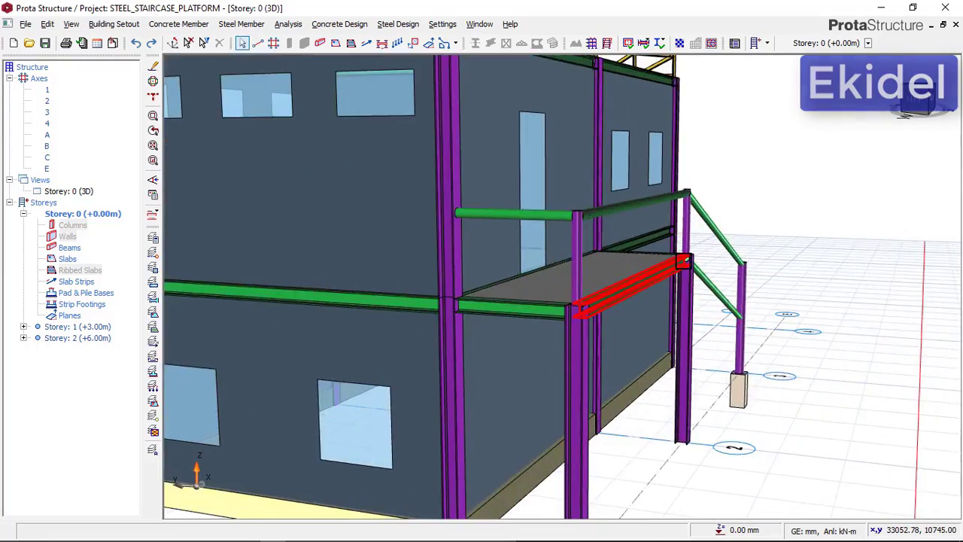
Examine the exterior steel staircase and platform in the 3D model from several sides
scroll(683, 260, "down", 5)
middle_click_drag(622, 301, 511, 297)
mouse_move(699, 326)
middle_mouse_down()
mouse_move(763, 322)
mouse_move(662, 338)
mouse_move(594, 335)
mouse_move(607, 323)
mouse_move(642, 323)
middle_mouse_up()
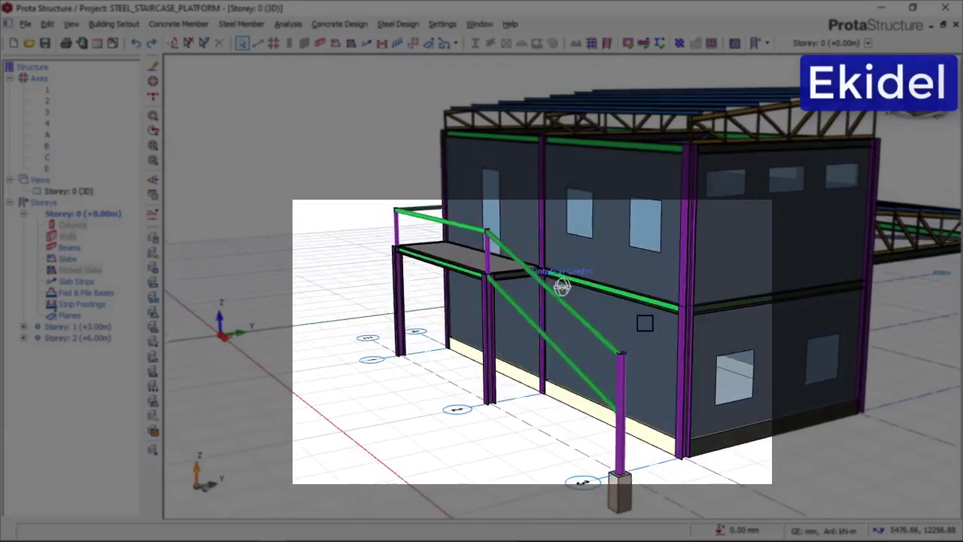
scroll(527, 296, "up", 5)
scroll(452, 260, "down", 4)
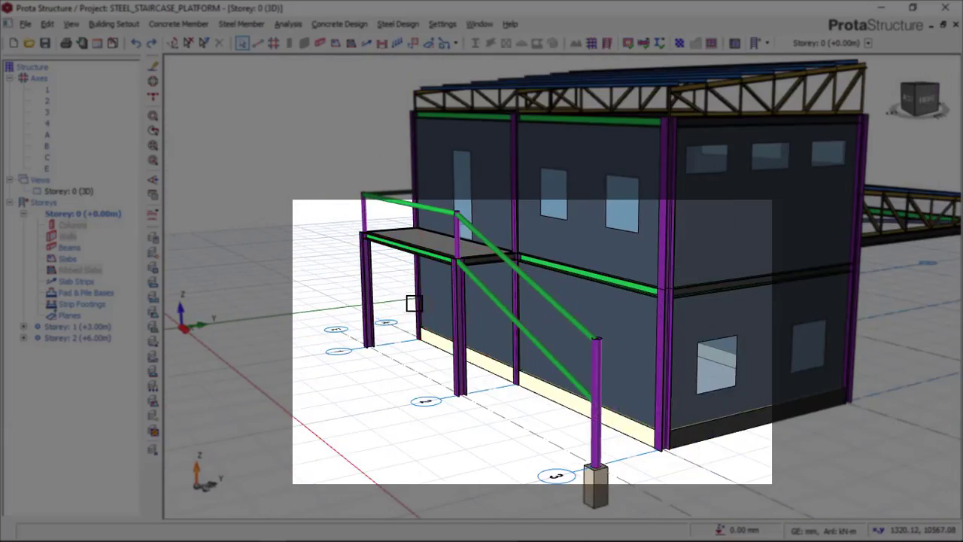
middle_click_drag(468, 305, 373, 295)
middle_click_drag(528, 292, 468, 282)
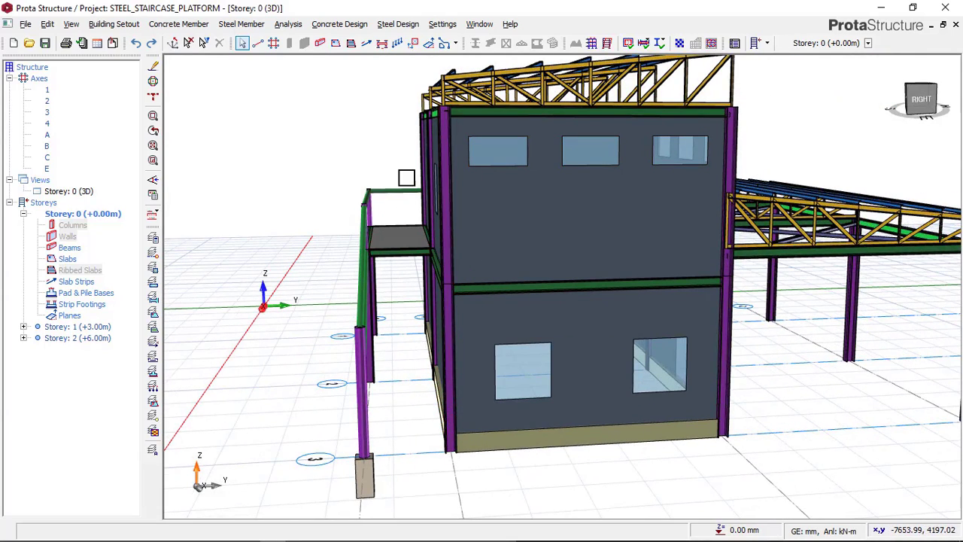
Highlight the exterior platform and staircase members with a selection window for inspection, and clear the selection
left_click_drag(404, 138, 318, 508)
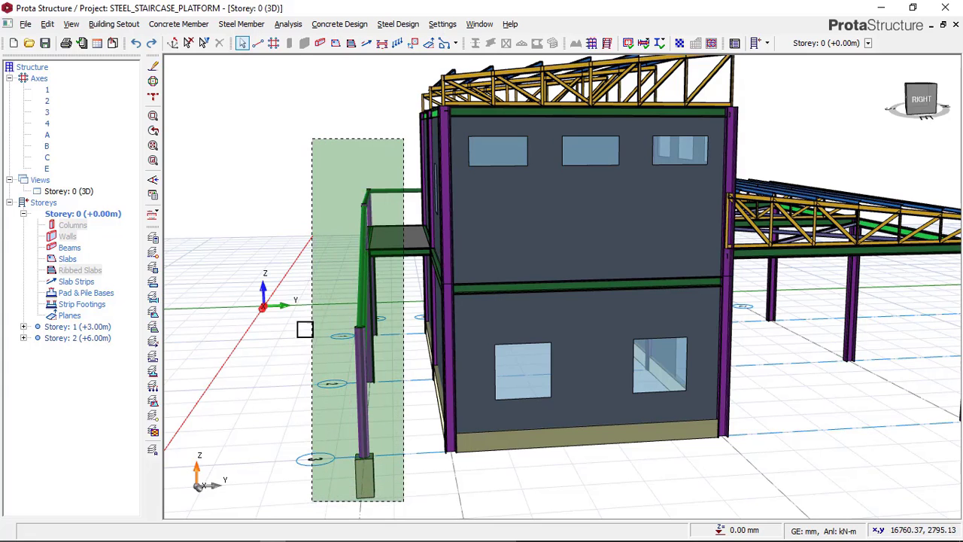
scroll(489, 225, "down", 2)
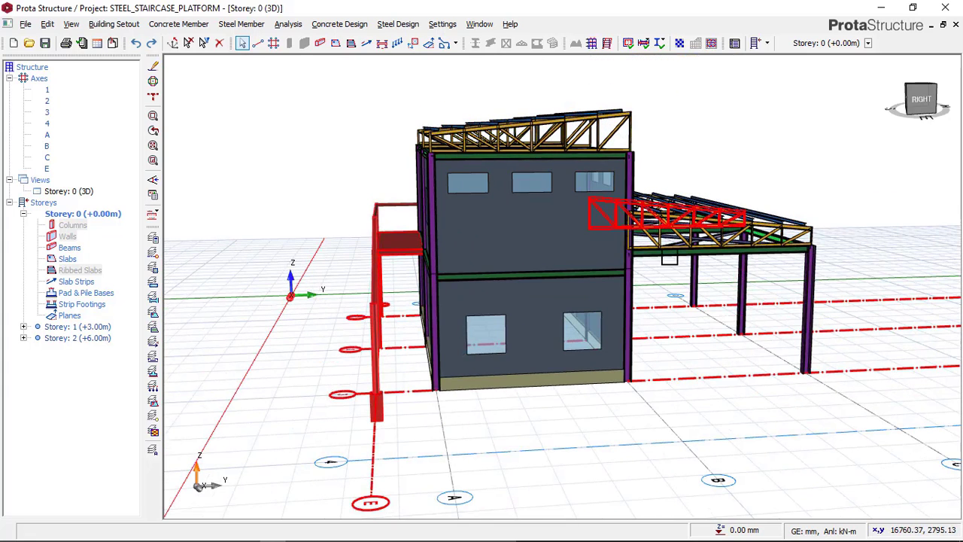
scroll(486, 331, "down", 1)
middle_click_drag(404, 350, 462, 353)
middle_click_drag(373, 346, 449, 301)
scroll(399, 282, "up", 3)
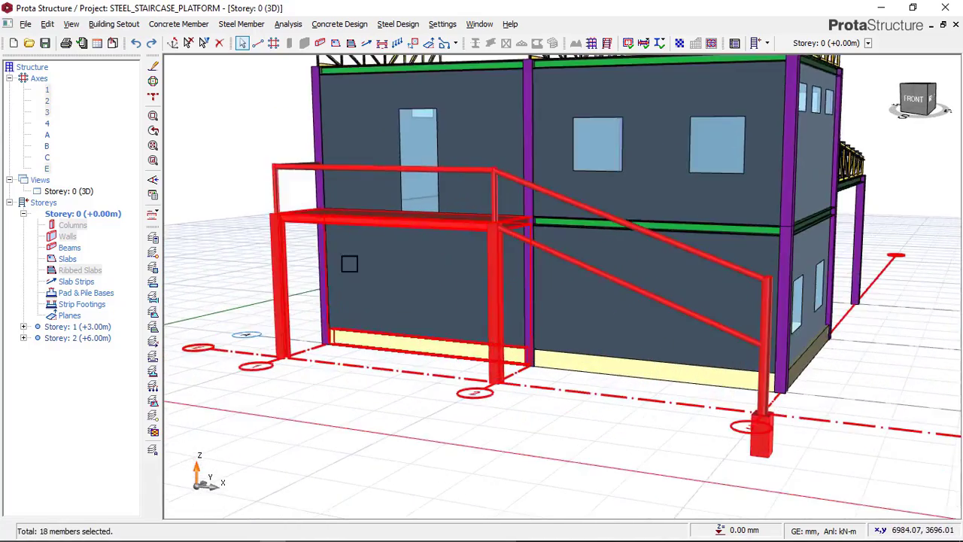
scroll(321, 188, "down", 4)
scroll(307, 182, "up", 3)
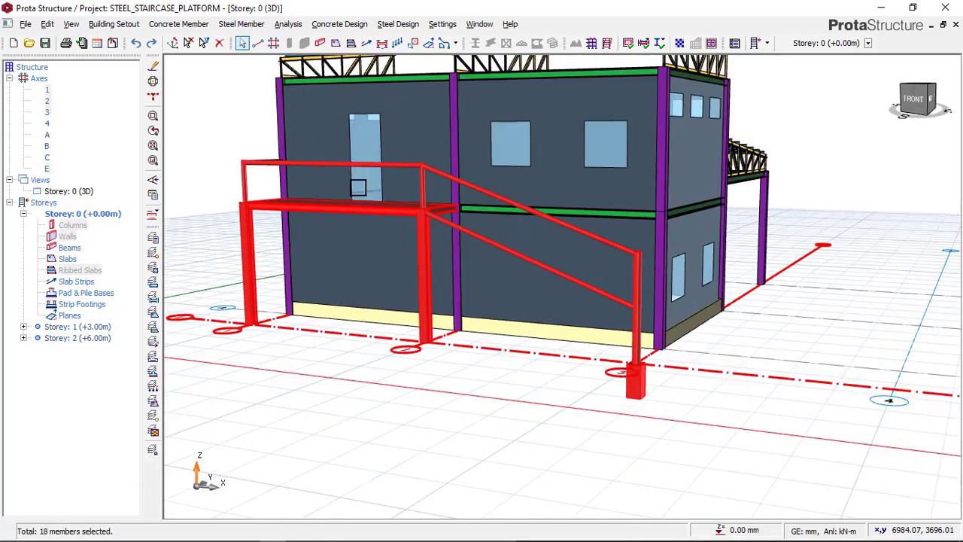
middle_click_drag(499, 279, 554, 288)
scroll(579, 276, "down", 1)
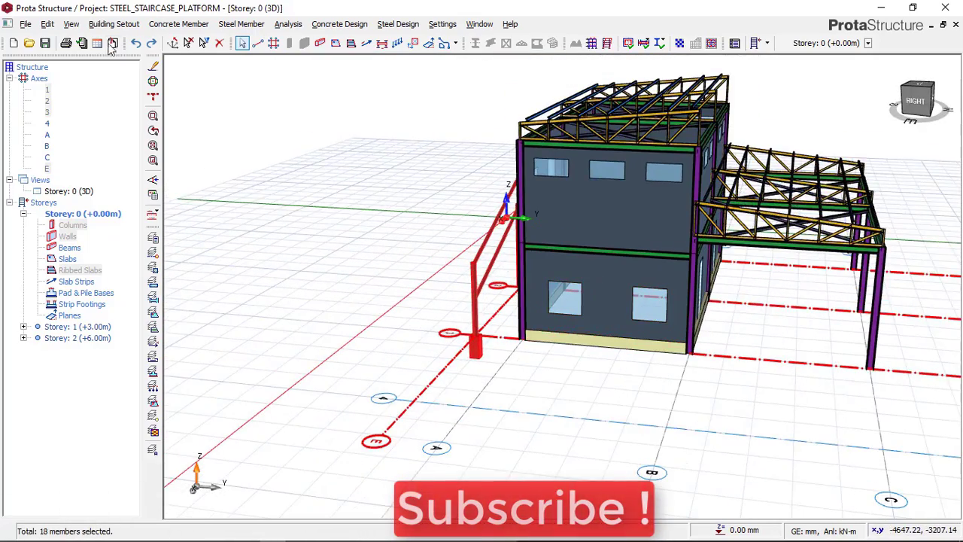
left_click(188, 43)
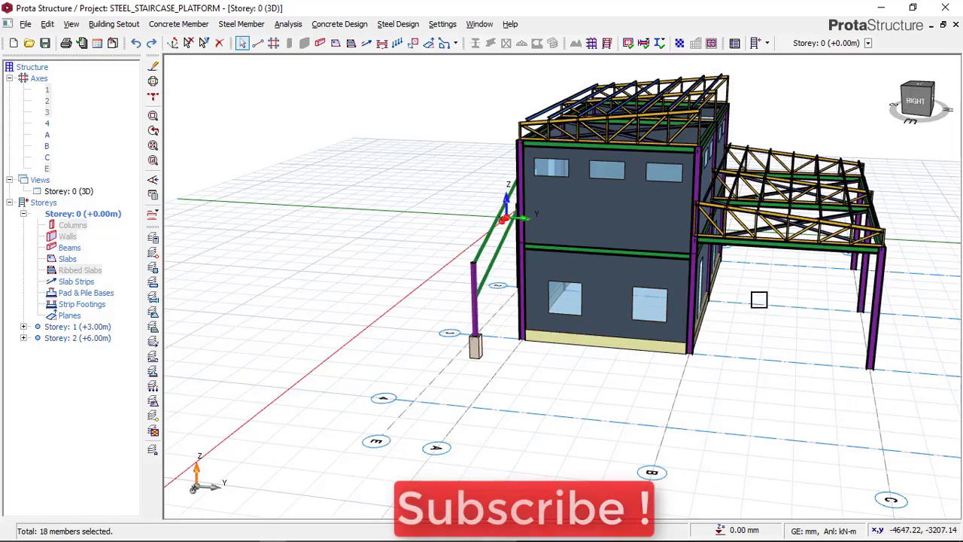
Examine the building's end wall and look through its ground-floor window opening into the interior
middle_click_drag(758, 300, 557, 325)
scroll(580, 333, "up", 3)
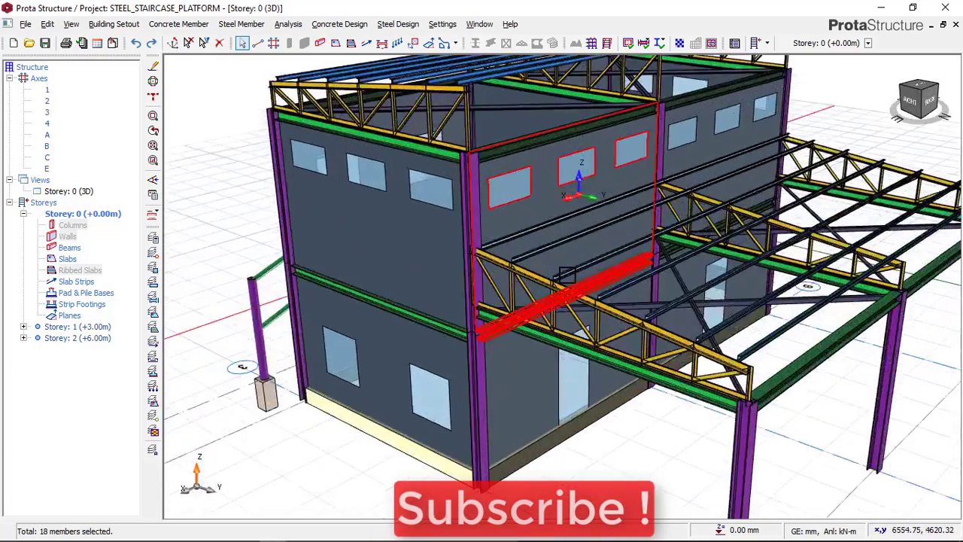
mouse_move(508, 348)
middle_mouse_down()
mouse_move(546, 325)
mouse_move(520, 323)
mouse_move(553, 316)
mouse_move(564, 358)
mouse_move(424, 368)
middle_mouse_up()
scroll(409, 305, "up", 4)
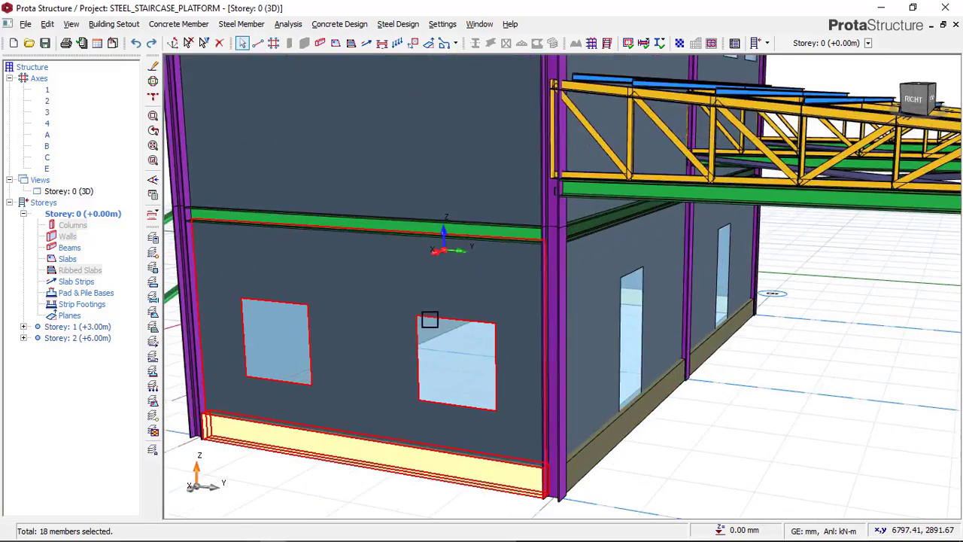
scroll(428, 331, "down", 3)
scroll(437, 350, "up", 4)
scroll(458, 348, "down", 3)
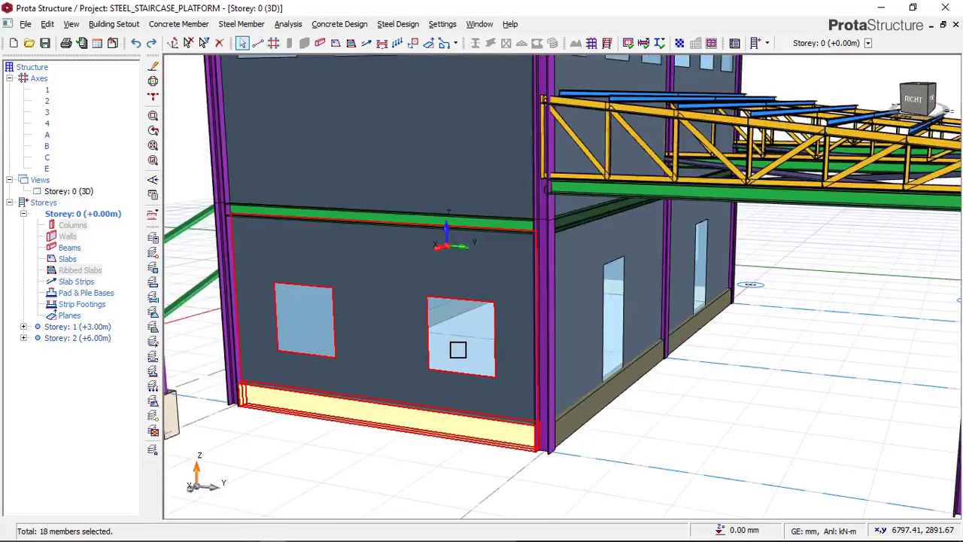
middle_click_drag(457, 348, 472, 335)
scroll(473, 335, "up", 6)
scroll(473, 336, "down", 5)
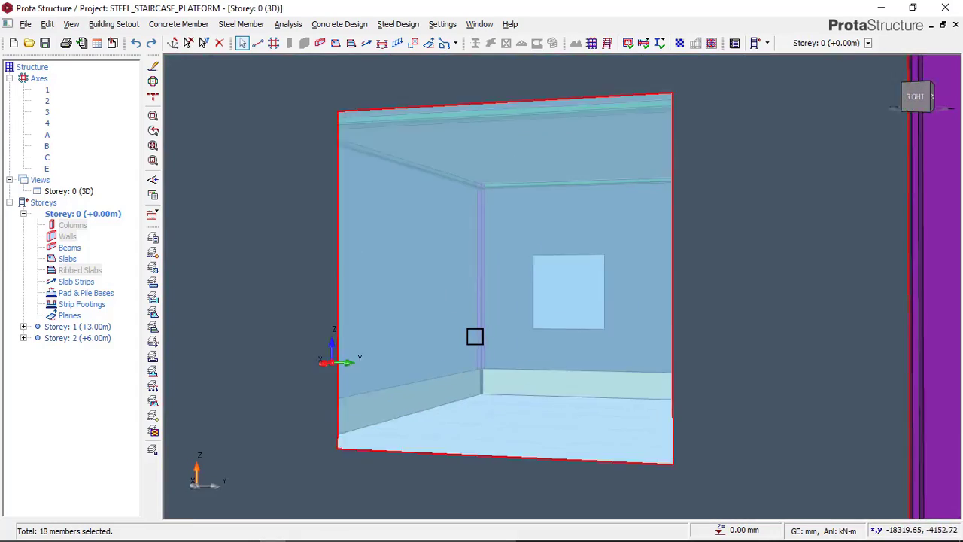
Examine the upper-storey windows, roof trusses and the lower truss canopy on the far side of the building
scroll(480, 340, "down", 4)
mouse_move(589, 323)
middle_mouse_down()
mouse_move(610, 316)
mouse_move(572, 329)
mouse_move(583, 321)
middle_mouse_up()
scroll(593, 504, "down", 5)
scroll(507, 291, "up", 3)
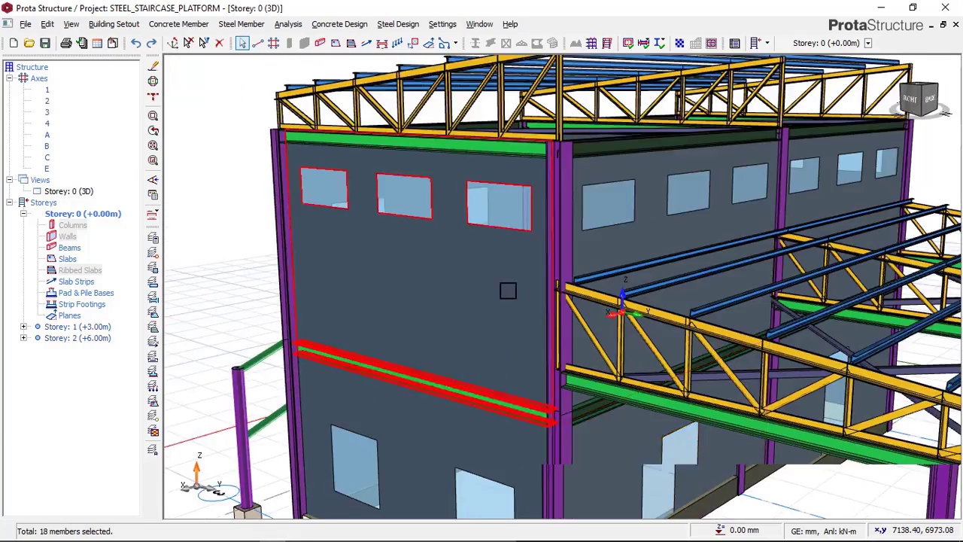
scroll(507, 290, "down", 1)
scroll(499, 234, "up", 5)
scroll(516, 230, "down", 3)
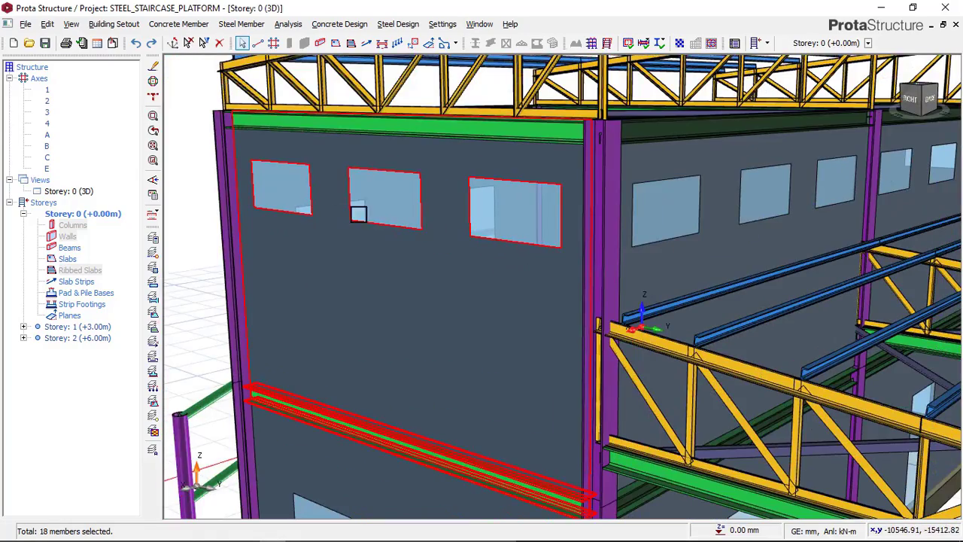
scroll(693, 222, "down", 3)
scroll(511, 225, "down", 3)
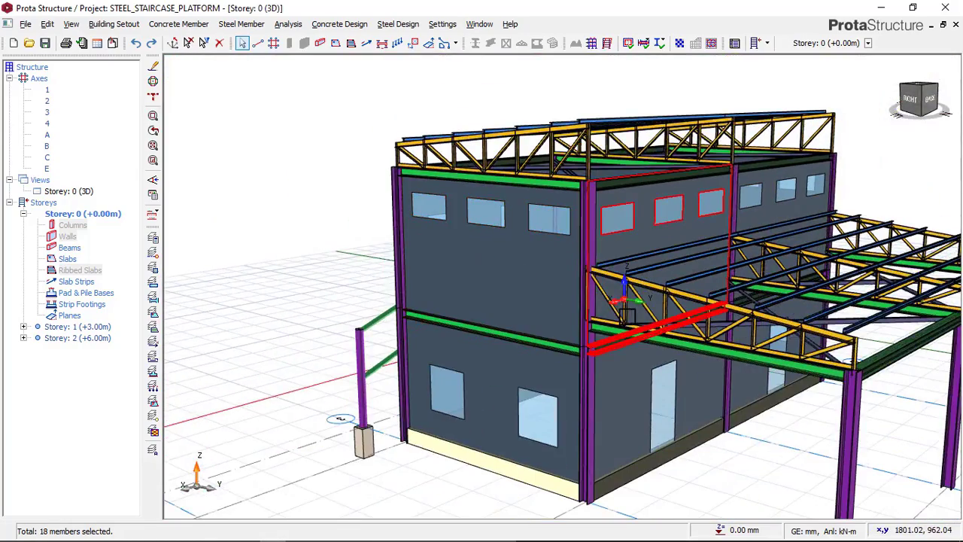
middle_click_drag(625, 308, 686, 311)
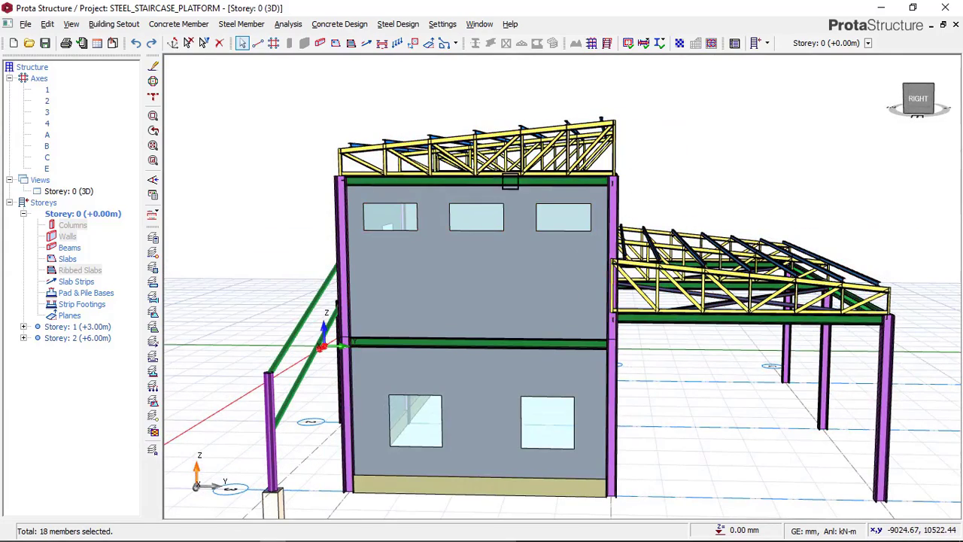
scroll(595, 229, "down", 2)
scroll(717, 314, "up", 3)
middle_click_drag(717, 314, 638, 319)
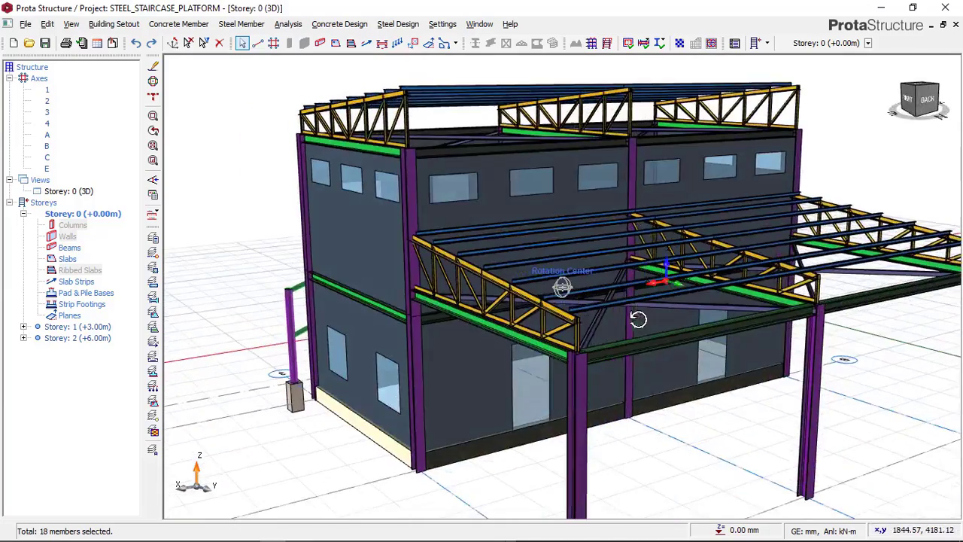
scroll(501, 296, "down", 2)
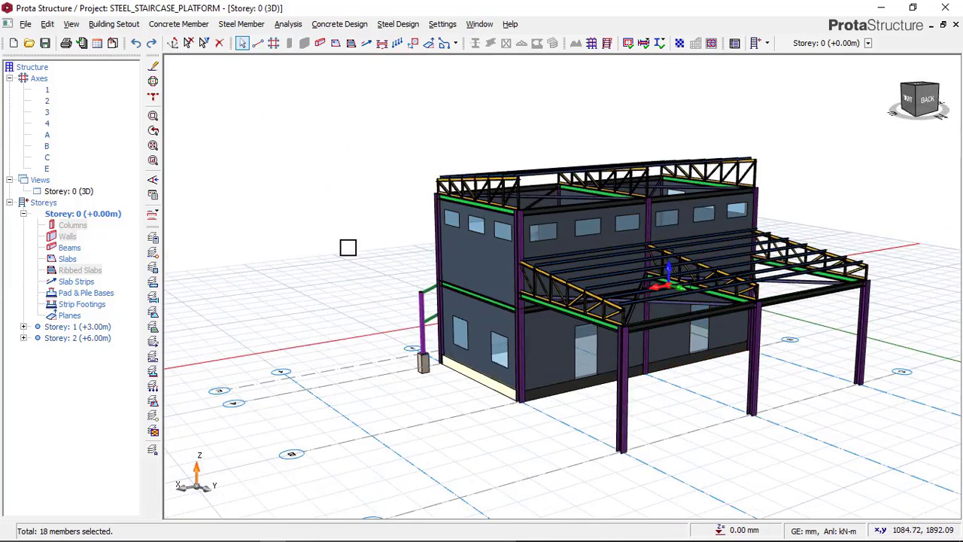
mouse_move(377, 275)
middle_mouse_down()
mouse_move(383, 266)
mouse_move(477, 267)
mouse_move(405, 297)
mouse_move(387, 284)
mouse_move(474, 271)
mouse_move(291, 200)
mouse_move(310, 248)
mouse_move(337, 189)
mouse_move(343, 264)
middle_mouse_up()
scroll(354, 259, "down", 3)
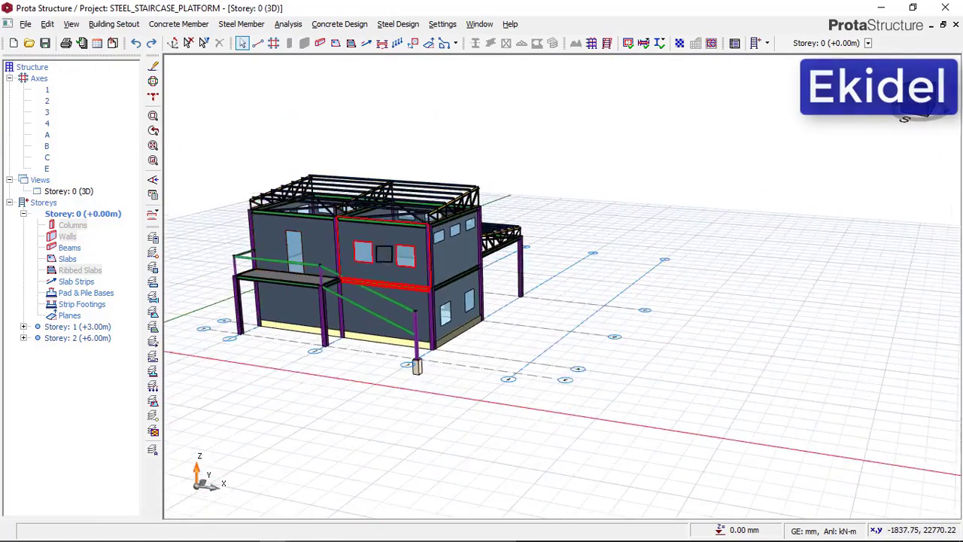
Examine how the landing platform, handrails and canopy relate to the building from the front, corner and end
scroll(357, 259, "up", 4)
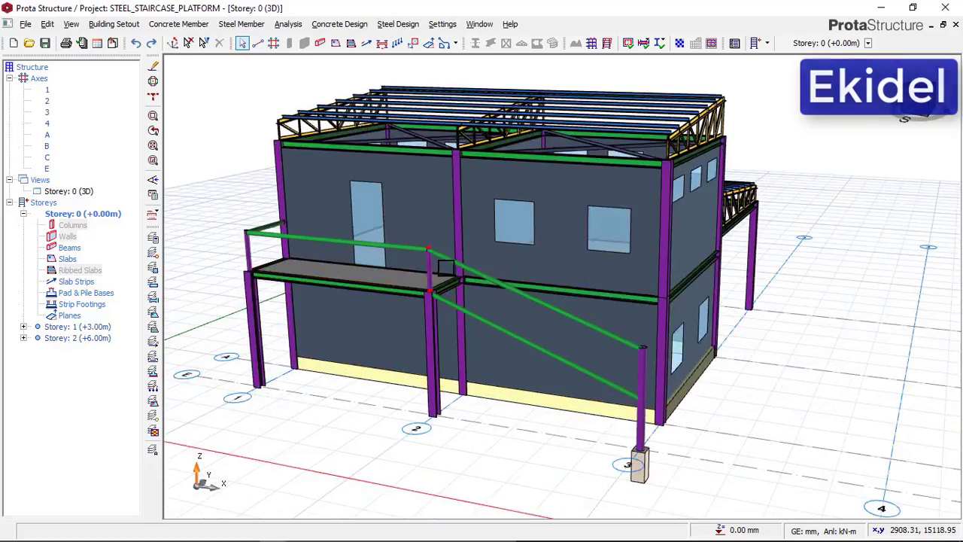
middle_click_drag(617, 284, 498, 292)
scroll(409, 273, "up", 3)
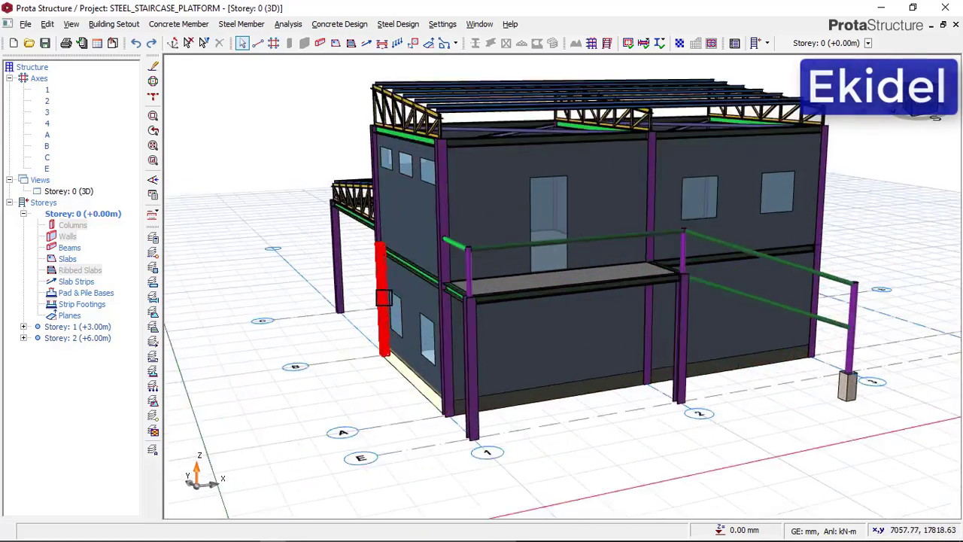
scroll(331, 287, "down", 3)
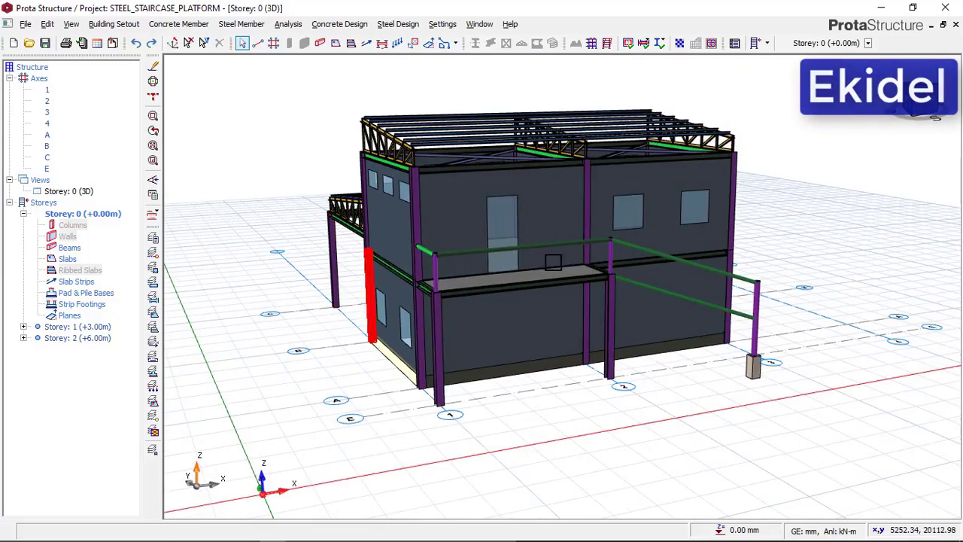
middle_click_drag(803, 252, 652, 254)
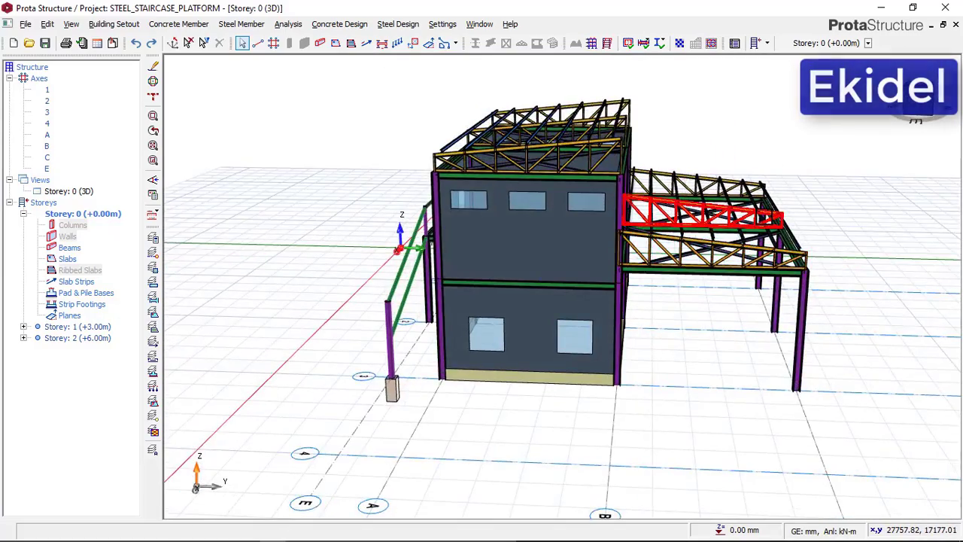
scroll(798, 207, "down", 1)
scroll(817, 208, "up", 2)
middle_click_drag(819, 208, 674, 243)
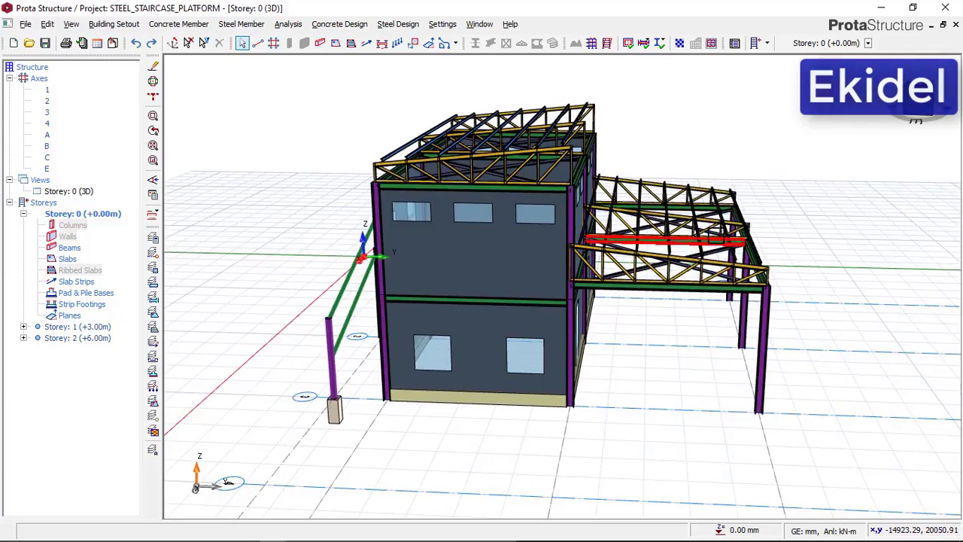
scroll(788, 205, "up", 3)
scroll(767, 203, "down", 2)
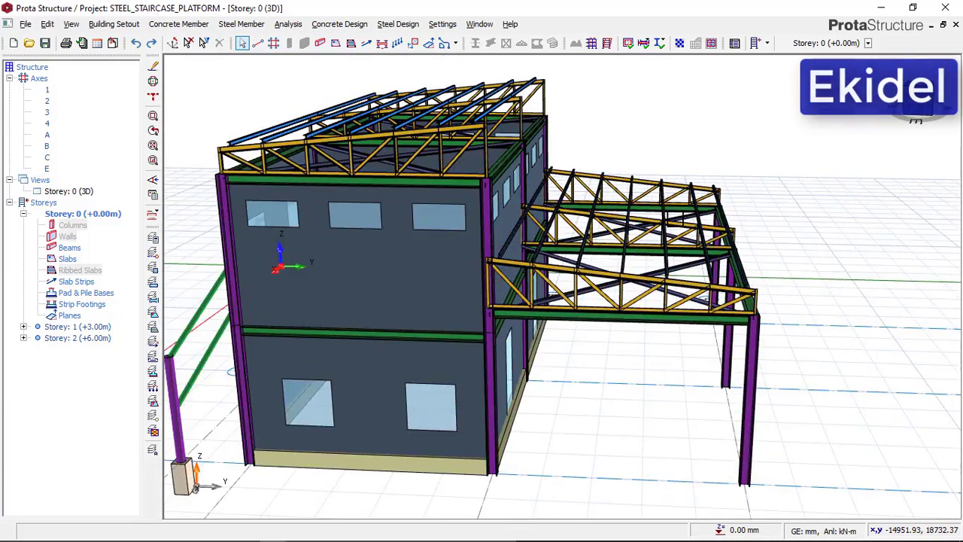
scroll(583, 224, "down", 2)
middle_click_drag(458, 299, 501, 273)
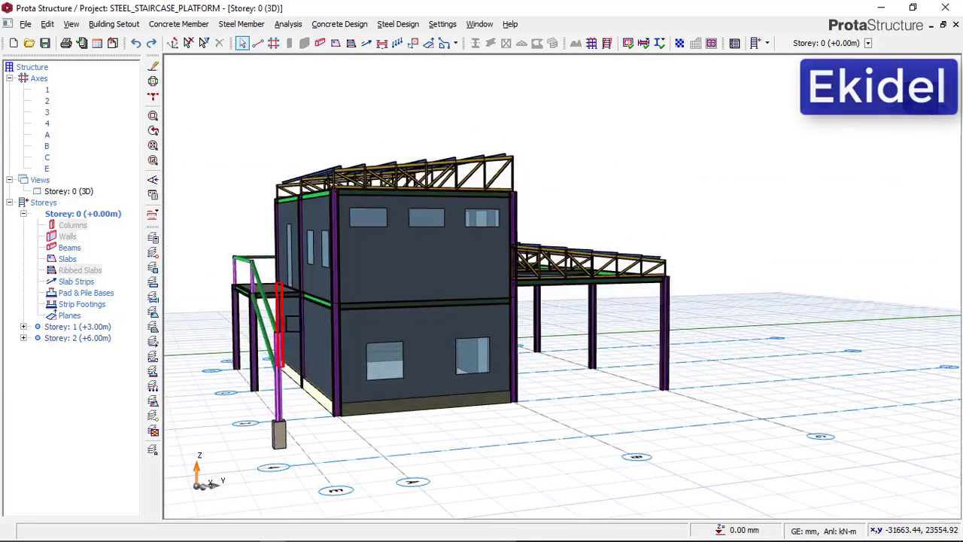
Inspect the inclined stair beams, handrail, post and pedestal running from the platform down to axis 3
middle_click_drag(292, 323, 431, 291)
scroll(429, 290, "down", 1)
scroll(424, 289, "up", 2)
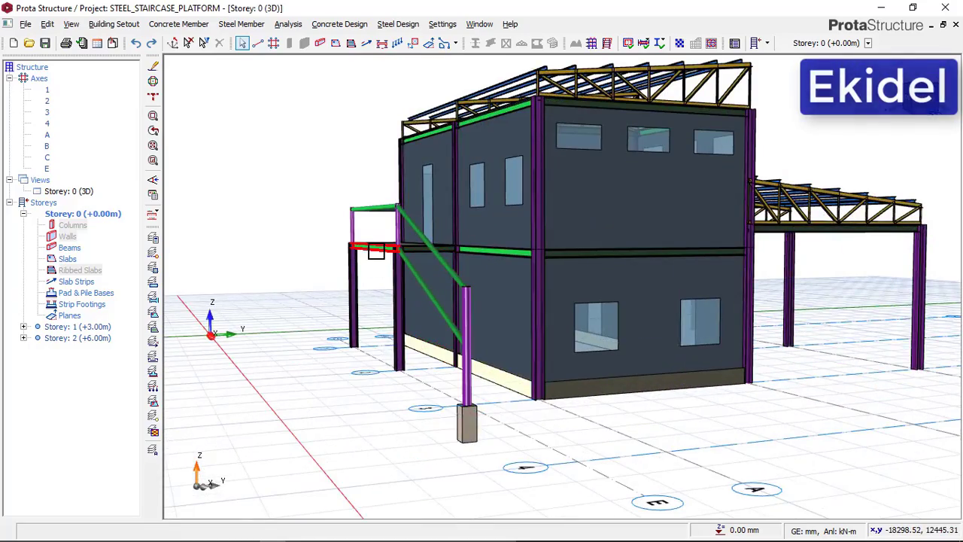
scroll(377, 251, "up", 2)
scroll(376, 251, "down", 2)
middle_click_drag(387, 309, 452, 292)
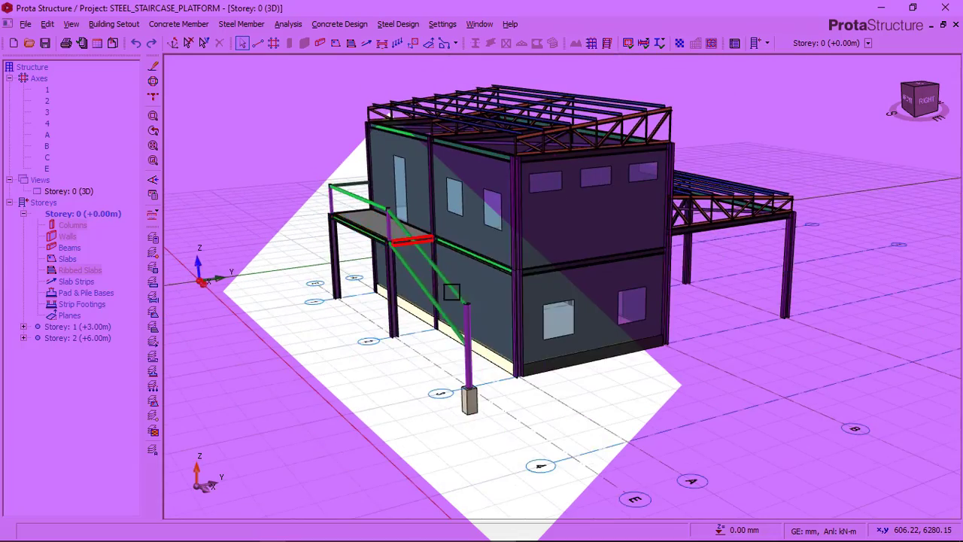
scroll(337, 188, "up", 2)
scroll(338, 197, "down", 3)
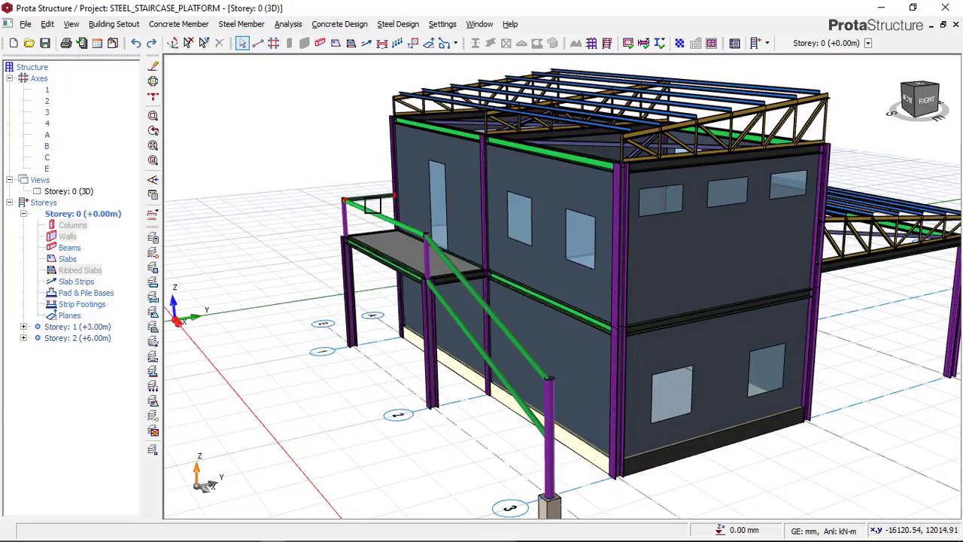
mouse_move(331, 197)
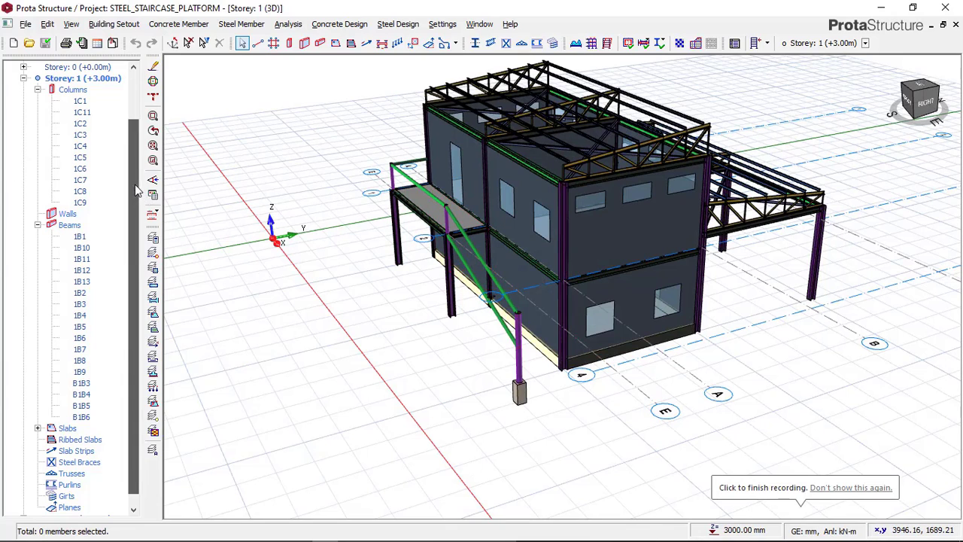
Switch the Storey: 1 view from 3D to plan to show the platform and stair bays along axis E
scroll(133, 188, "up", 1)
left_click(85, 79)
right_click(85, 78)
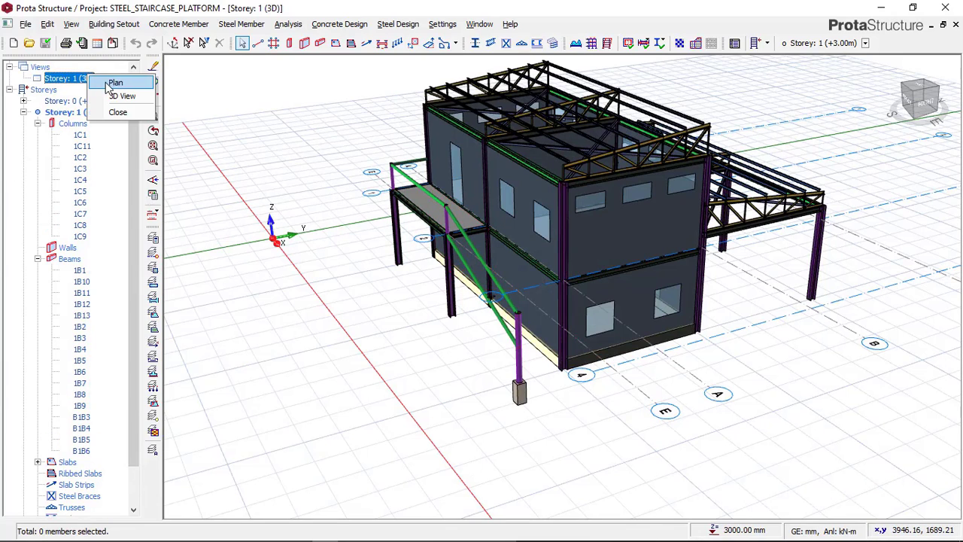
left_click(111, 78)
scroll(471, 324, "down", 3)
scroll(471, 278, "up", 8)
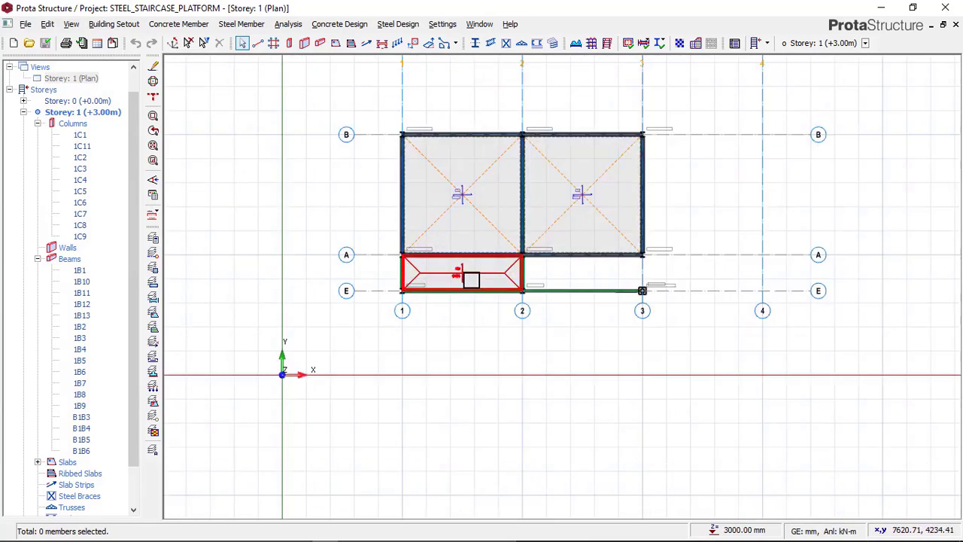
scroll(292, 225, "down", 3)
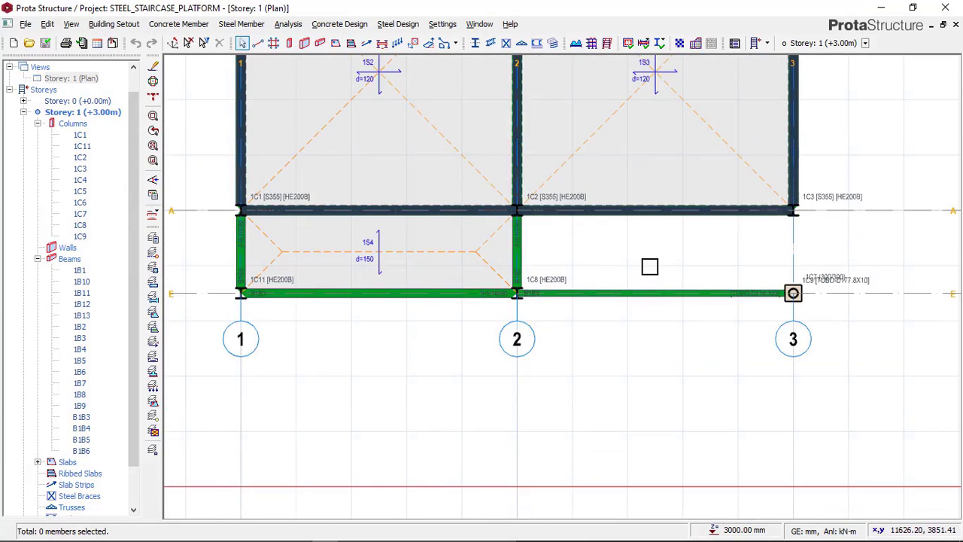
scroll(698, 266, "down", 2)
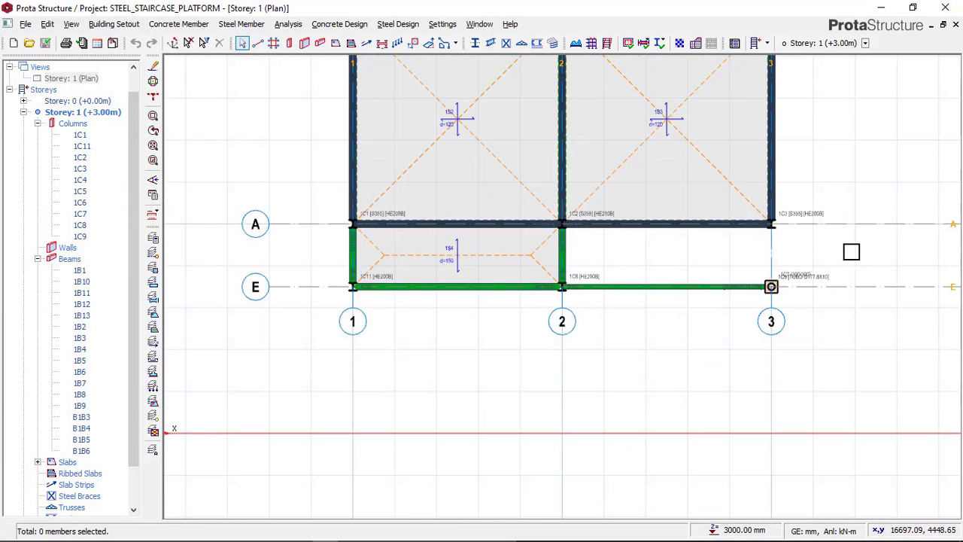
Delete the platform and stair columns, beams and slab between axes A and E in Storey 1, keeping the axes
left_click_drag(843, 244, 319, 387)
left_click_drag(838, 253, 313, 398)
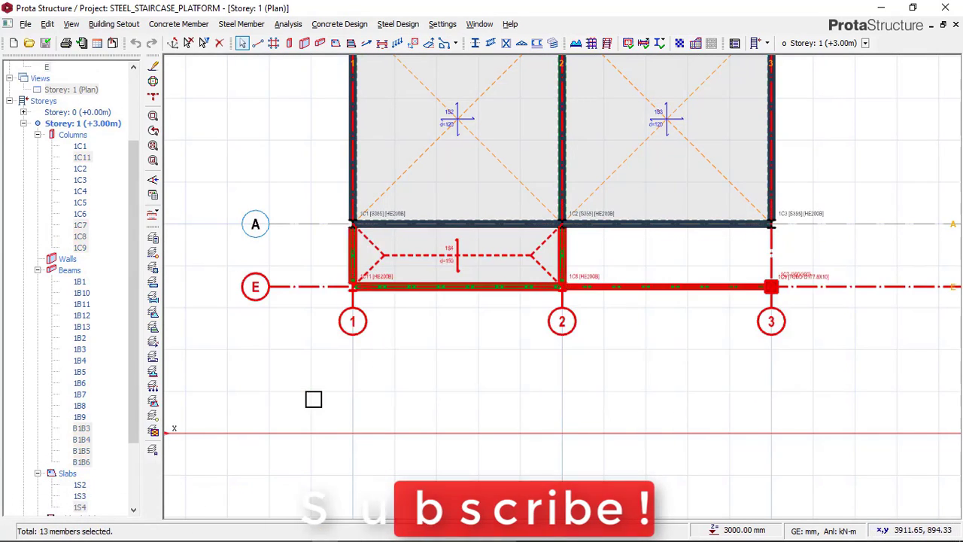
right_click(321, 259)
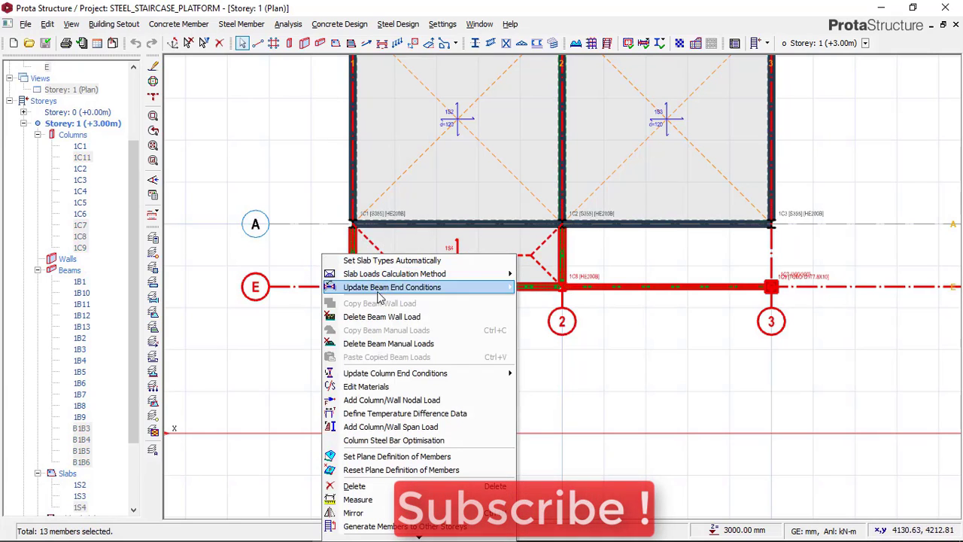
left_click(378, 485)
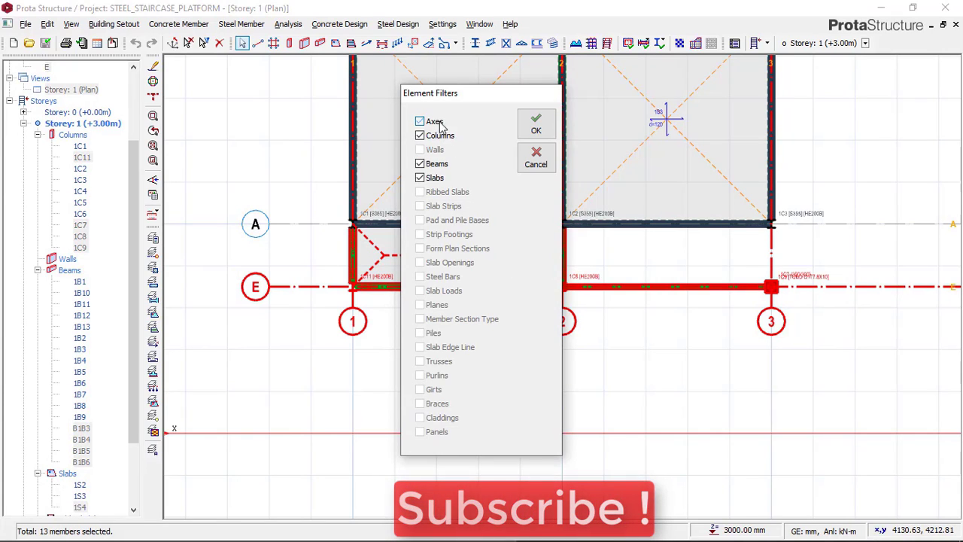
left_click(536, 124)
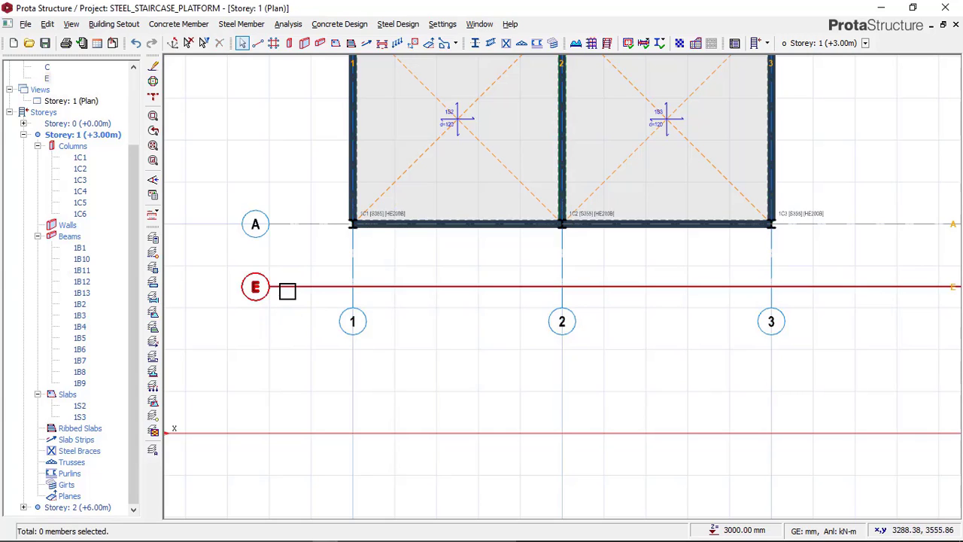
Try to delete axis E from the Storey 1 plan
left_click(288, 288)
key("Delete")
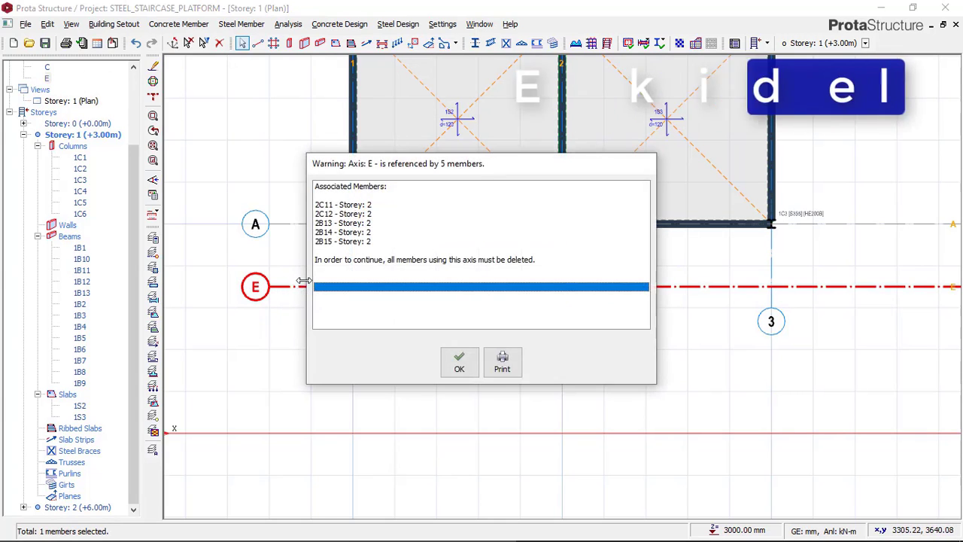
left_click(459, 361)
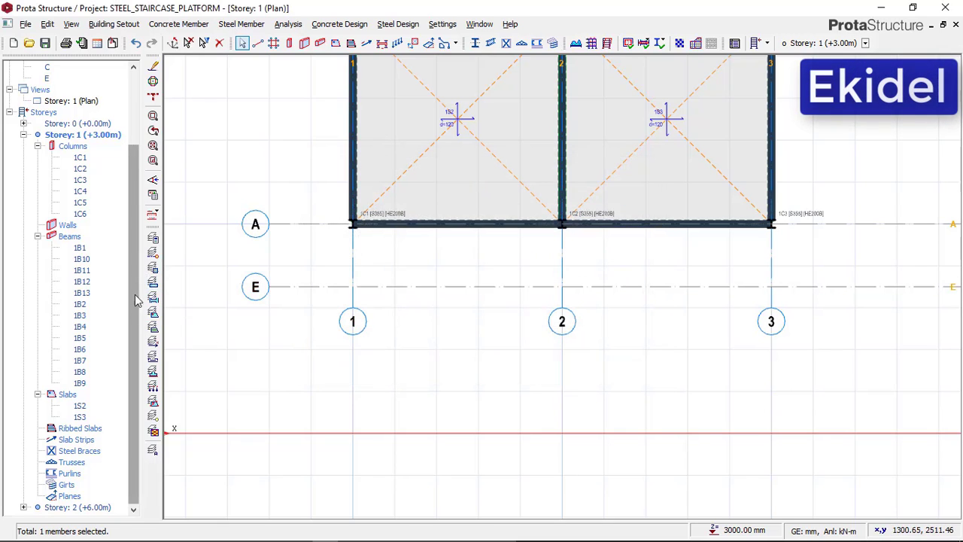
In the Storey 2 plan, delete the handrail columns and beams between axes A and E, keeping the axes
double_click(83, 507)
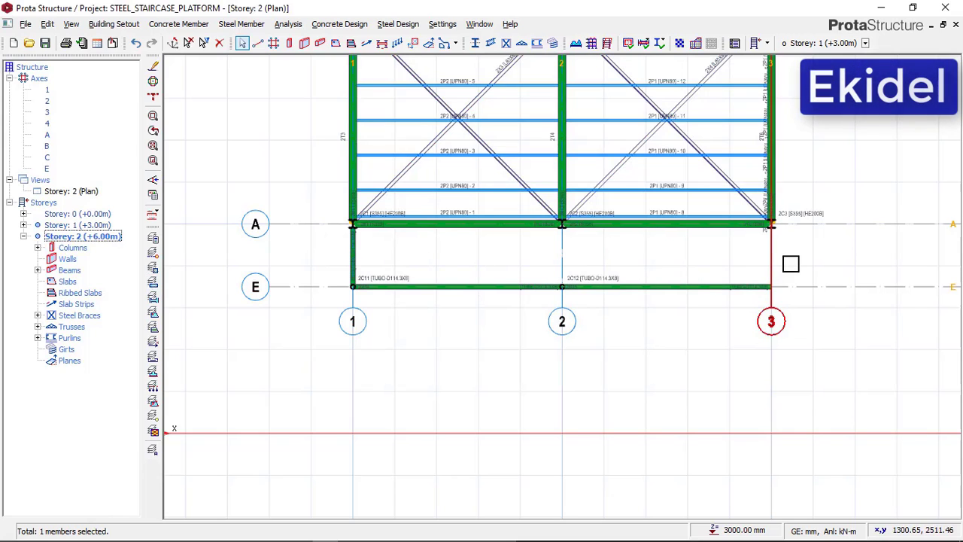
left_click_drag(798, 261, 330, 313)
right_click(336, 275)
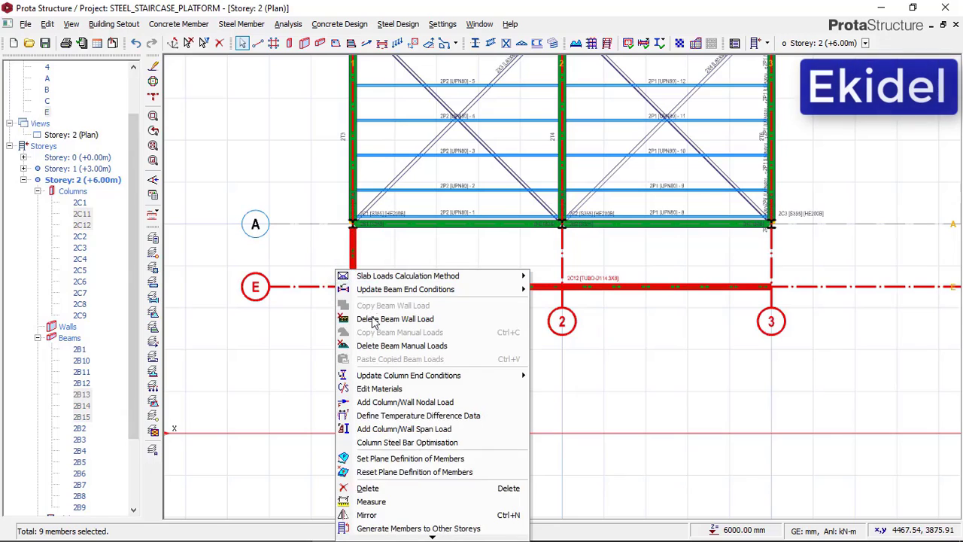
left_click(366, 488)
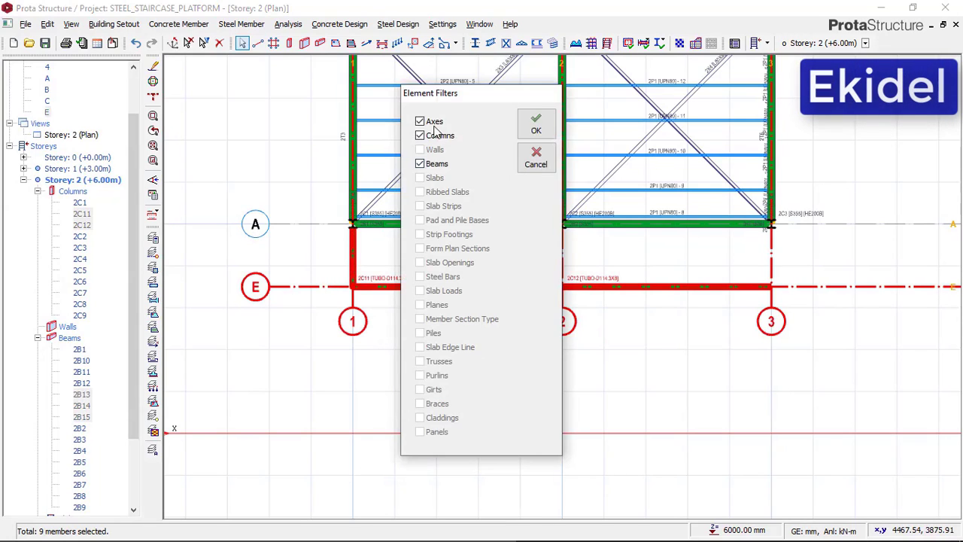
left_click(534, 125)
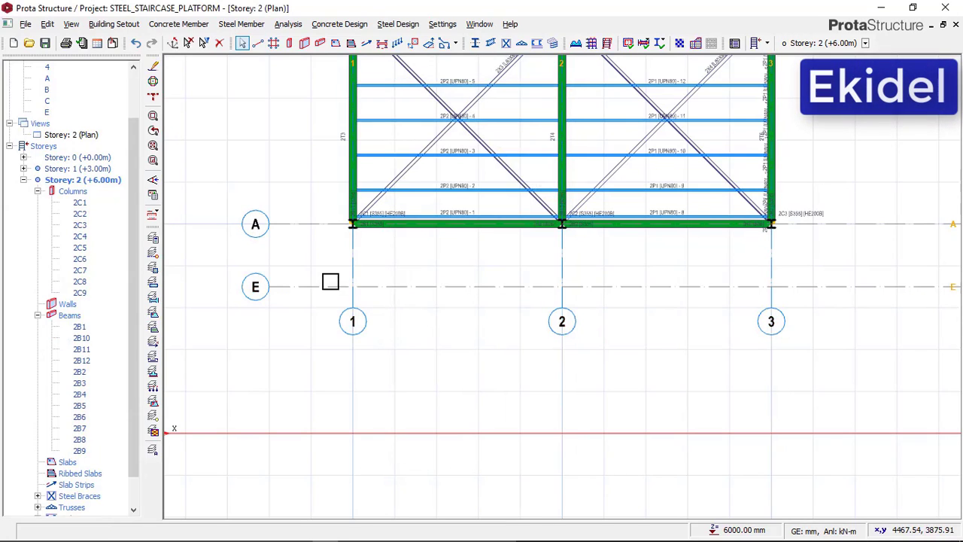
Delete axis E and reopen the Storey 1 plan
left_click(319, 286)
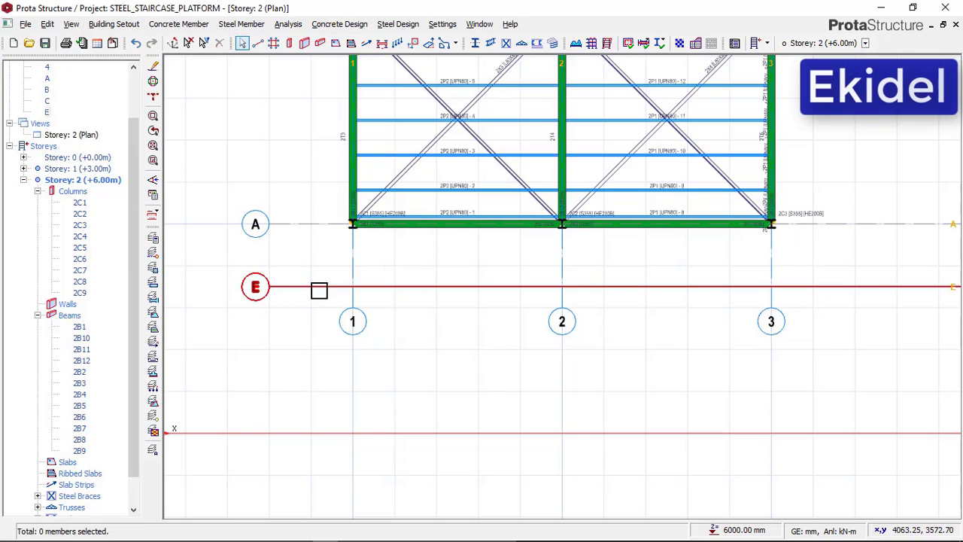
key("Delete")
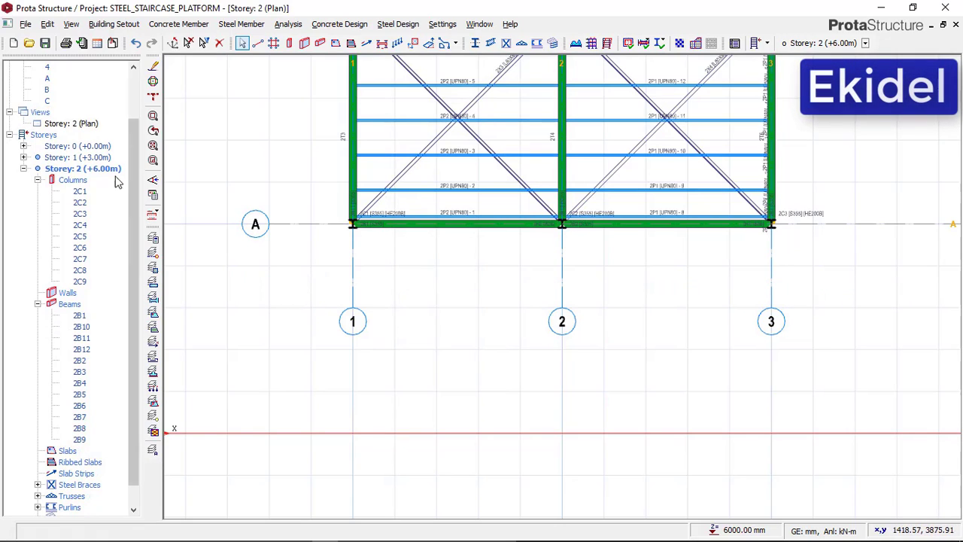
double_click(82, 158)
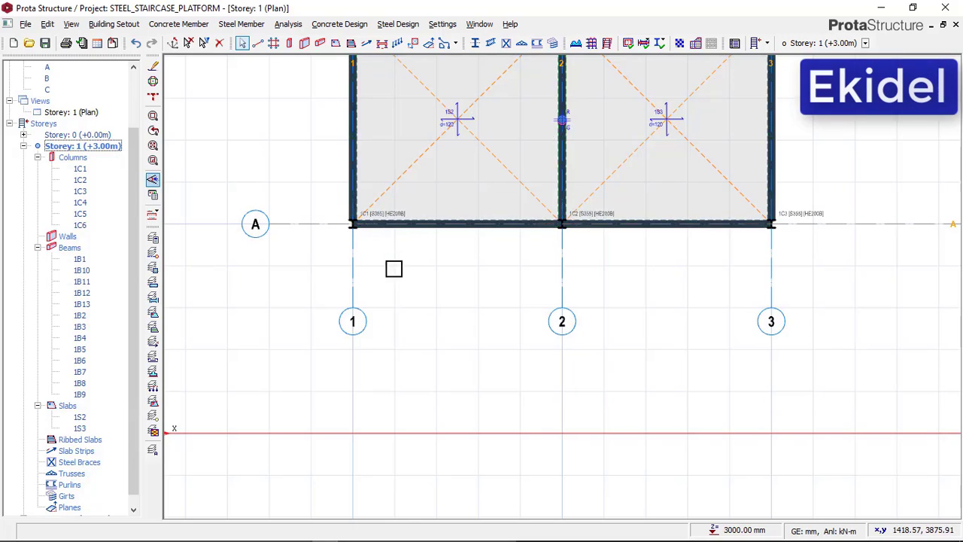
Switch the Storey: 1 view from plan to 3D
scroll(535, 299, "down", 4)
middle_click_drag(591, 290, 585, 297)
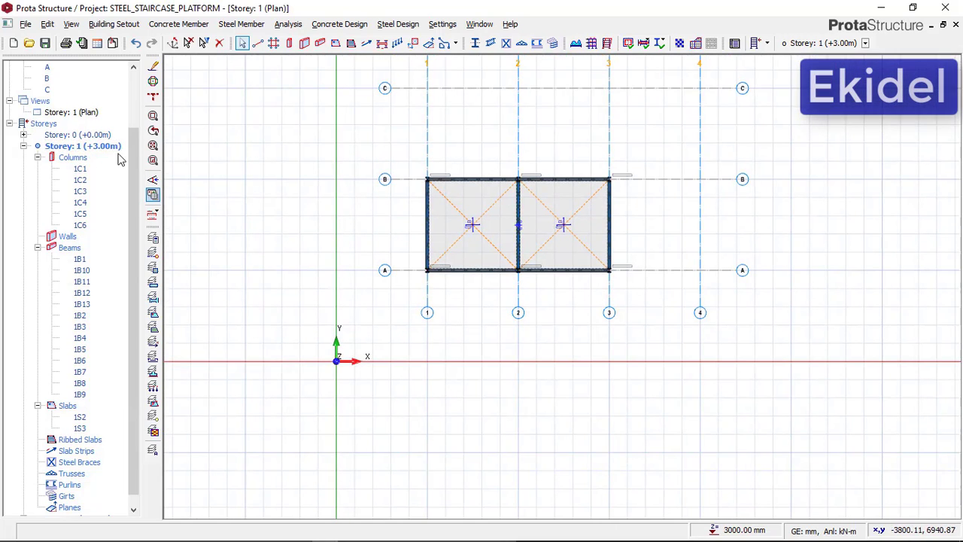
right_click(85, 115)
left_click(113, 133)
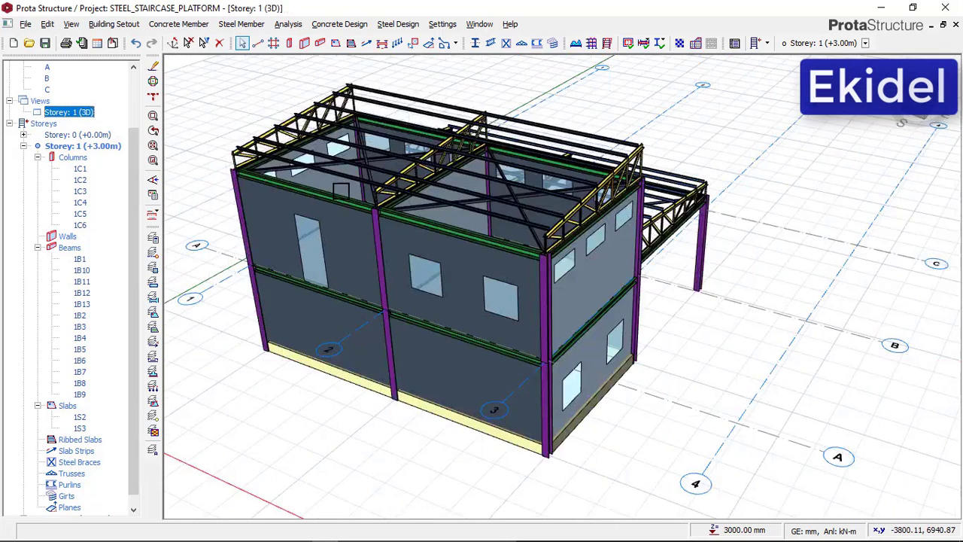
Examine the axis A facade in 3D, including the upper door and the cleared area in front of it
middle_click_drag(452, 327, 483, 353)
scroll(443, 304, "up", 6)
scroll(444, 304, "down", 3)
scroll(496, 352, "down", 1)
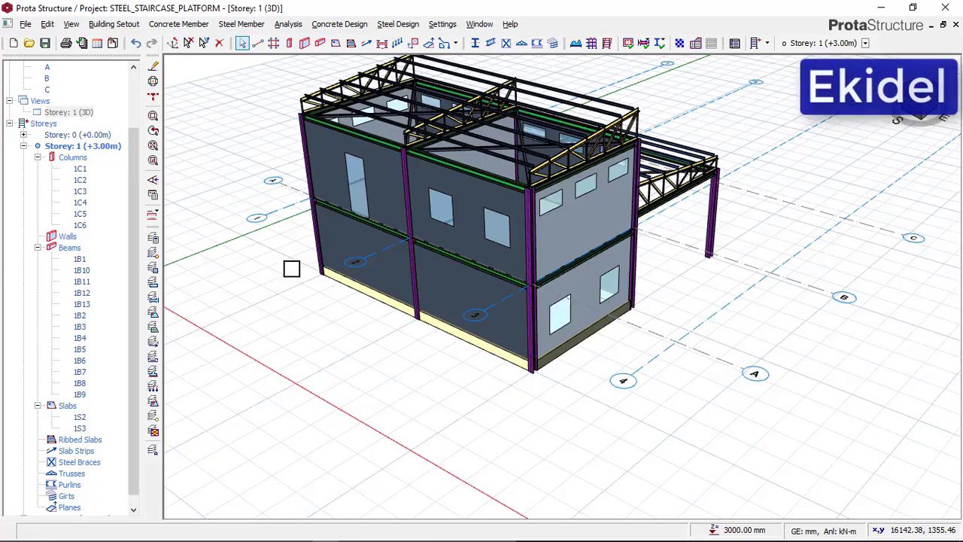
scroll(324, 228, "up", 3)
middle_click_drag(324, 228, 372, 201)
scroll(383, 193, "down", 3)
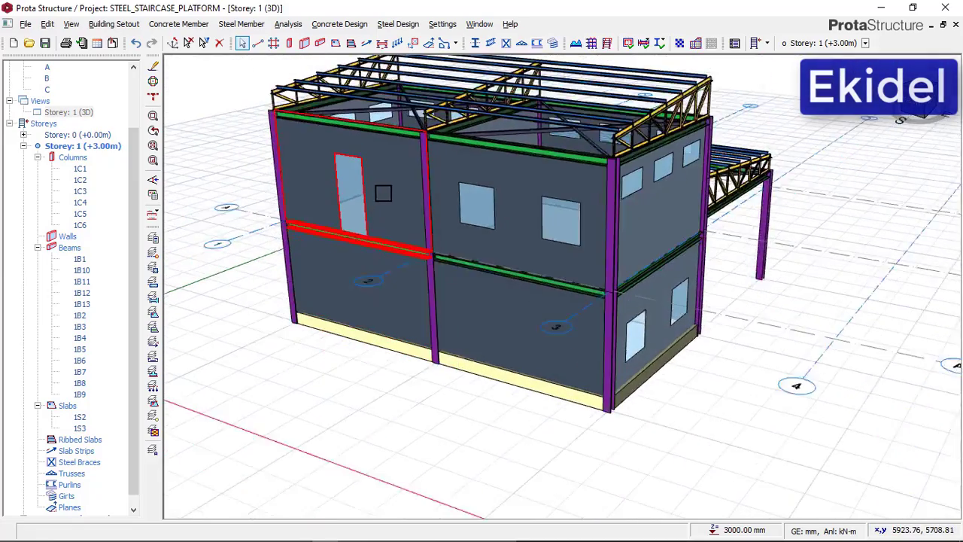
middle_click_drag(409, 279, 406, 275)
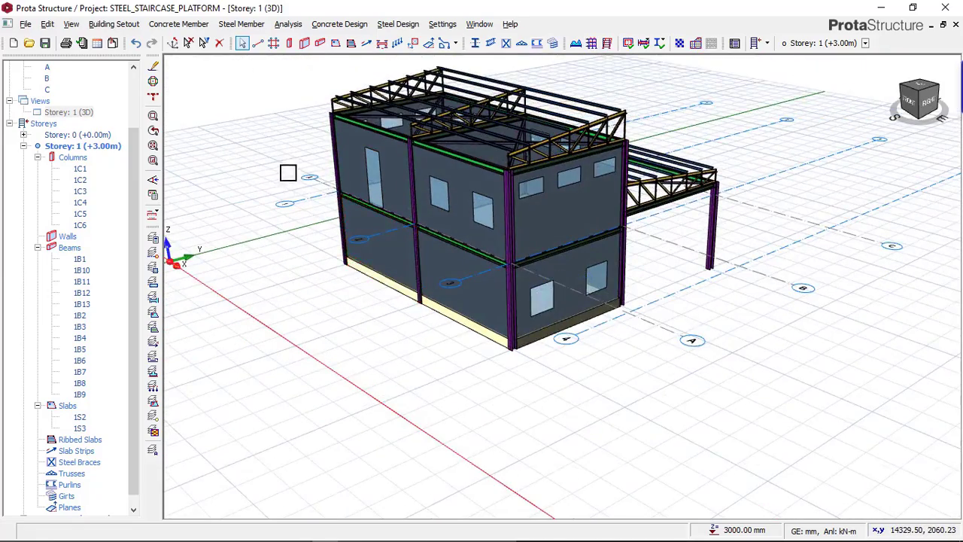
scroll(429, 179, "up", 3)
scroll(430, 178, "down", 2)
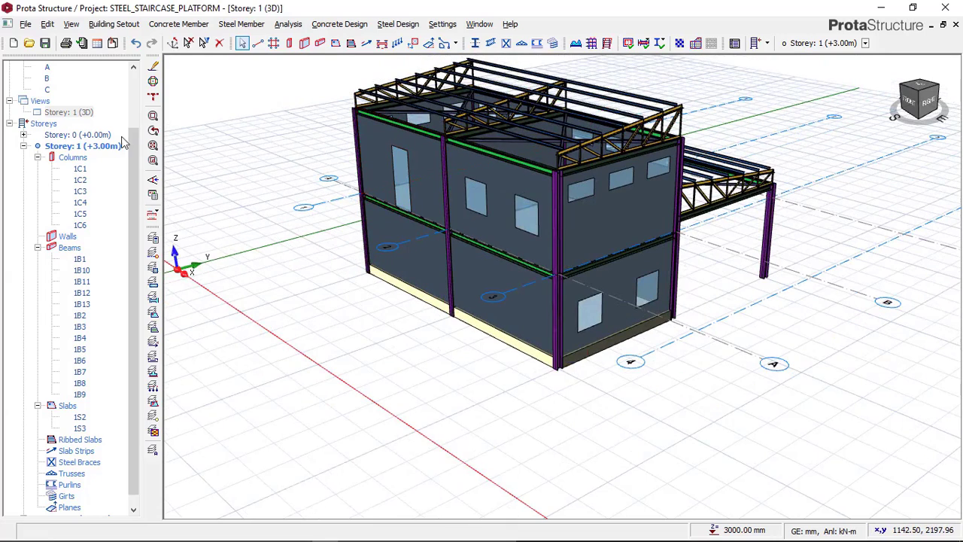
Switch the Storey: 1 view from 3D back to plan
right_click(78, 148)
left_click(75, 111)
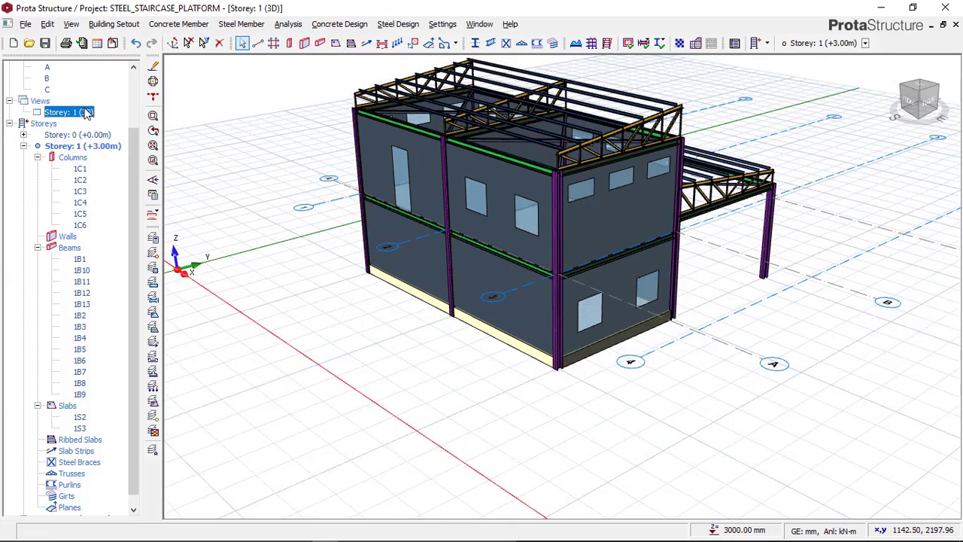
right_click(88, 111)
left_click(114, 117)
Examine the building edge along axis A between axes 1 and 3 in the Storey 1 plan
scroll(489, 225, "down", 2)
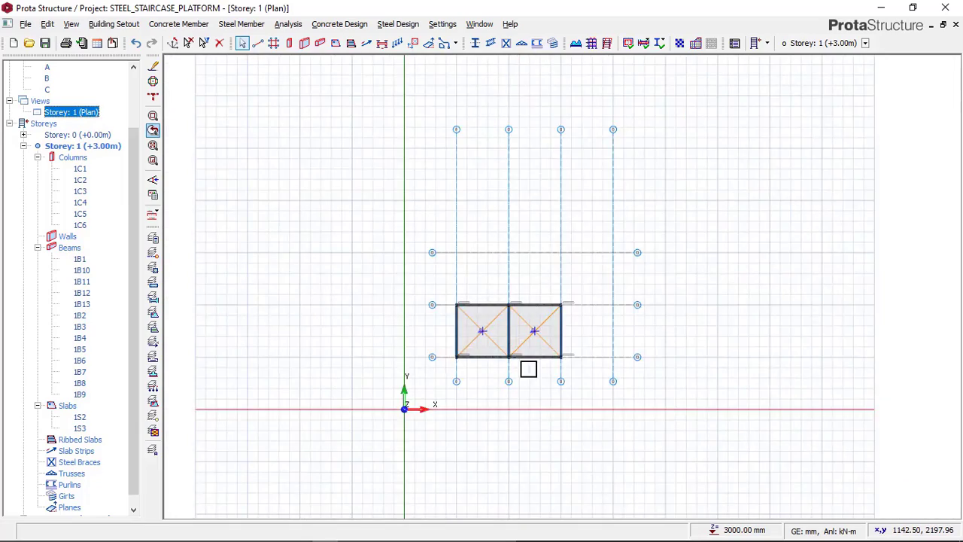
middle_click_drag(526, 368, 527, 294)
scroll(528, 294, "up", 5)
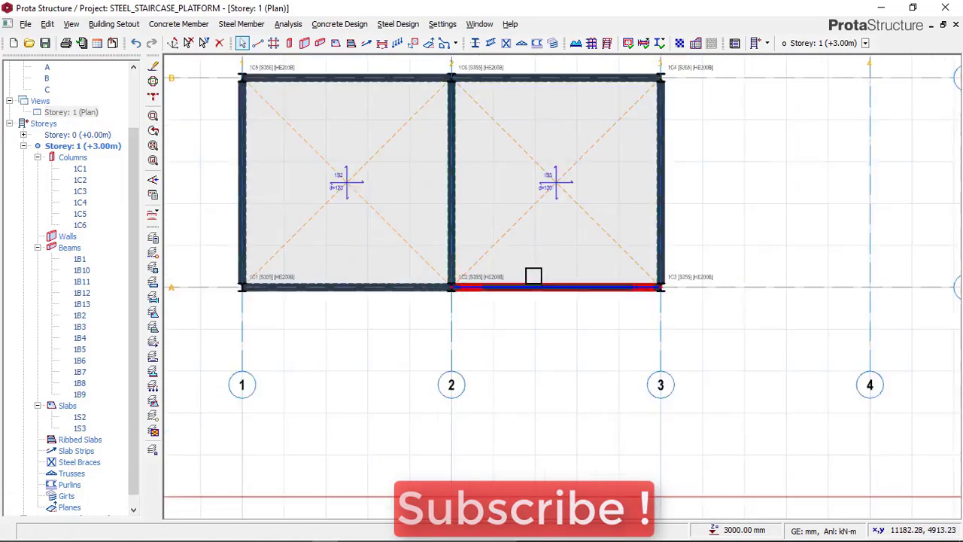
scroll(432, 284, "down", 3)
scroll(463, 277, "up", 5)
scroll(401, 241, "down", 4)
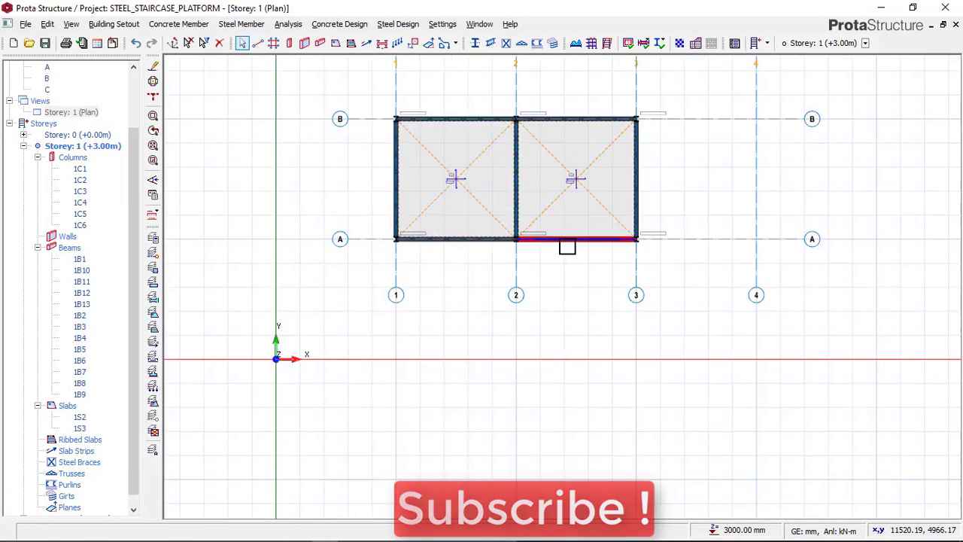
scroll(348, 243, "up", 4)
scroll(470, 263, "down", 2)
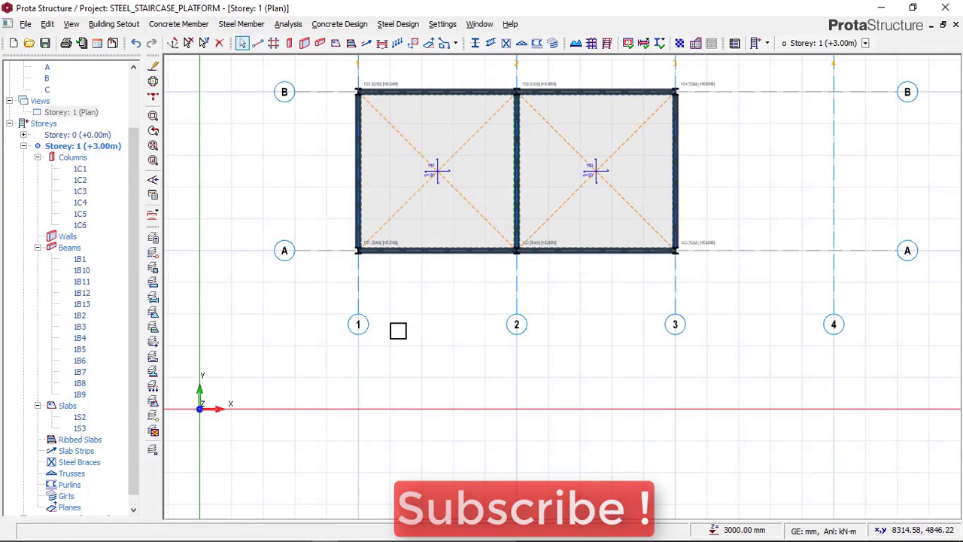
scroll(403, 256, "up", 3)
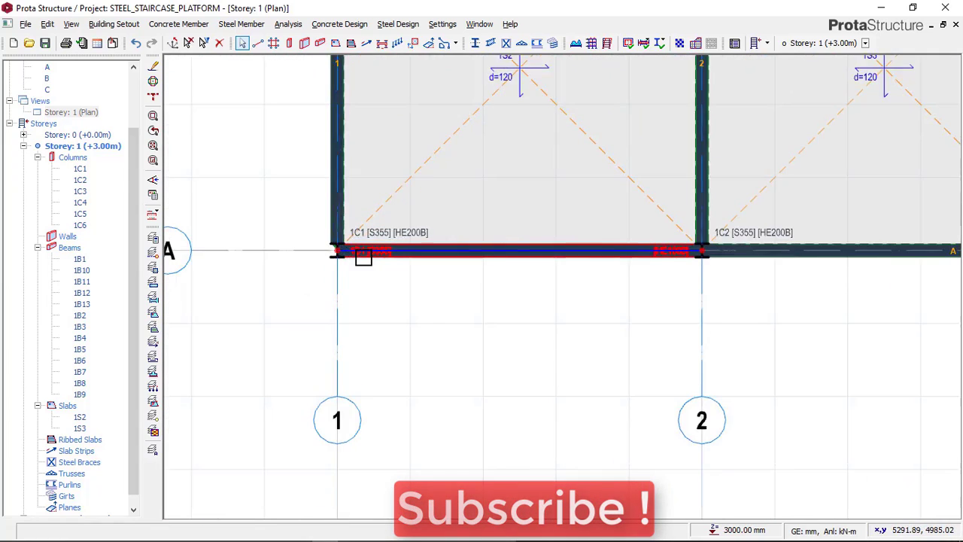
scroll(364, 258, "down", 2)
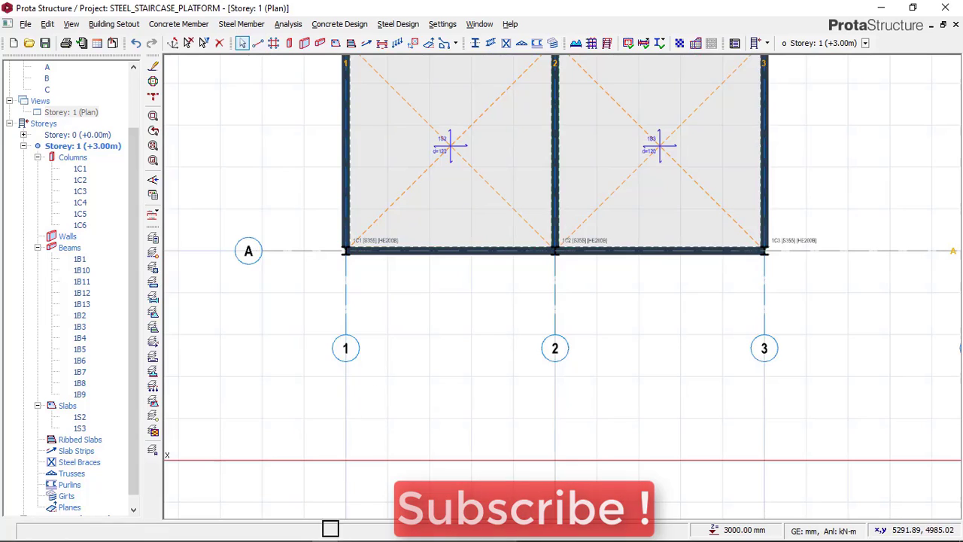
Switch to the THUMBNAIL image in Paint to check the reference platform and staircase, and return to ProtaStructure
mouse_move(273, 531)
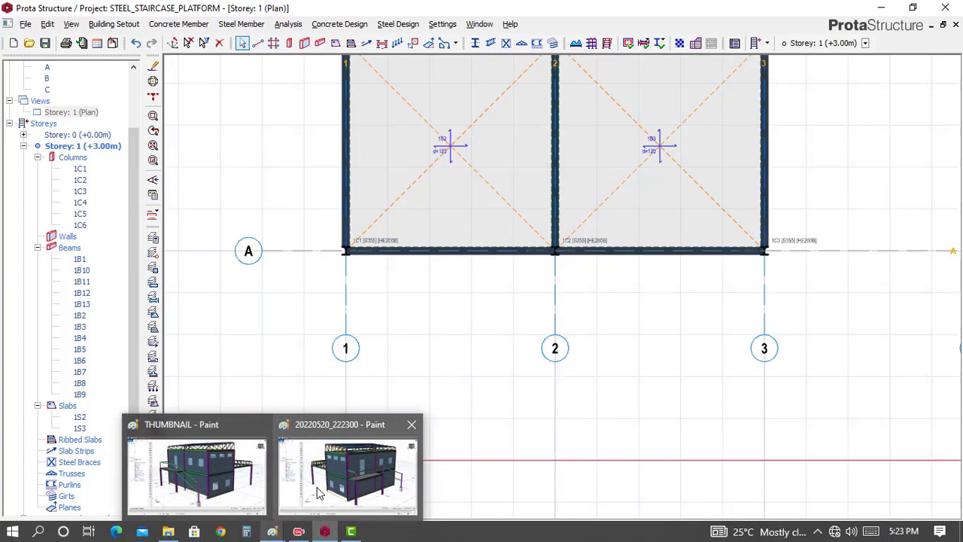
left_click(239, 488)
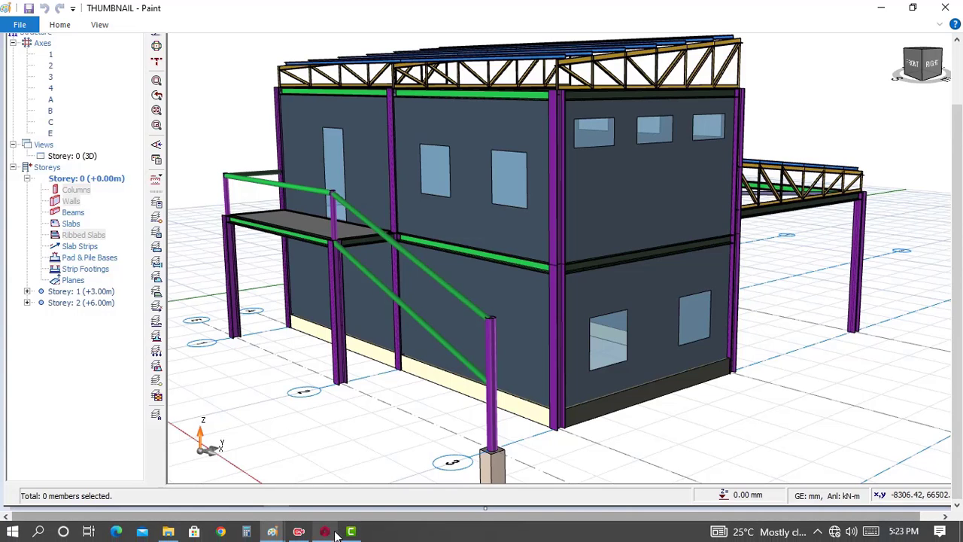
left_click(324, 531)
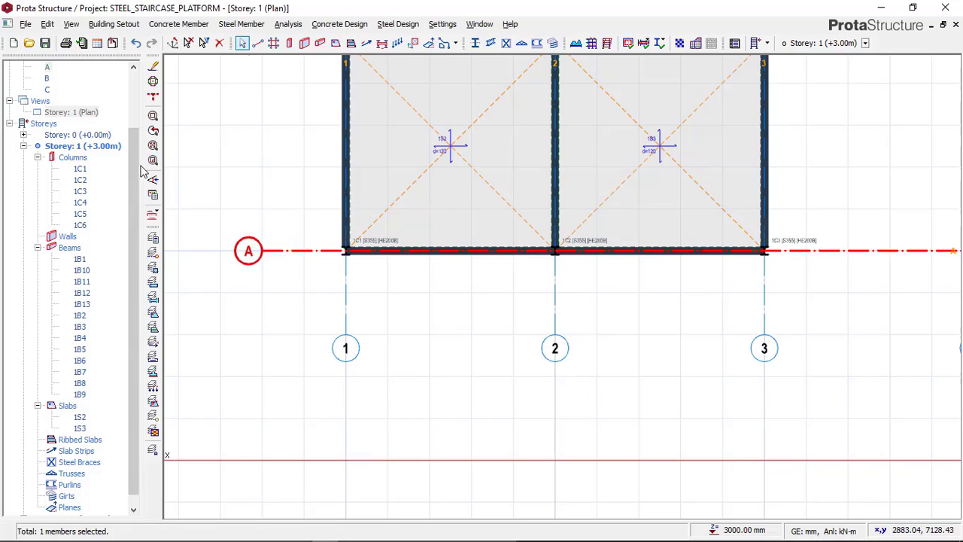
Offset axis A by -1500 mm to create a parallel axis outside the building for the platform
right_click(246, 194)
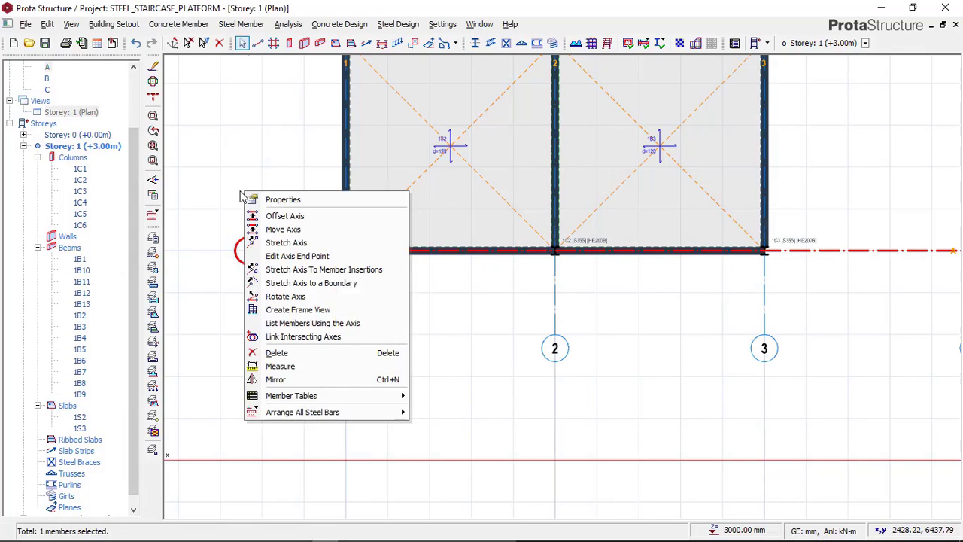
left_click(296, 216)
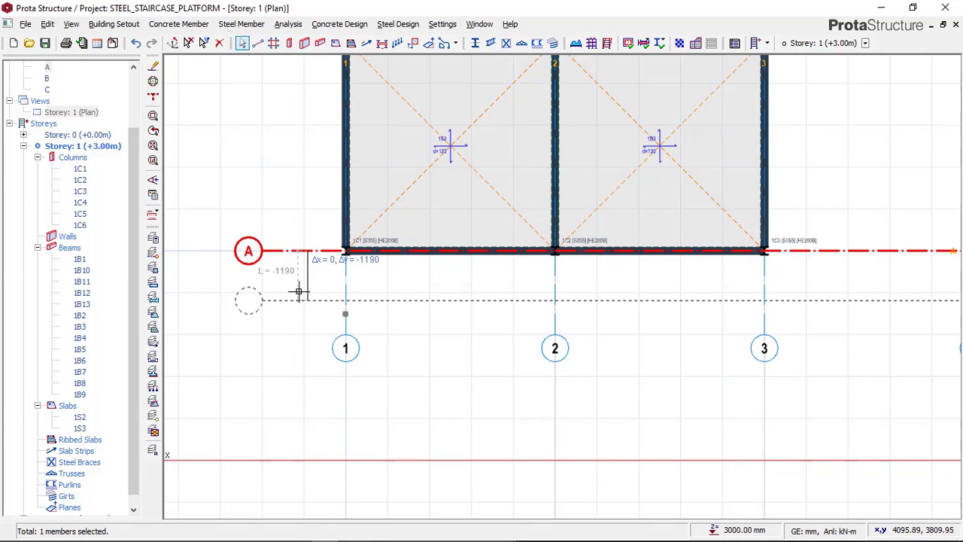
key("Tab")
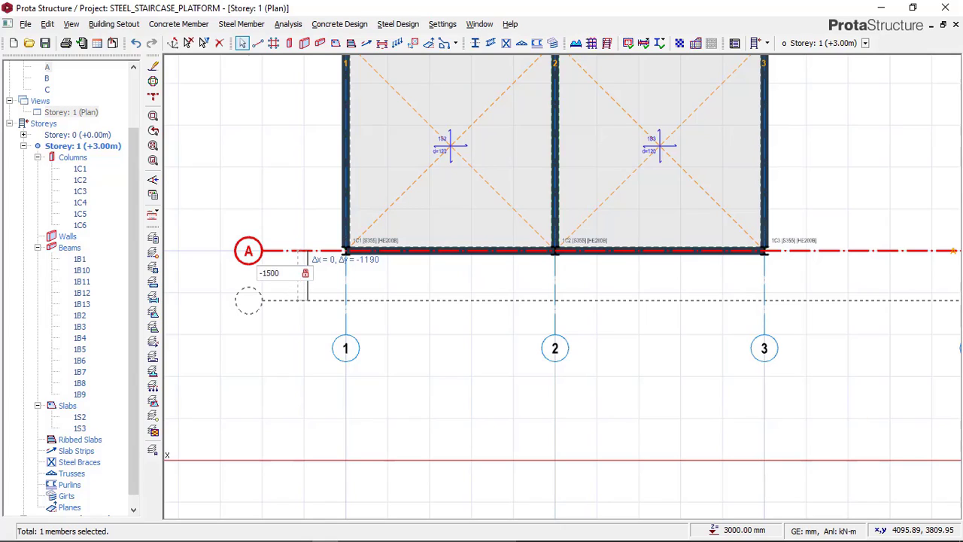
type("-1500")
key("Return")
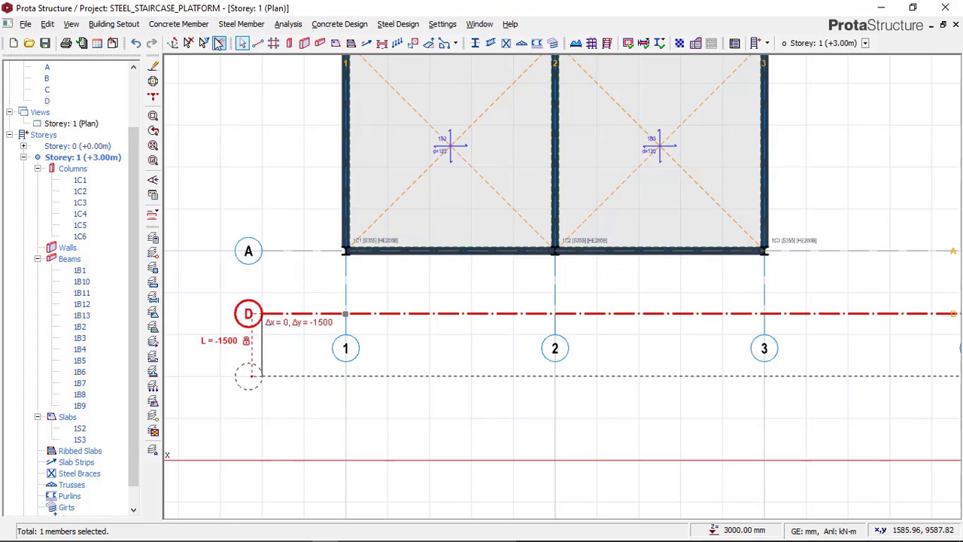
scroll(277, 249, "down", 2)
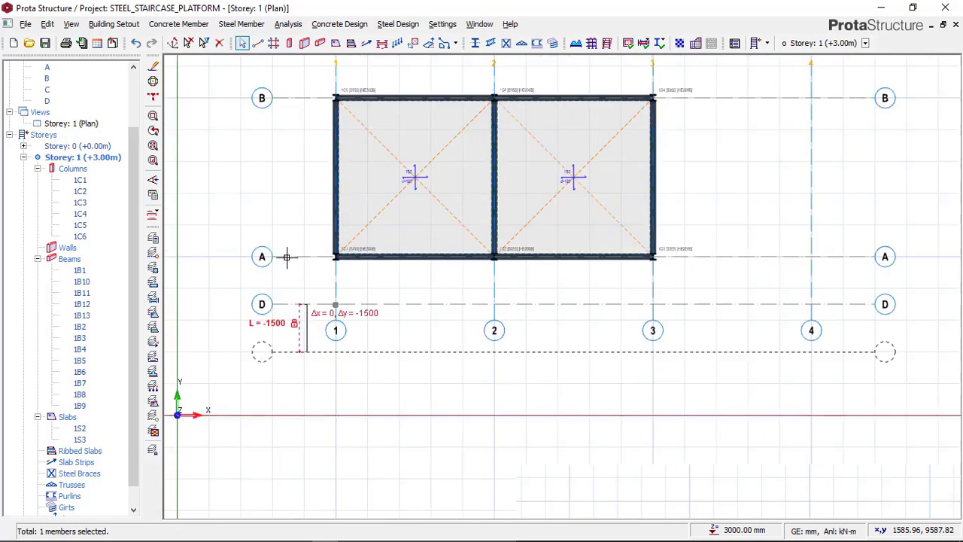
key("Escape")
scroll(303, 294, "up", 2)
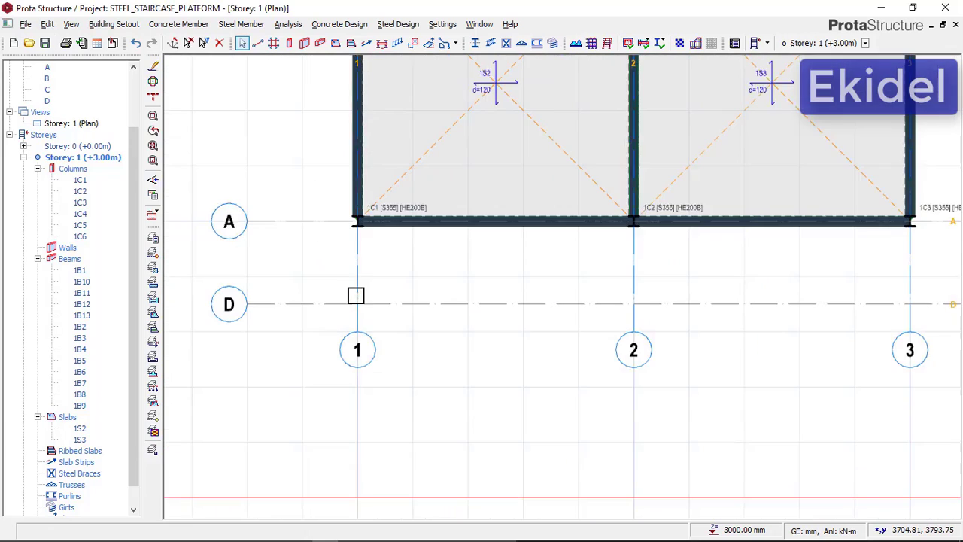
Switch to the THUMBNAIL image in Paint to study the platform's supporting columns, and return to ProtaStructure
mouse_move(325, 538)
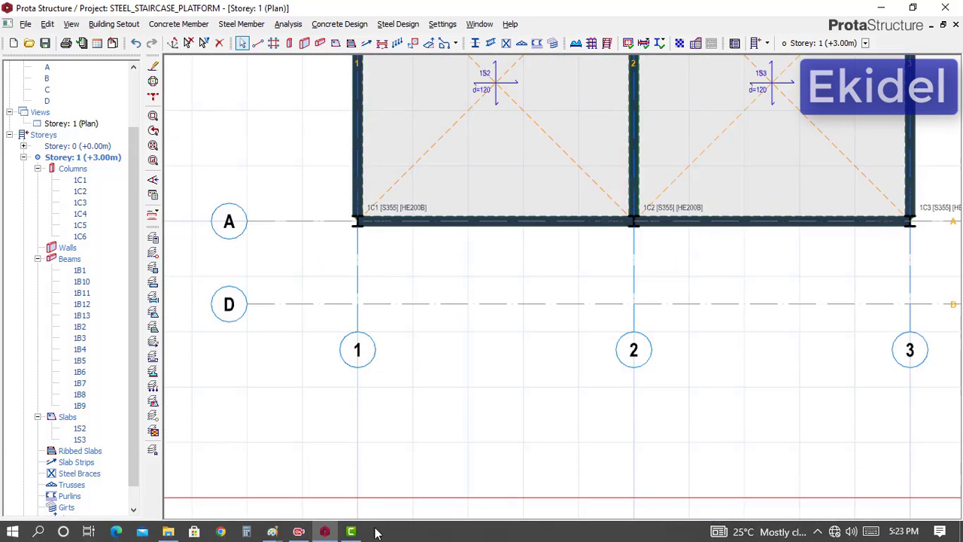
mouse_move(274, 532)
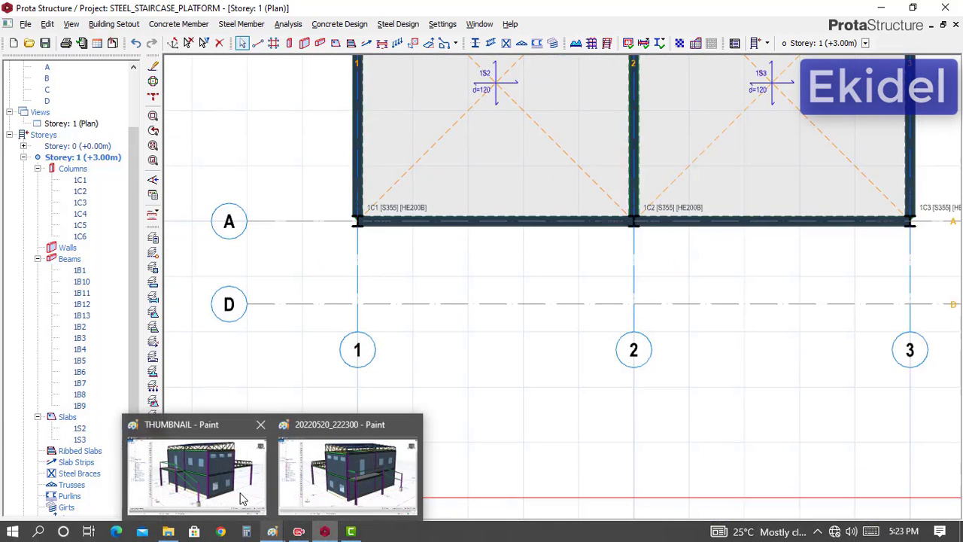
left_click(226, 481)
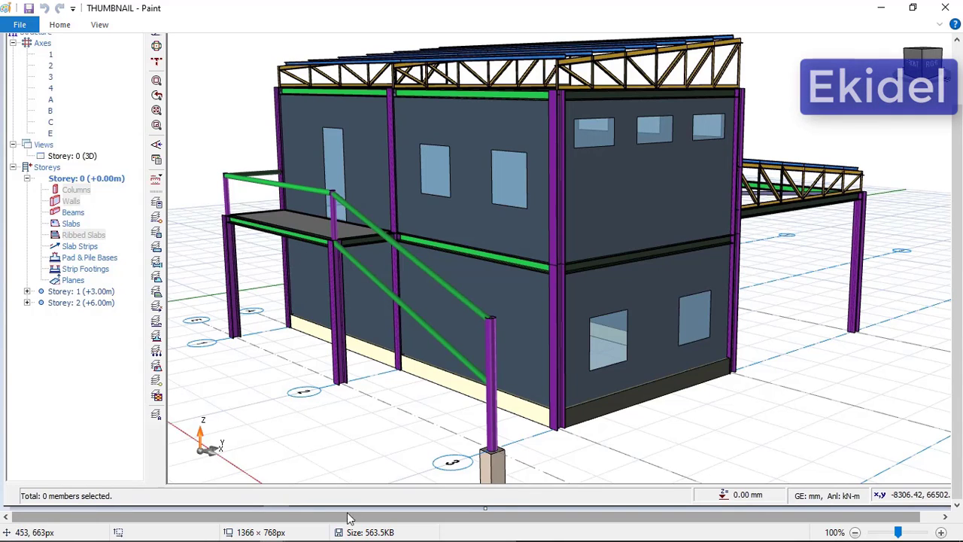
left_click(324, 534)
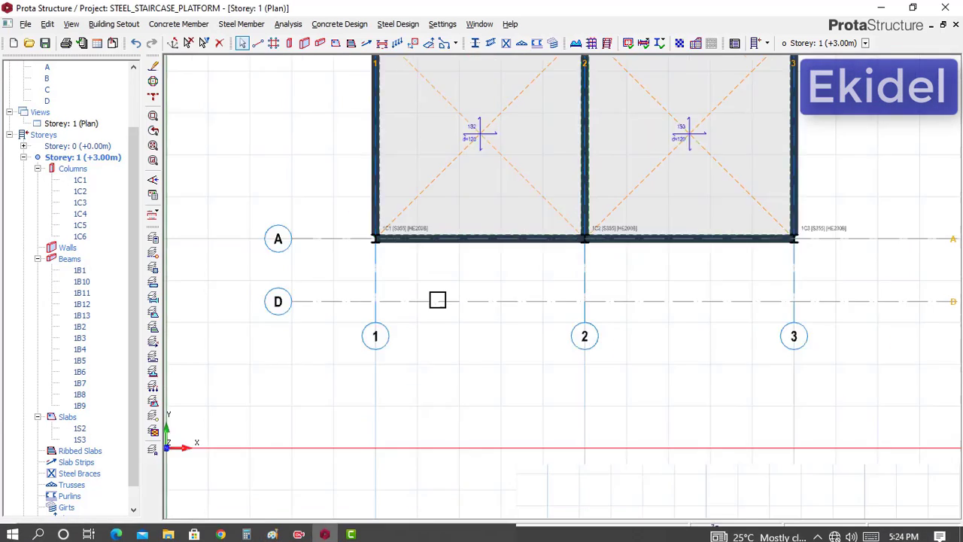
scroll(452, 278, "up", 1)
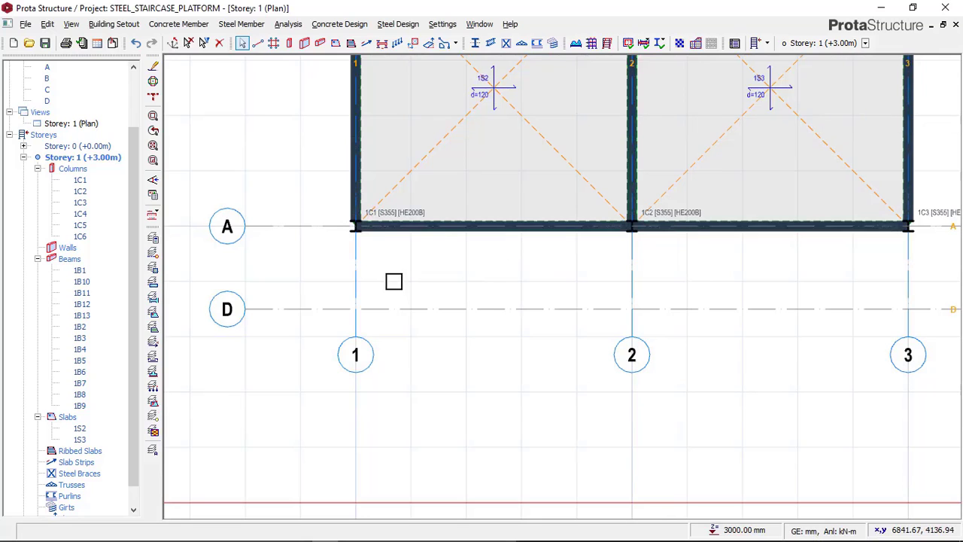
mouse_move(394, 540)
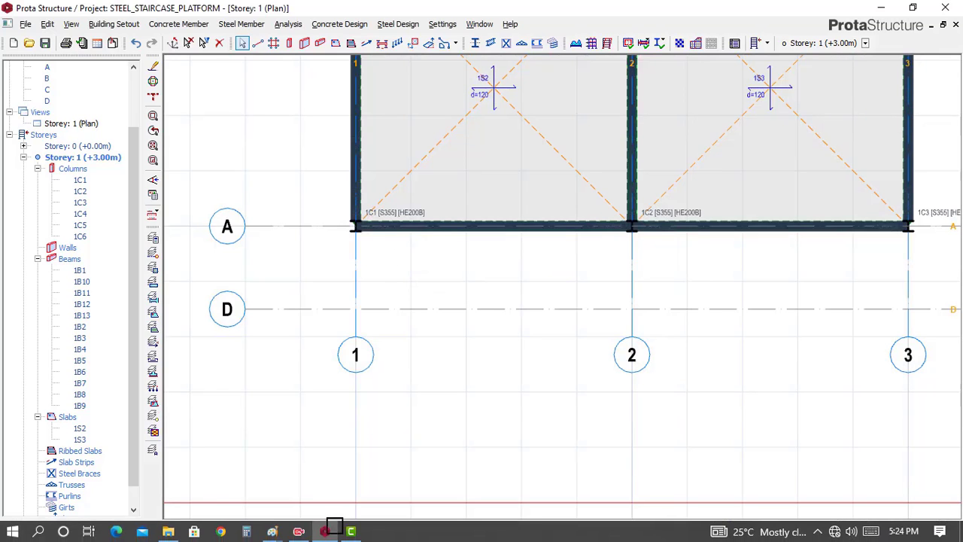
left_click(279, 534)
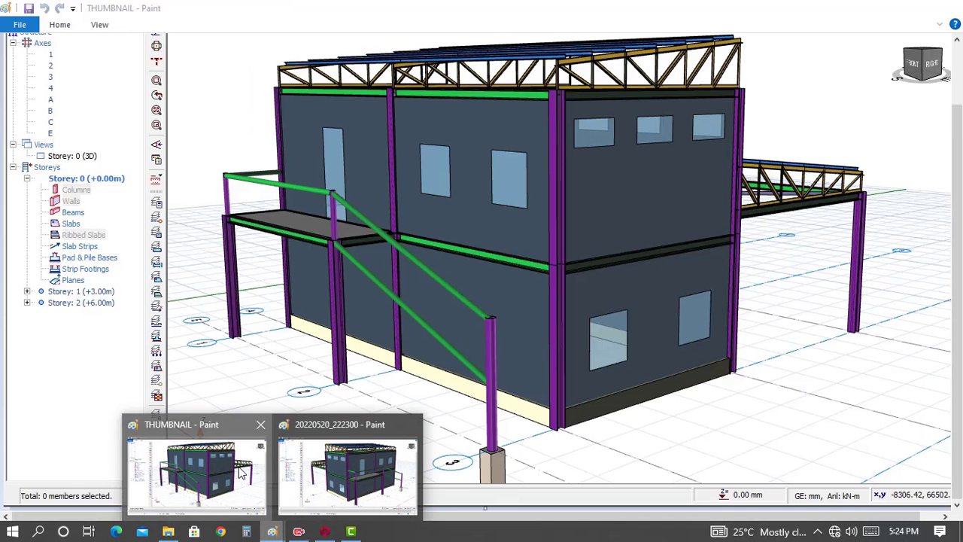
left_click(241, 473)
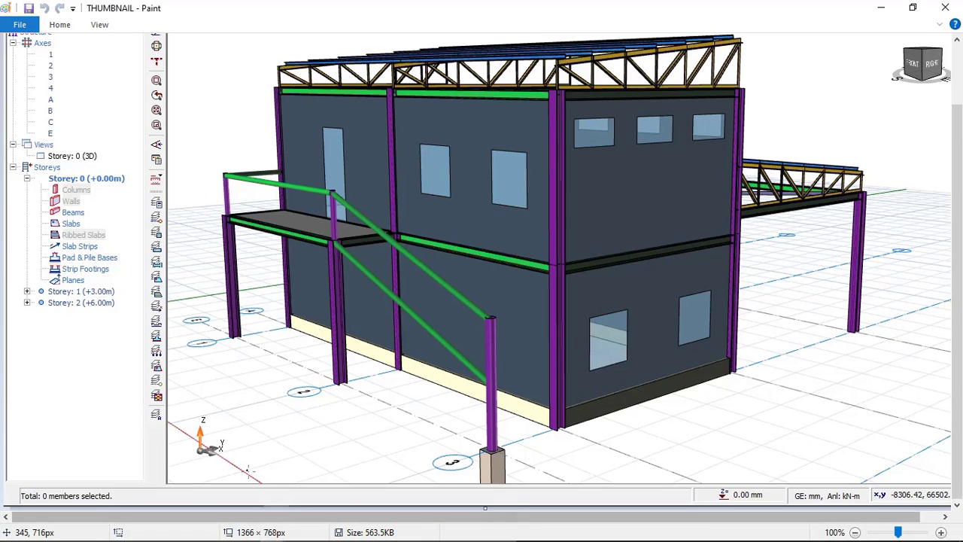
left_click(326, 533)
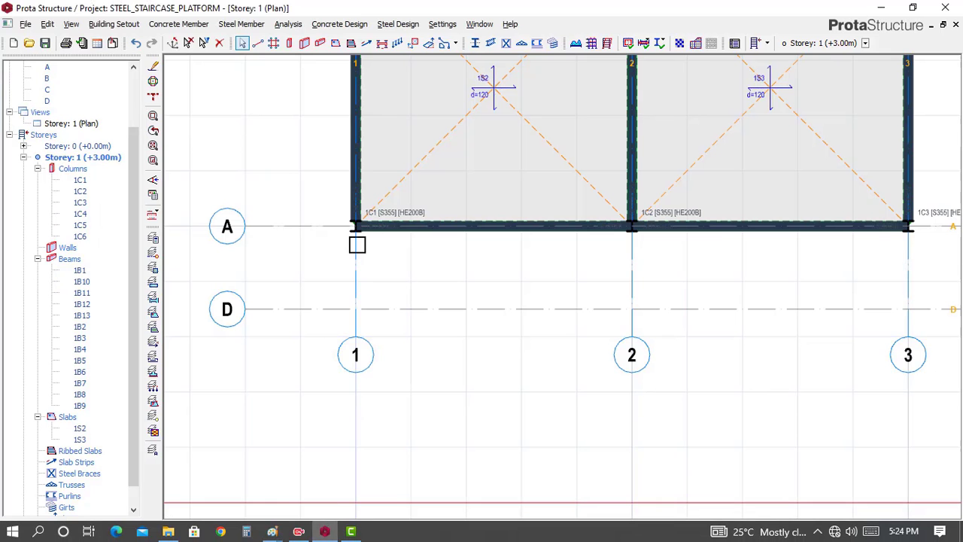
Start a steel column and assign it the HE200B section from the European HEB profiles
left_click(475, 44)
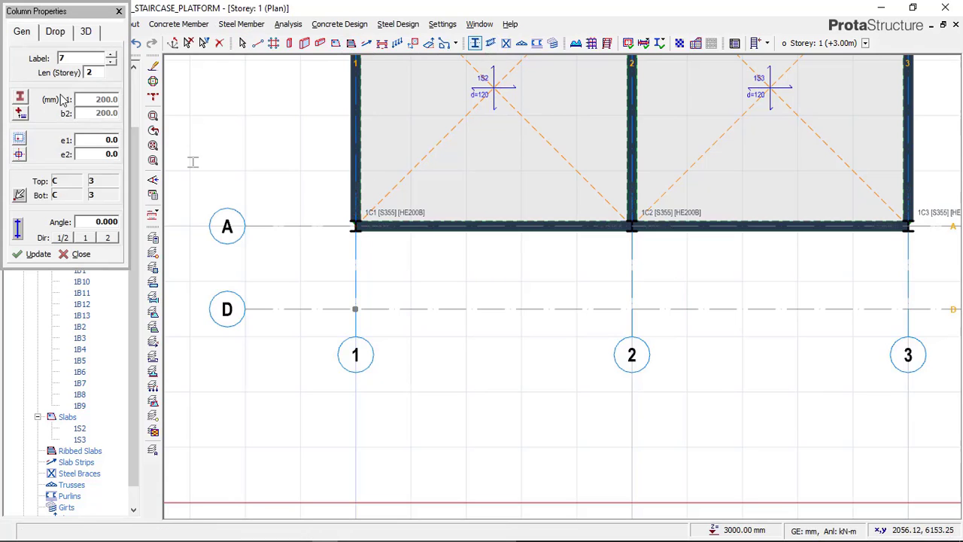
left_click(20, 98)
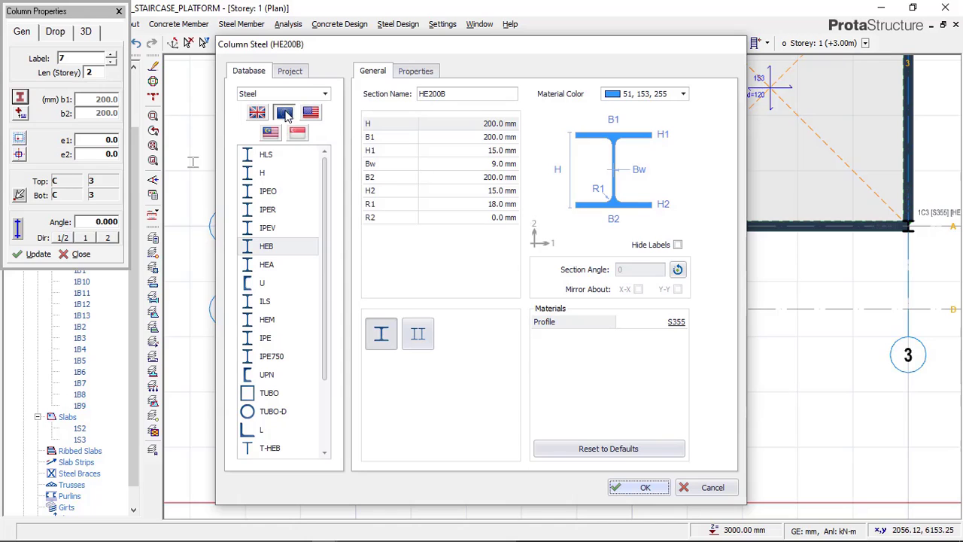
left_click(270, 251)
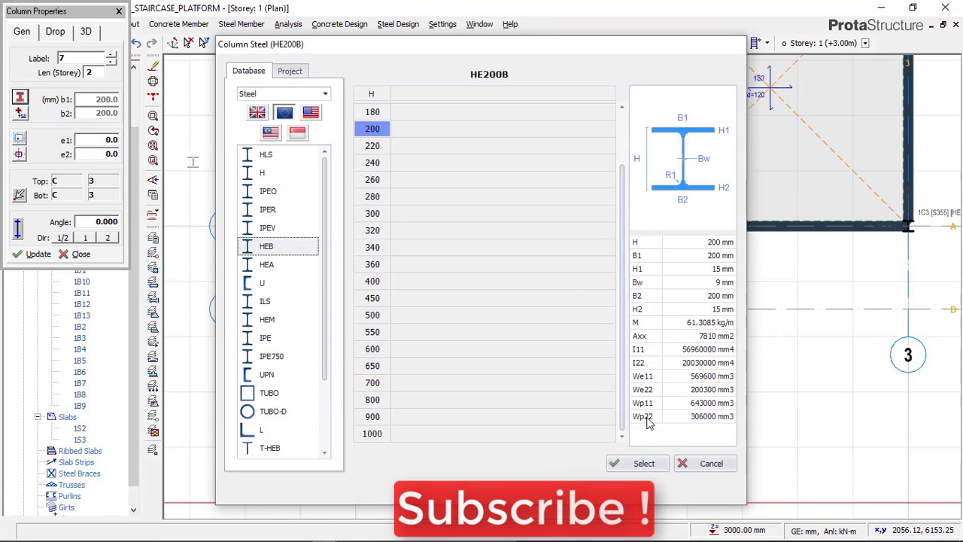
left_click(638, 464)
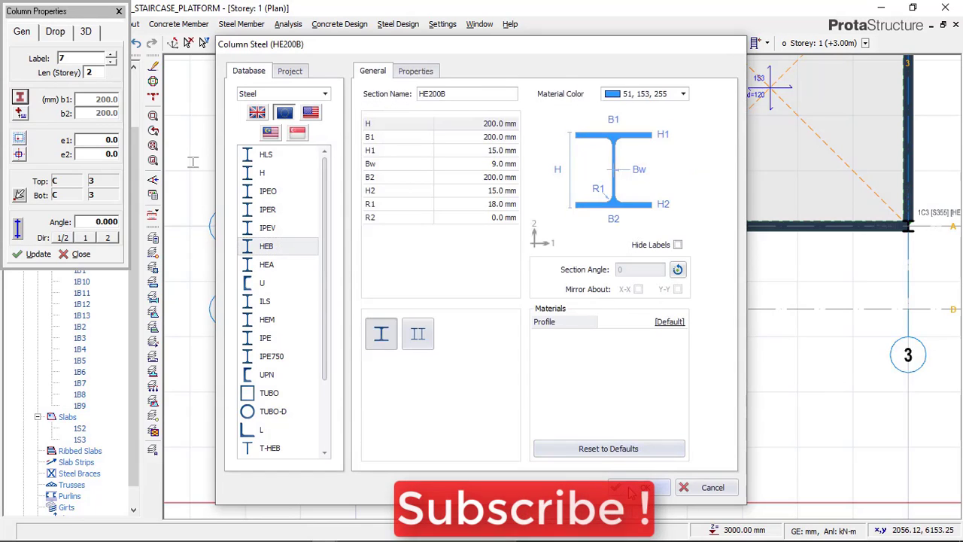
left_click(626, 486)
Set the column's top level offset (del z Top) to 0 mm and return to its general properties
left_click(85, 31)
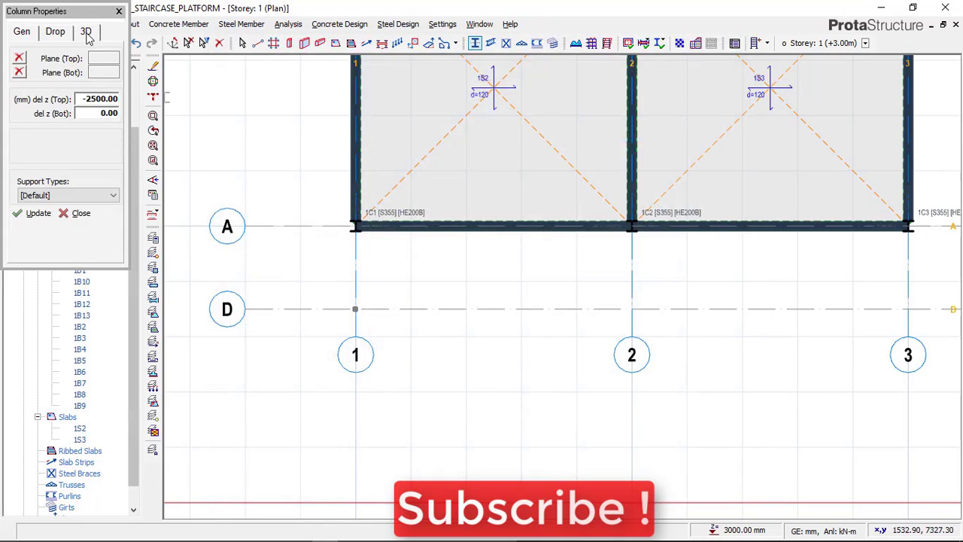
double_click(109, 99)
type("00")
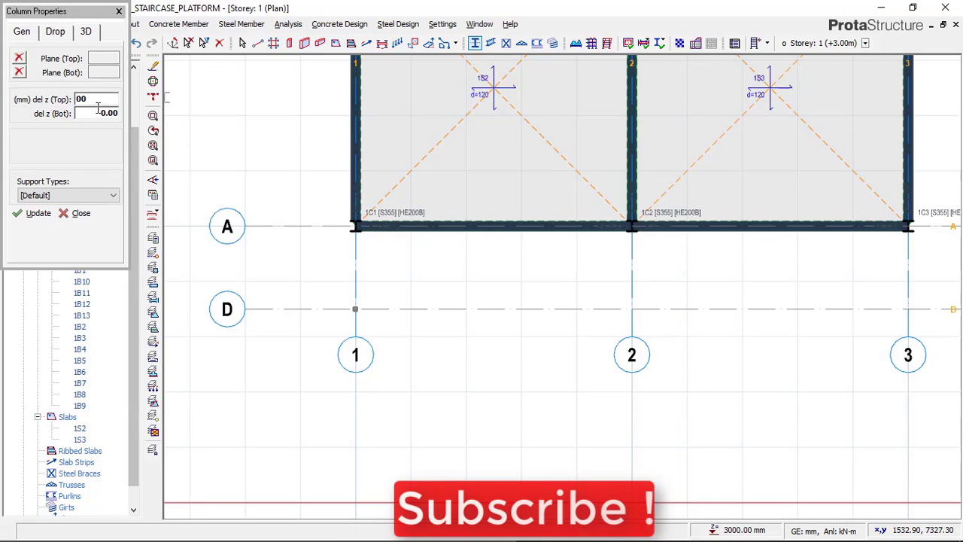
key("Tab")
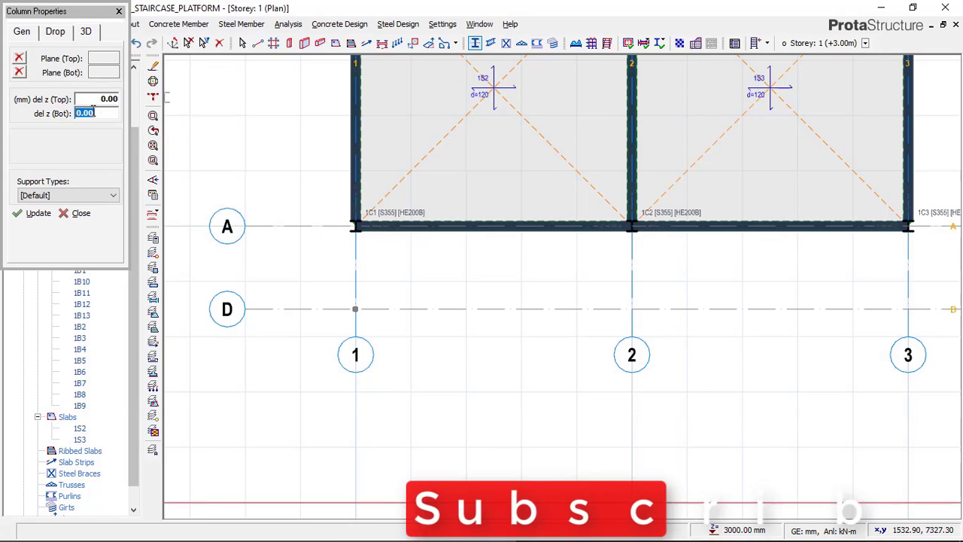
left_click(22, 31)
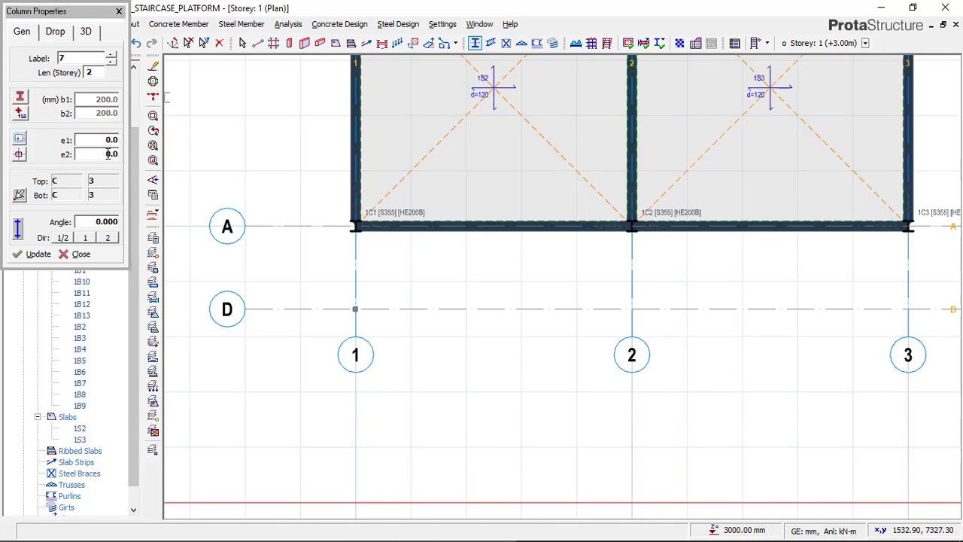
Place HE200B columns at the intersections of axis D with axes 1 and 2, and end the column command
scroll(354, 307, "up", 3)
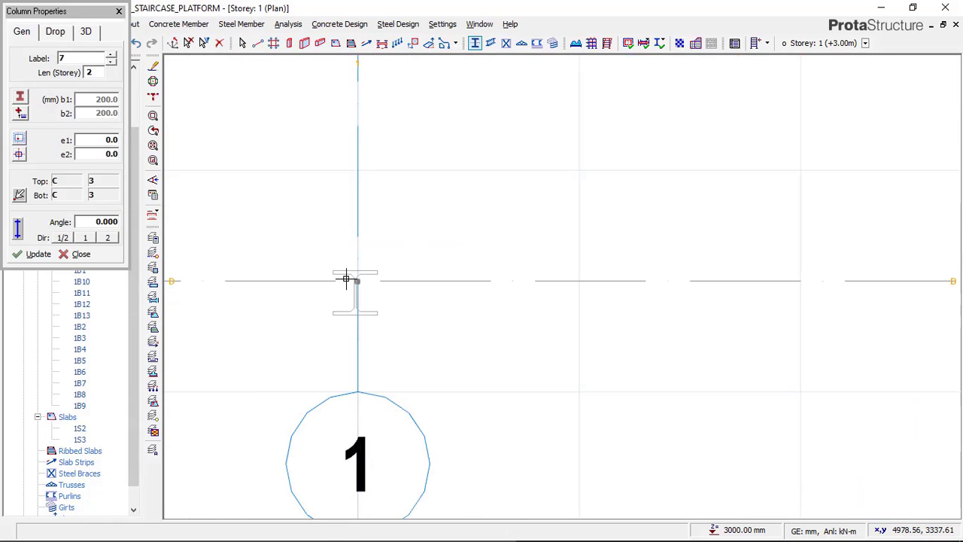
left_click(348, 271)
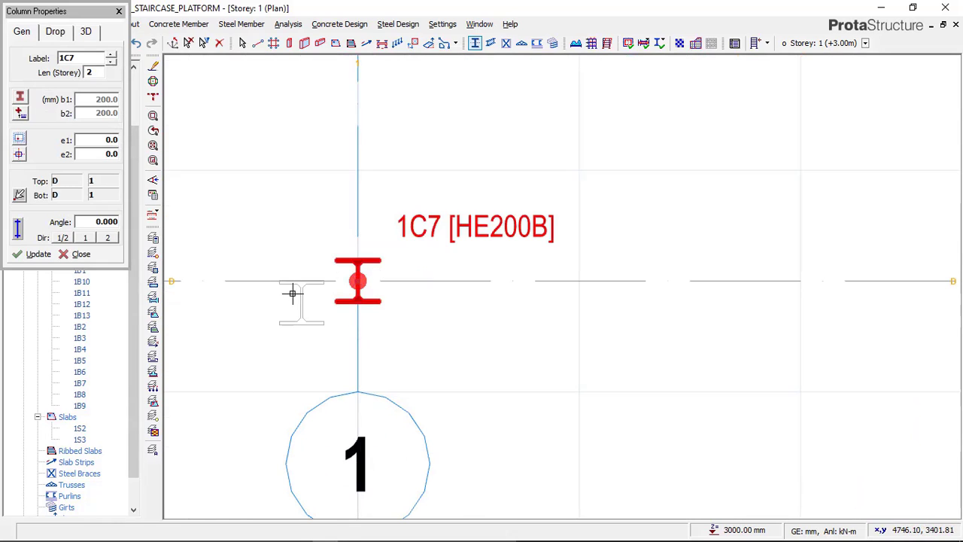
scroll(293, 280, "down", 3)
scroll(580, 279, "up", 1)
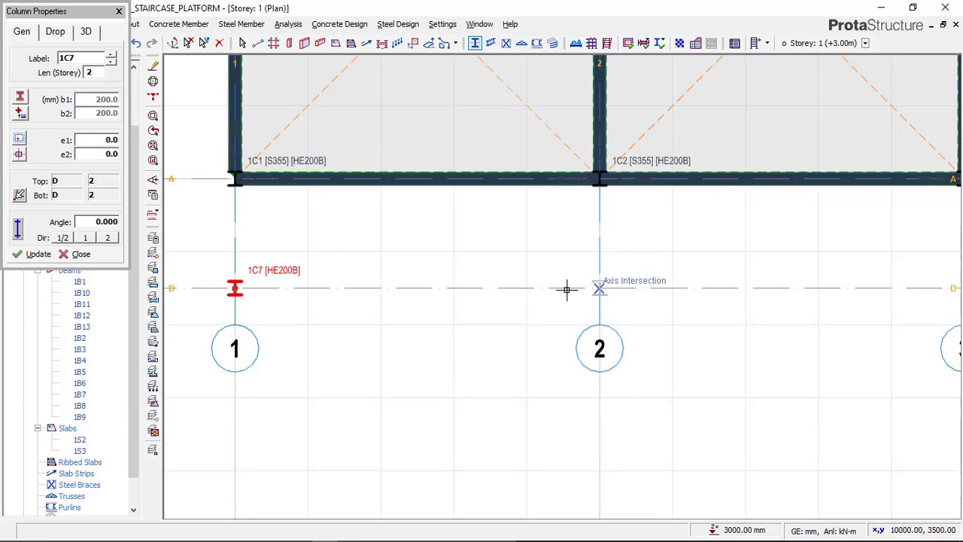
left_click(566, 290)
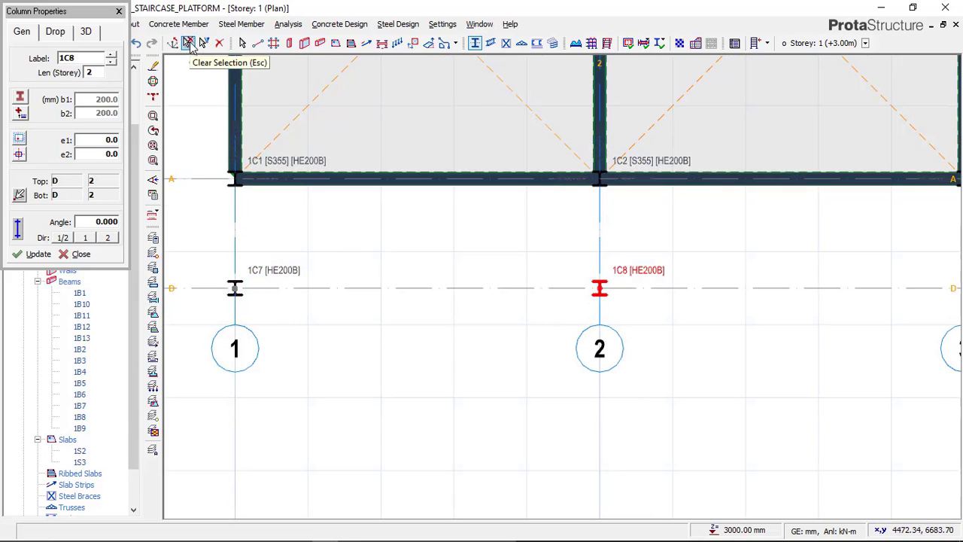
key("Escape")
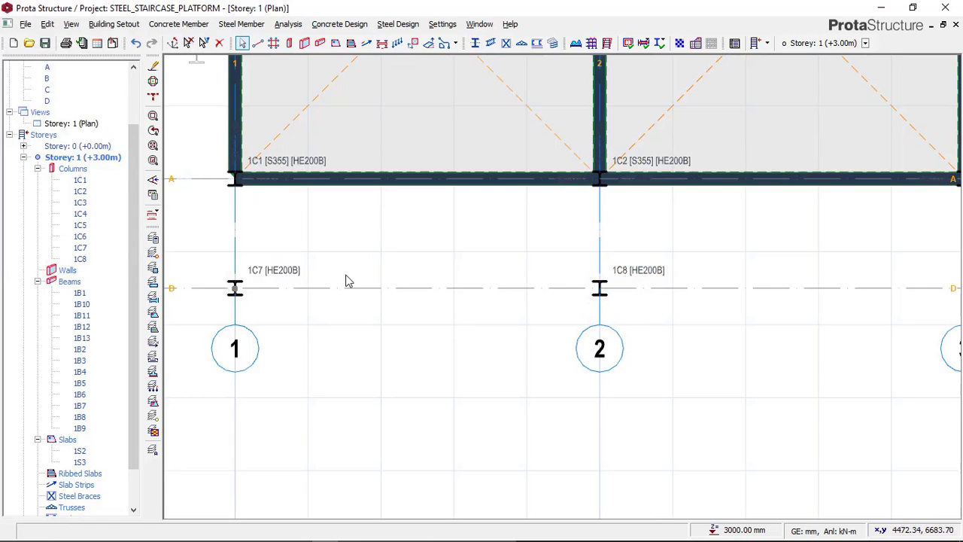
Switch the Storey: 1 view to 3D and inspect the two new platform columns beside the building
scroll(346, 280, "down", 2)
left_click(83, 124)
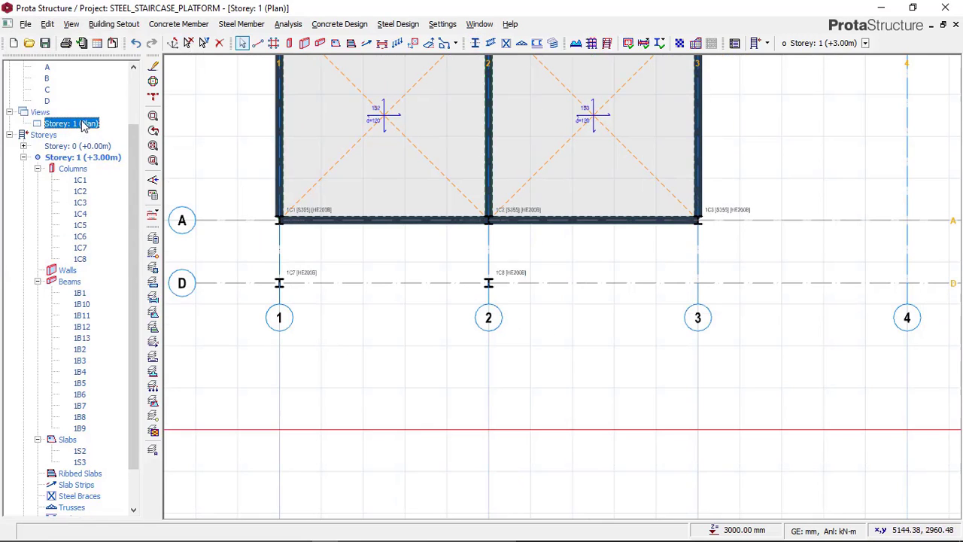
right_click(85, 123)
left_click(119, 142)
scroll(368, 263, "down", 2)
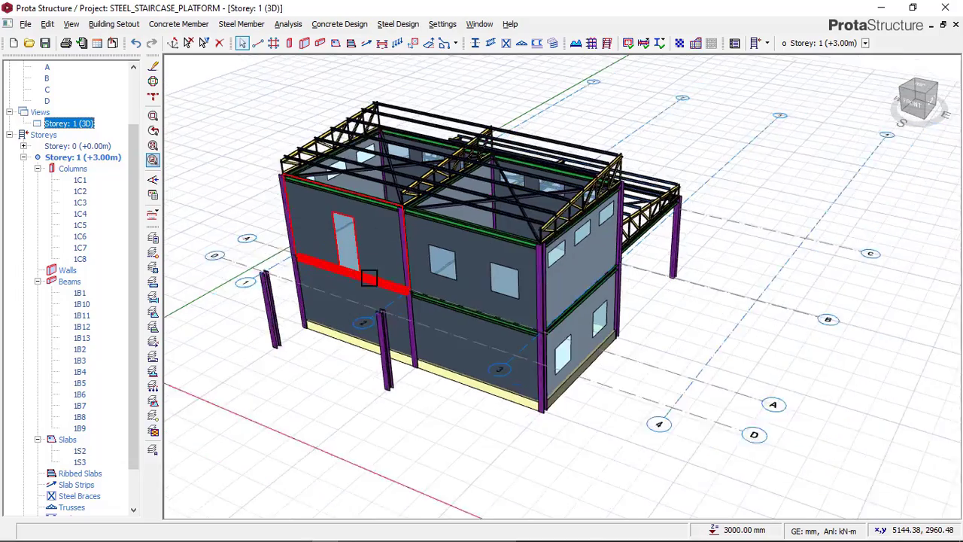
scroll(318, 338, "up", 4)
middle_click_drag(319, 338, 304, 328)
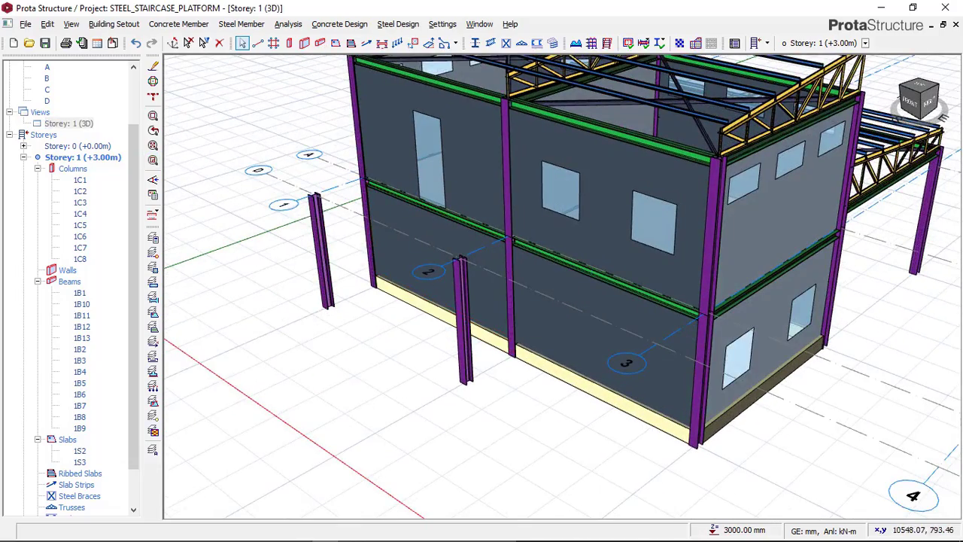
Check the platform framing above the columns in the THUMBNAIL image in Paint, and return to ProtaStructure
mouse_move(271, 531)
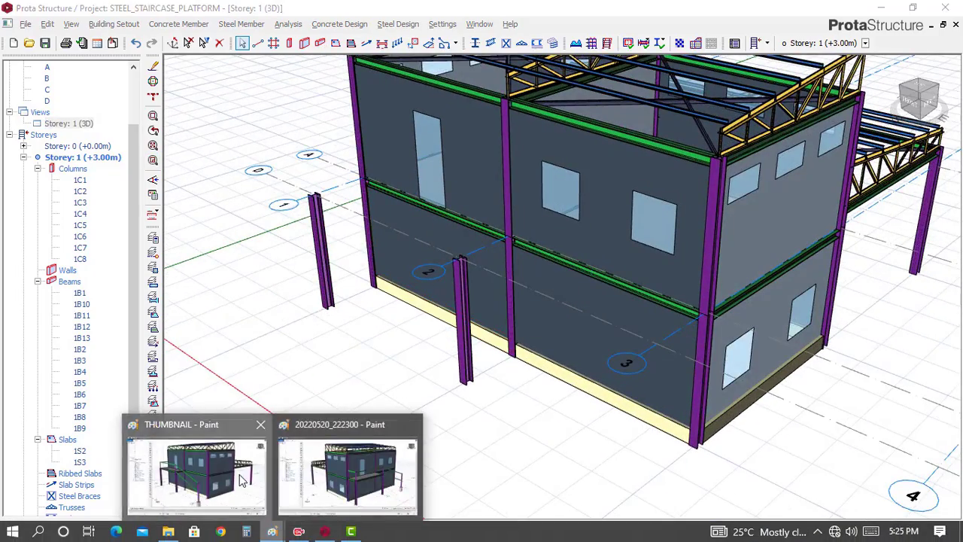
left_click(242, 478)
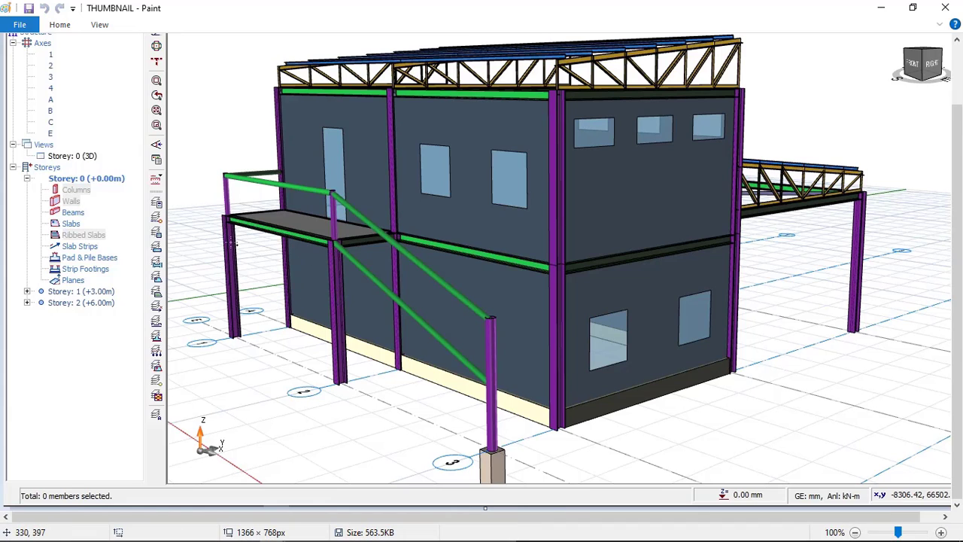
scroll(236, 216, "up", 2)
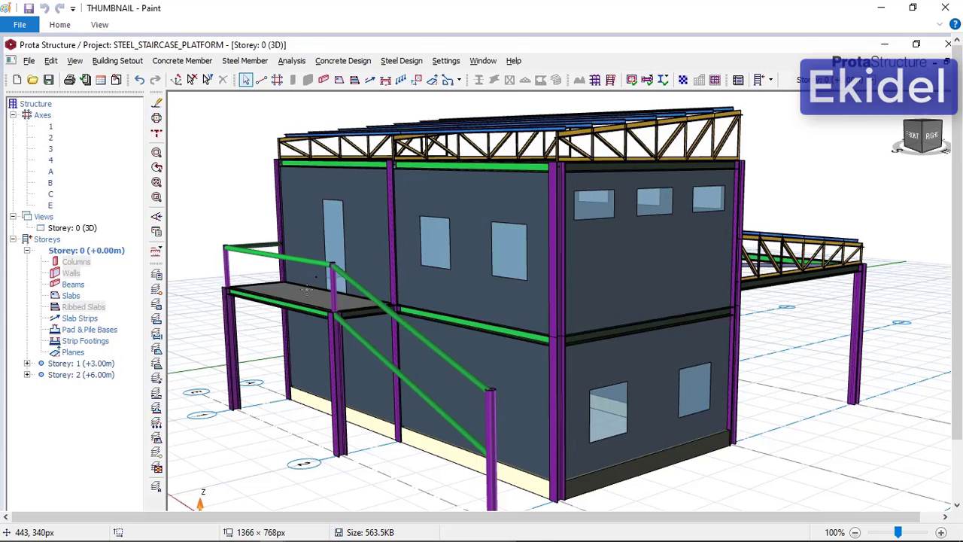
left_click(324, 531)
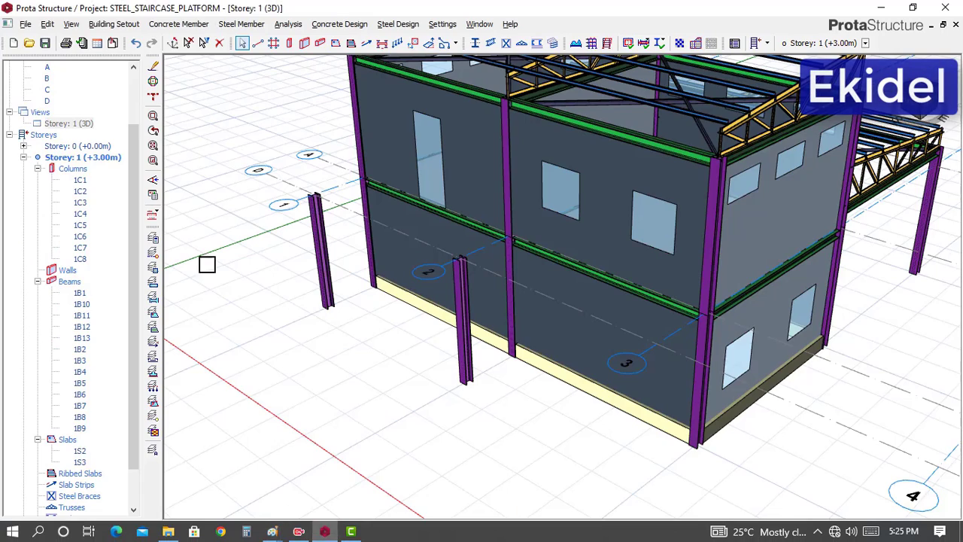
Switch the Storey: 1 view back to plan and find the platform area between axes A and D
right_click(82, 125)
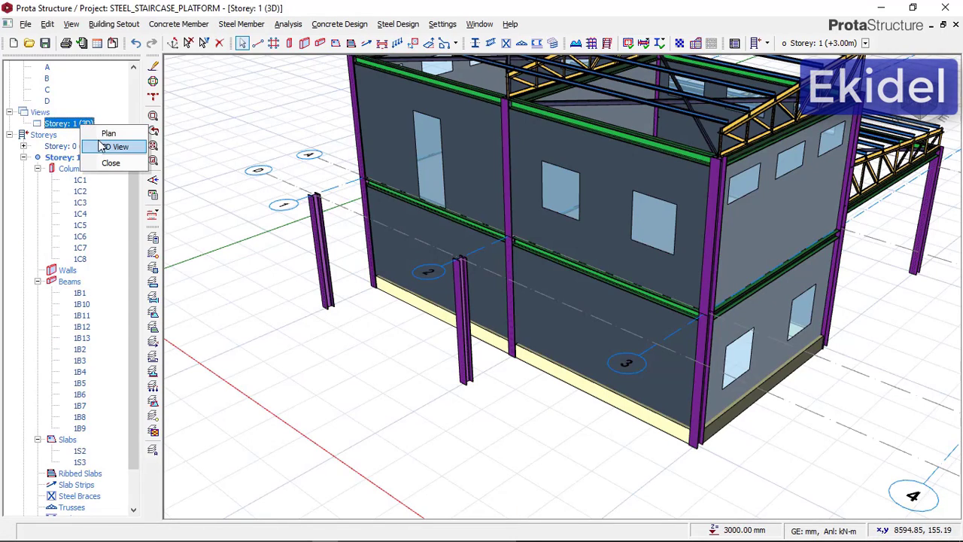
left_click(104, 133)
scroll(454, 299, "down", 1)
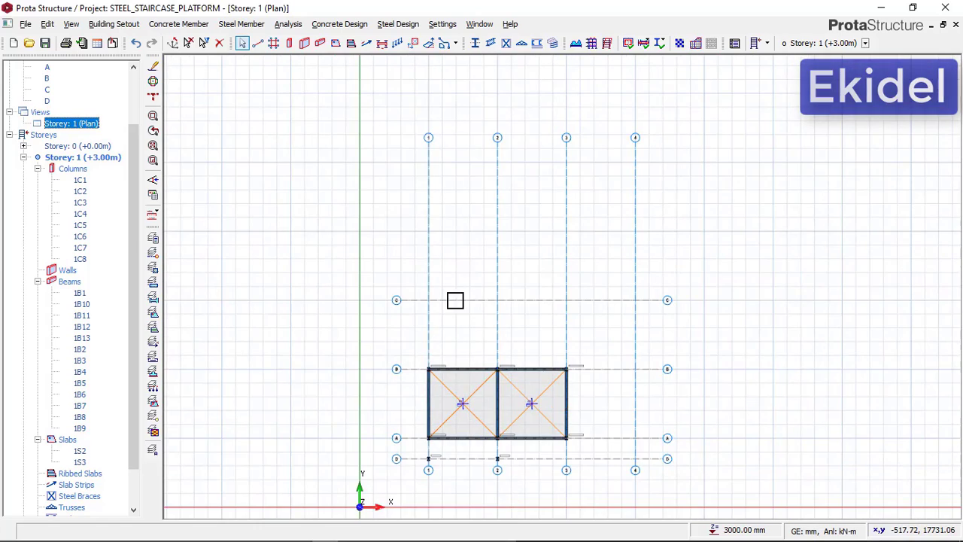
scroll(440, 466, "up", 5)
scroll(436, 286, "down", 2)
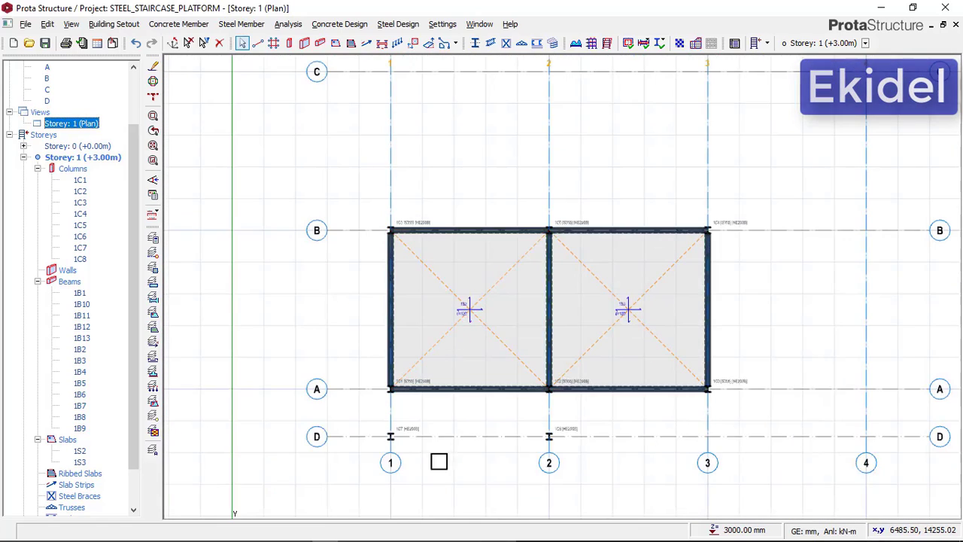
Start a steel beam for the platform and choose the HE160B section from the European HEB profiles
scroll(455, 406, "up", 4)
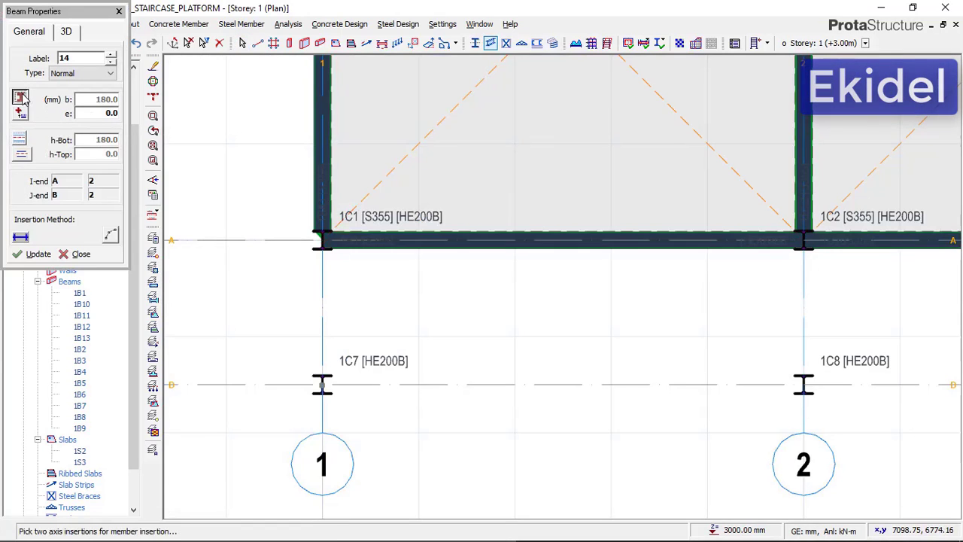
left_click(20, 97)
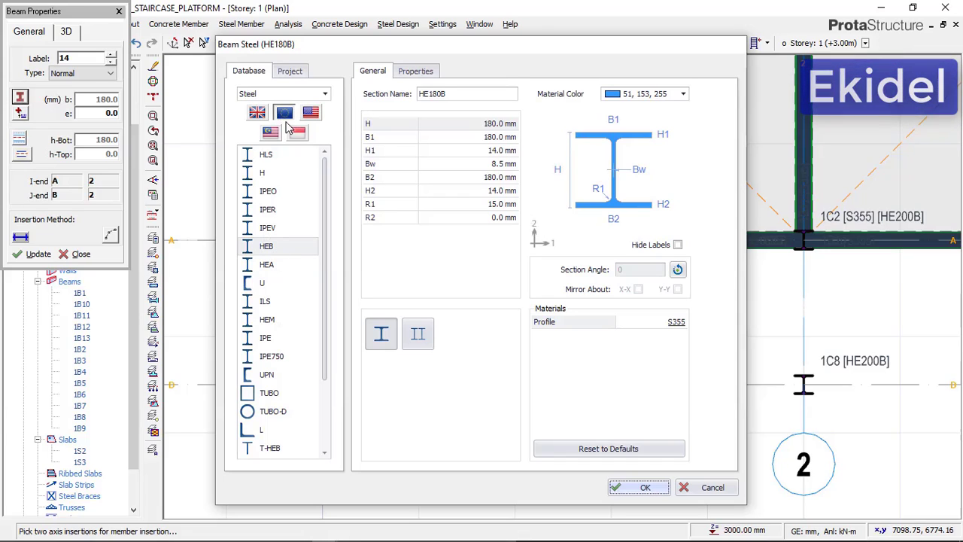
left_click(266, 246)
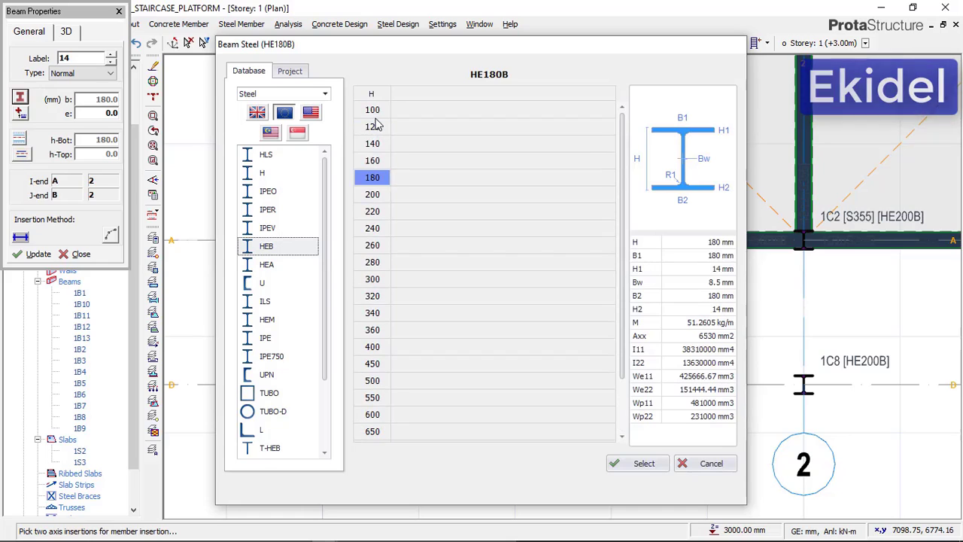
left_click(373, 161)
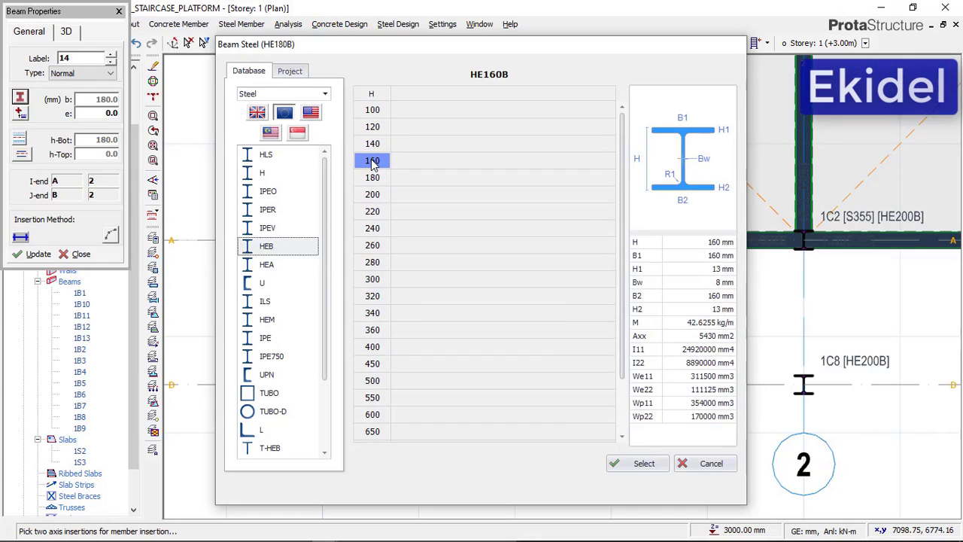
left_click(642, 463)
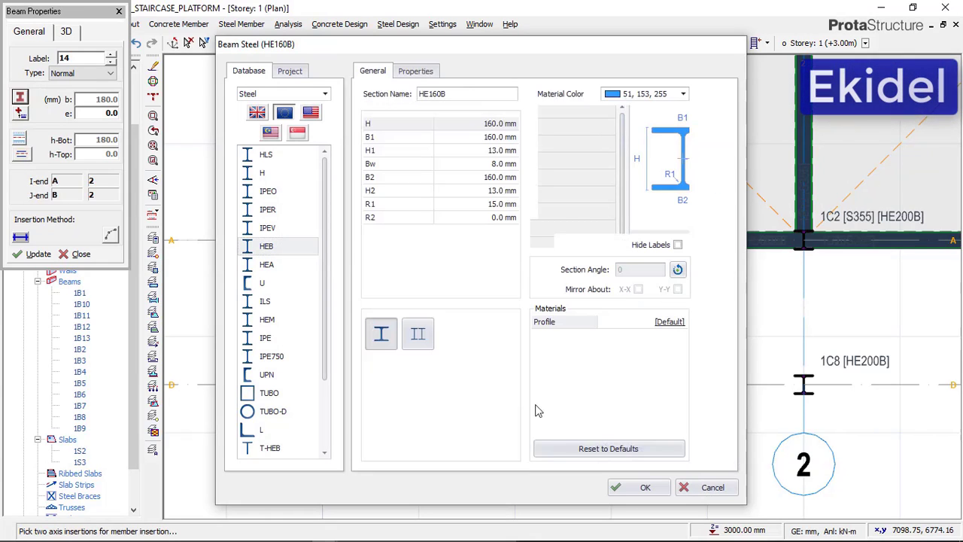
left_click(625, 489)
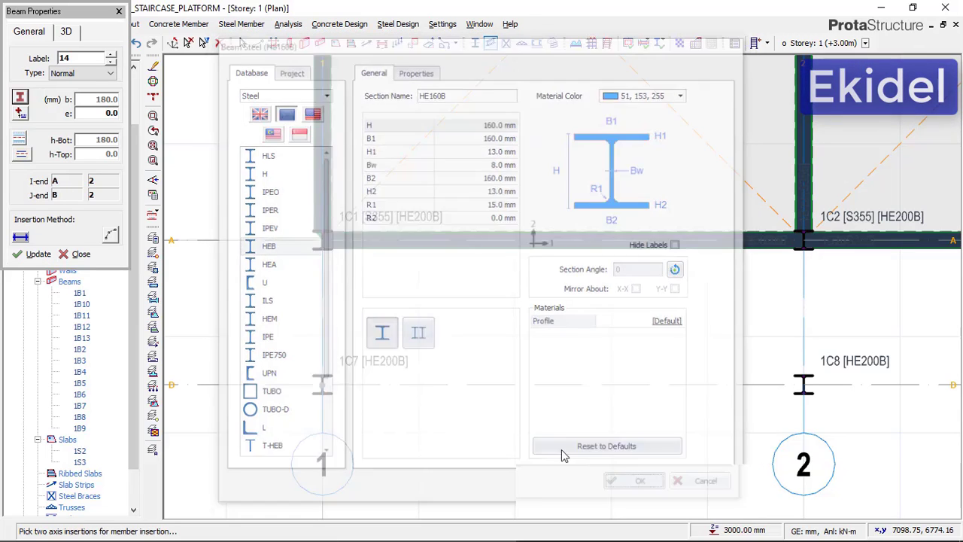
left_click(67, 33)
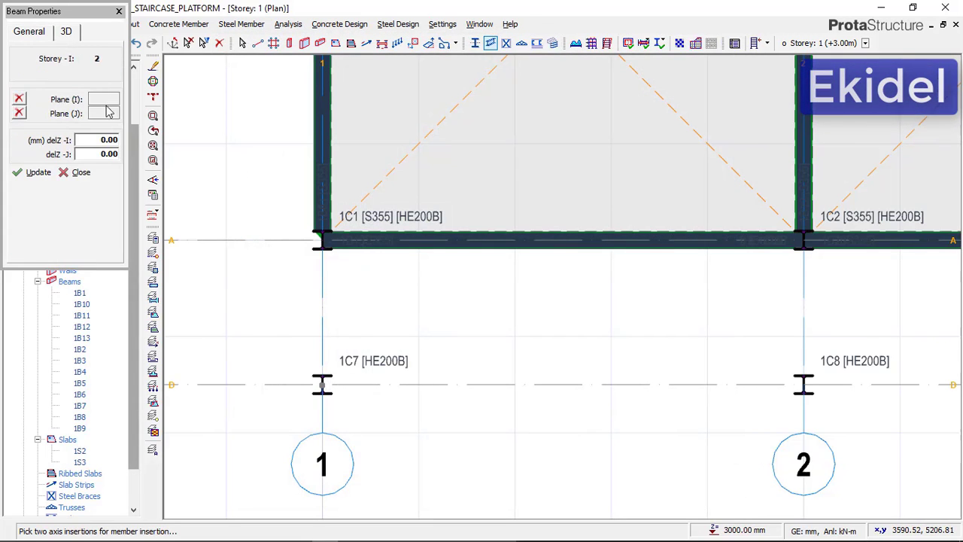
left_click(43, 36)
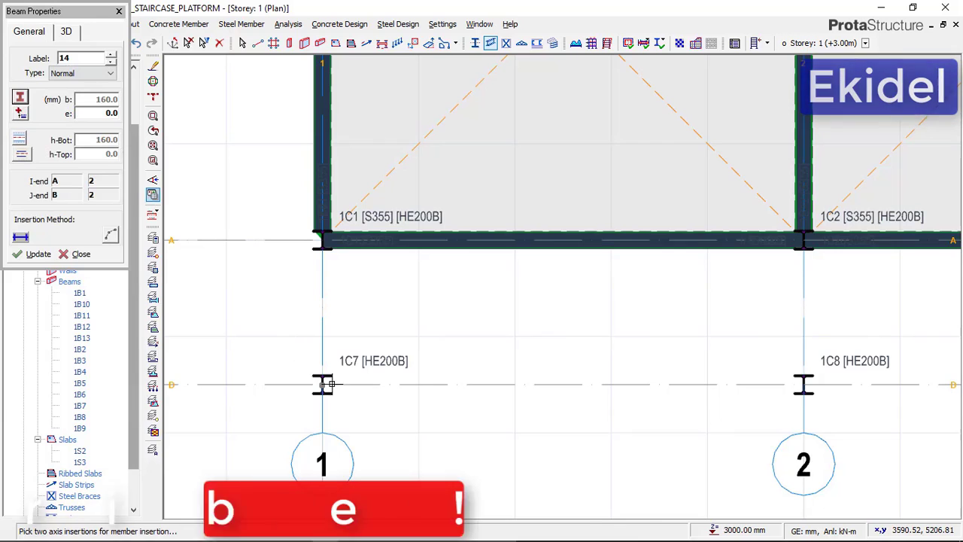
Check the platform framing in Paint's 20220520_222300 image, and return to ProtaStructure to place the beam on axis 1 between axes A and D
scroll(343, 397, "up", 2)
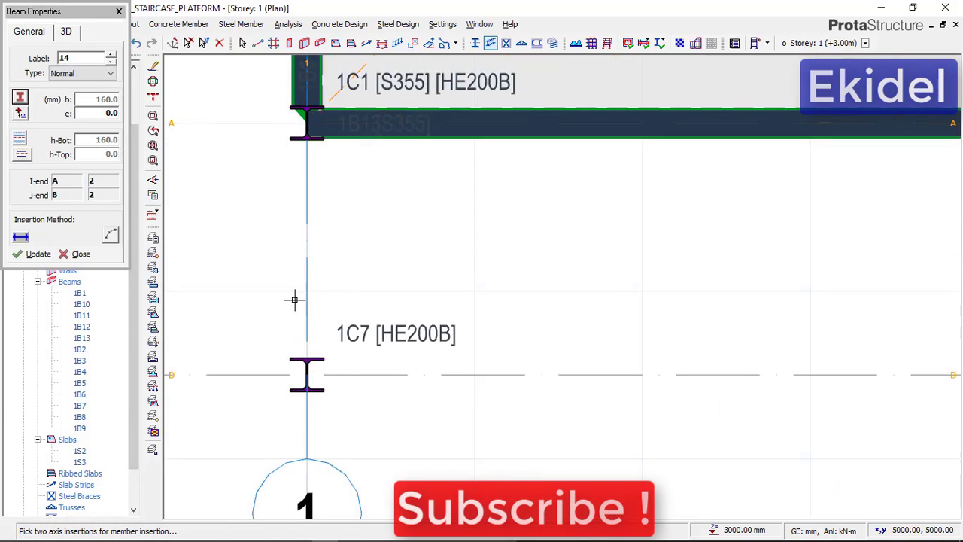
scroll(293, 346, "down", 3)
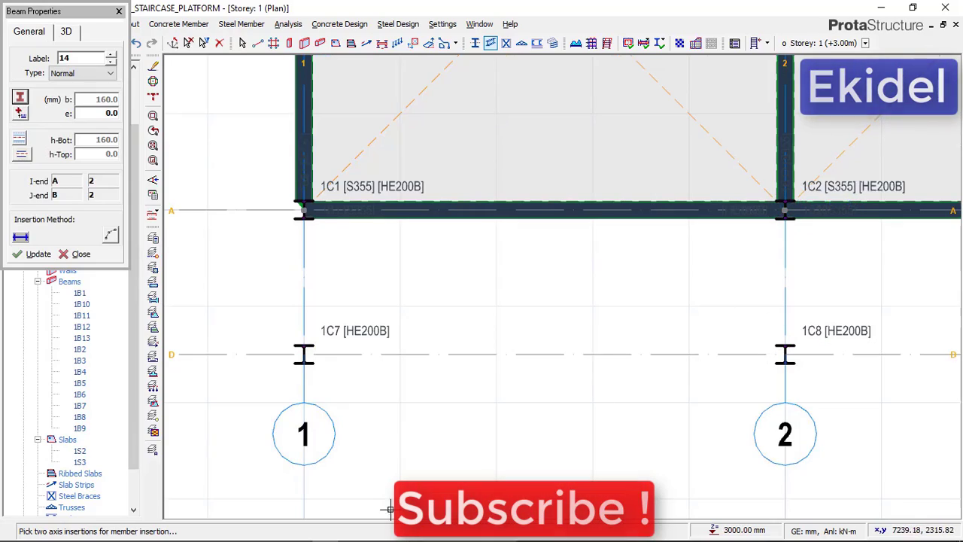
mouse_move(298, 536)
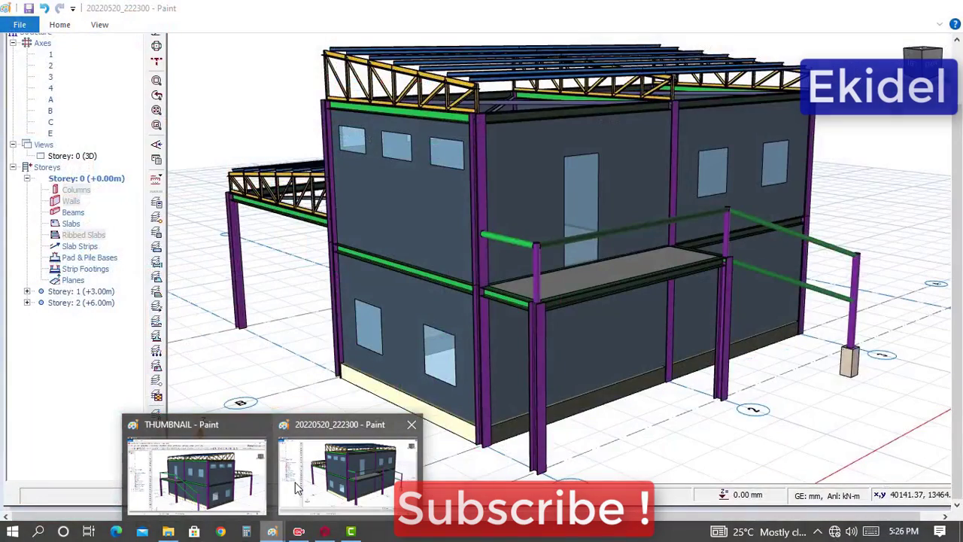
left_click(297, 488)
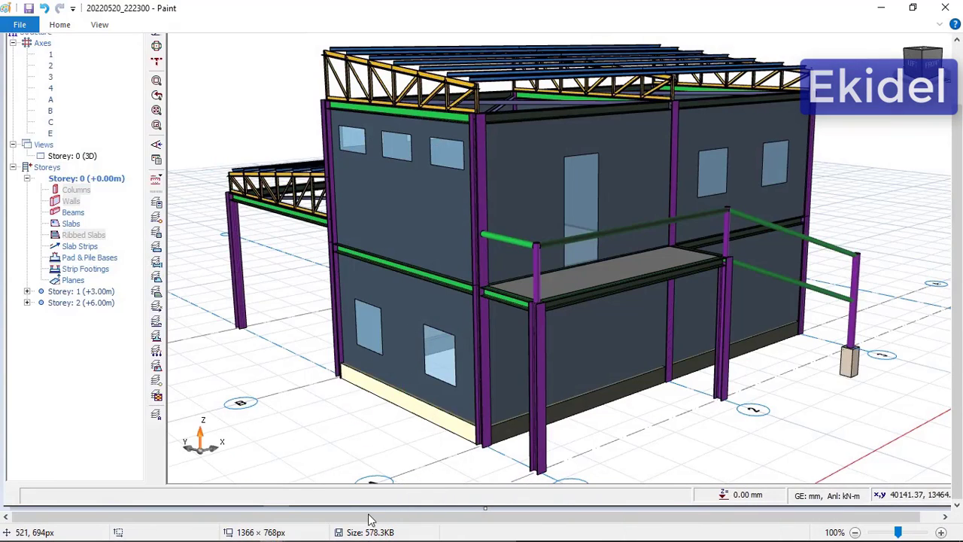
left_click(326, 531)
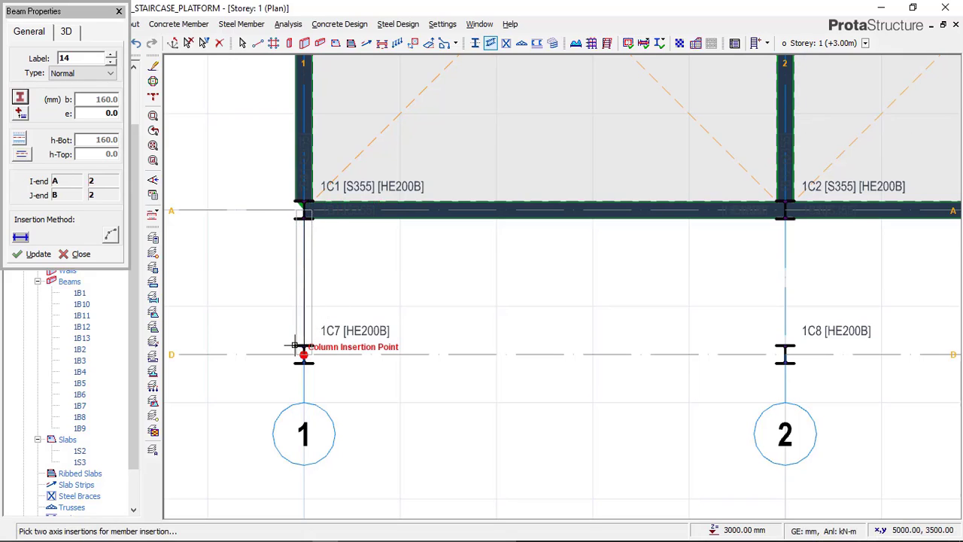
left_click(378, 285)
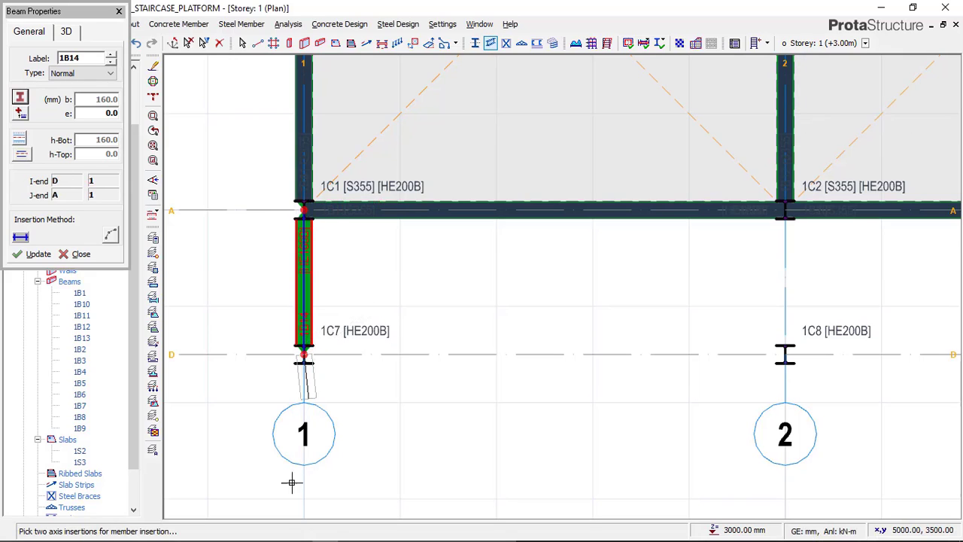
Compare with the 20220520_222300 image in Paint again, and place the platform's front beam along axis D between axes 1 and 2 in ProtaStructure
mouse_move(269, 534)
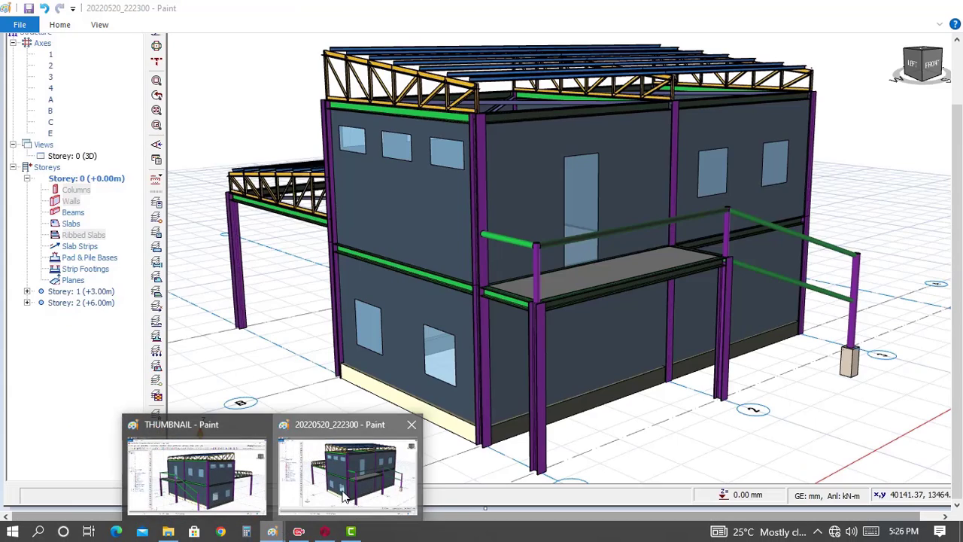
left_click(350, 470)
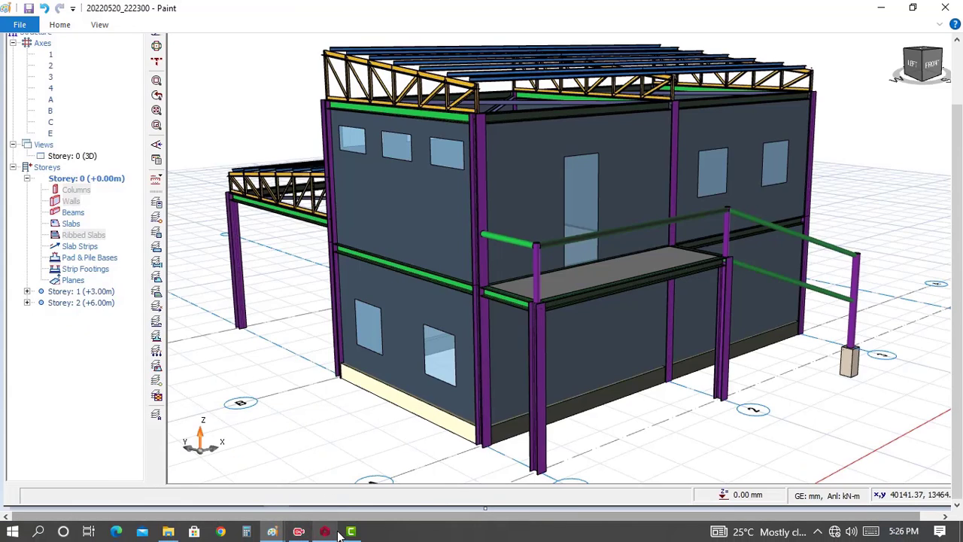
left_click(325, 531)
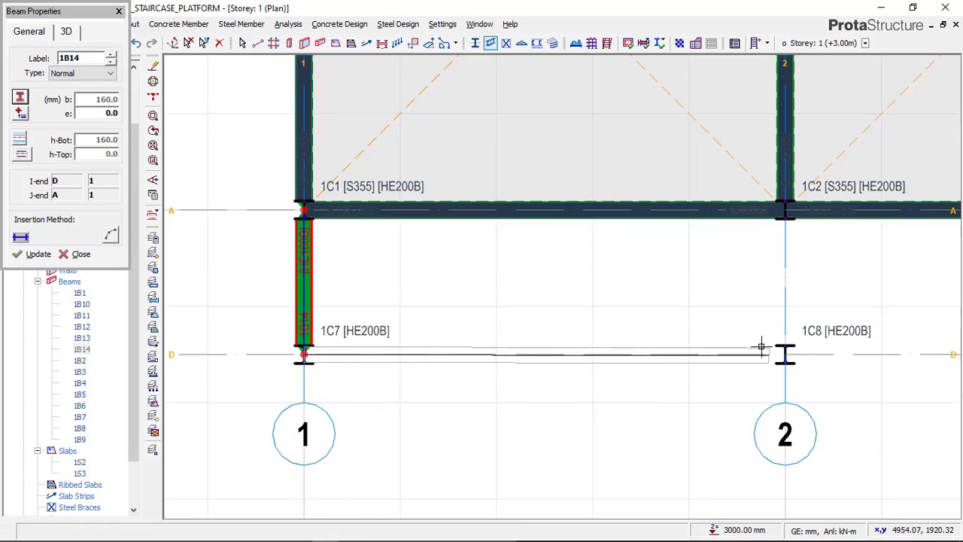
left_click(772, 344)
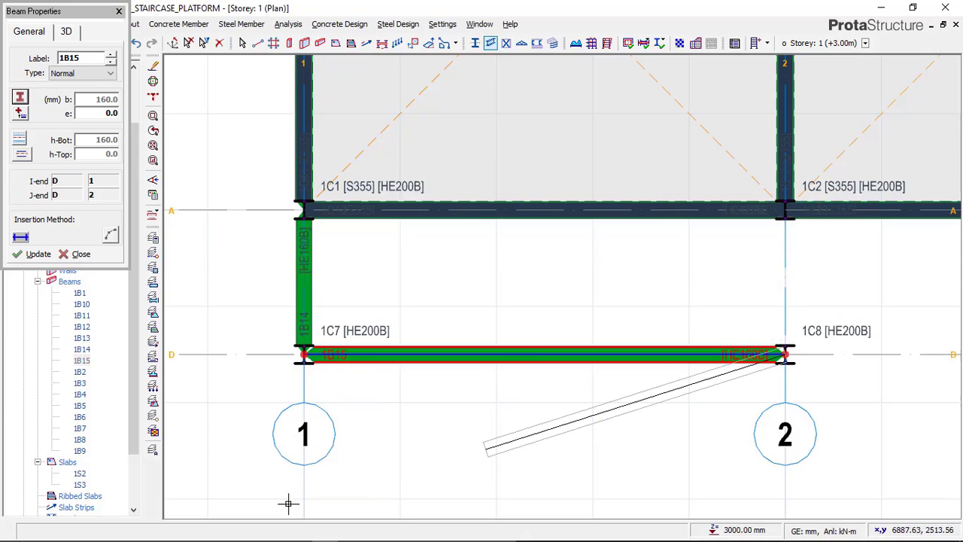
Check the THUMBNAIL image in Paint, place the beam on axis 2 between axes D and A in ProtaStructure, and end the beam command
mouse_move(273, 531)
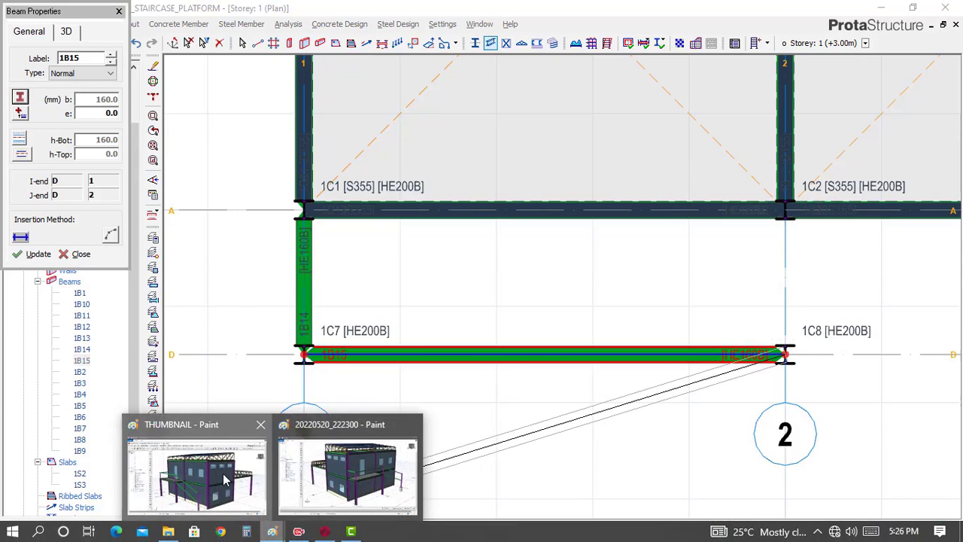
left_click(200, 477)
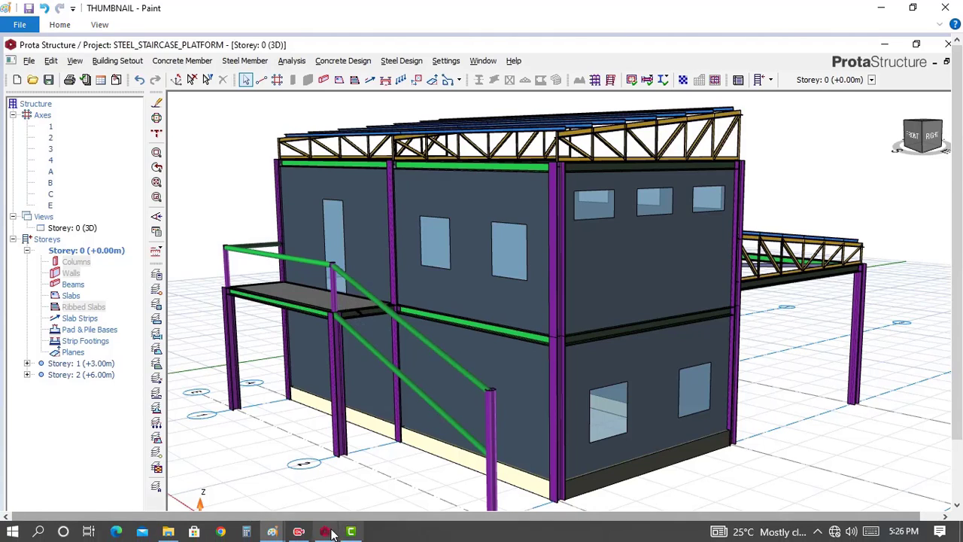
left_click(331, 532)
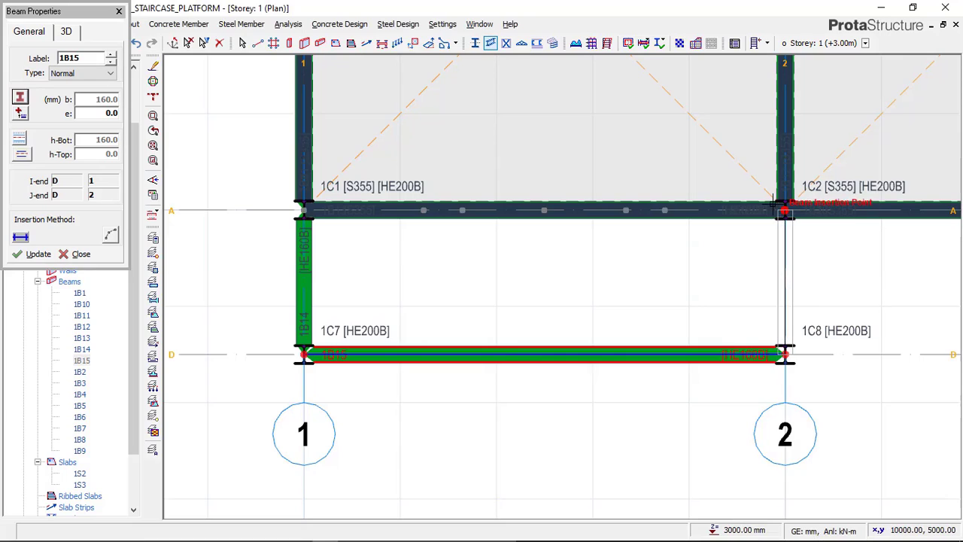
left_click(783, 212)
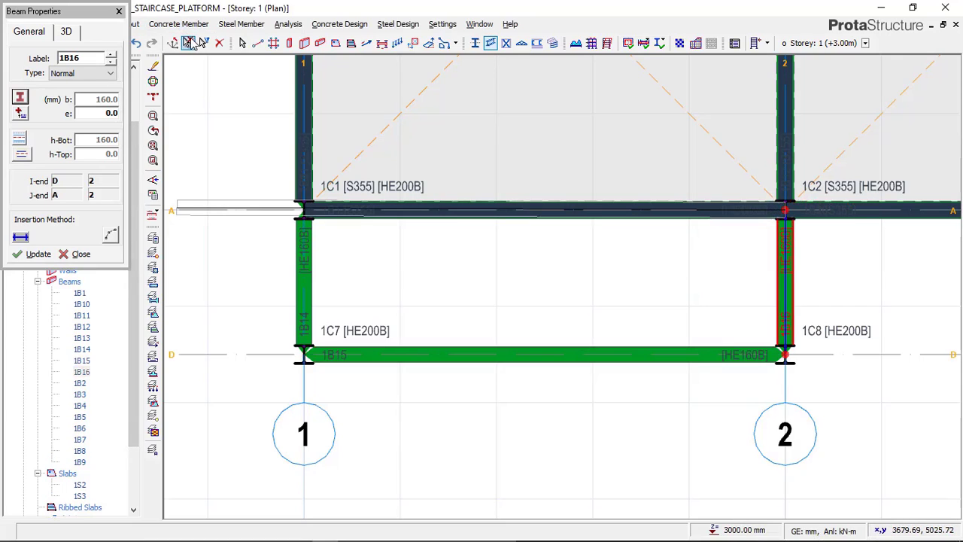
key("Escape")
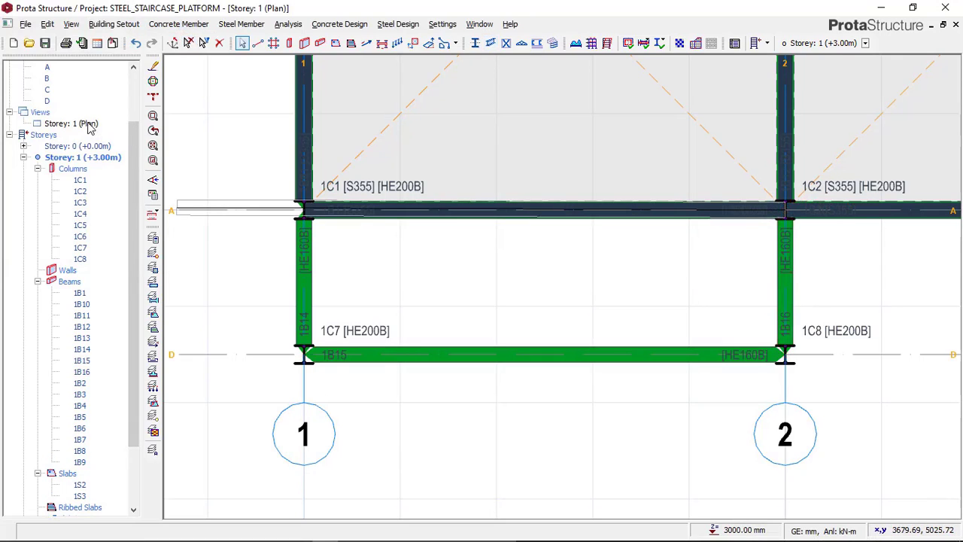
Switch the Storey: 1 view to 3D and inspect the three new platform beams beside the building
left_click(88, 125)
right_click(88, 125)
left_click(124, 146)
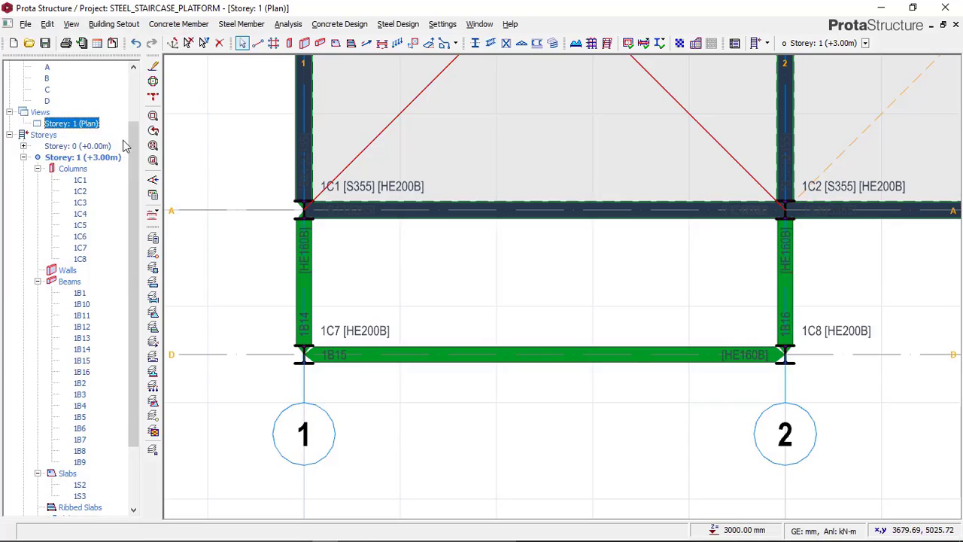
scroll(305, 343, "up", 5)
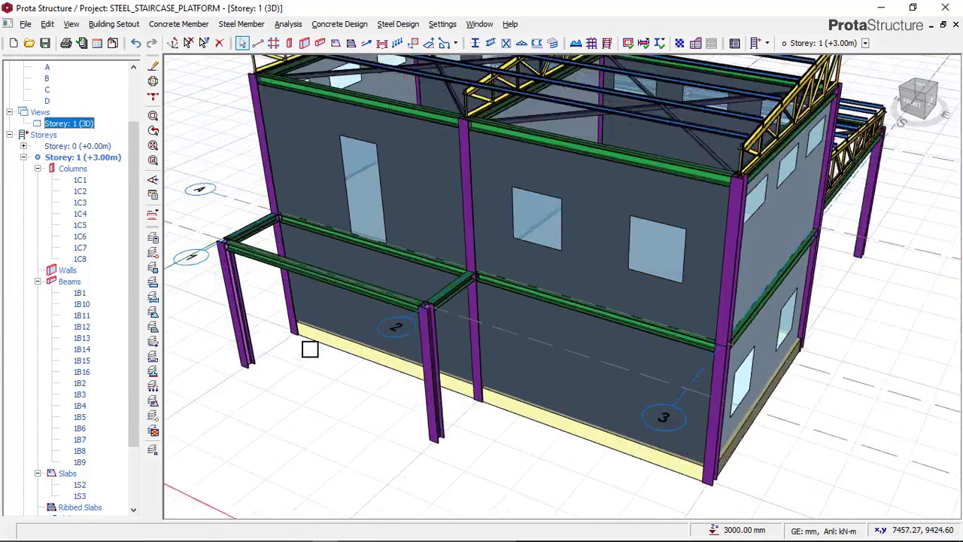
middle_click_drag(363, 346, 339, 292)
scroll(341, 291, "down", 4)
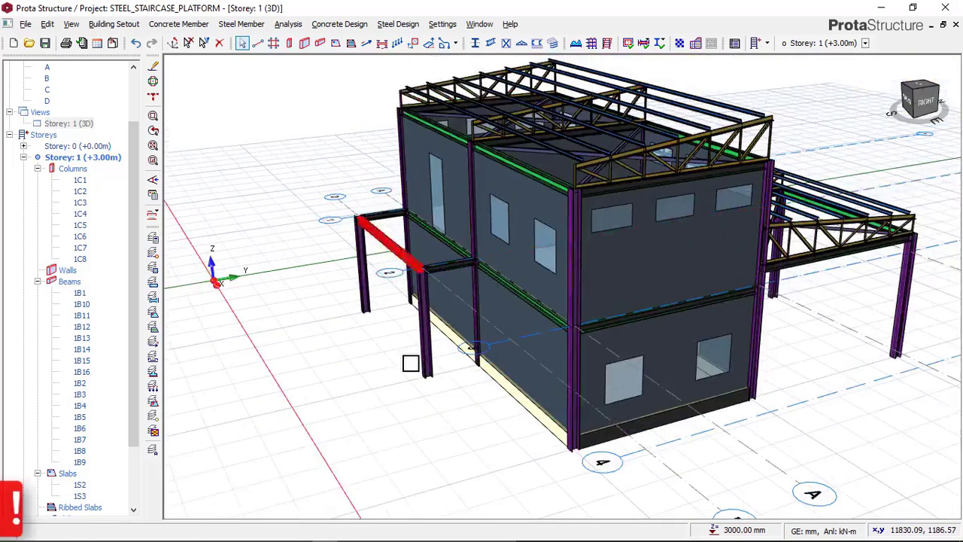
Check the platform slab in the THUMBNAIL image in Paint, and return to ProtaStructure
mouse_move(272, 531)
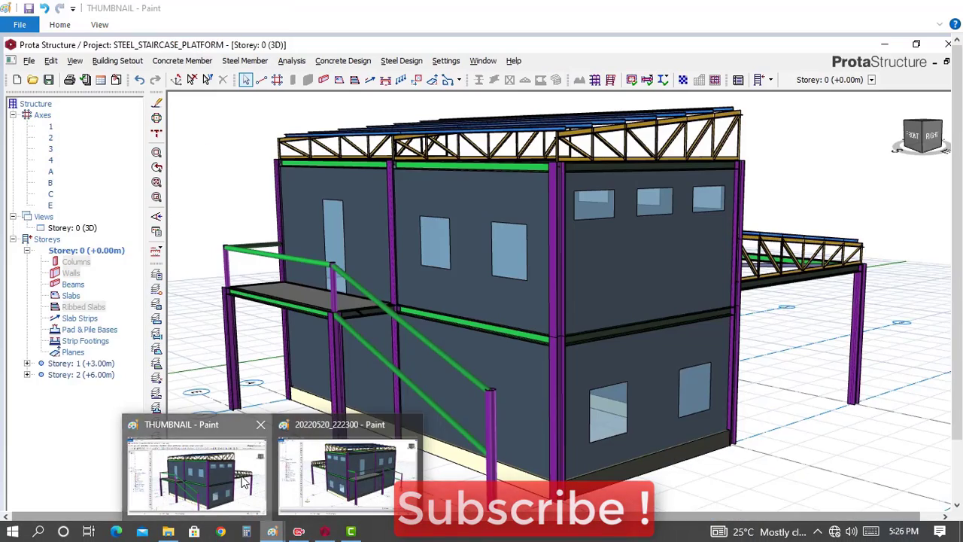
left_click(244, 483)
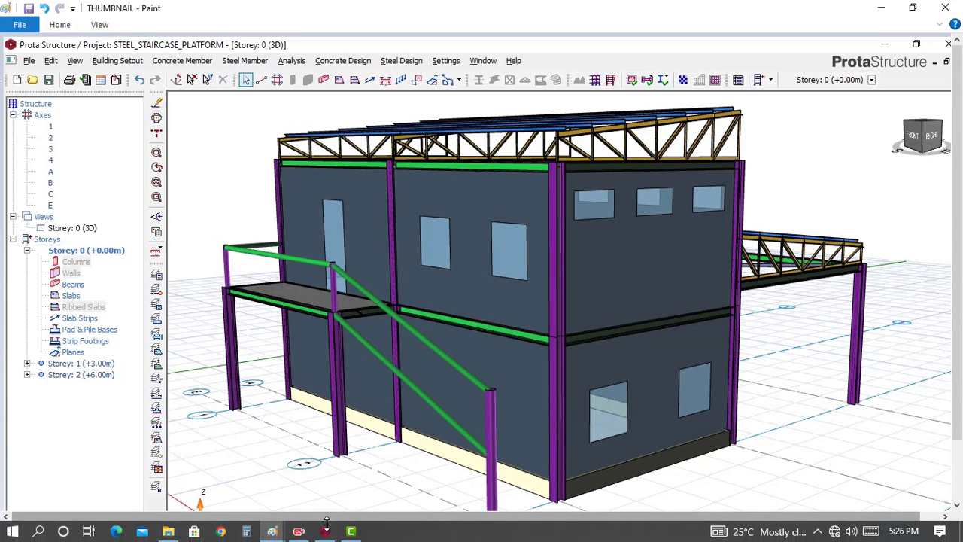
left_click(325, 531)
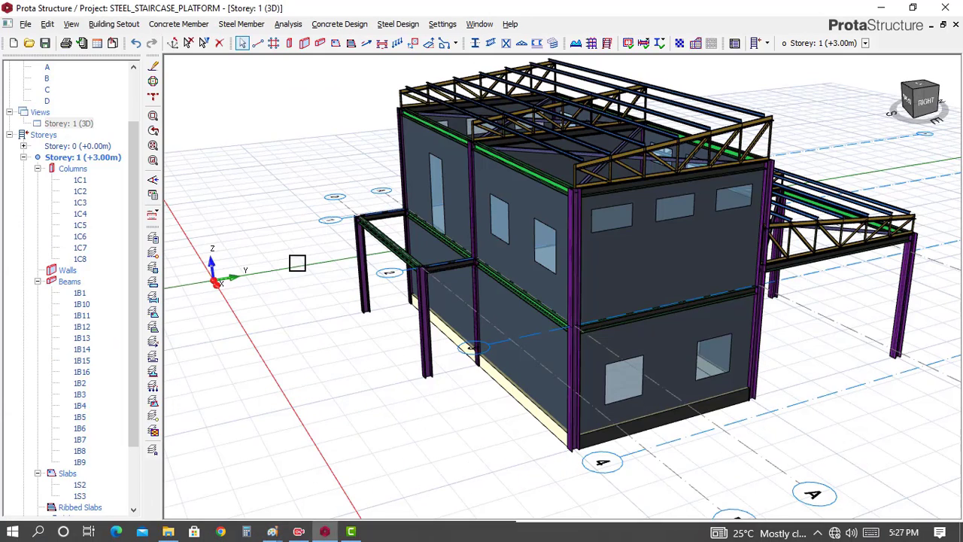
Return the Storey: 1 view to plan and start a slab with a depth of 150 mm and a concrete cover of 20 mm
left_click(64, 123)
right_click(83, 123)
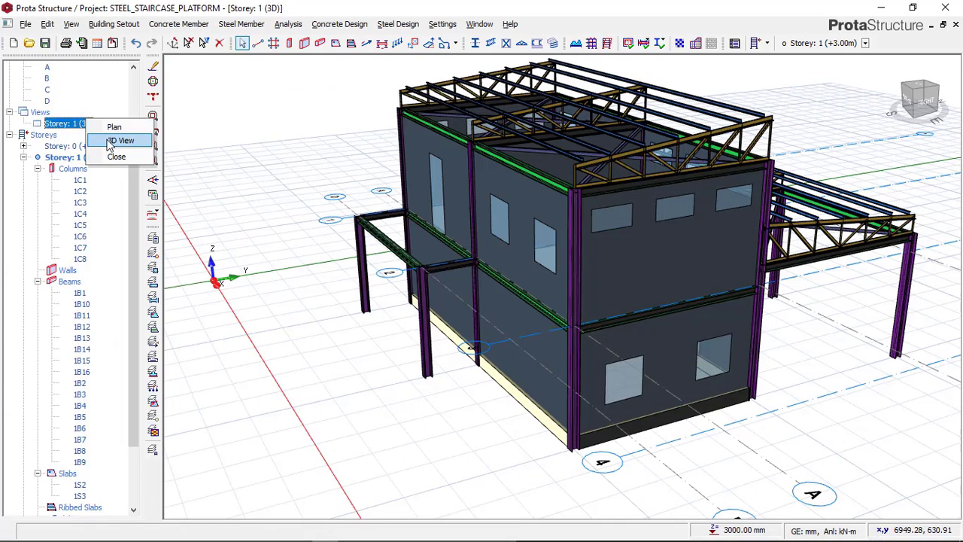
left_click(113, 127)
scroll(486, 287, "down", 1)
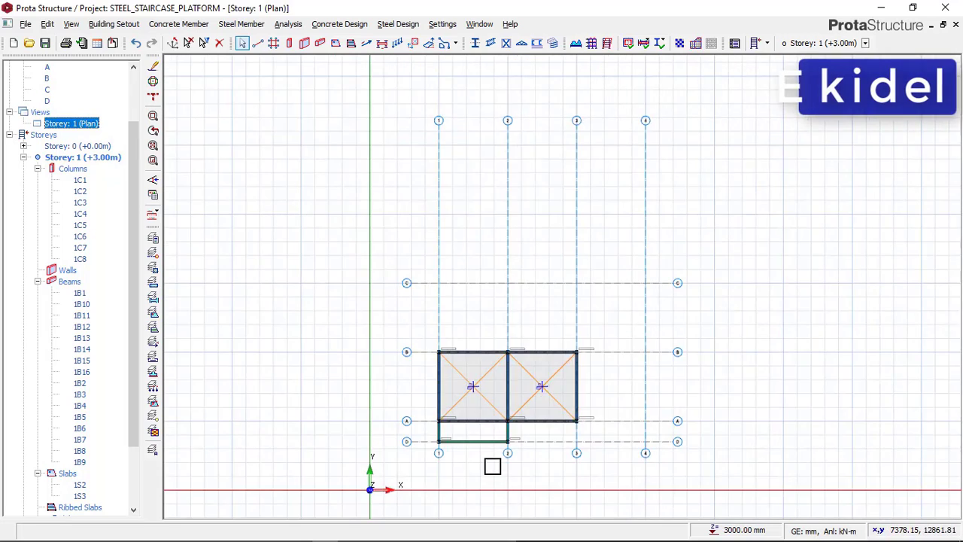
scroll(487, 451, "up", 5)
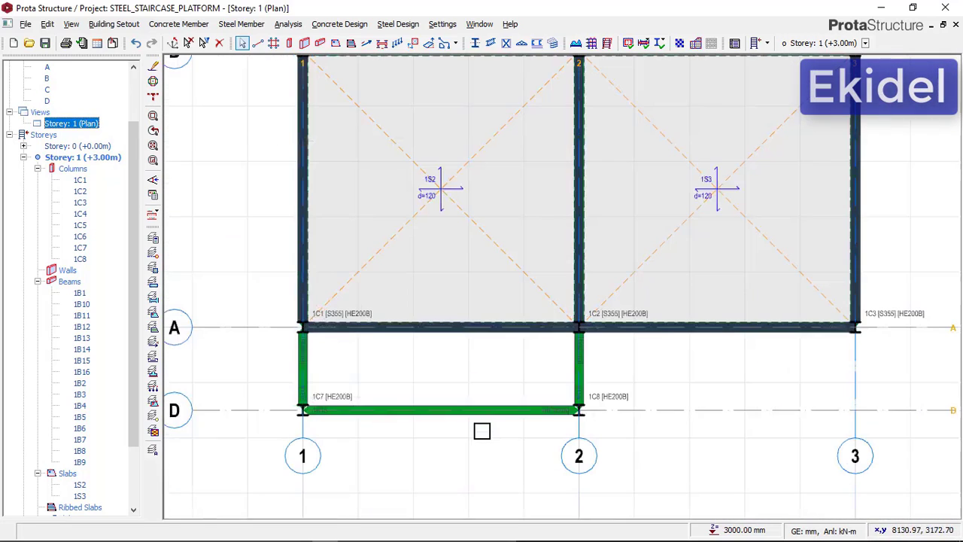
left_click(336, 44)
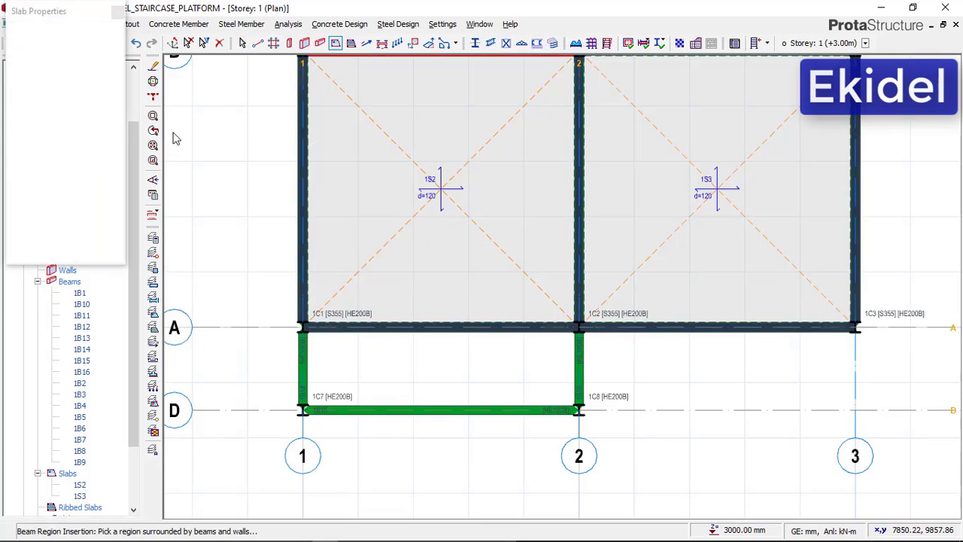
double_click(110, 99)
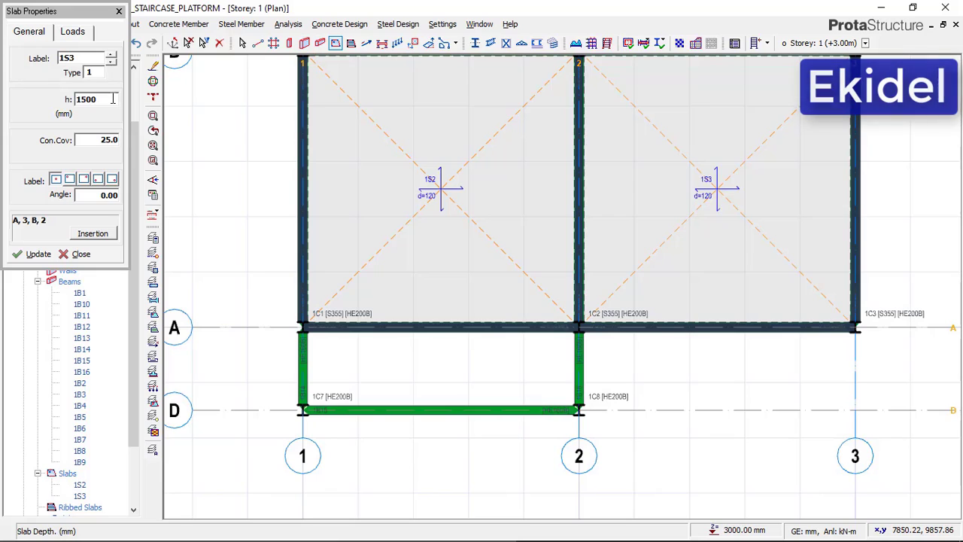
double_click(103, 139)
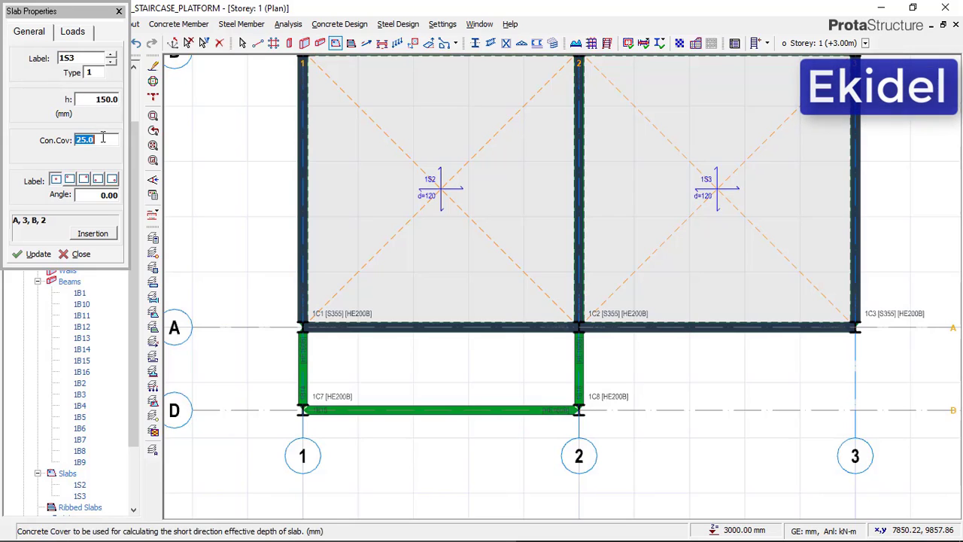
Set the slab's dead load to 1.25 and imposed load to 1.500 (General domestic use), and insert it between axes 1–2 and A–D
left_click(73, 33)
double_click(107, 113)
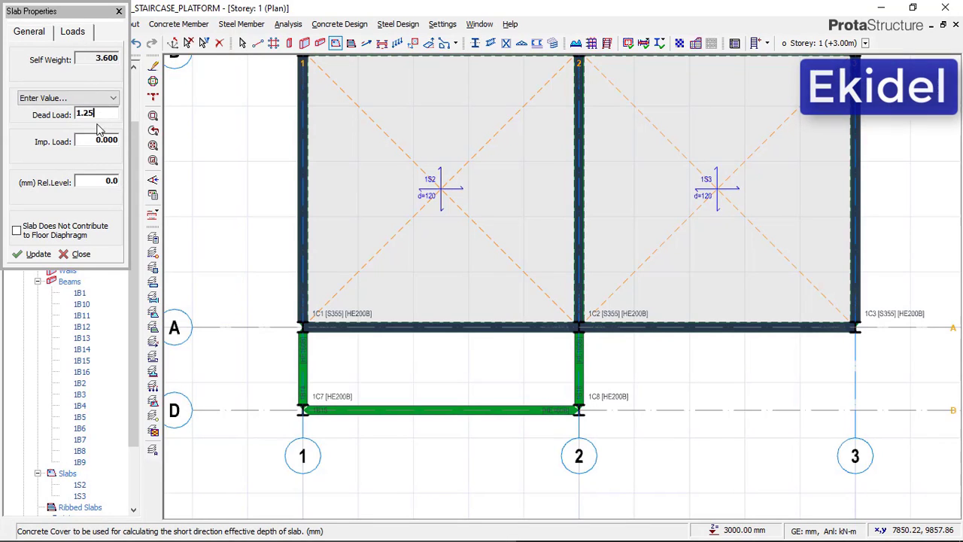
double_click(108, 141)
left_click(107, 141)
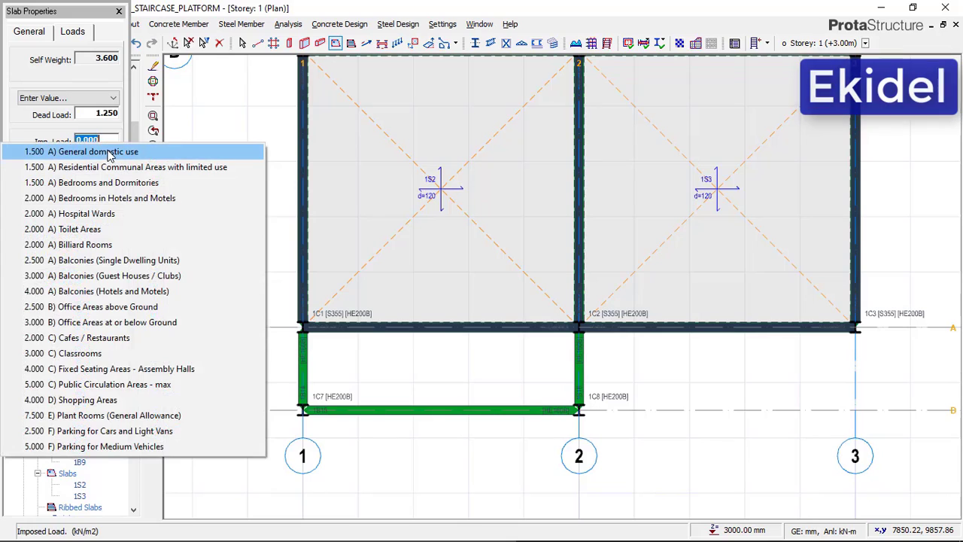
left_click(89, 151)
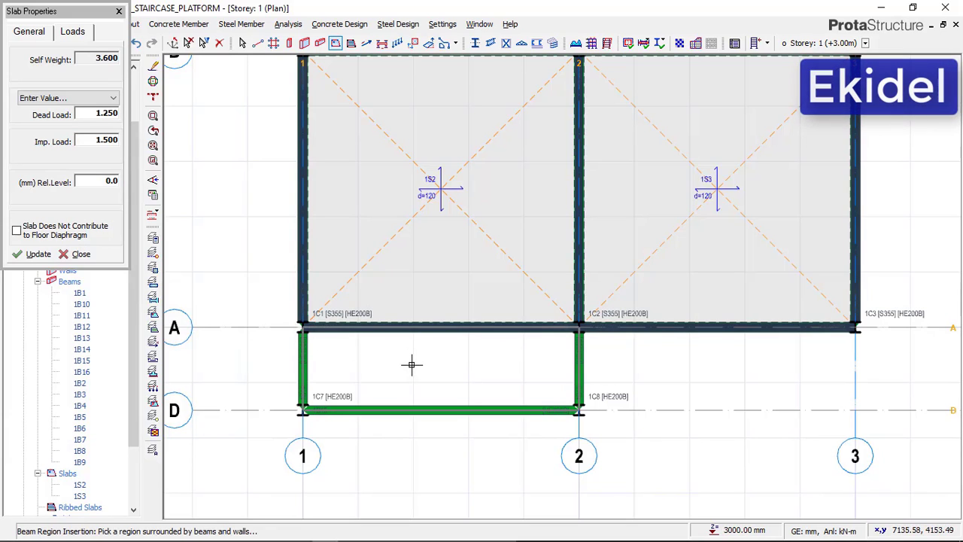
left_click(349, 346)
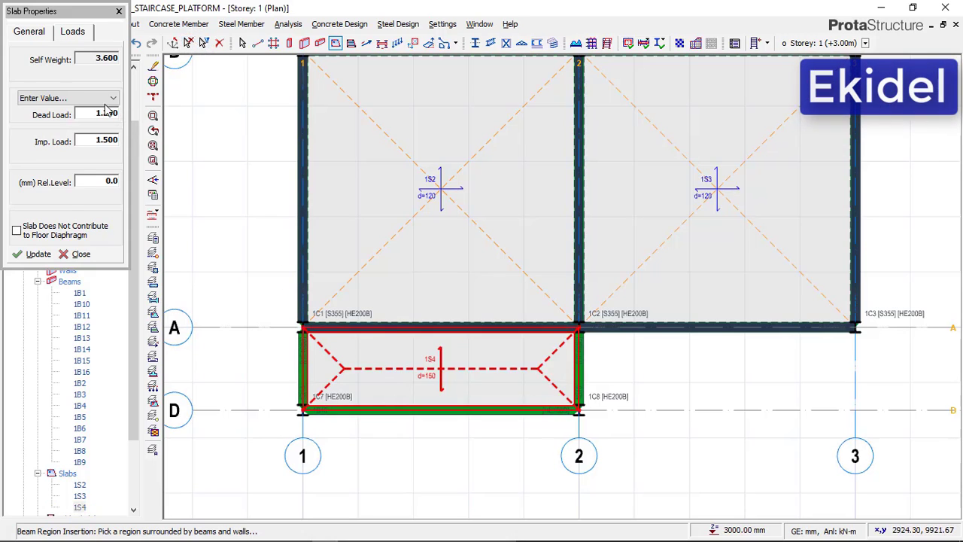
key("Escape")
Switch the Storey: 1 view to 3D and inspect the new platform slab and its supporting frame
right_click(81, 126)
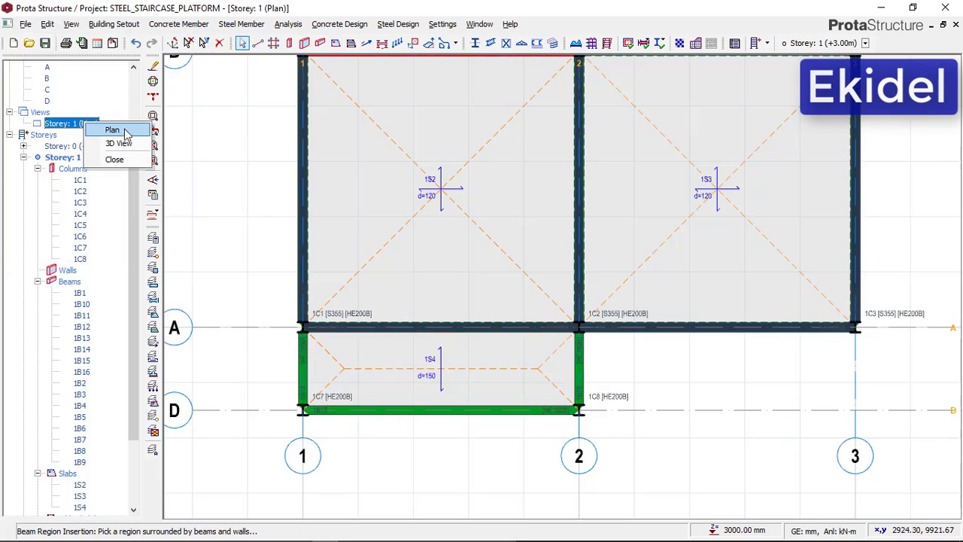
left_click(123, 142)
scroll(342, 338, "up", 4)
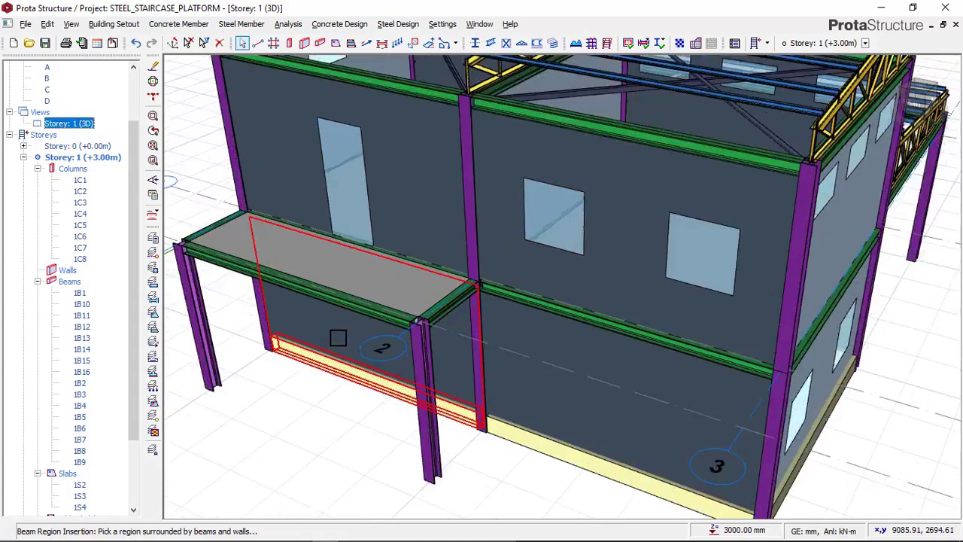
middle_click_drag(336, 336, 357, 316)
scroll(372, 301, "up", 4)
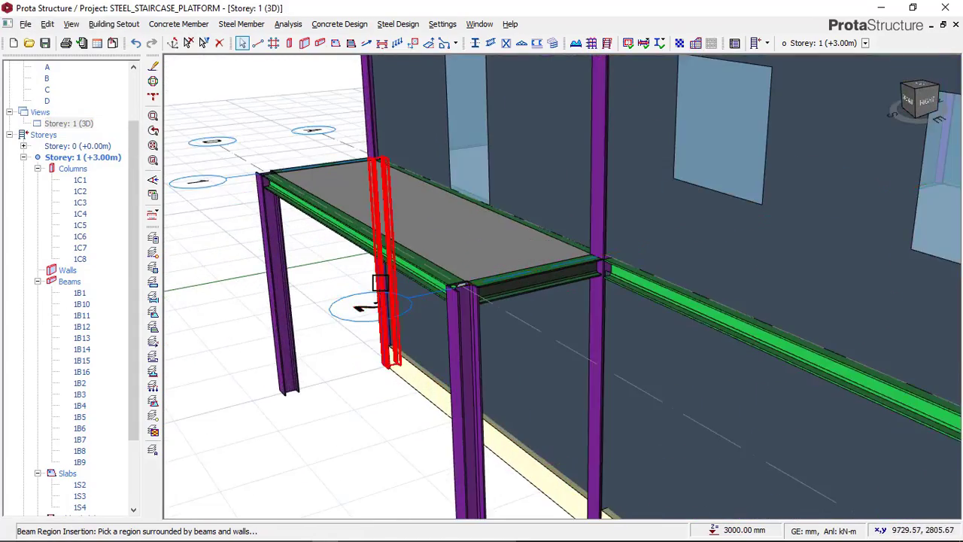
scroll(380, 286, "down", 1)
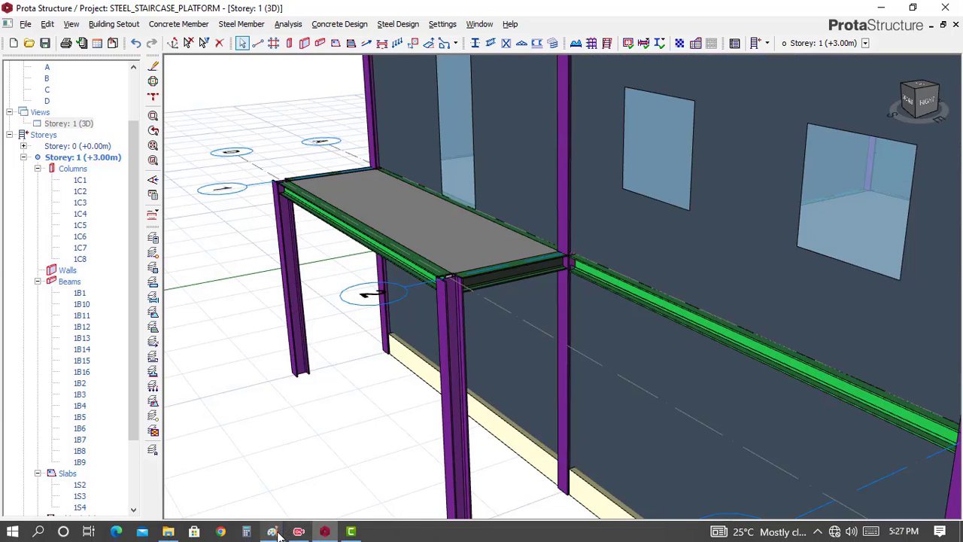
Compare the staircase and railing in the THUMBNAIL and 20220520_222300 images in Paint, and return to ProtaStructure
mouse_move(271, 531)
left_click(248, 482)
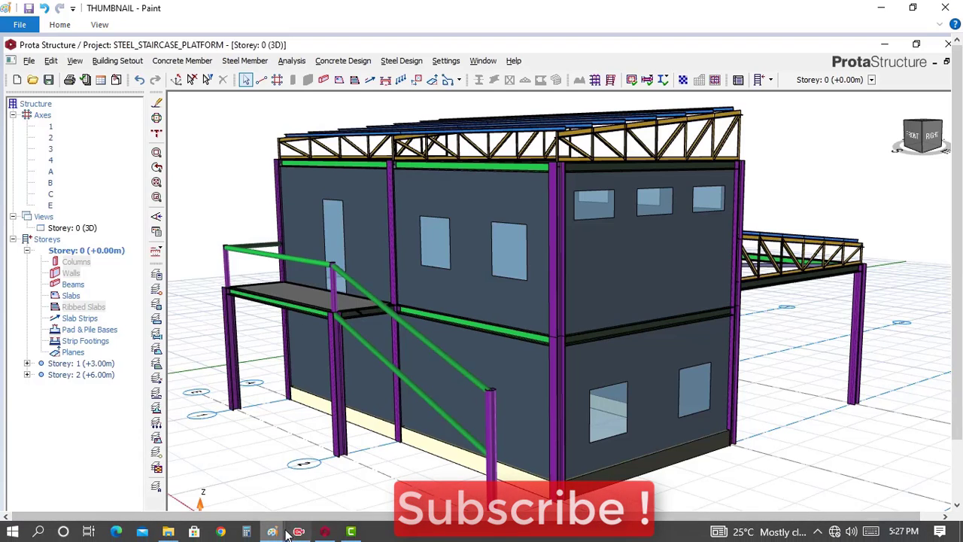
mouse_move(271, 531)
left_click(314, 503)
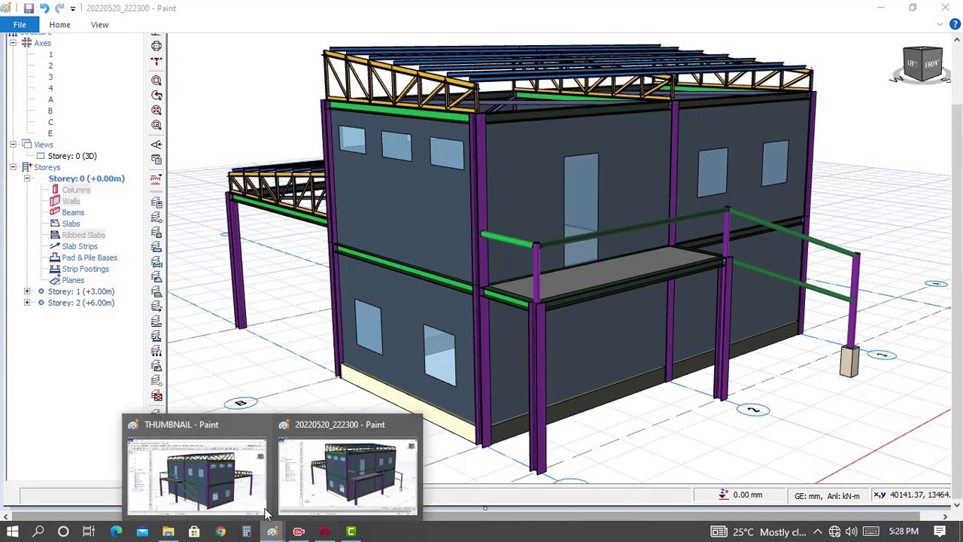
left_click(251, 500)
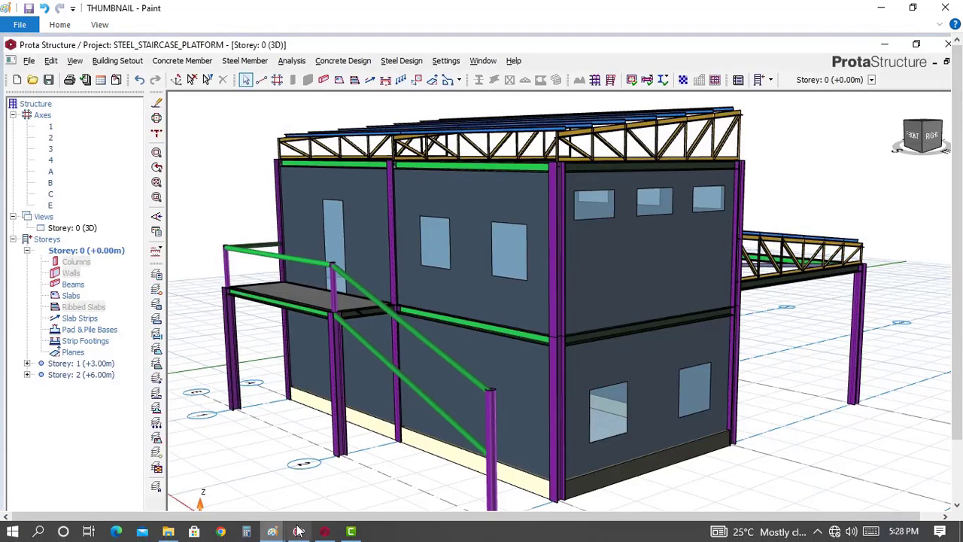
left_click(336, 499)
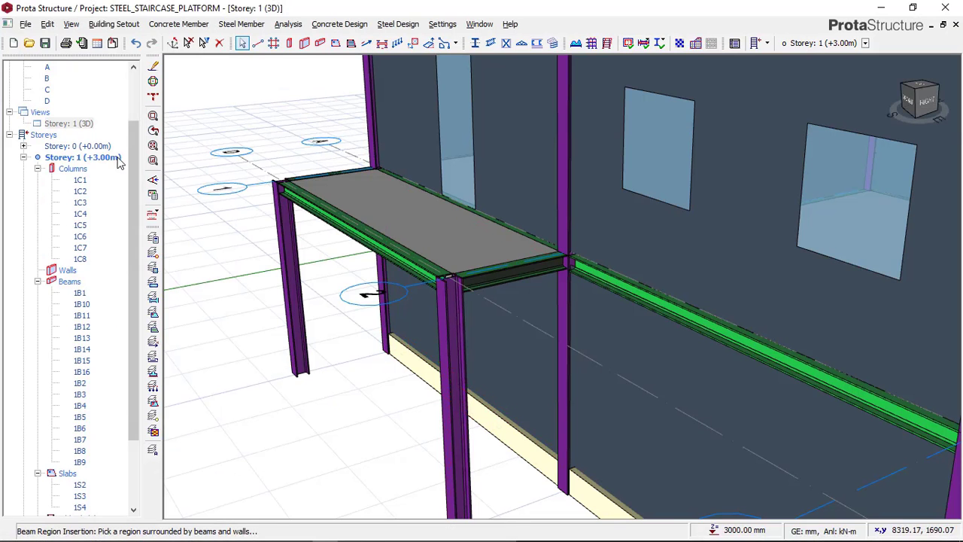
Show the whole building in 3D, and return the Storey: 1 view to plan around axes 3 and D
left_click(154, 179)
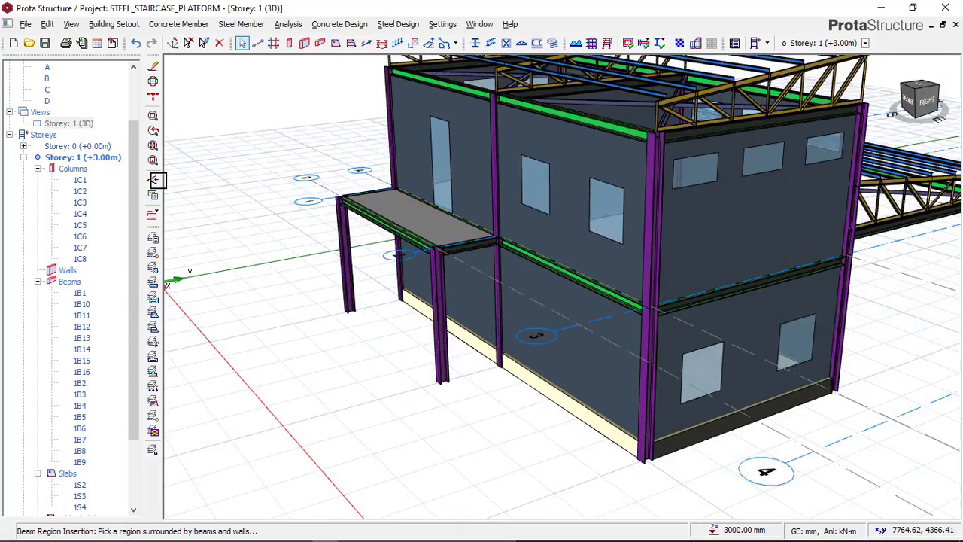
left_click(76, 124)
right_click(81, 126)
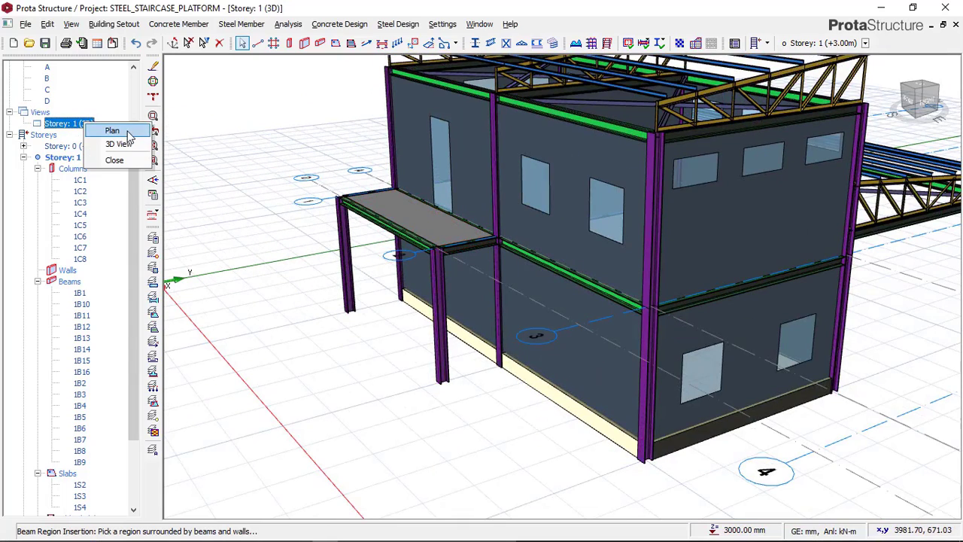
left_click(113, 129)
scroll(563, 400, "up", 5)
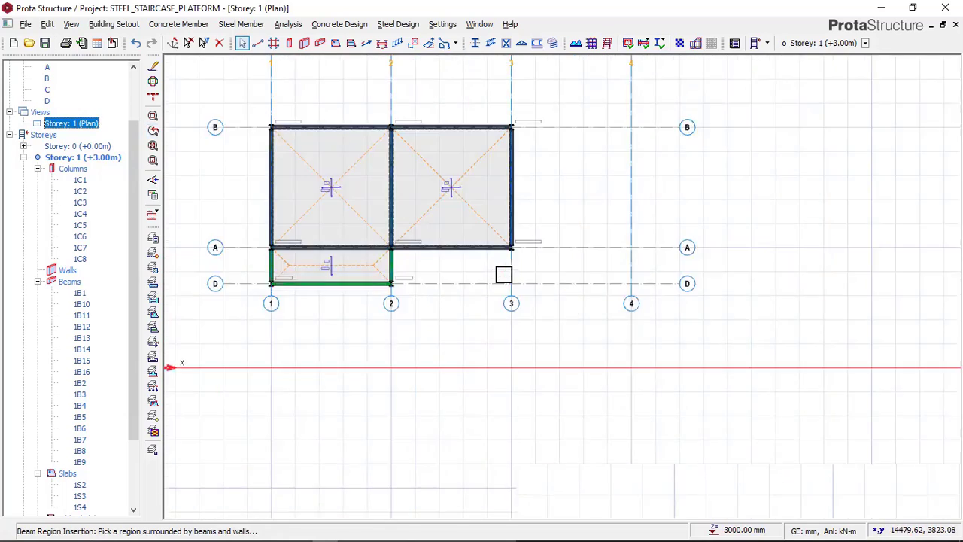
Check the post at the foot of the staircase in the 20220520_222300 image in Paint, and return to ProtaStructure
left_click(275, 533)
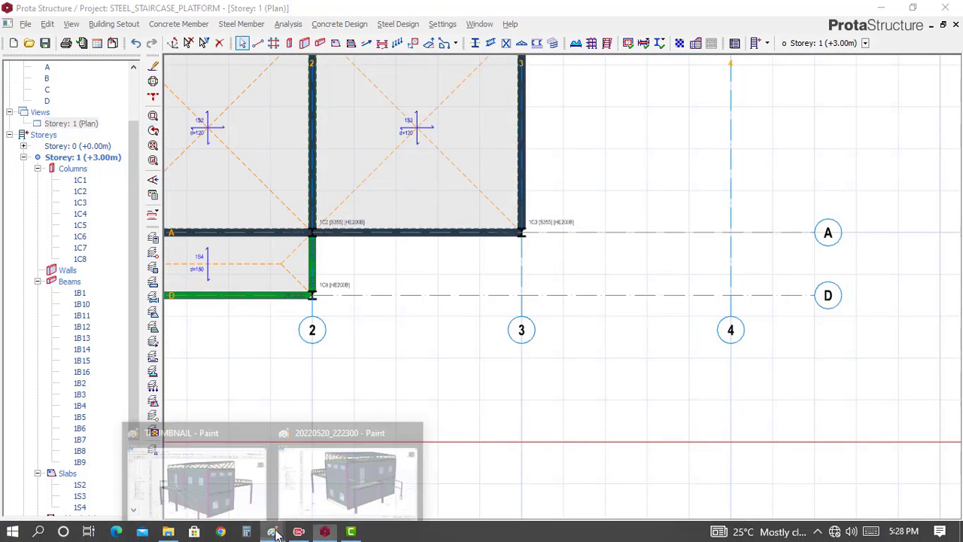
left_click(326, 472)
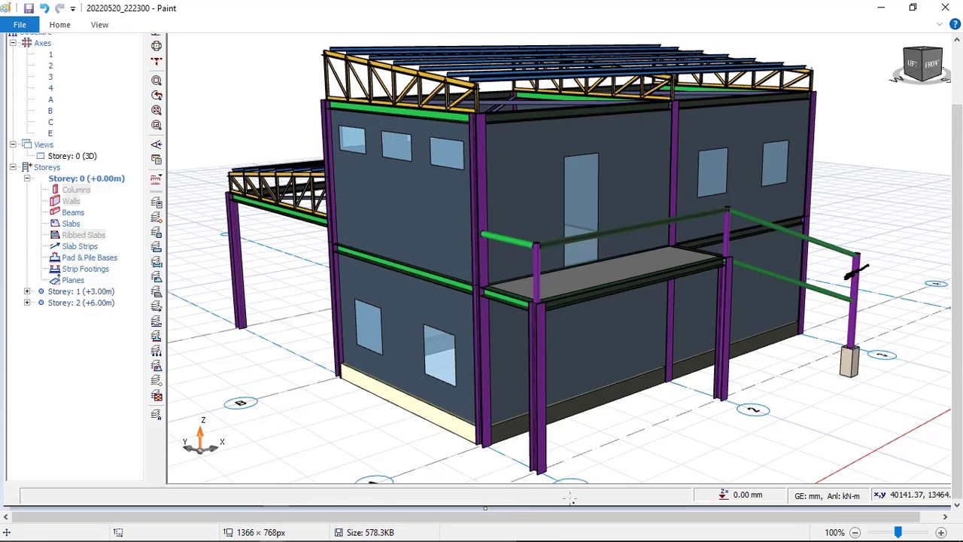
left_click(328, 527)
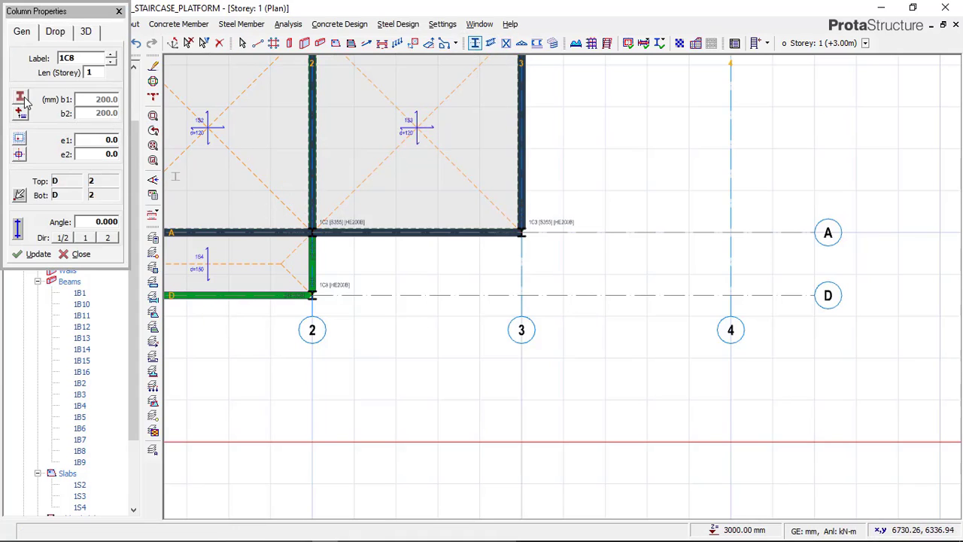
Compare the round sections in the European and American steel databases, and assign the European TUBO-D177.8X10 section to the new steel column
left_click(21, 99)
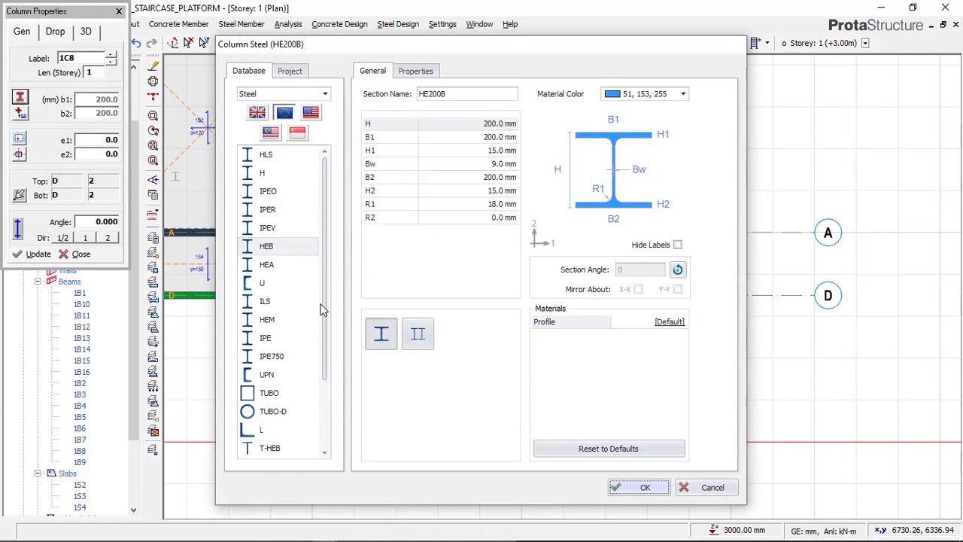
scroll(301, 350, "down", 2)
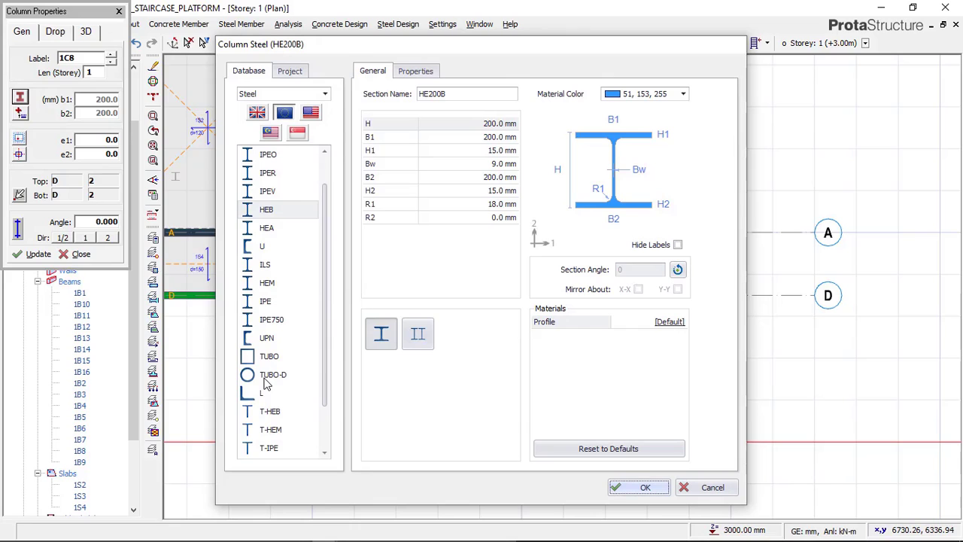
left_click(271, 378)
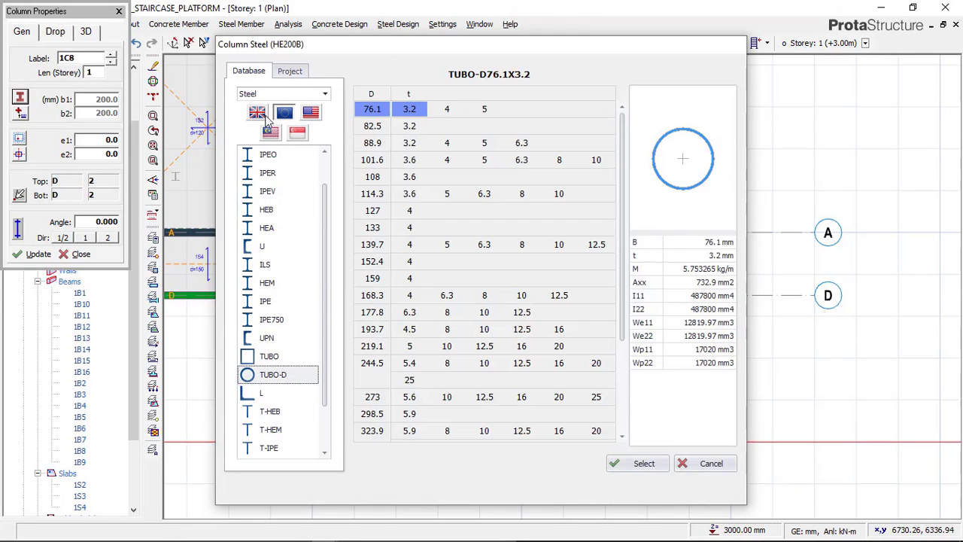
left_click(311, 112)
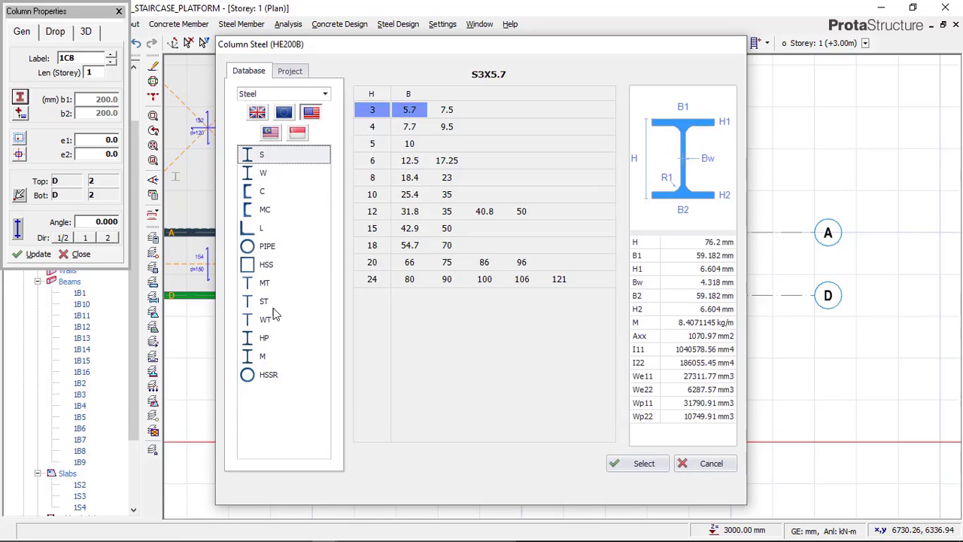
left_click(265, 248)
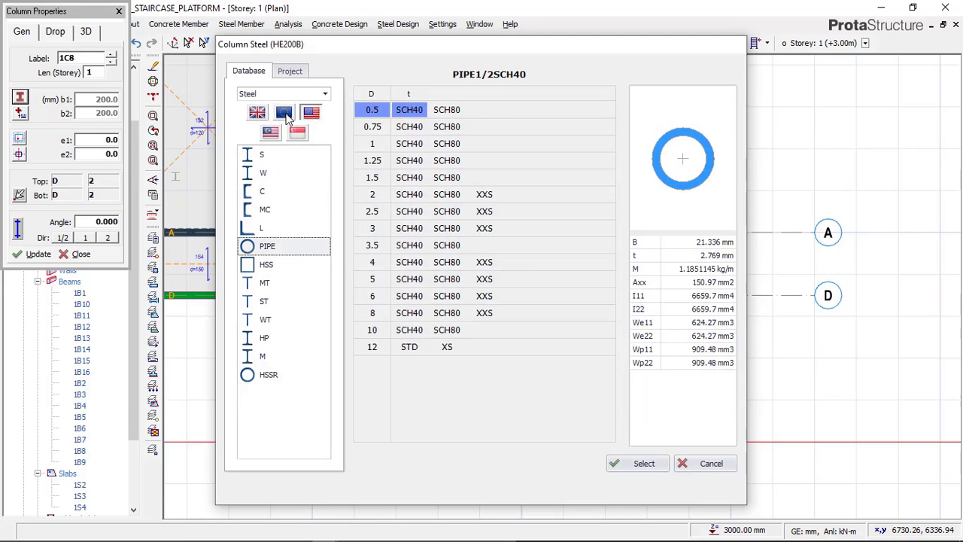
left_click(284, 113)
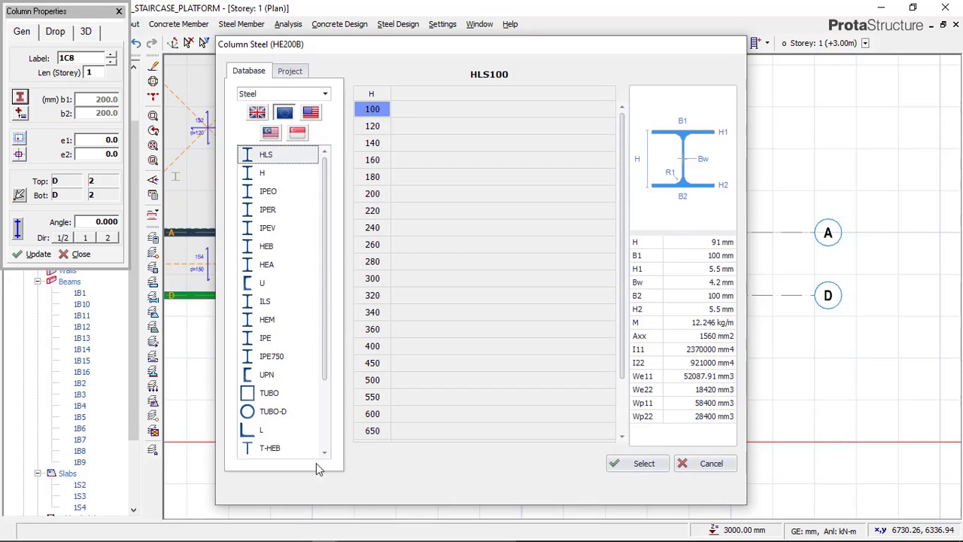
left_click(275, 410)
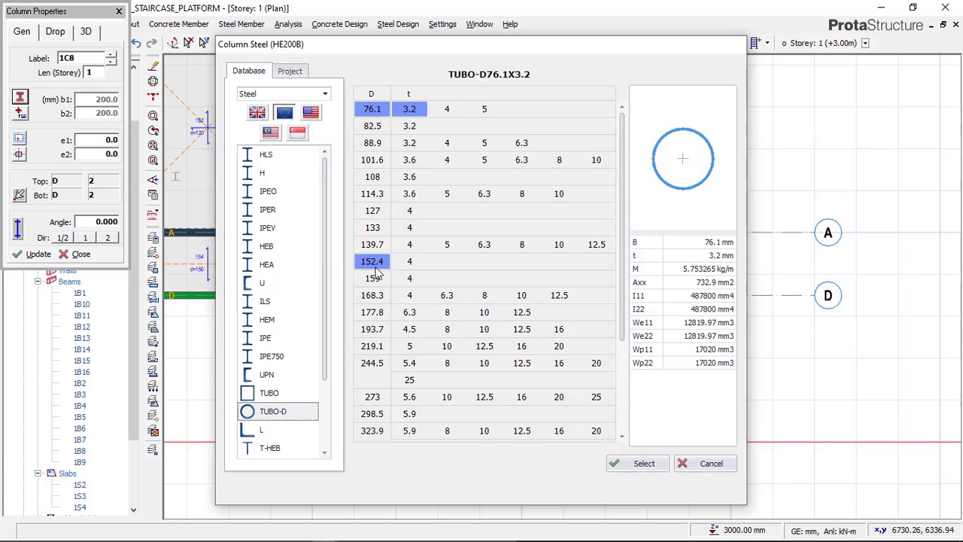
left_click(378, 315)
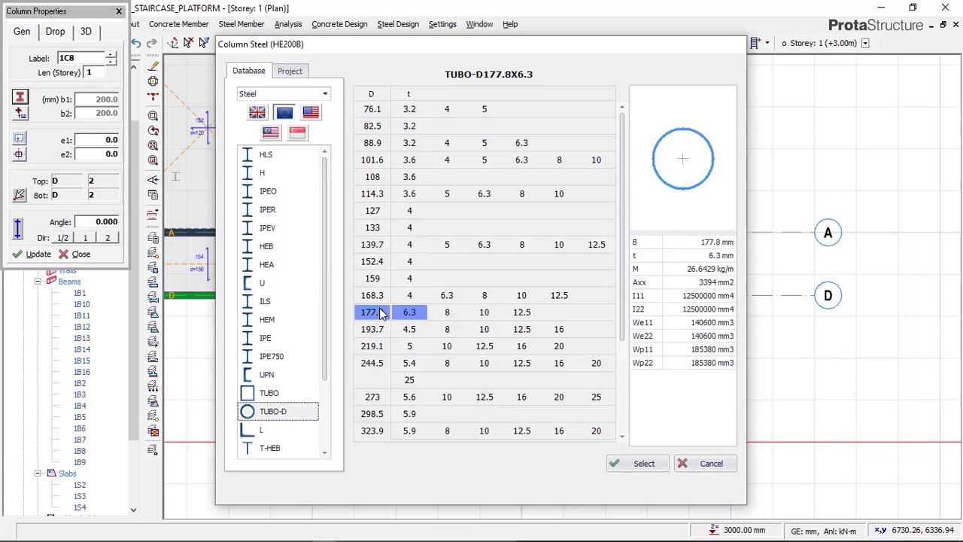
left_click(495, 317)
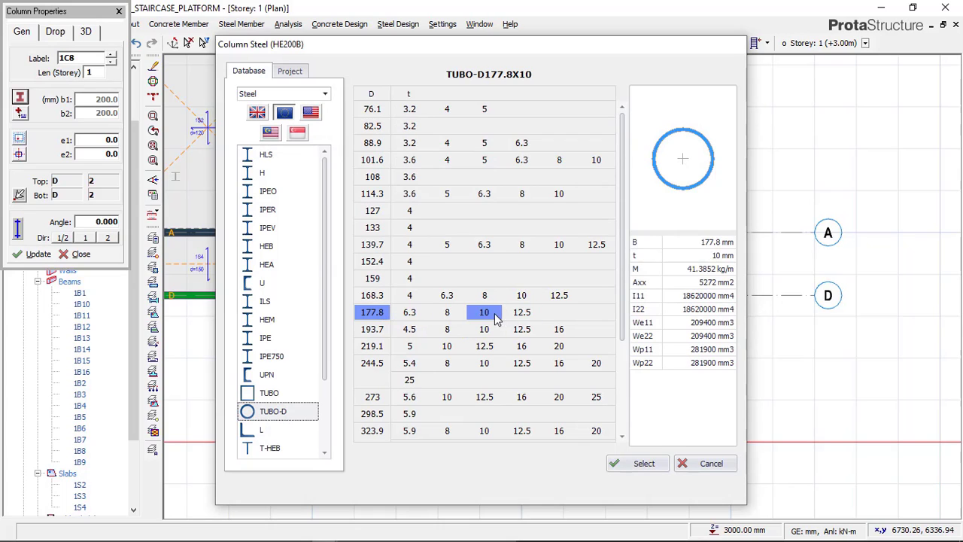
left_click(639, 464)
left_click(636, 487)
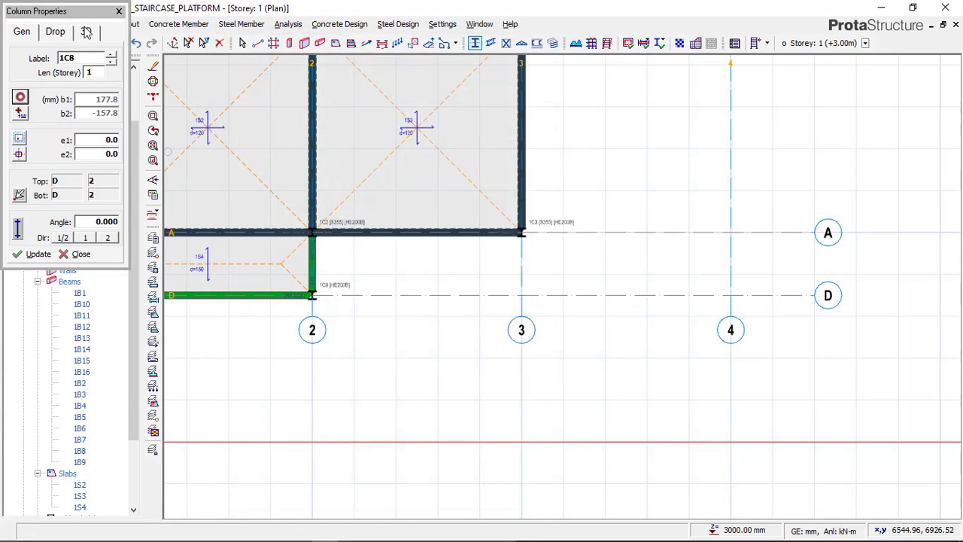
Review the column's level and 3D properties, place the tubular column at the intersection of axes 3 and D, and end the command
left_click(87, 33)
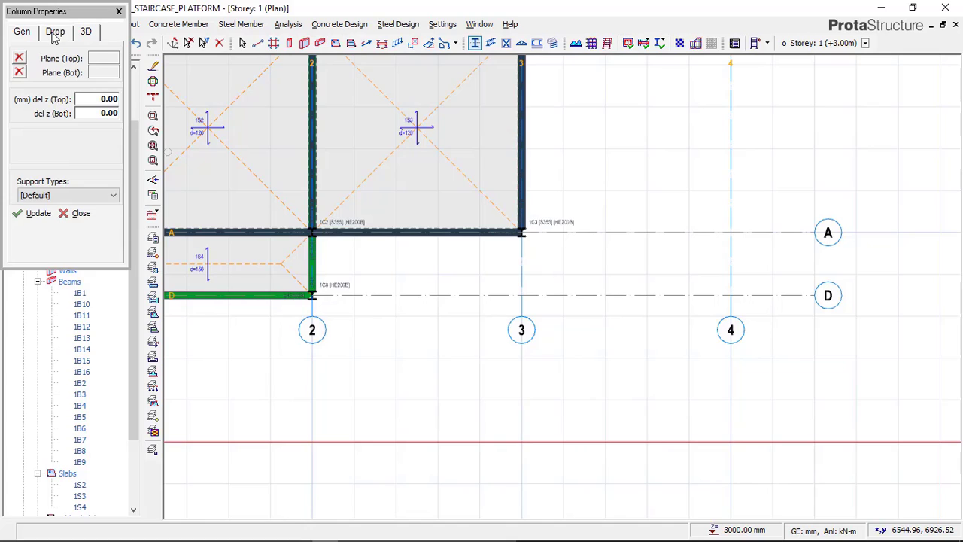
left_click(23, 33)
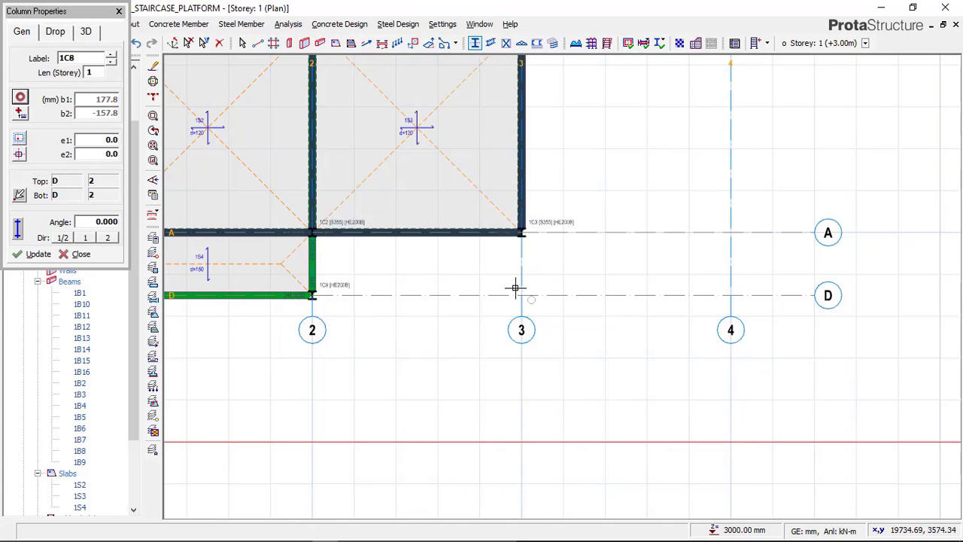
left_click(544, 286)
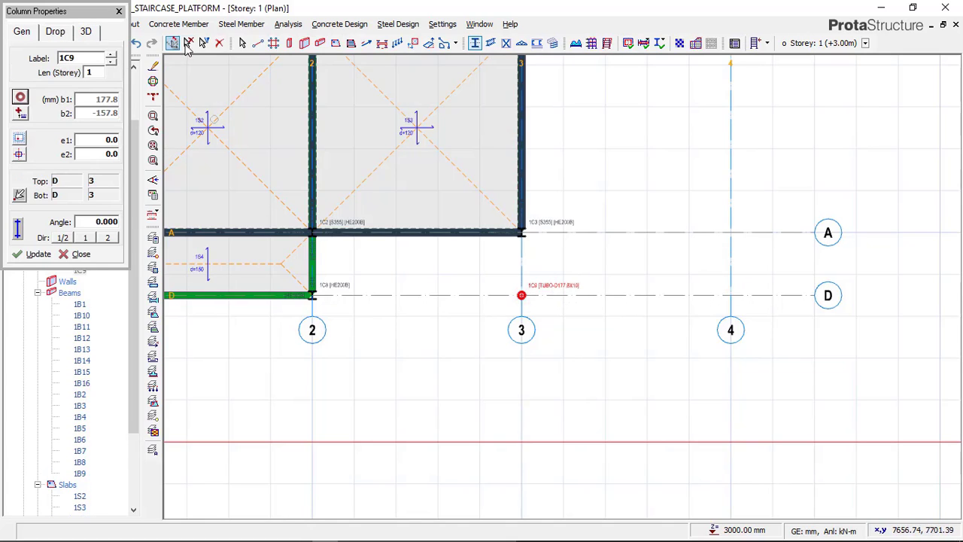
key("Escape")
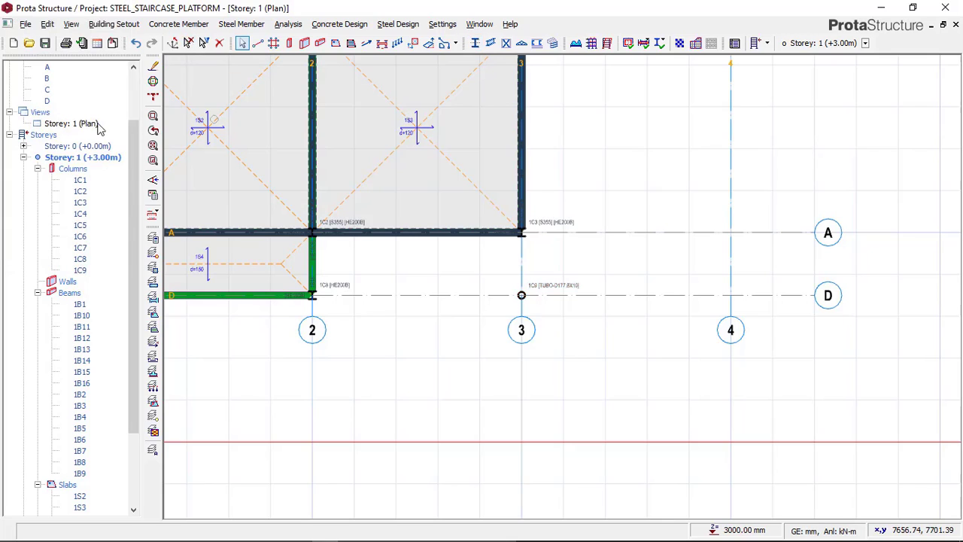
Switch the Storey: 1 view to 3D and inspect the new tubular column in front of the building
left_click(87, 125)
right_click(89, 123)
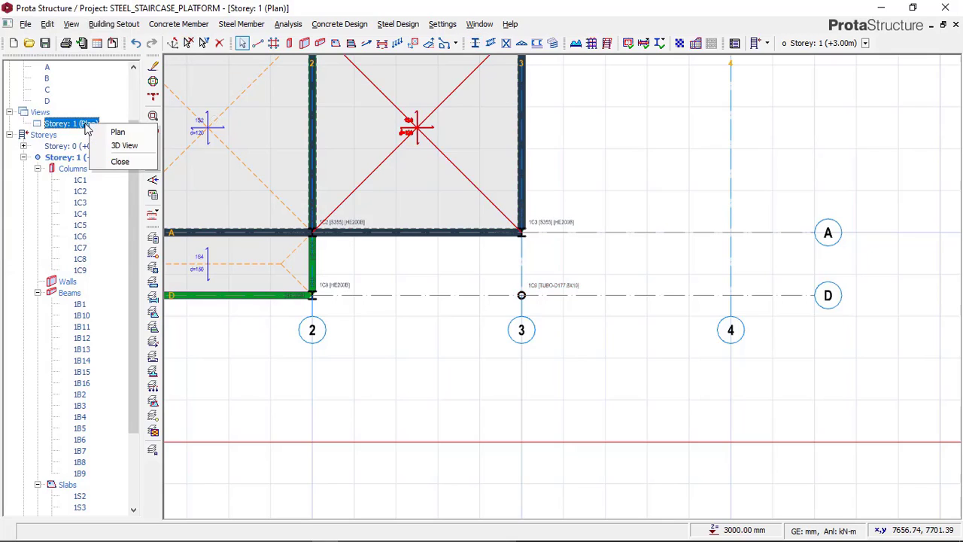
left_click(119, 146)
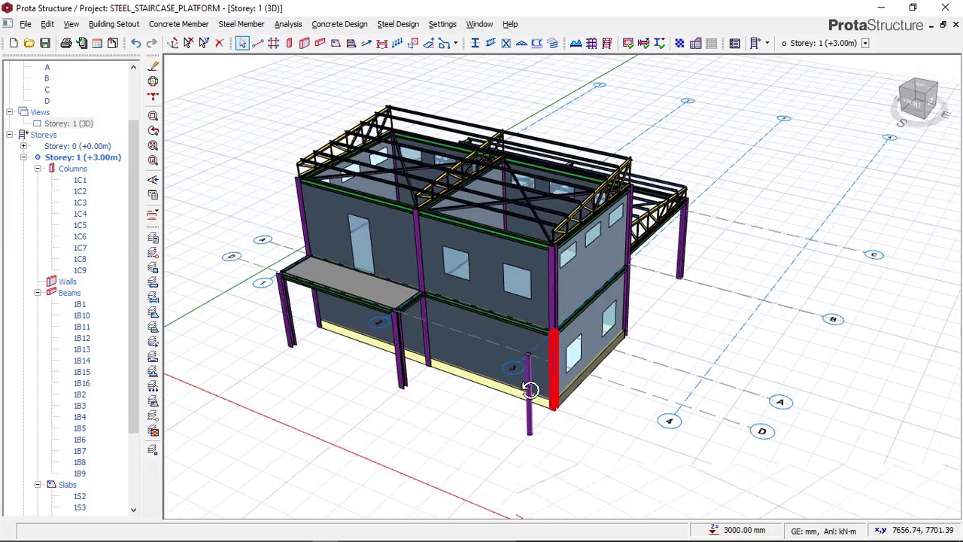
middle_click_drag(531, 390, 505, 418)
scroll(486, 377, "up", 3)
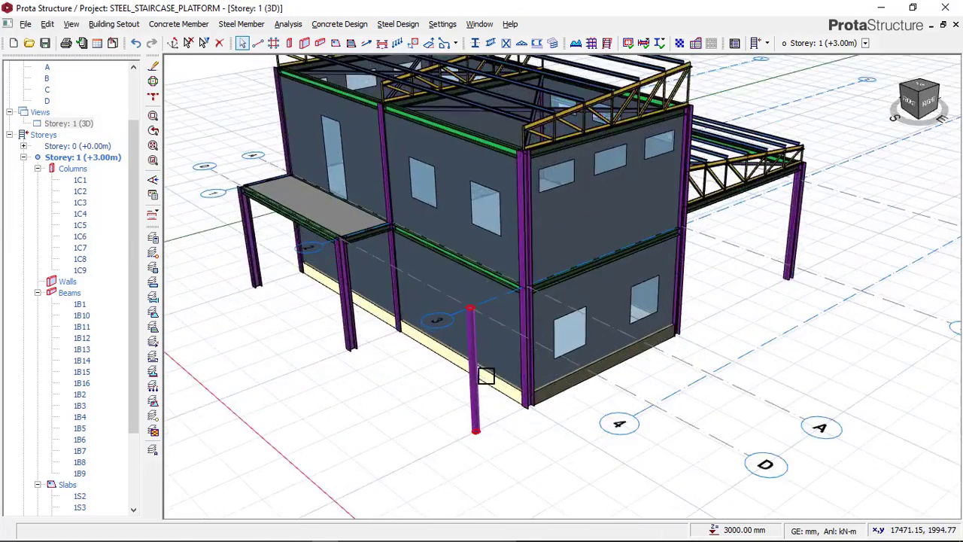
Check the post at the foot of the staircase in the THUMBNAIL image in Paint, and compare it with the column in ProtaStructure
mouse_move(272, 531)
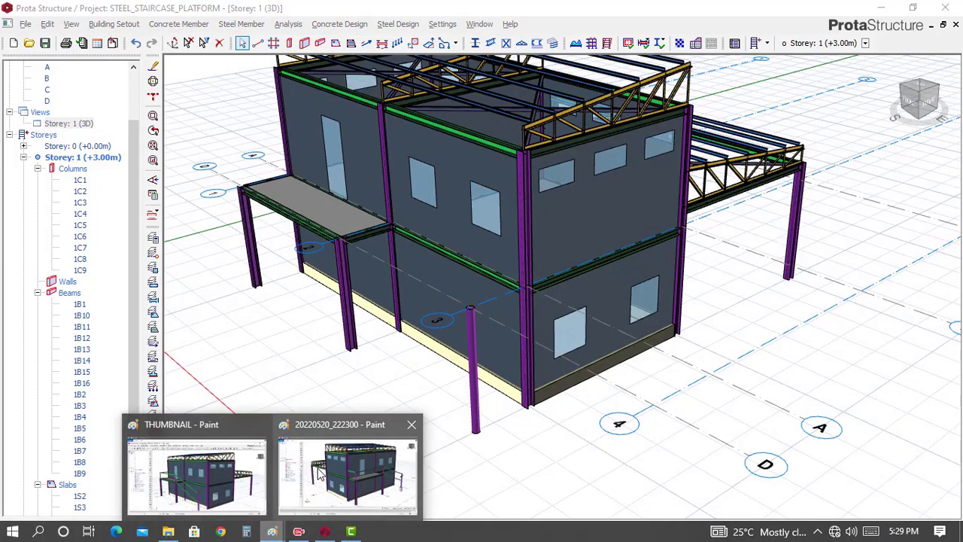
mouse_move(320, 473)
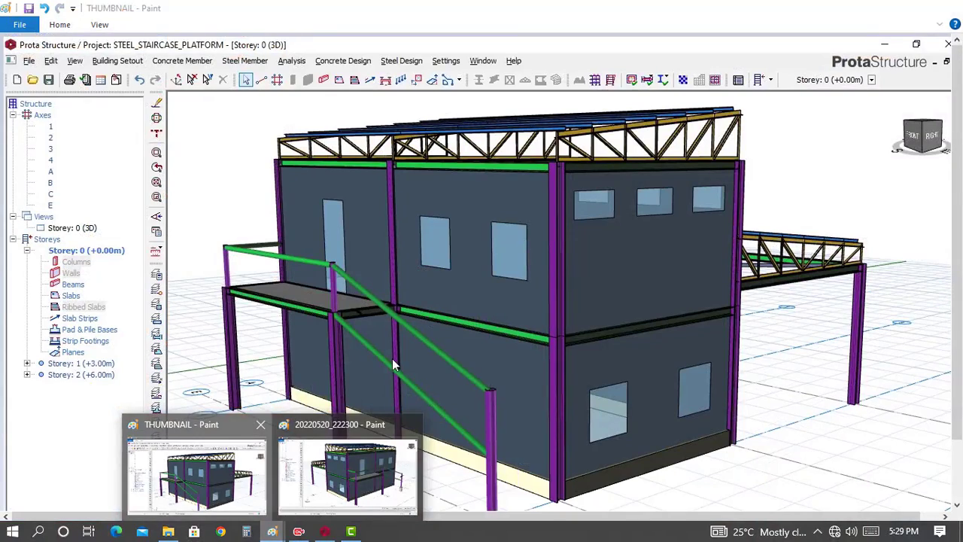
left_click(234, 480)
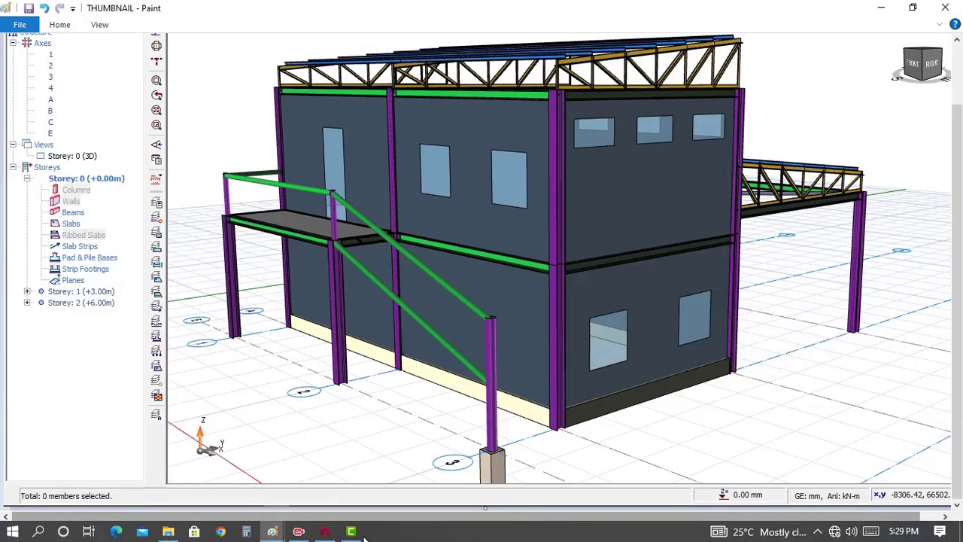
left_click(324, 534)
middle_click_drag(494, 344, 492, 311)
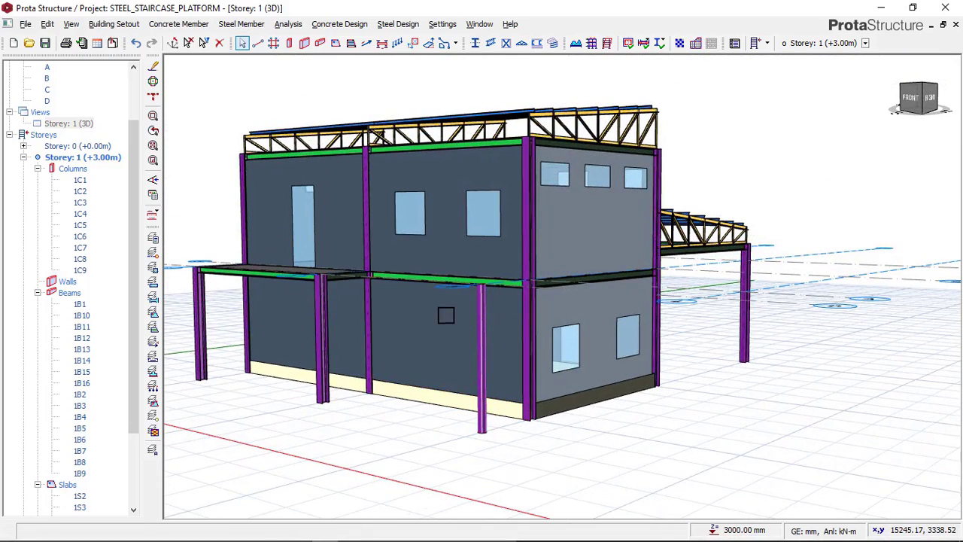
scroll(382, 356, "down", 1)
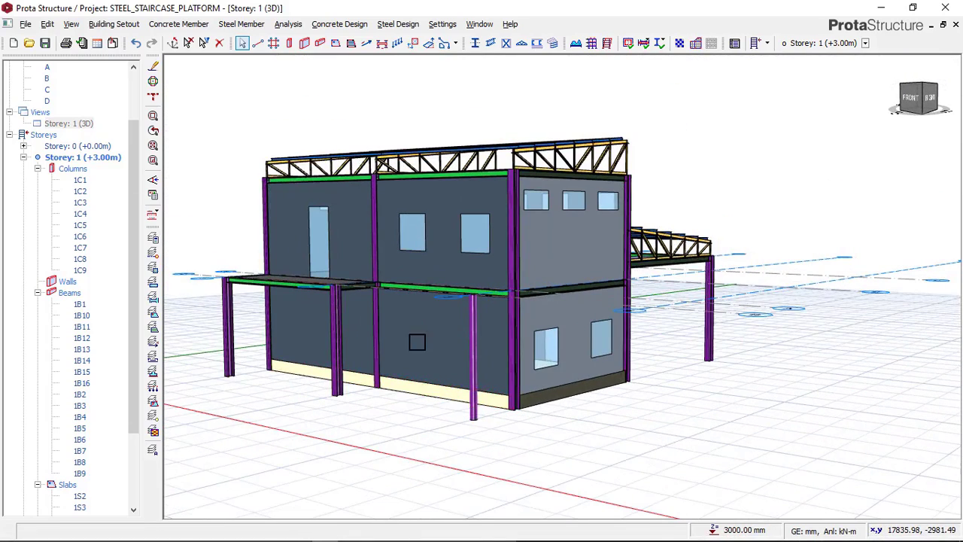
middle_click_drag(482, 385, 473, 401)
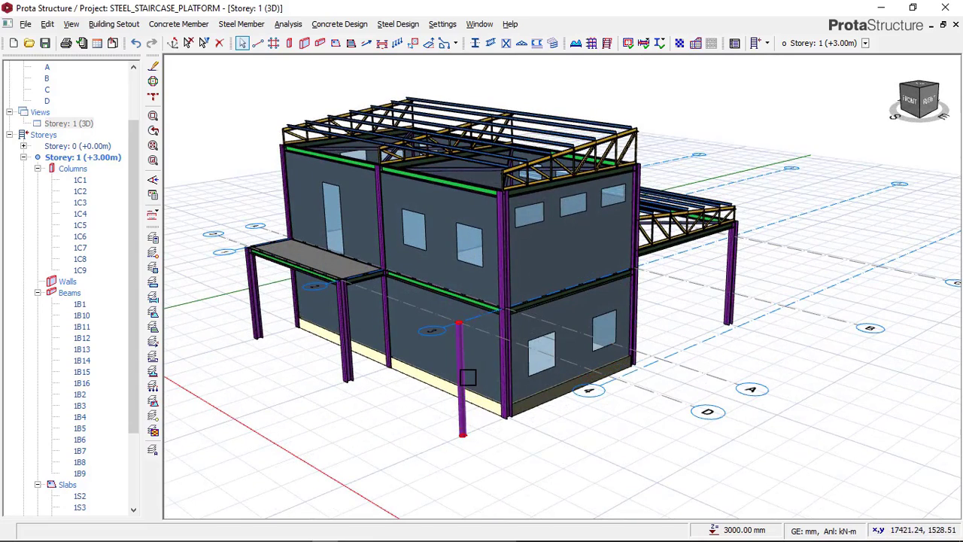
Set the top level offset (del z Top) of the tubular column in front of the building to -700 mm, and deselect it
left_click(467, 377)
right_click(356, 406)
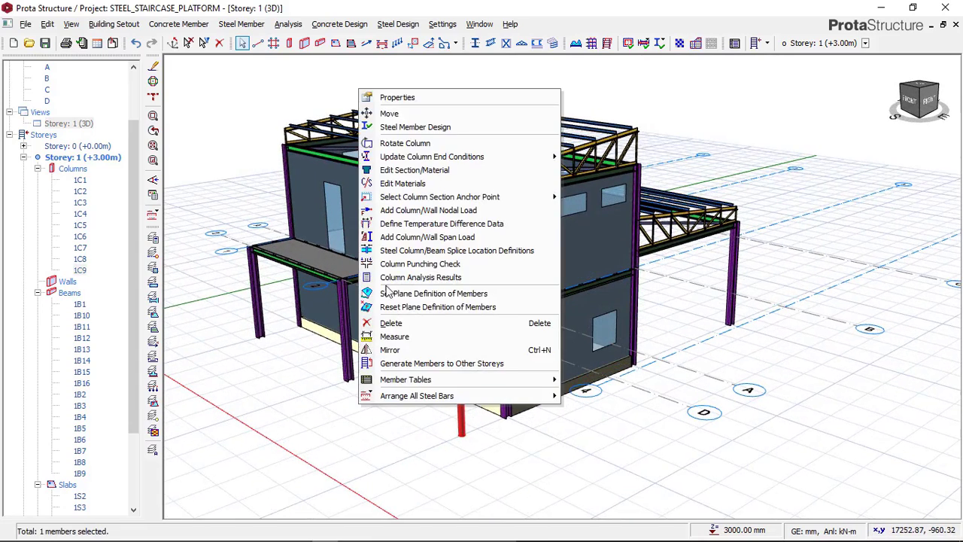
left_click(397, 100)
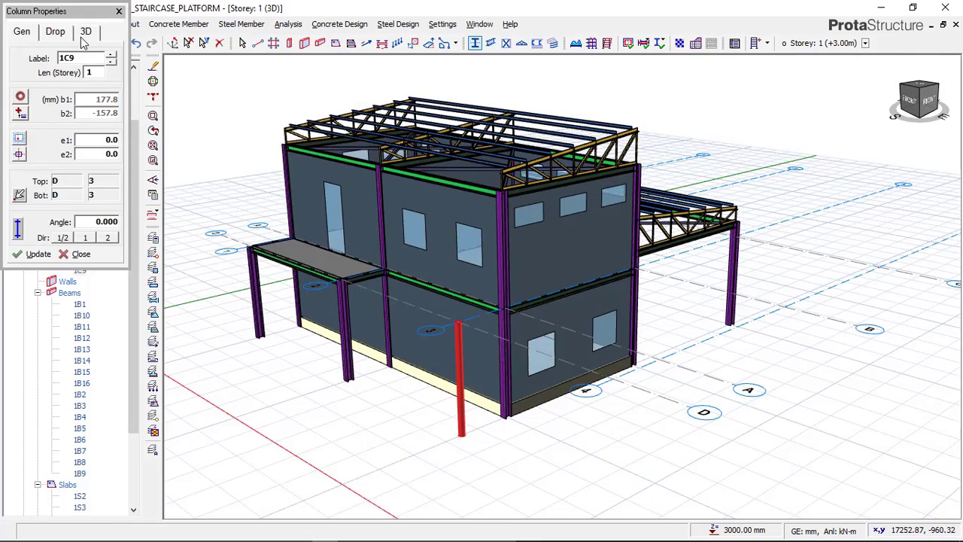
left_click(86, 33)
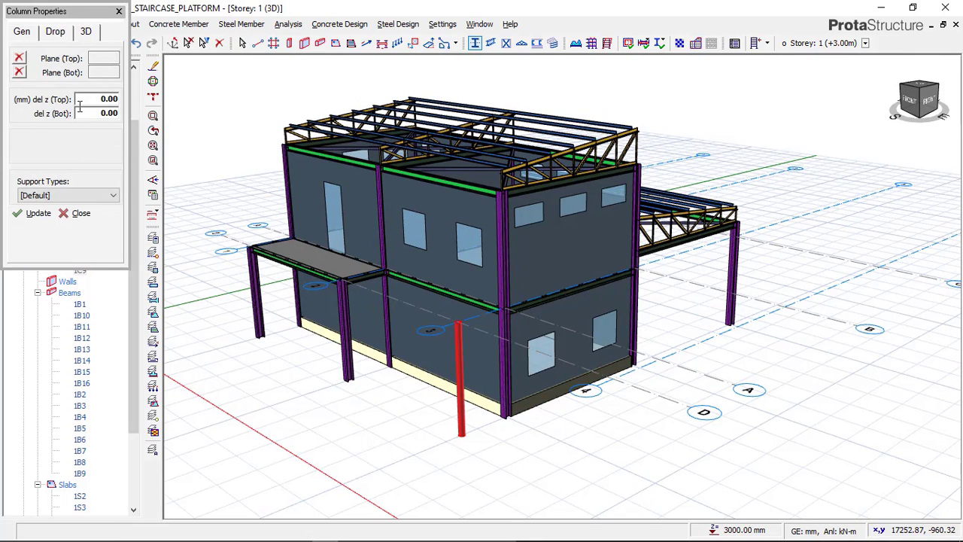
left_click(104, 100)
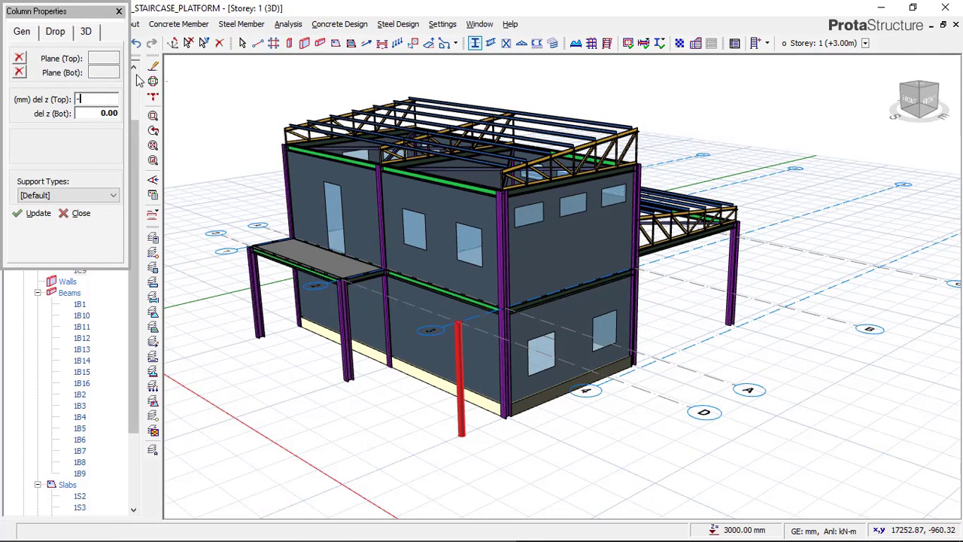
left_click(36, 214)
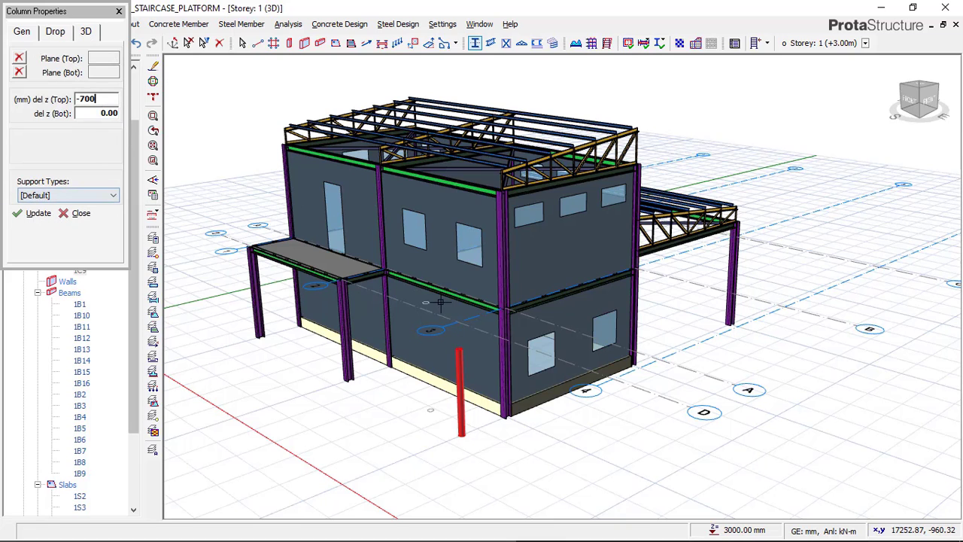
scroll(459, 363, "up", 3)
scroll(440, 286, "down", 2)
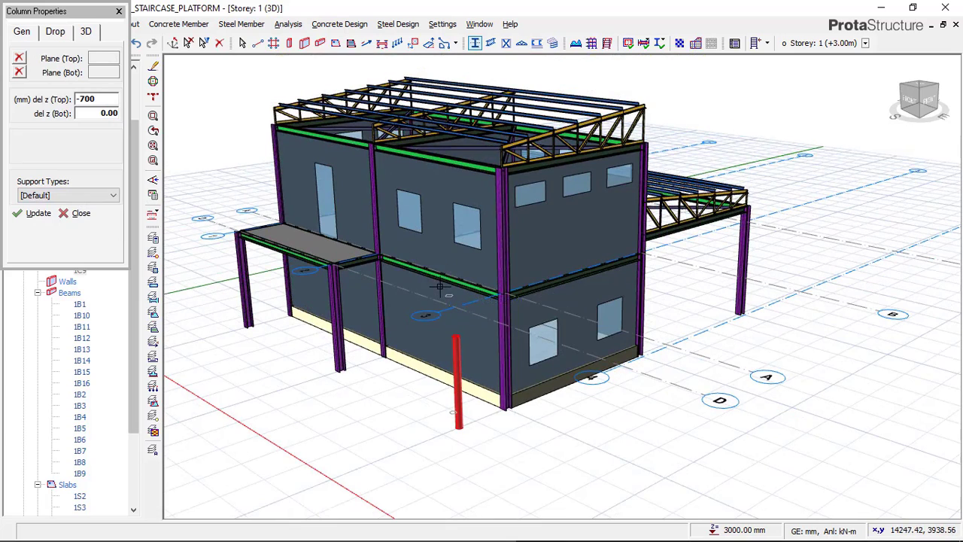
left_click(119, 12)
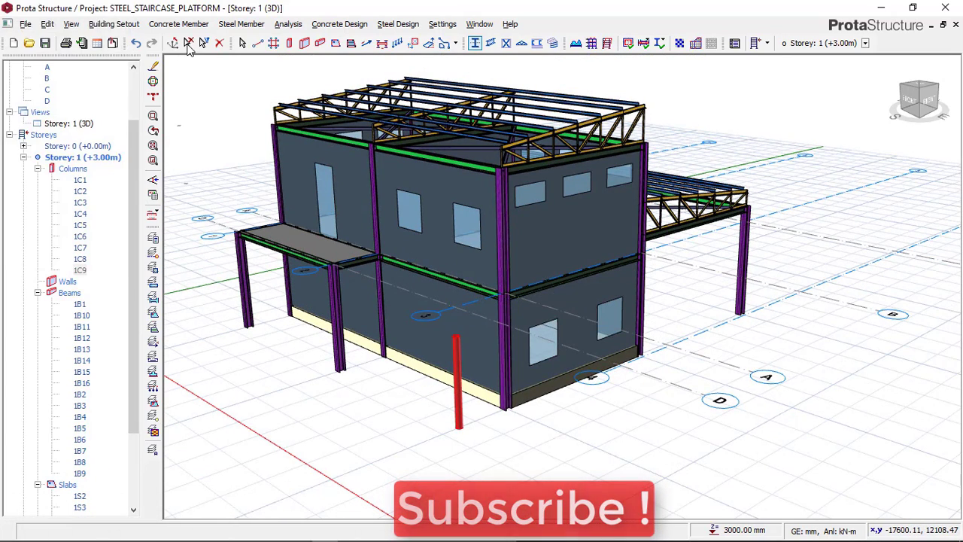
left_click(188, 43)
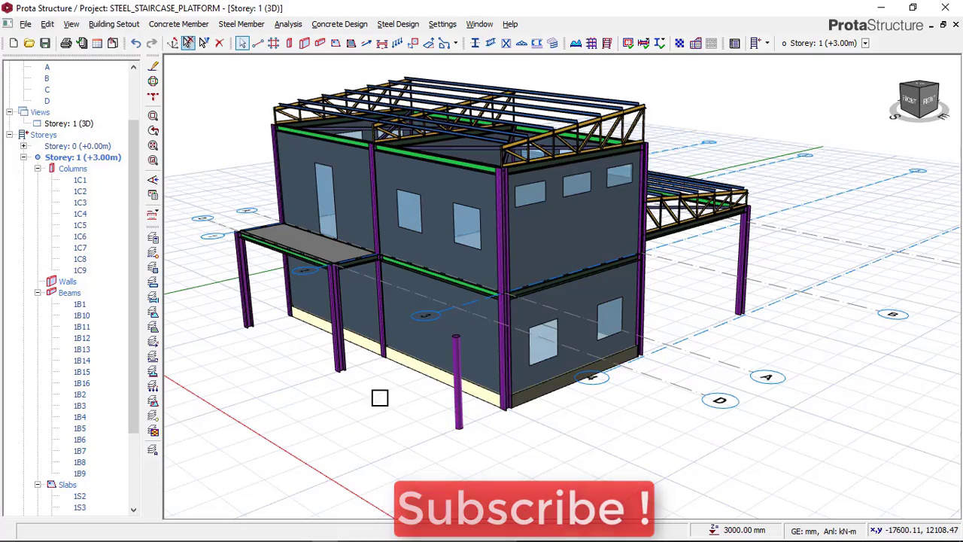
Inspect the shortened column, check the sloping staircase members in the THUMBNAIL image in Paint, and return to ProtaStructure
left_click_drag(417, 358, 371, 391)
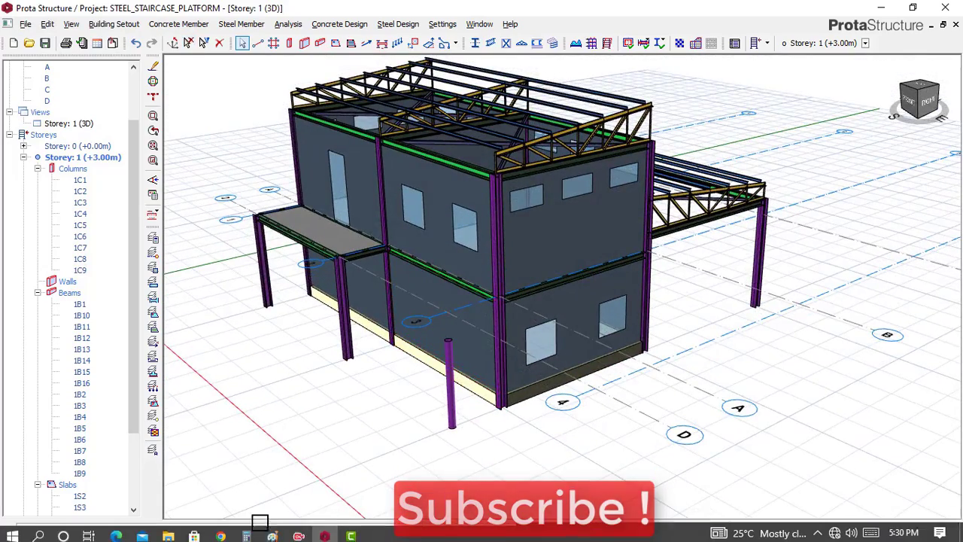
left_click(272, 531)
mouse_move(340, 490)
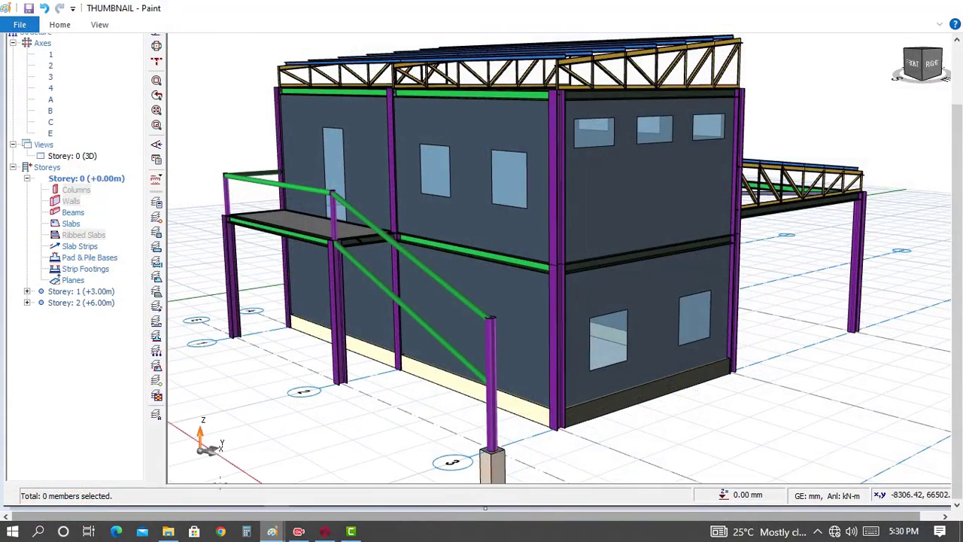
left_click(220, 489)
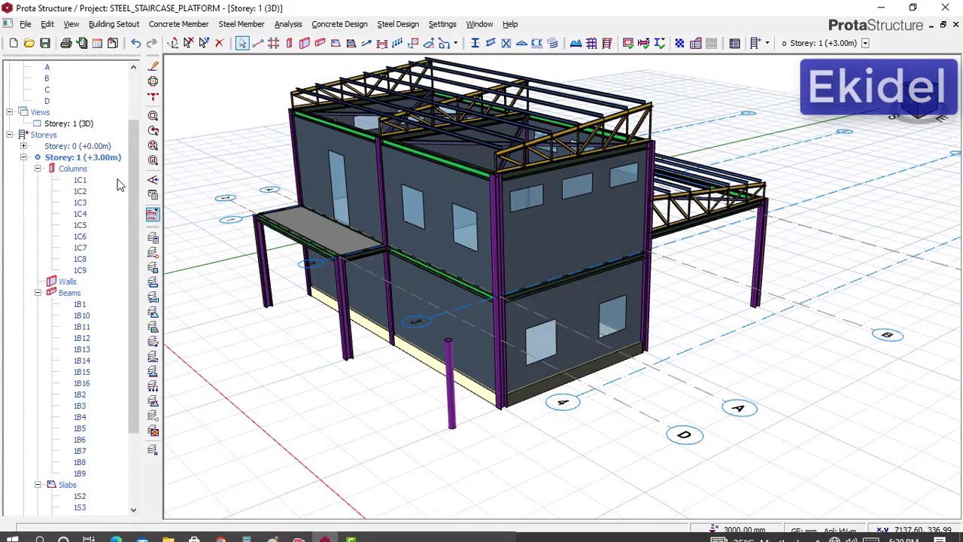
Switch the Storey: 1 view to plan and focus on axis D between axes 2 and 3
left_click(85, 124)
right_click(89, 123)
left_click(117, 131)
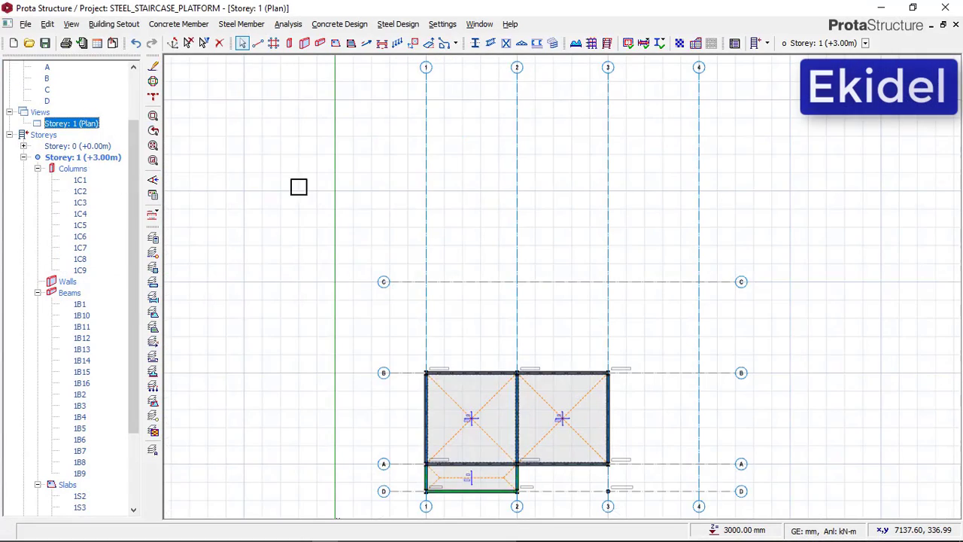
scroll(439, 202, "down", 3)
scroll(503, 397, "up", 5)
scroll(513, 364, "up", 3)
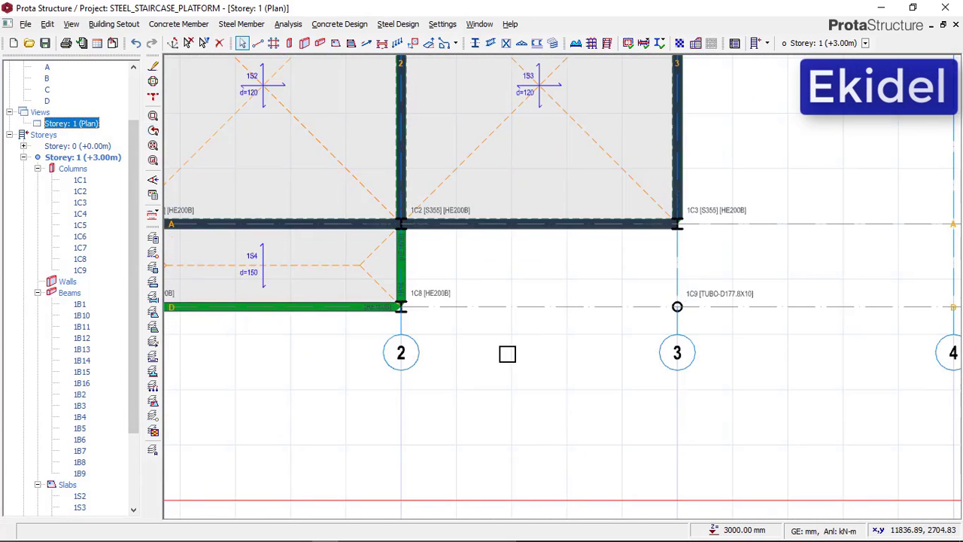
mouse_move(401, 115)
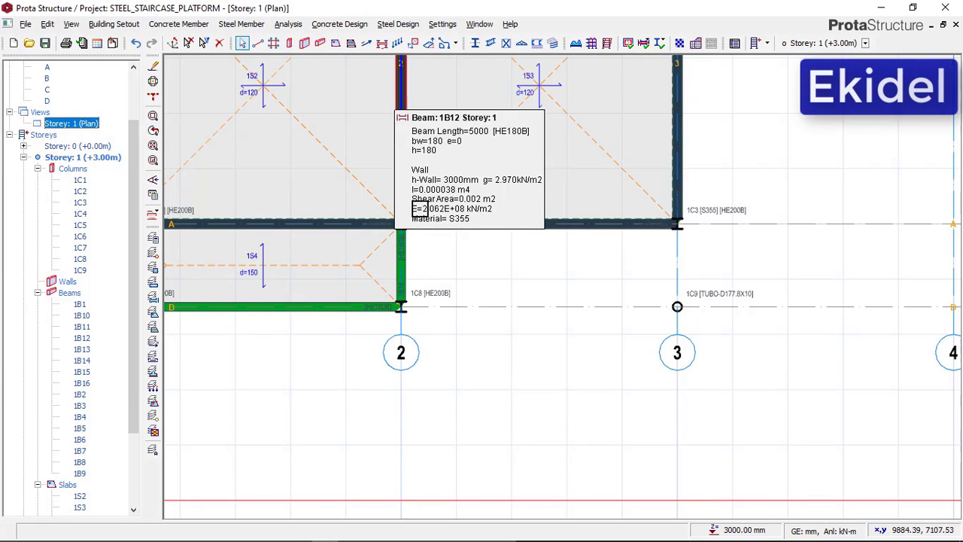
Start a new steel beam and assign it the European TUBO-D114.3X8 section
left_click(490, 43)
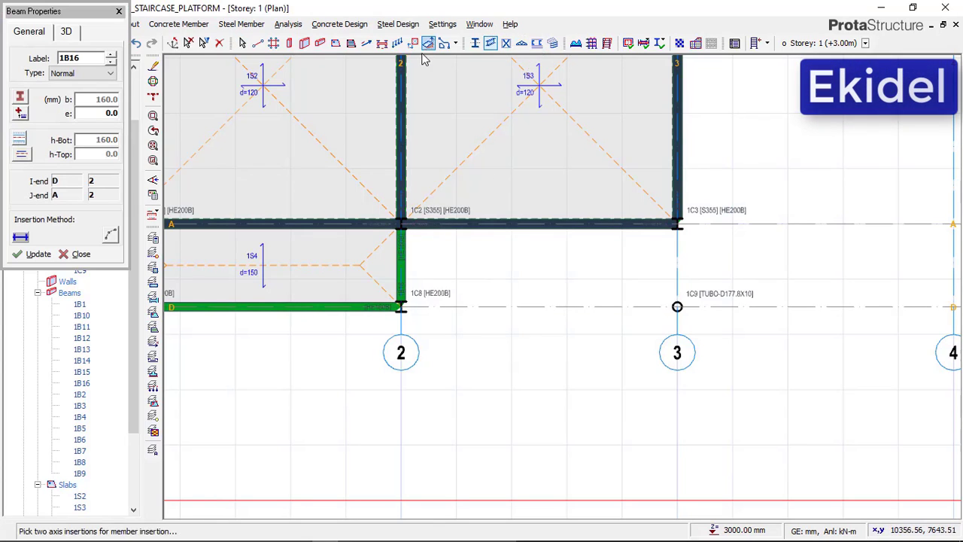
left_click(21, 98)
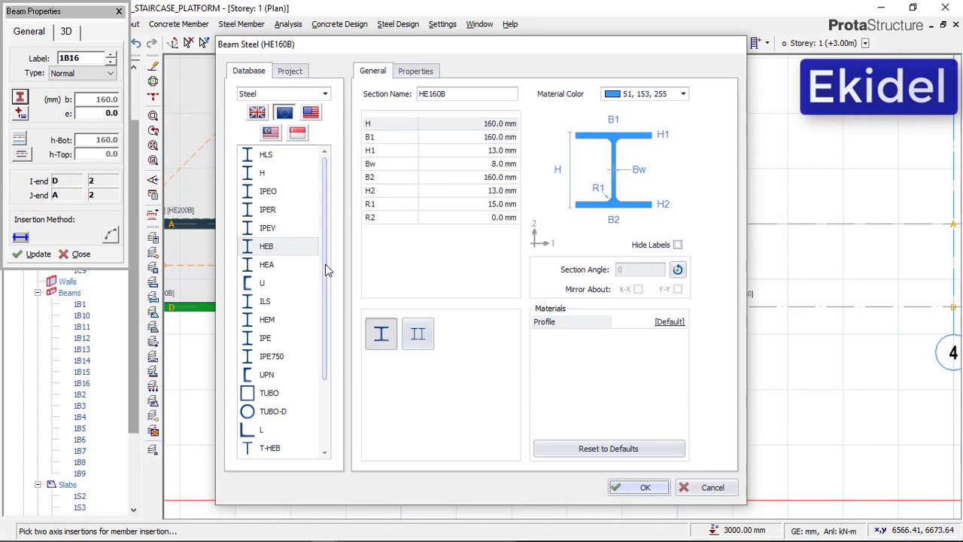
scroll(325, 274, "down", 1)
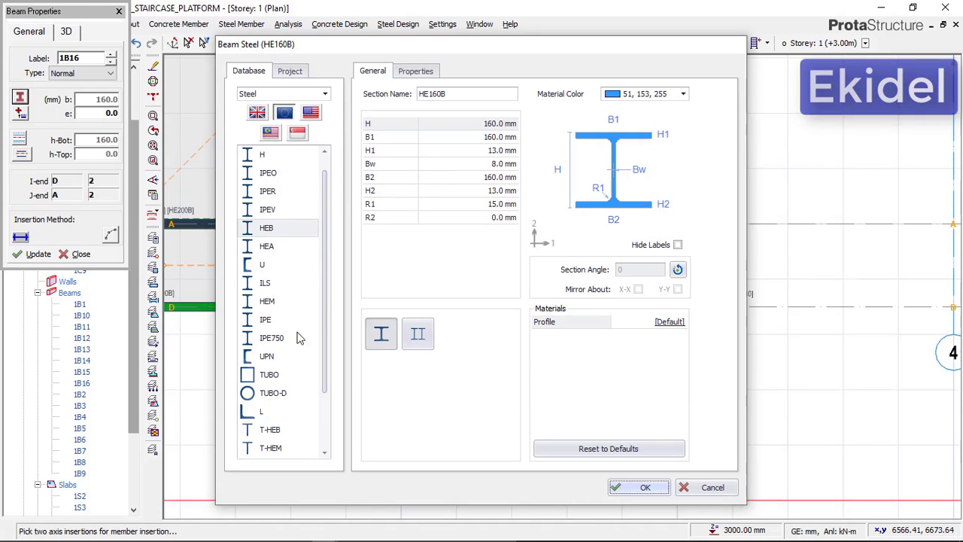
left_click(275, 394)
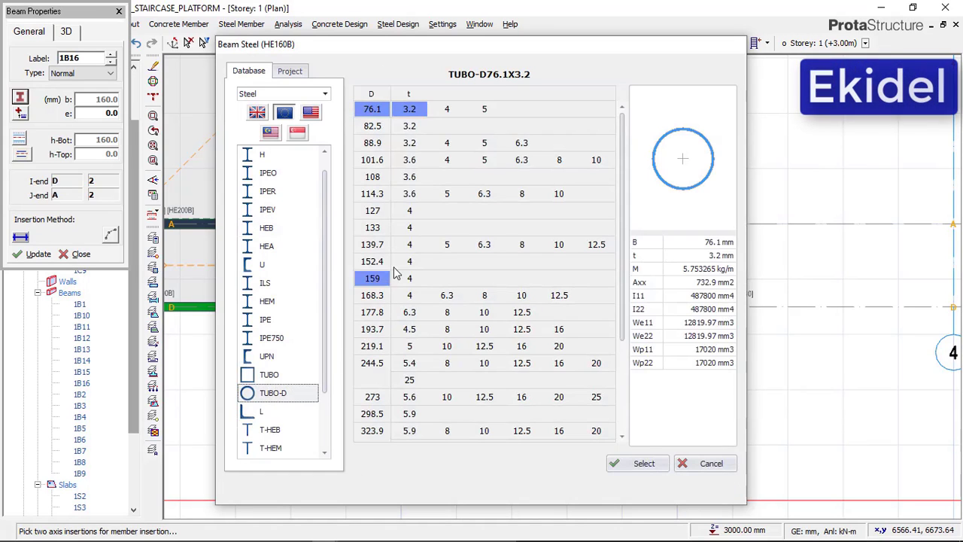
left_click(400, 193)
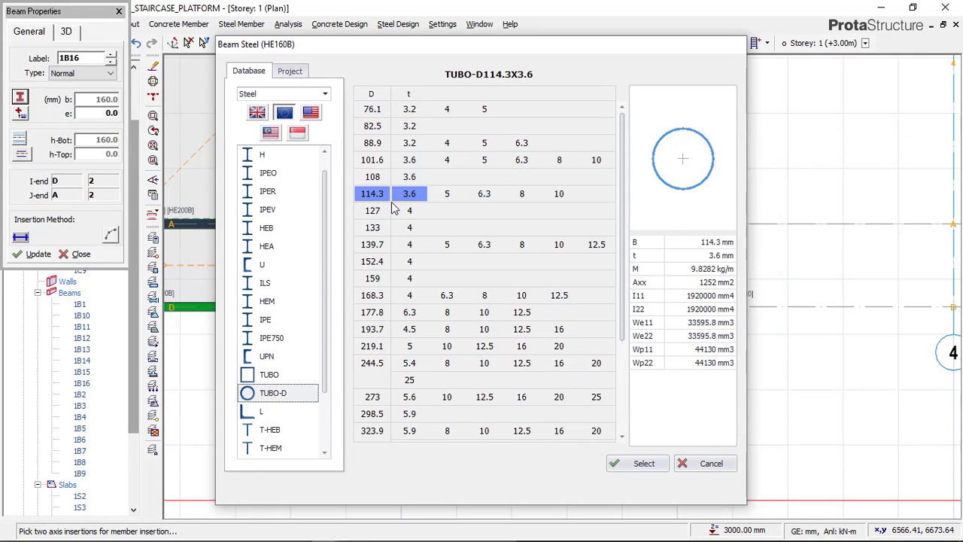
left_click(522, 195)
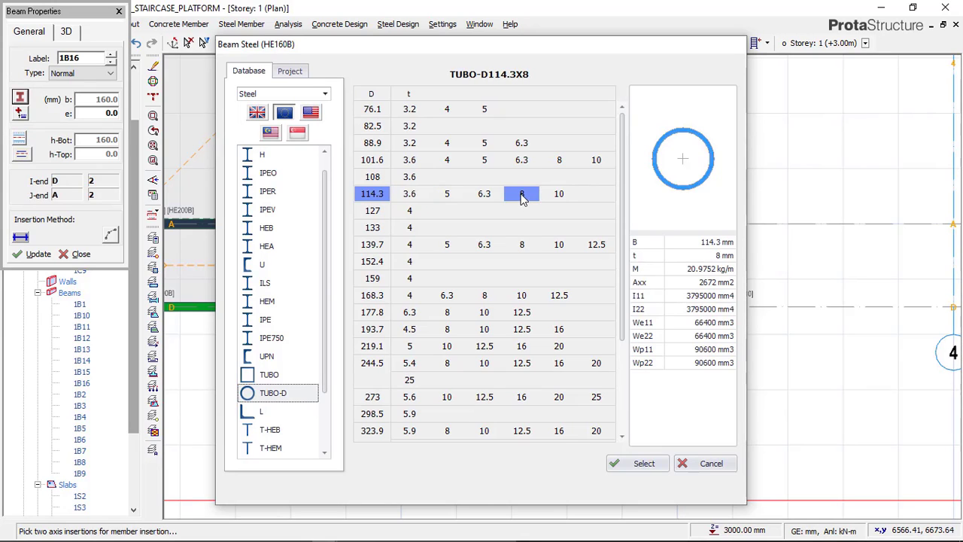
left_click(654, 466)
left_click(641, 487)
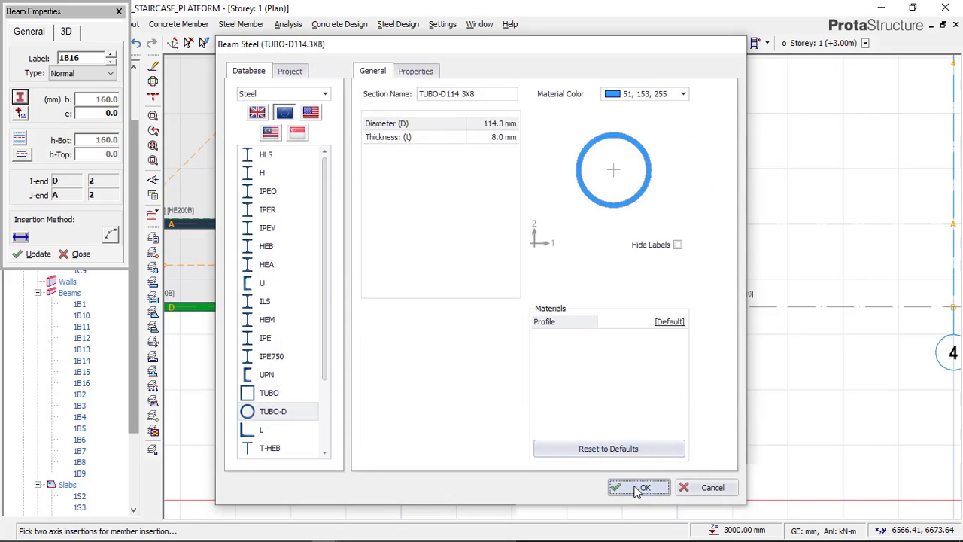
Examine the beam's start point at axes 2 and D, check it against the THUMBNAIL image in Paint, and return to ProtaStructure
scroll(437, 295, "up", 3)
scroll(379, 303, "up", 1)
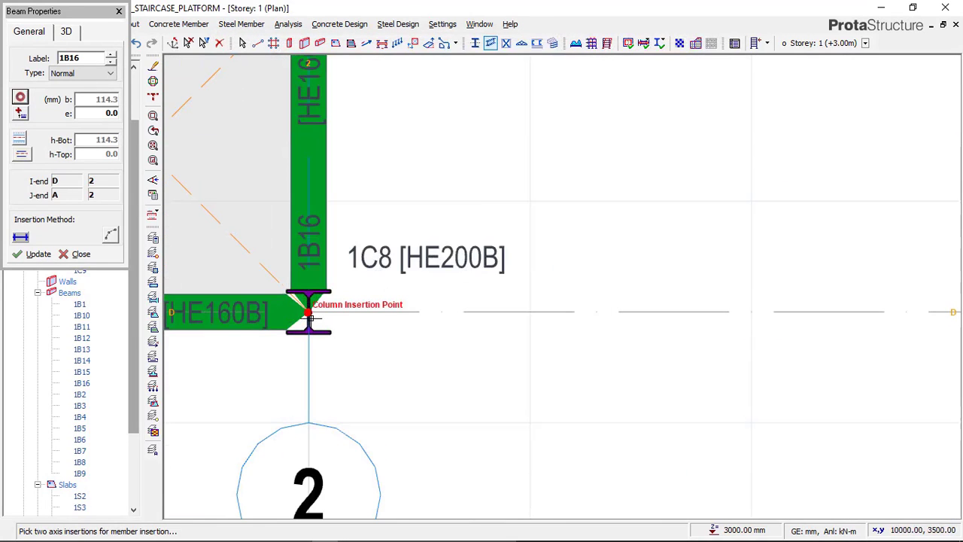
scroll(361, 435, "down", 1)
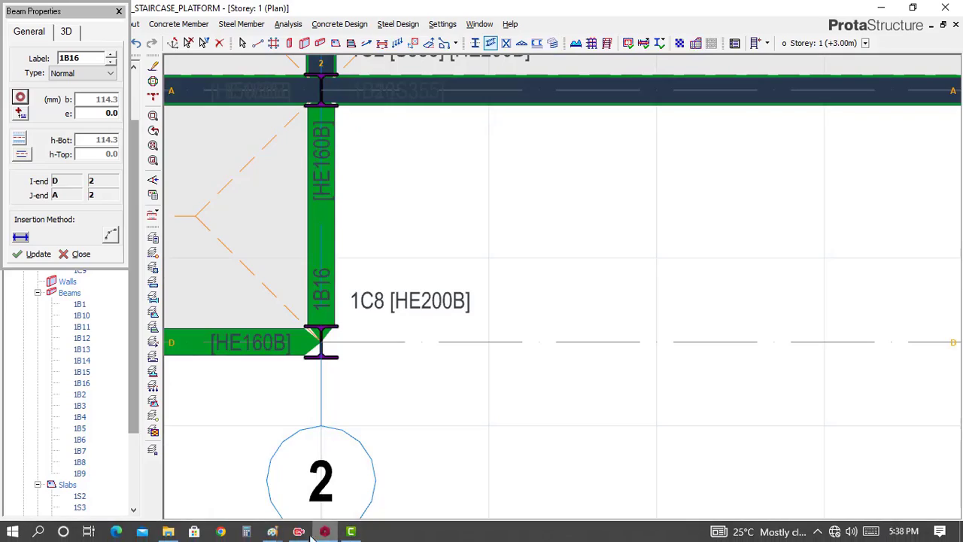
left_click(272, 531)
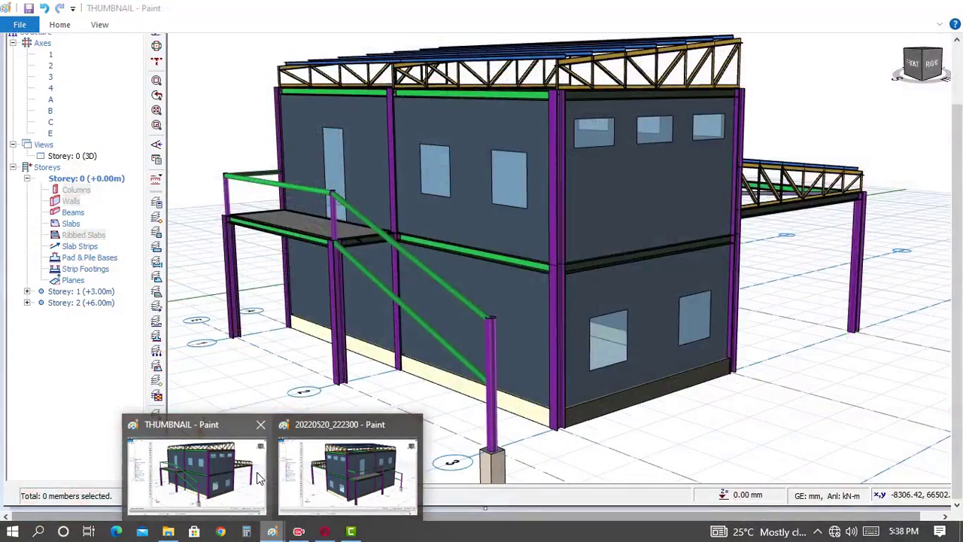
left_click(226, 482)
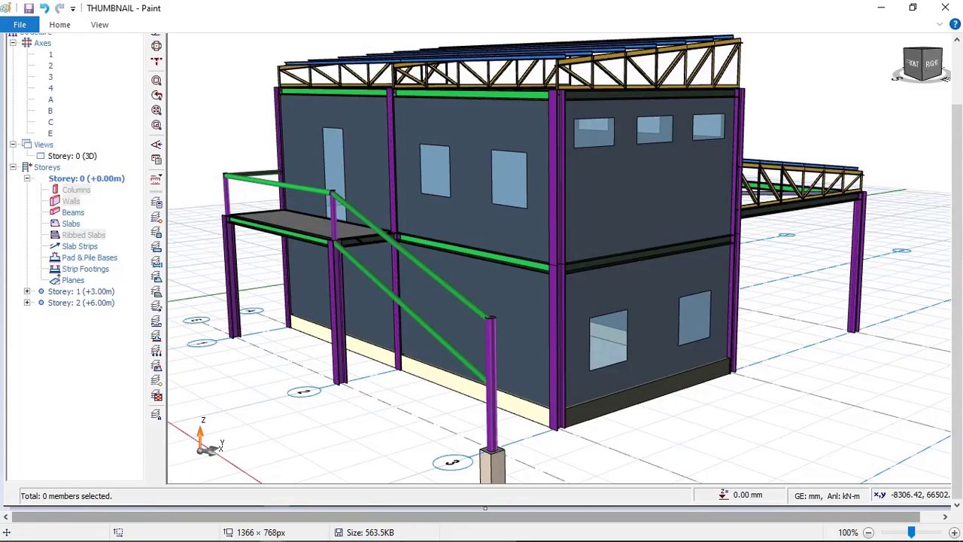
mouse_move(366, 538)
left_click(325, 532)
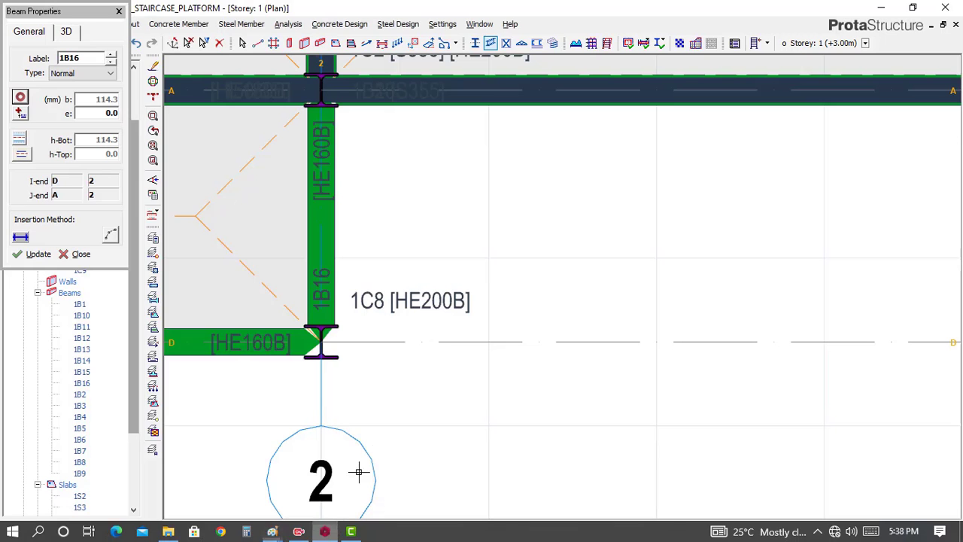
Place the tubular beam along axis D from the column at axis 2 to the tubular column at axis 3
left_click(310, 332)
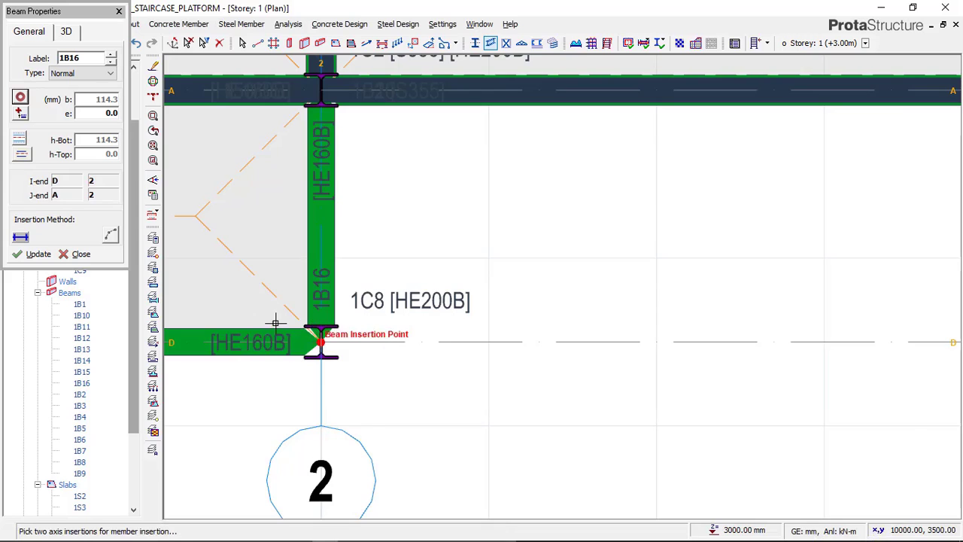
scroll(333, 333, "down", 4)
scroll(531, 326, "up", 5)
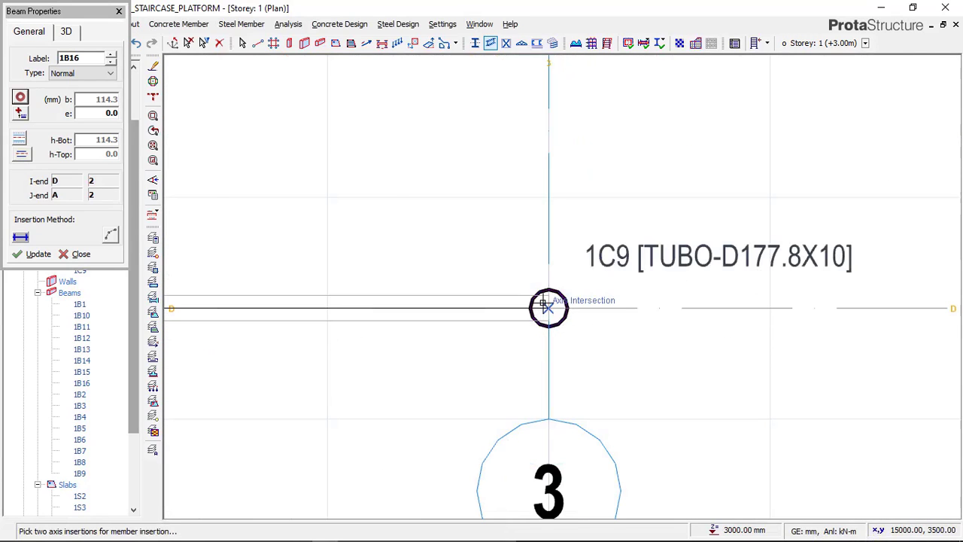
left_click(551, 311)
scroll(613, 300, "down", 4)
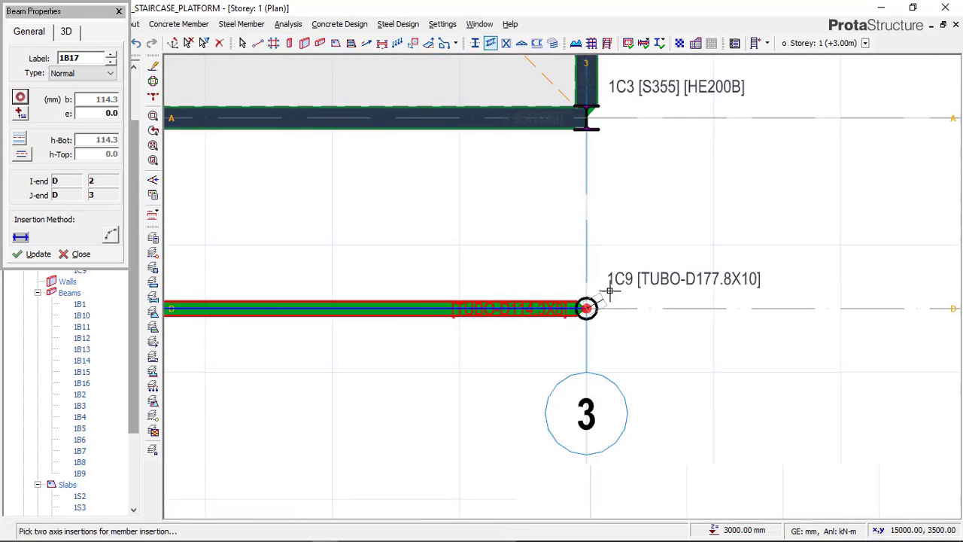
scroll(654, 294, "down", 1)
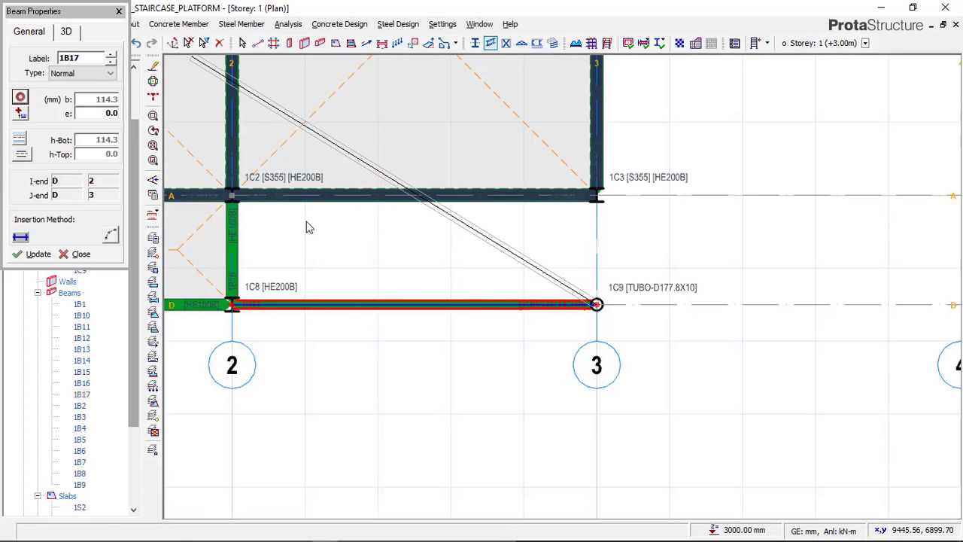
Finish the beam command and switch the Storey: 1 view to 3D, facing the new tubular beam and the post at axis 3
key("Escape")
left_click(79, 126)
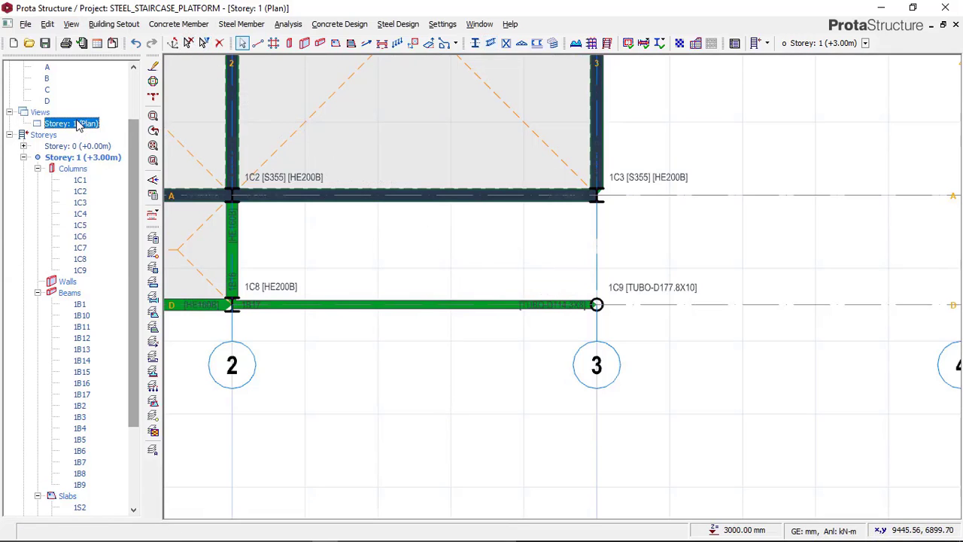
right_click(81, 126)
left_click(103, 143)
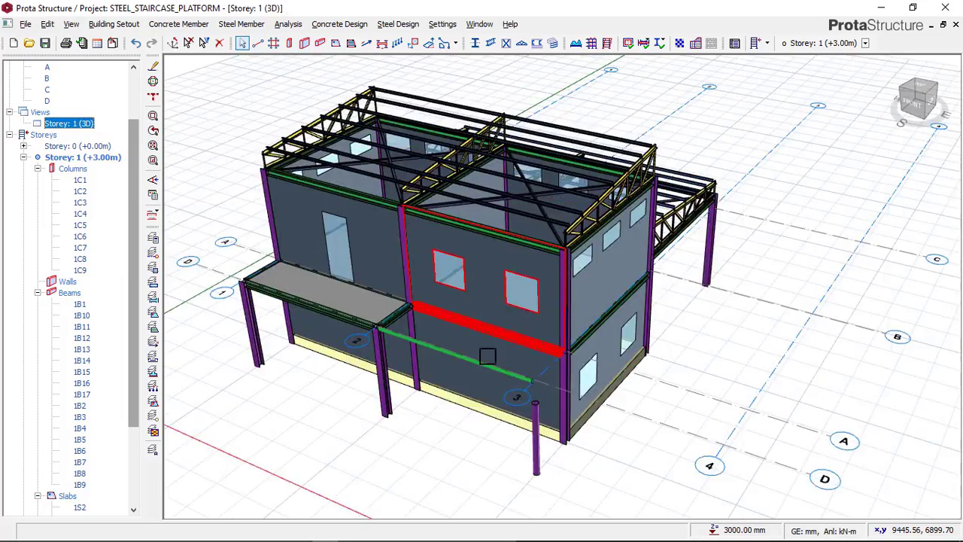
scroll(524, 406, "down", 2)
middle_click_drag(524, 406, 444, 389)
scroll(501, 392, "up", 5)
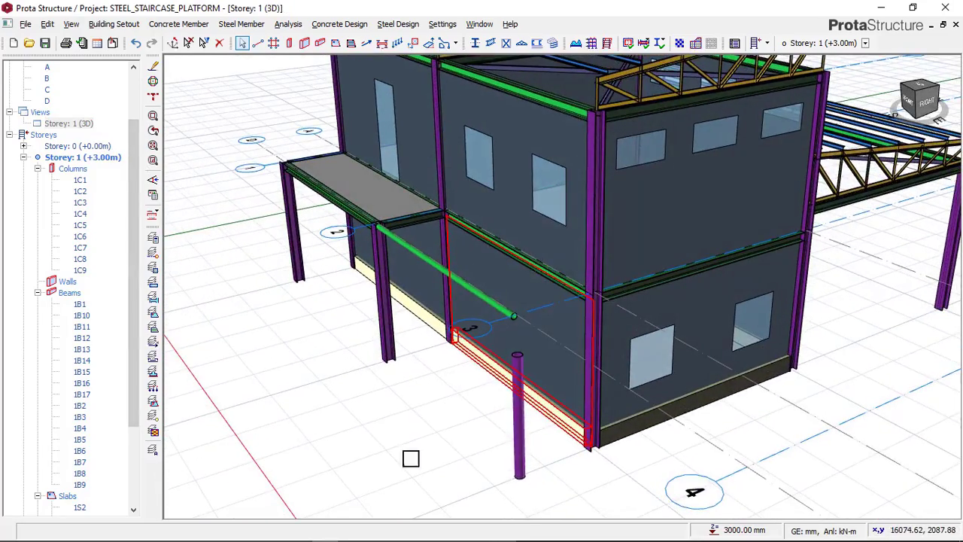
Check the slope of the lower staircase beam in the THUMBNAIL image in Paint and return to ProtaStructure
mouse_move(274, 532)
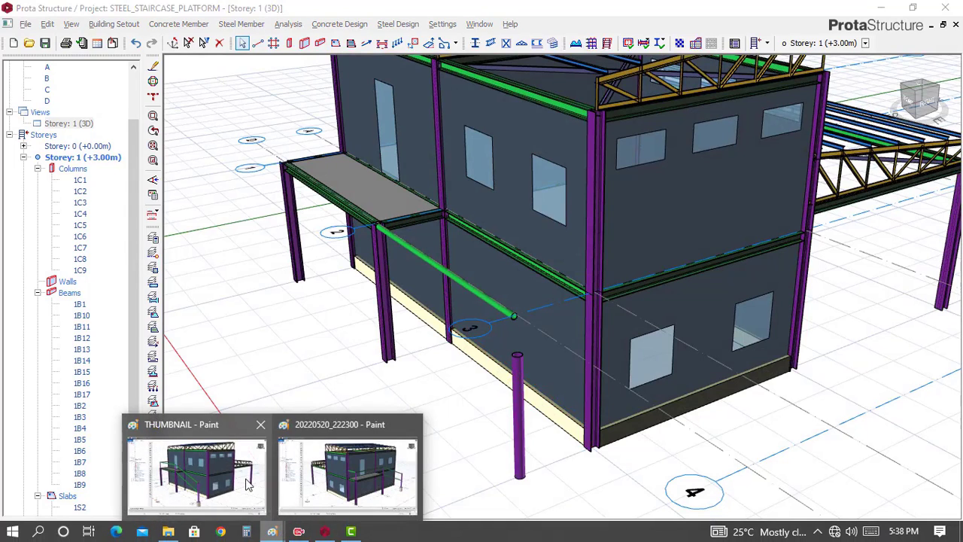
left_click(199, 478)
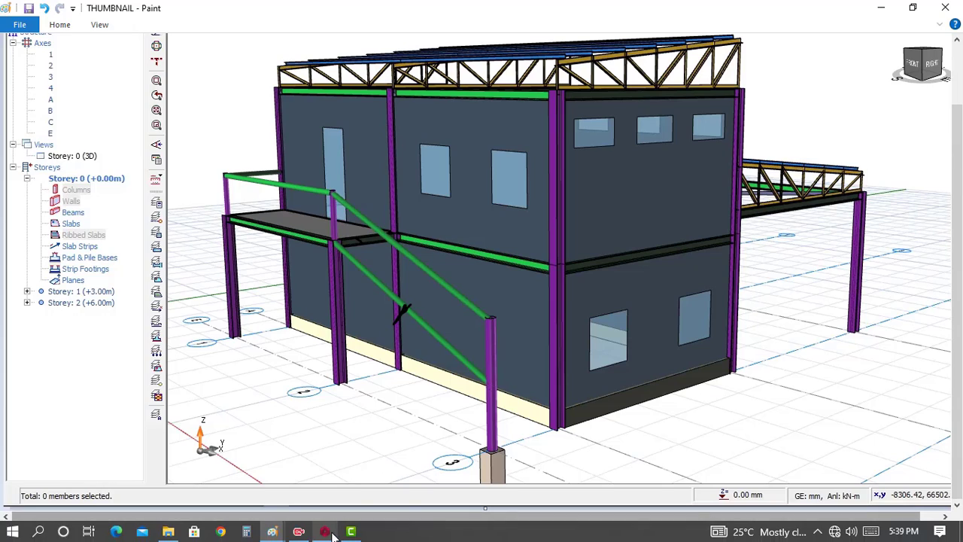
left_click(330, 532)
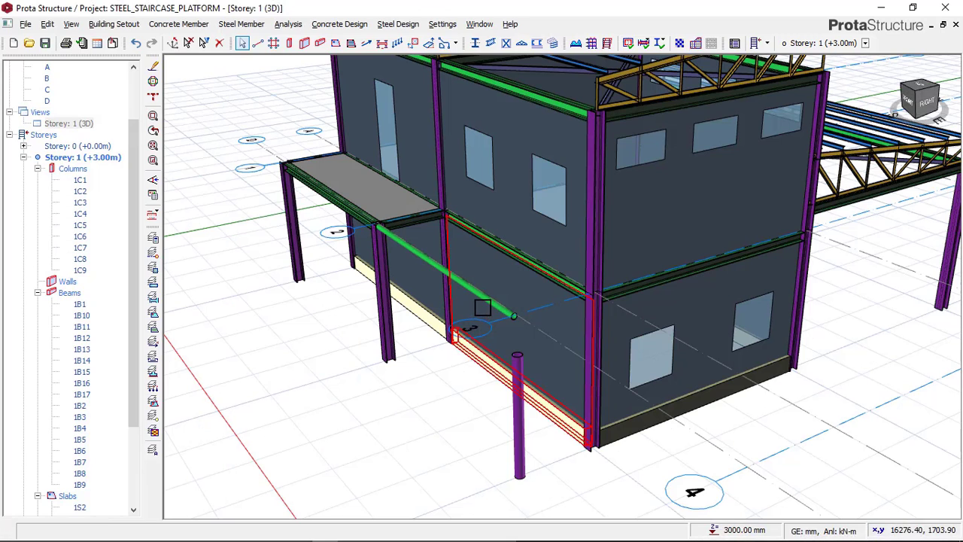
Slope the tubular beam between axes 2 and 3 down to the post by setting its delZ-J offset to -1800 mm
scroll(514, 316, "up", 5)
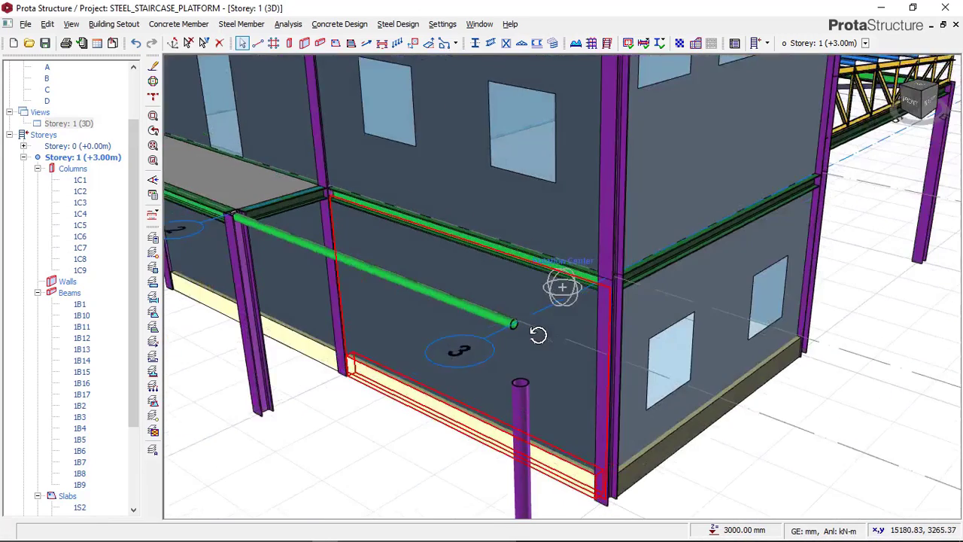
left_click(512, 328)
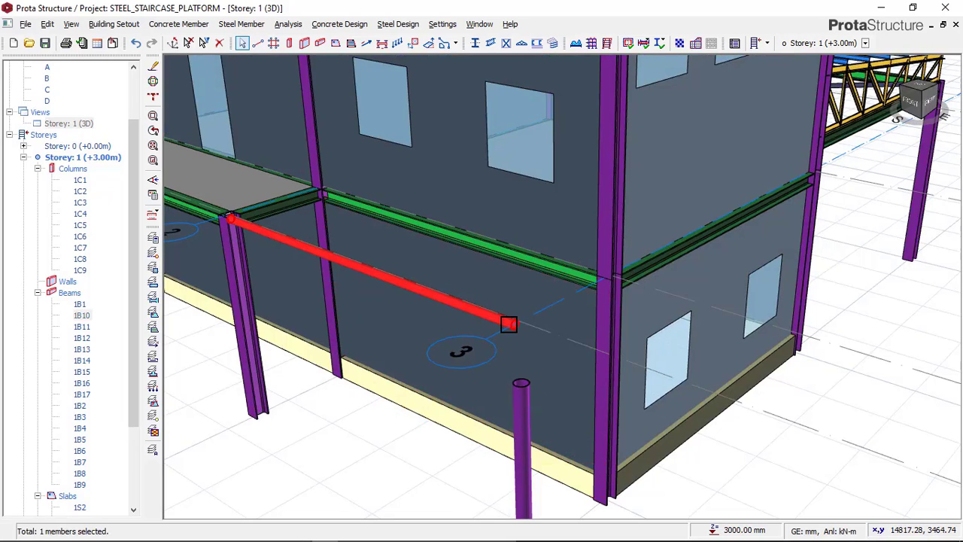
right_click(315, 392)
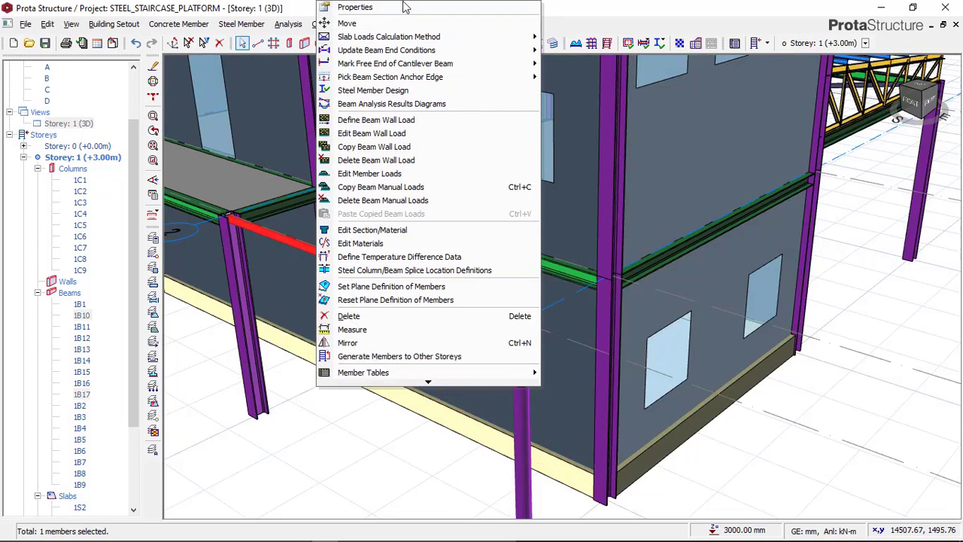
left_click(351, 6)
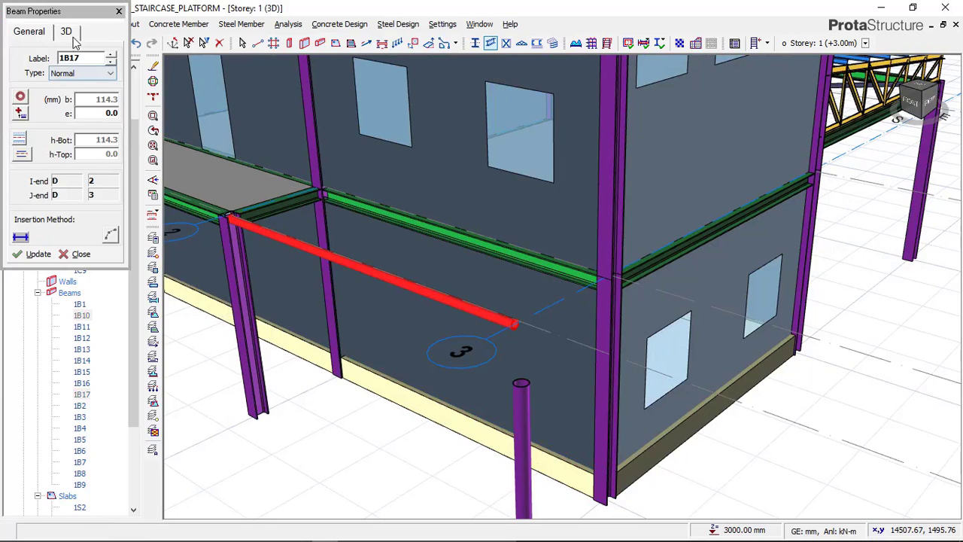
left_click(67, 32)
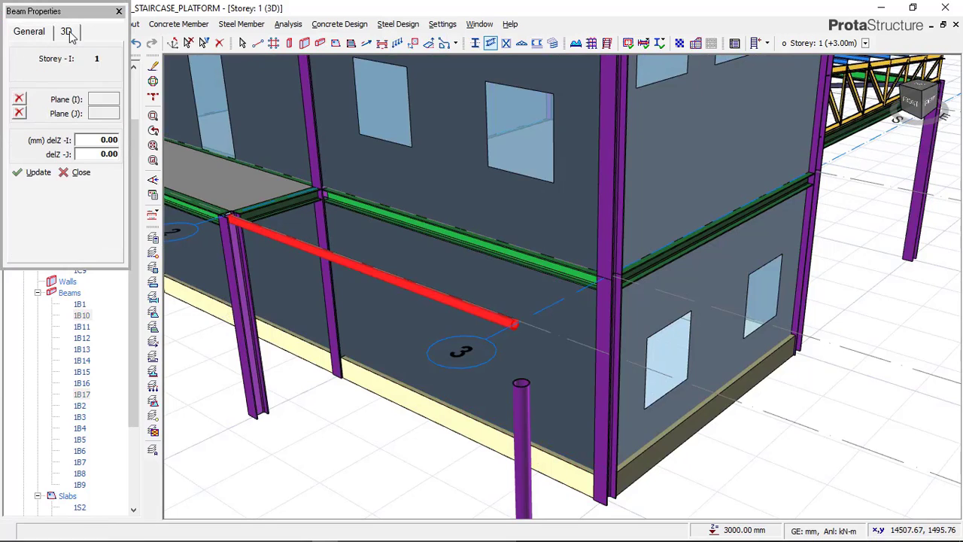
left_click(111, 154)
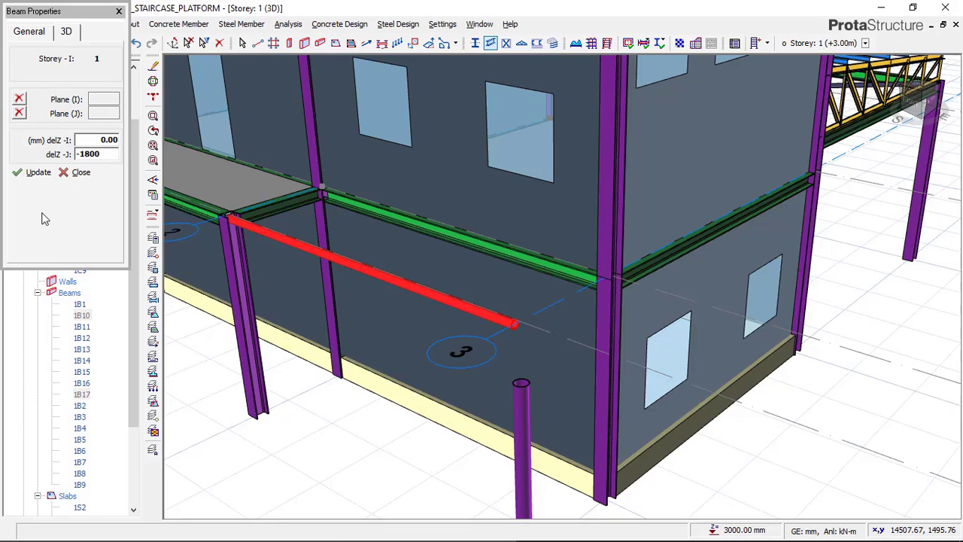
left_click(37, 172)
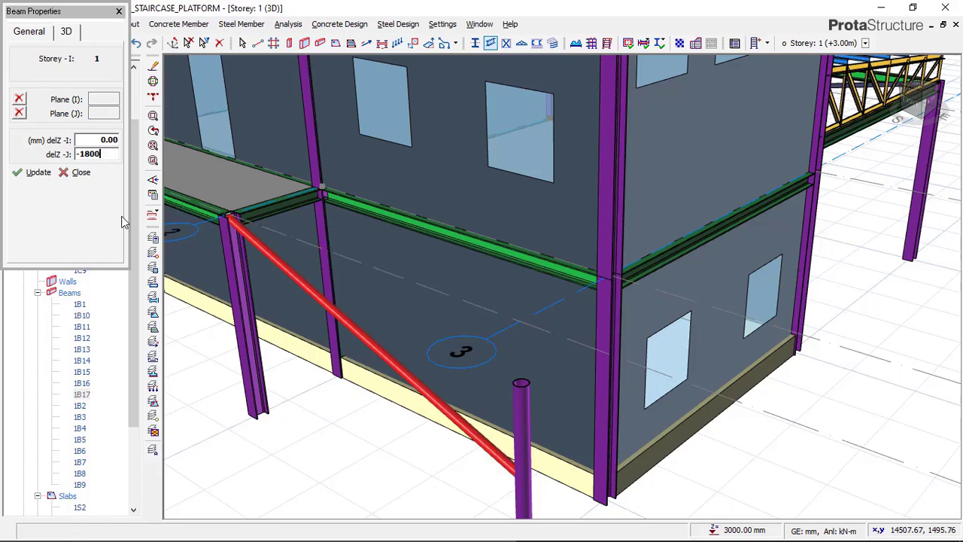
scroll(338, 382, "down", 2)
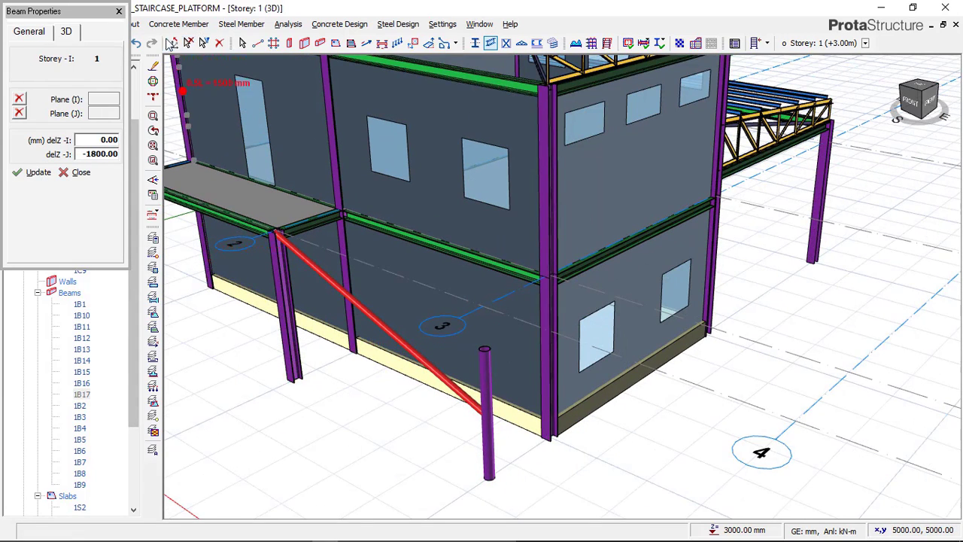
key("Escape")
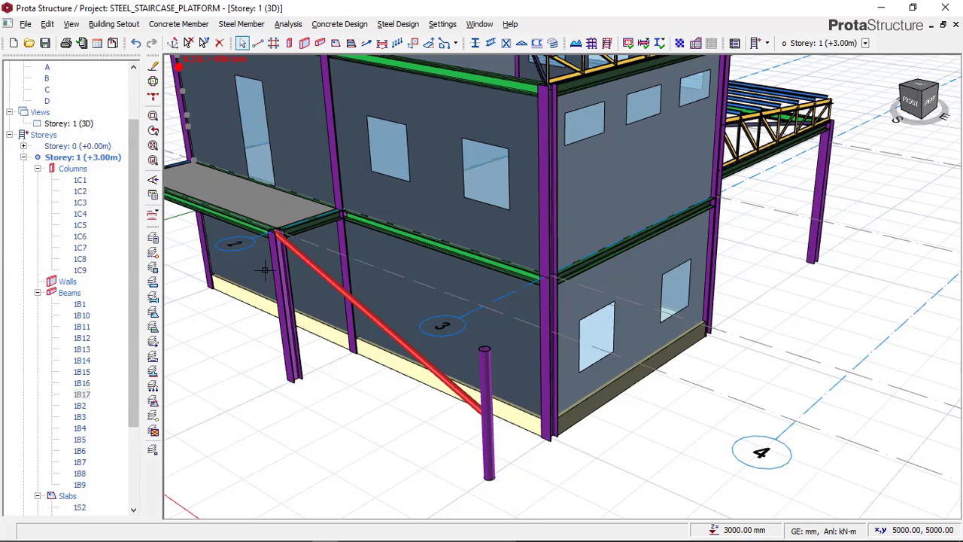
left_click(188, 43)
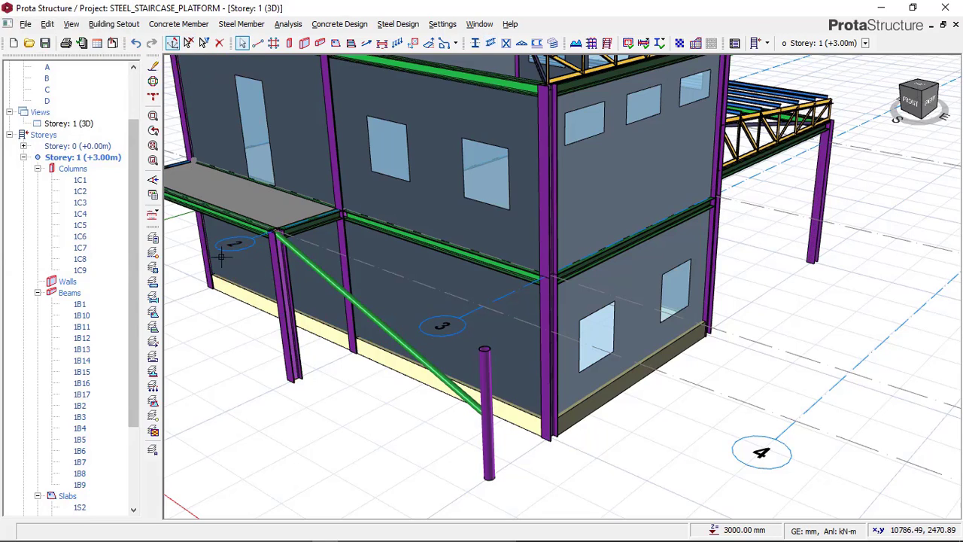
mouse_move(344, 398)
middle_mouse_down()
mouse_move(309, 388)
mouse_move(342, 393)
middle_mouse_up()
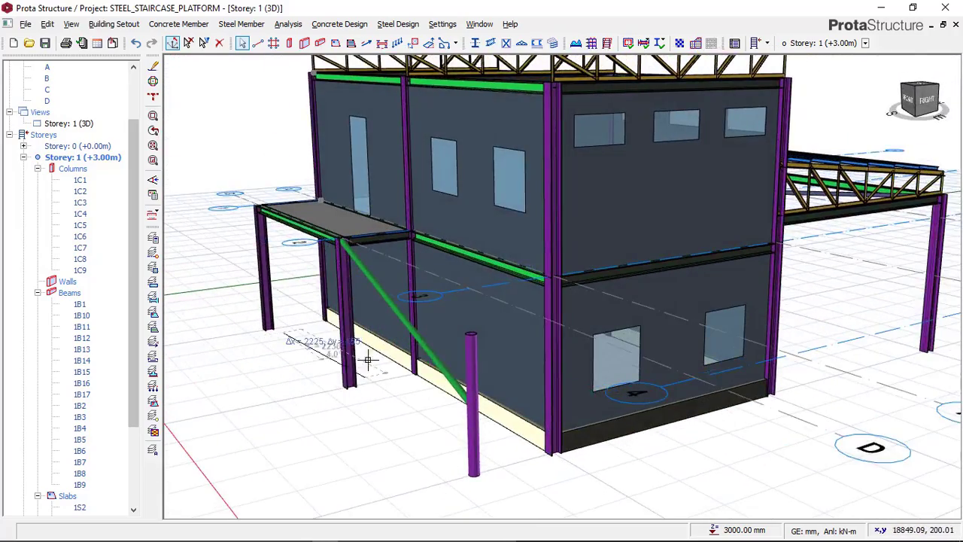
scroll(415, 395, "up", 2)
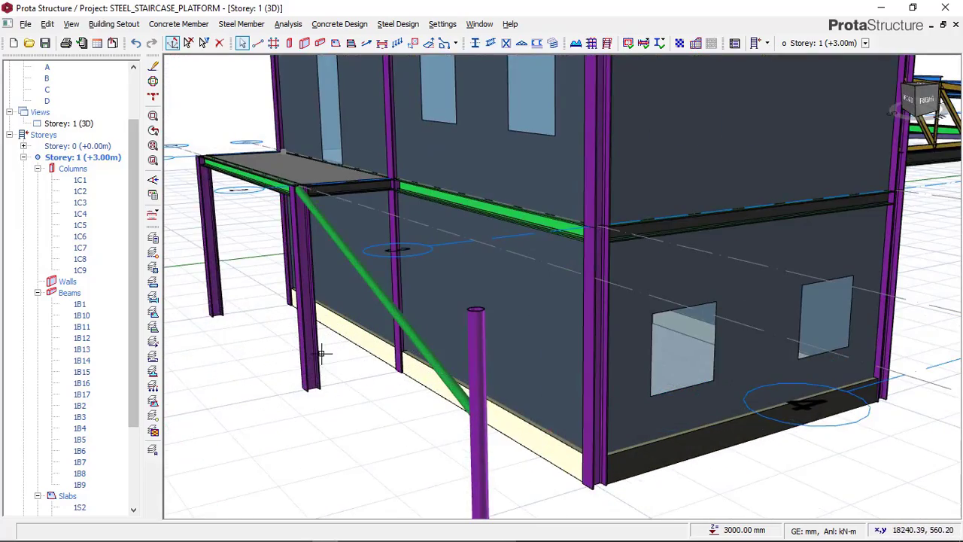
left_click(188, 47)
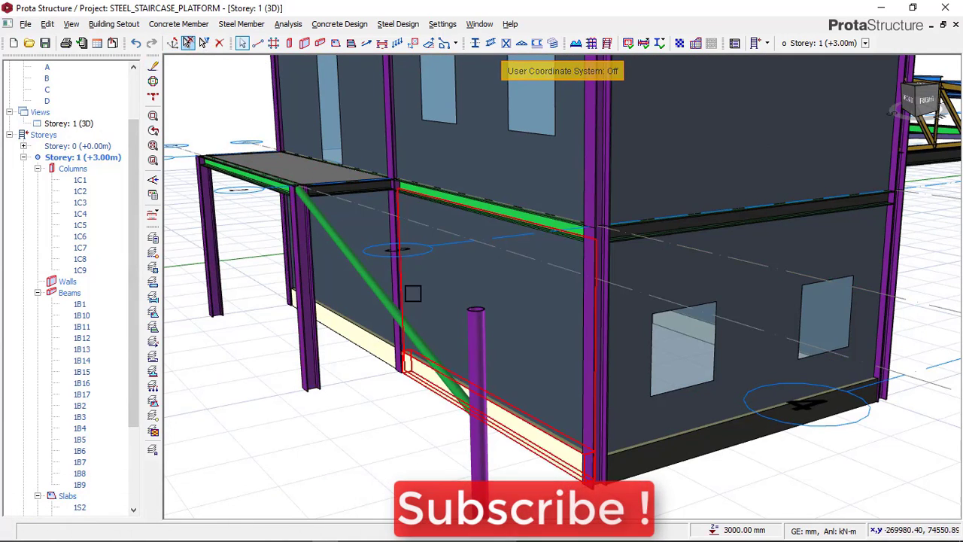
Examine the sloping beam in 3D, compare the staircase and railing posts with the THUMBNAIL image in Paint, and return to ProtaStructure
middle_click_drag(413, 293, 412, 356)
scroll(410, 323, "down", 3)
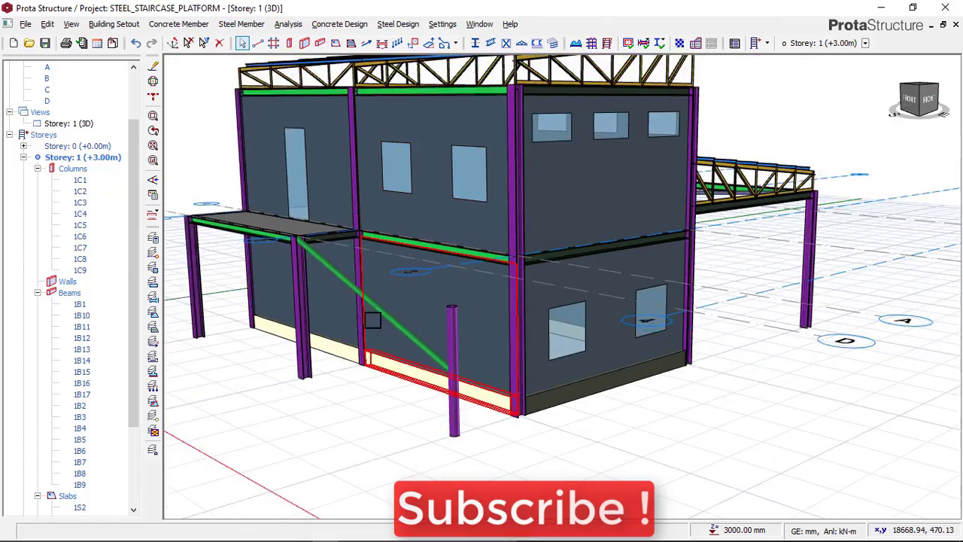
middle_click_drag(380, 326, 443, 243)
scroll(443, 243, "up", 3)
scroll(424, 256, "up", 1)
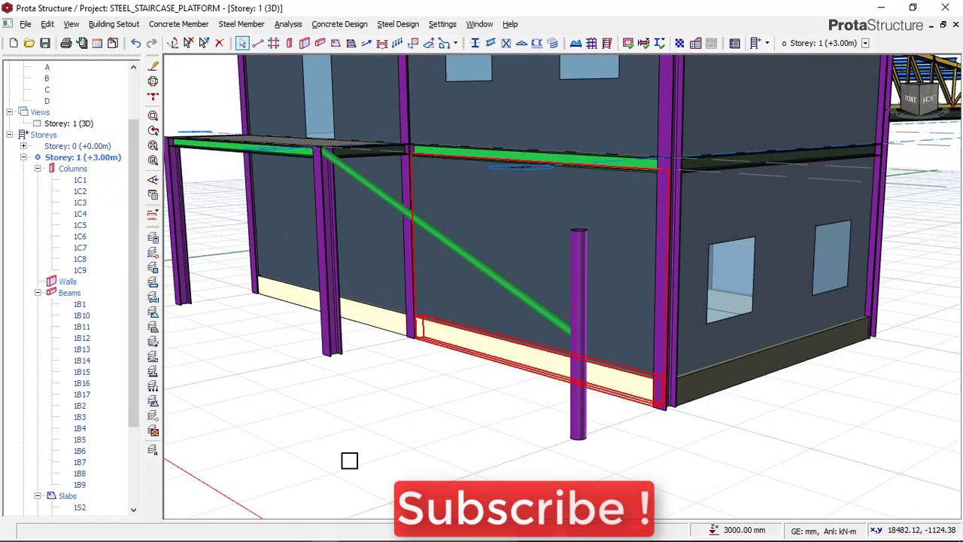
mouse_move(262, 536)
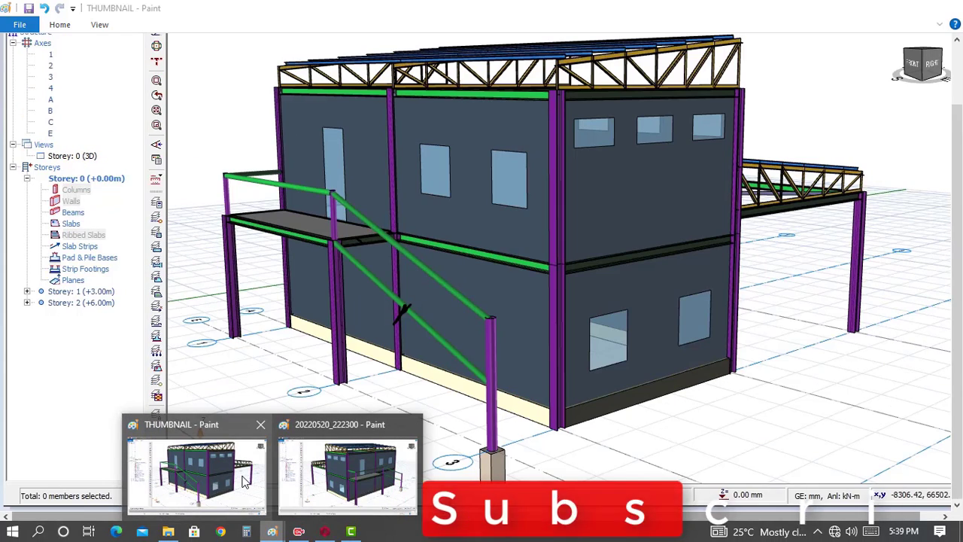
left_click(244, 482)
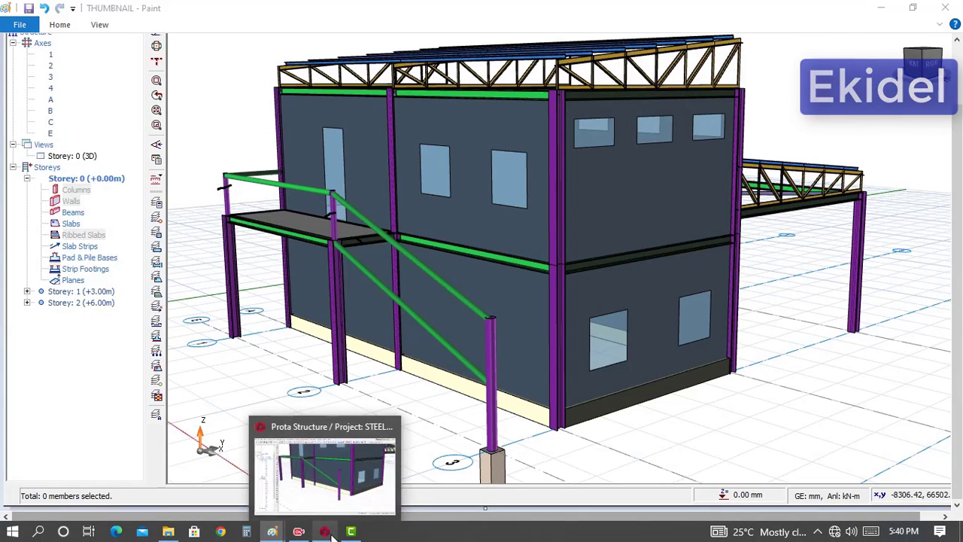
left_click(332, 534)
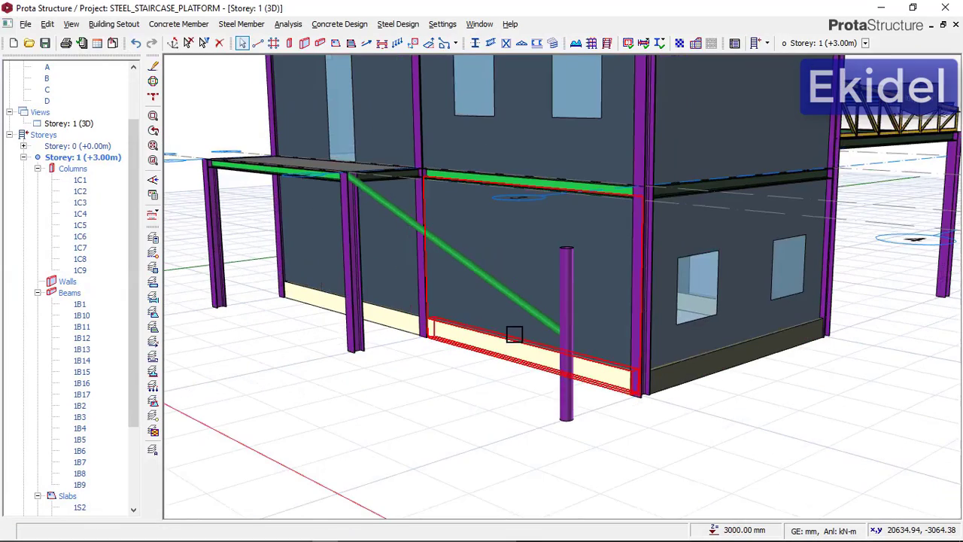
Switch the view to plan and make Storey: 2 (+6.00m) current, focusing on axis D between axes 1 and 2
left_click(85, 125)
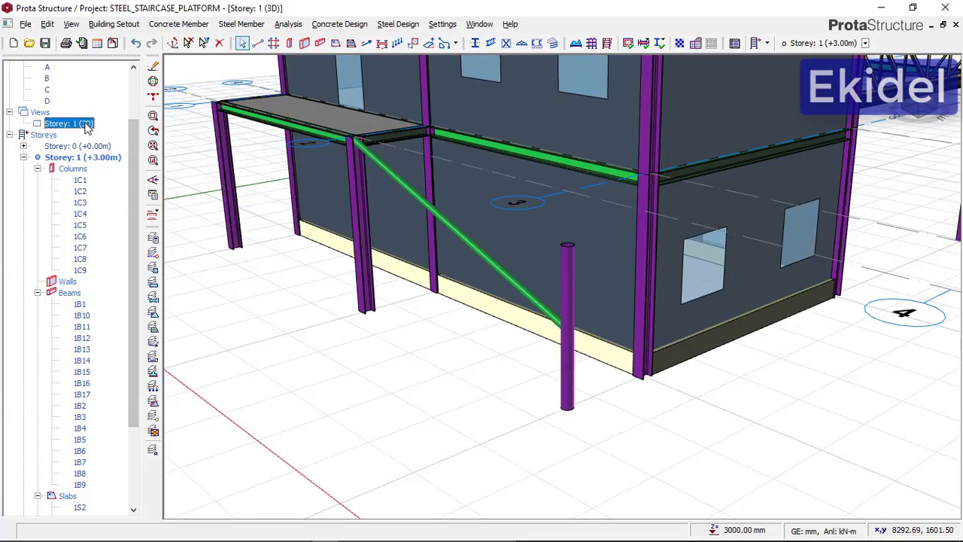
right_click(87, 126)
left_click(98, 133)
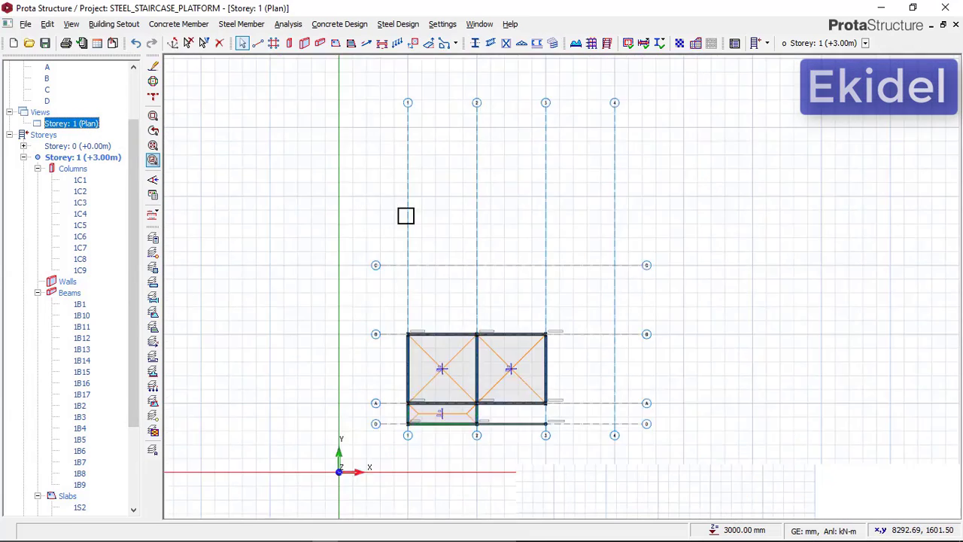
scroll(457, 376, "up", 8)
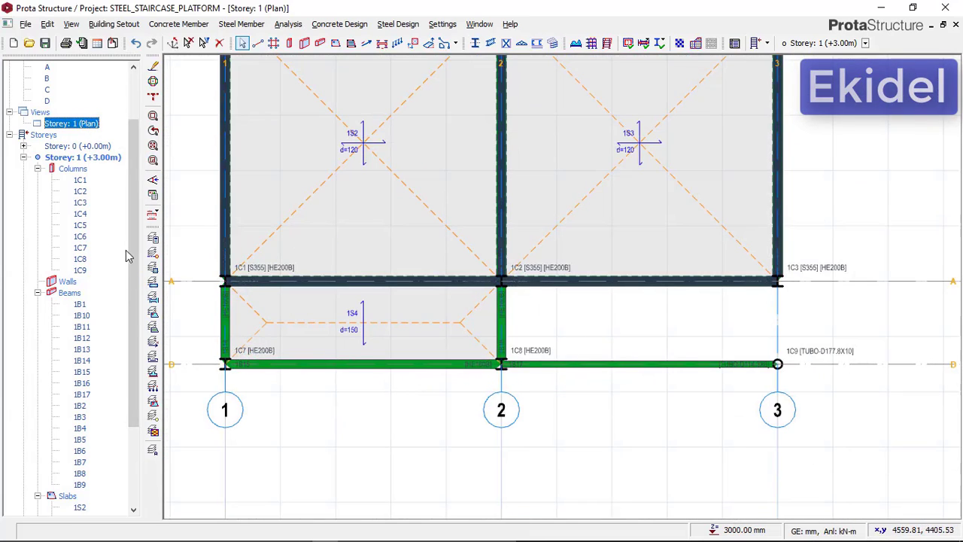
left_click_drag(134, 258, 123, 398)
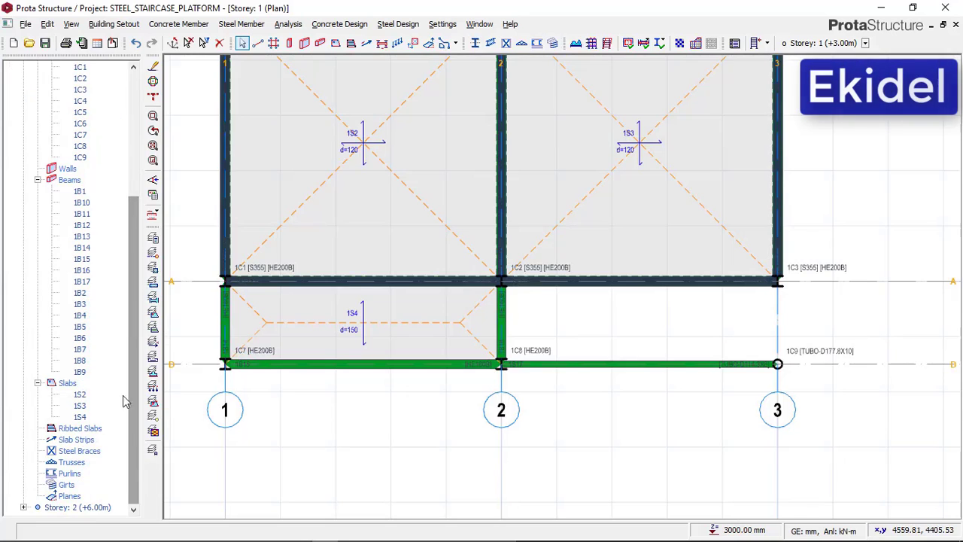
double_click(88, 508)
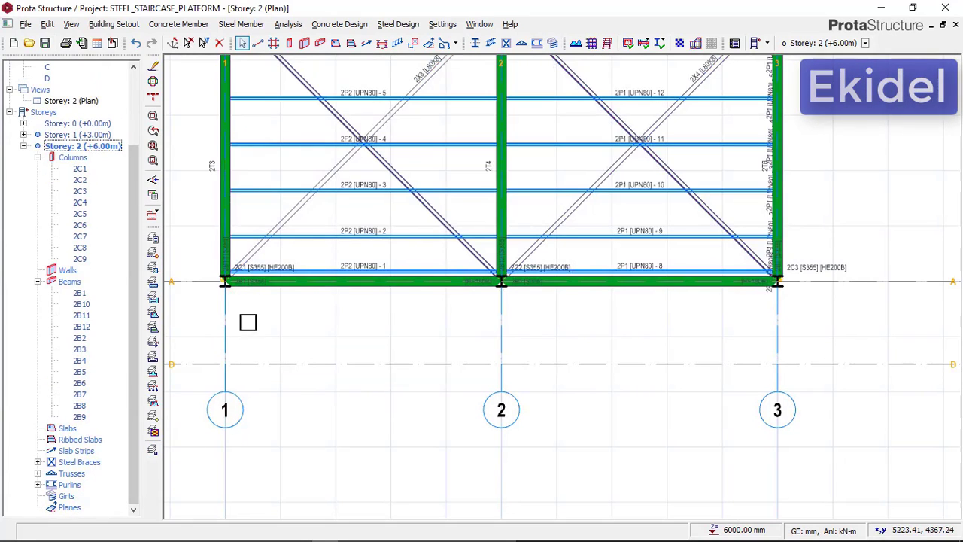
scroll(311, 276, "up", 3)
Examine the platform's railing posts and handrails in the THUMBNAIL and 20220520_222300 images in Paint
mouse_move(285, 532)
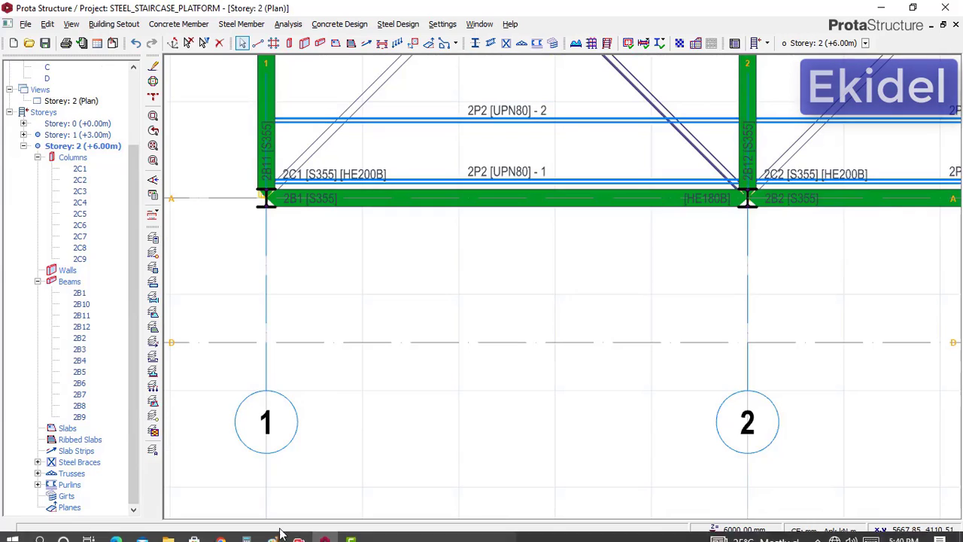
left_click(240, 481)
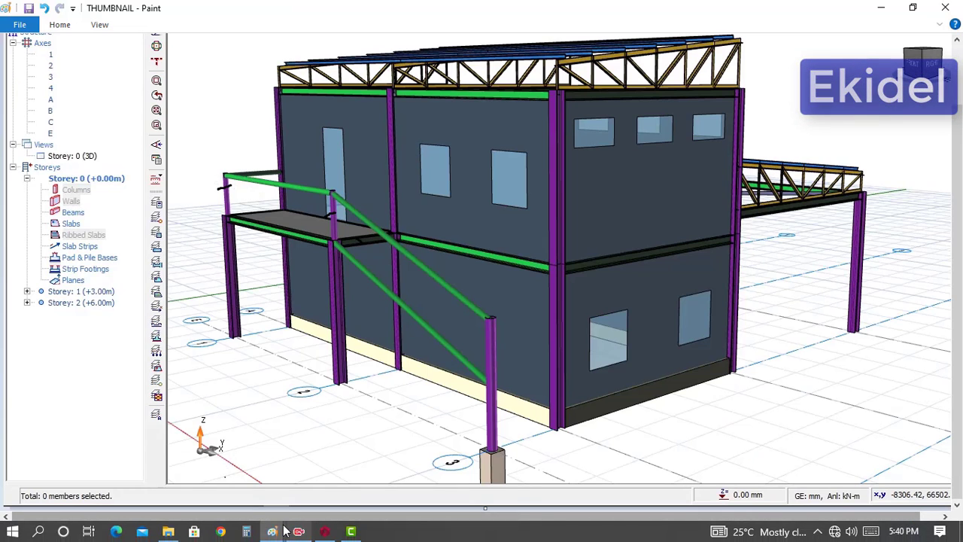
left_click(361, 473)
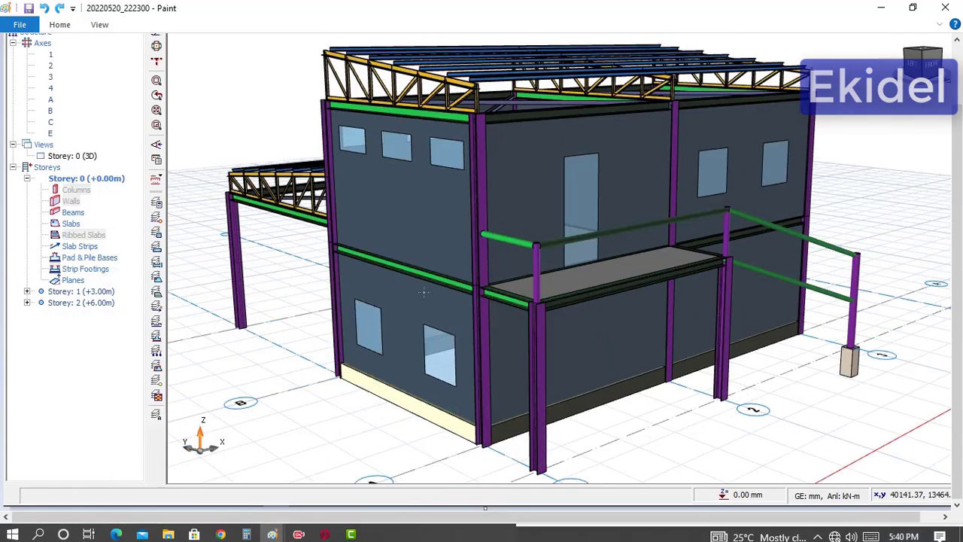
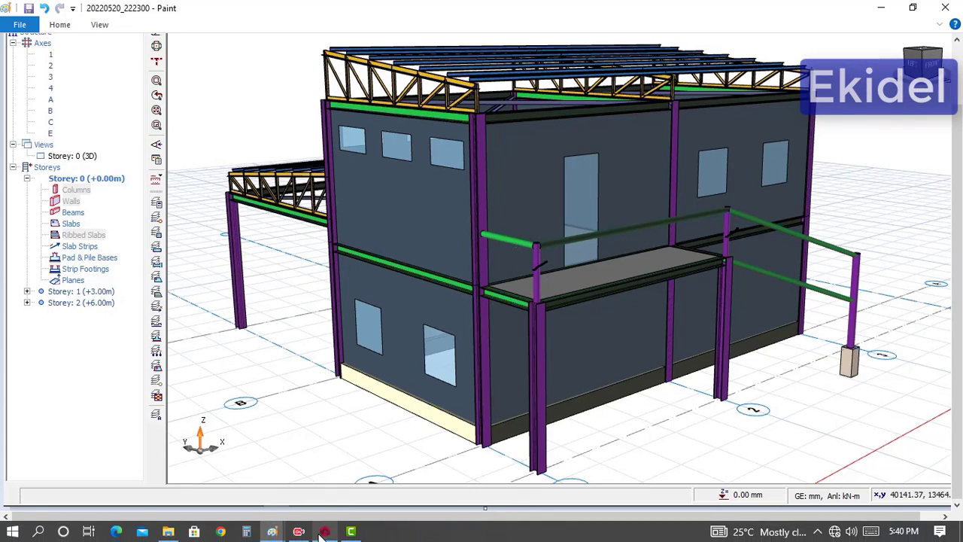
Return to ProtaStructure and set up a new steel column with the TUBO-D114.3X8 section
left_click(323, 534)
left_click(242, 44)
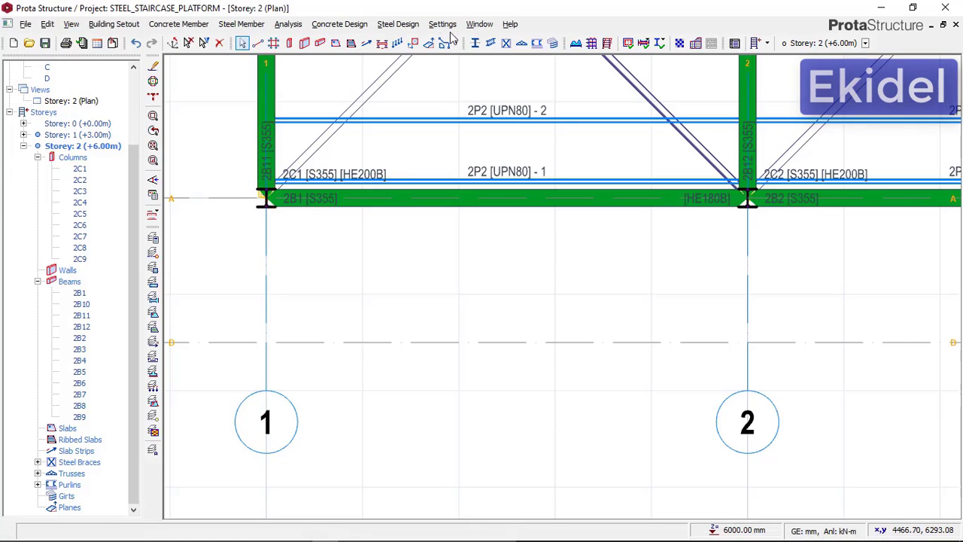
left_click(475, 43)
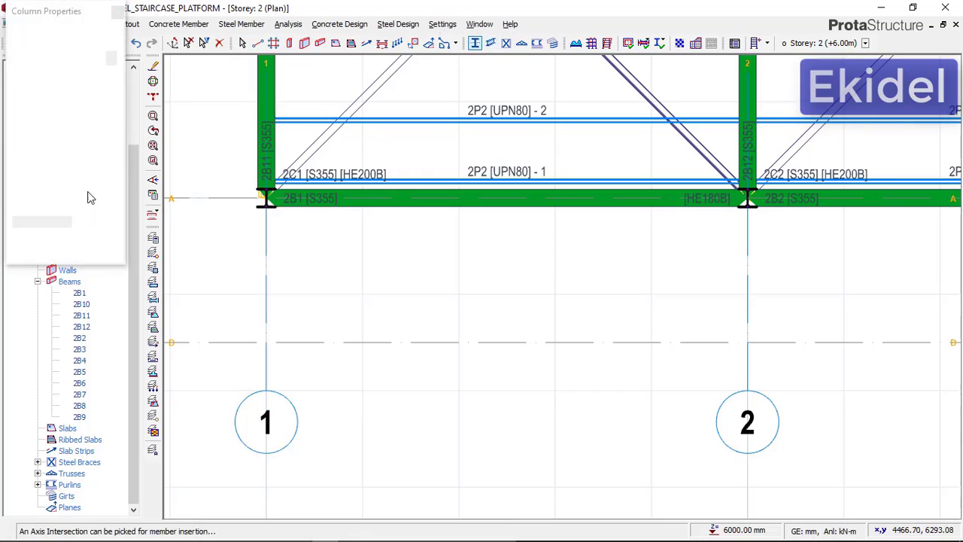
left_click(21, 97)
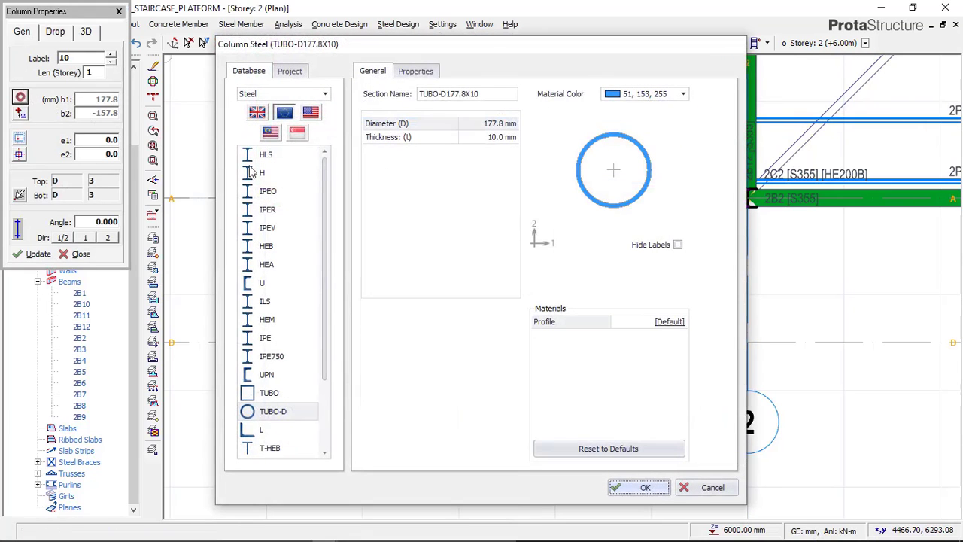
left_click(269, 414)
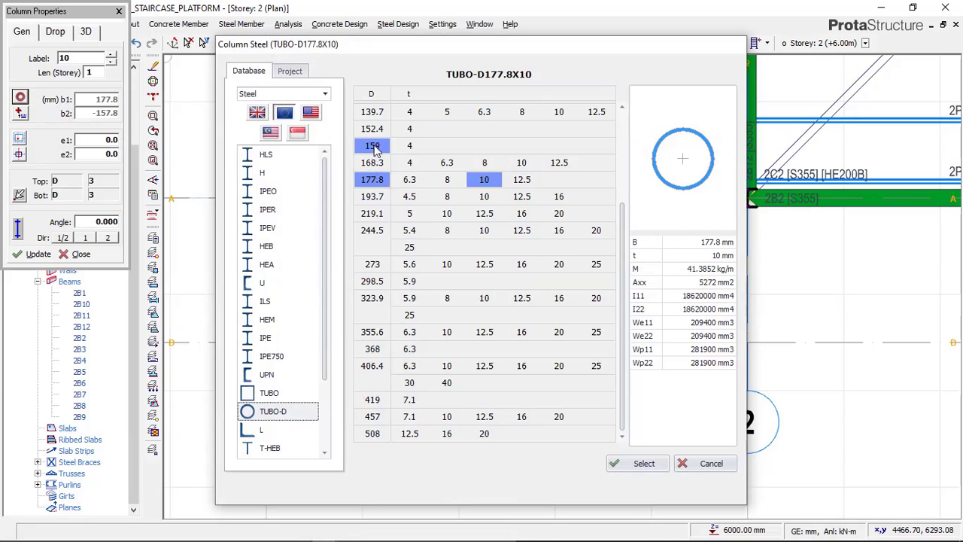
scroll(379, 203, "up", 3)
left_click(379, 196)
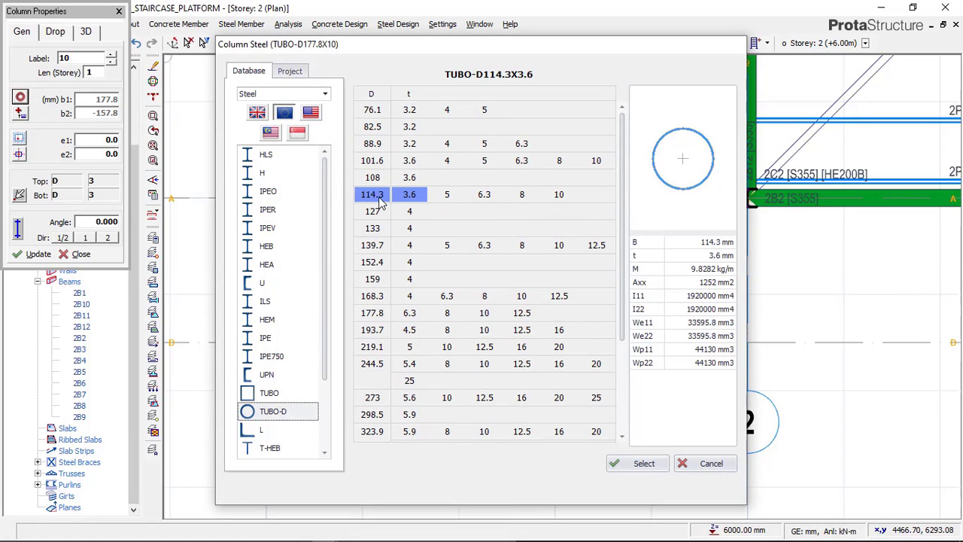
left_click(527, 194)
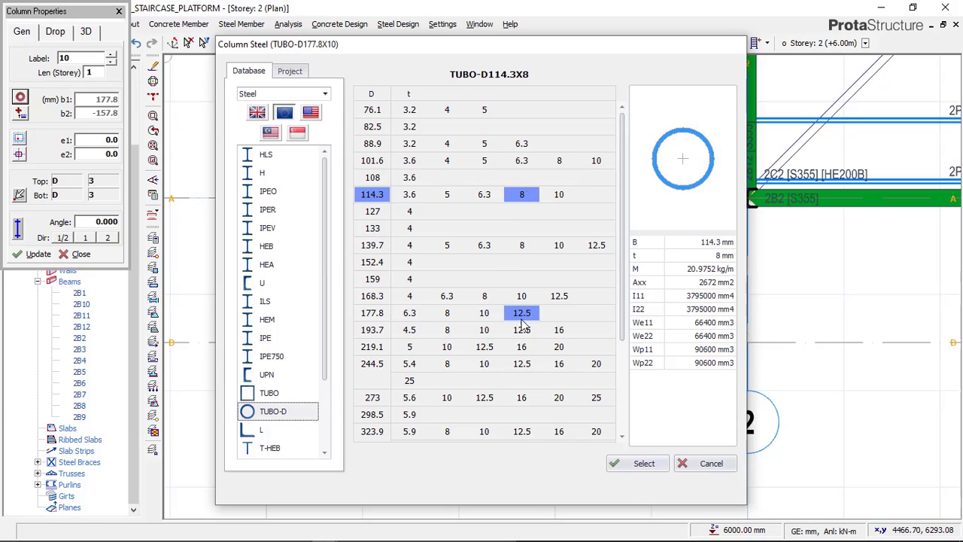
left_click(643, 463)
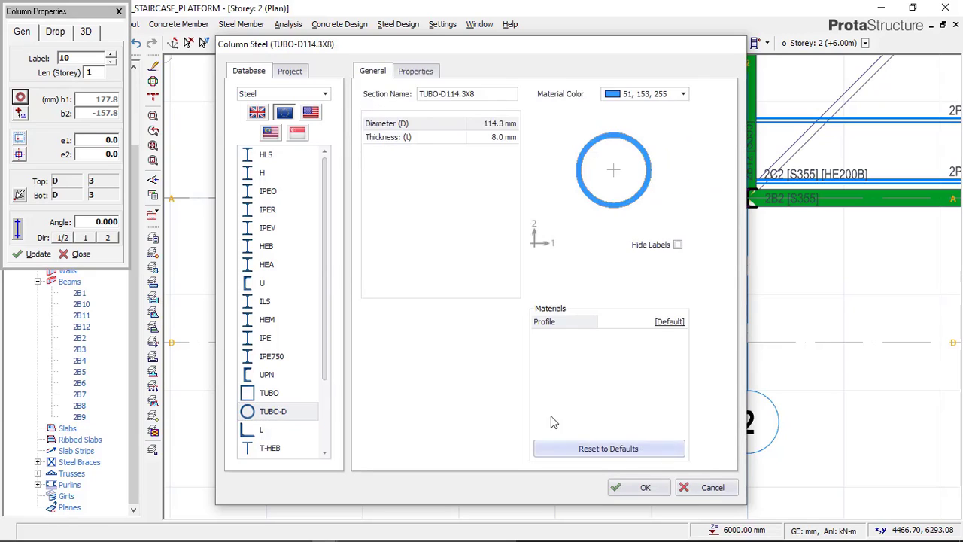
left_click(611, 486)
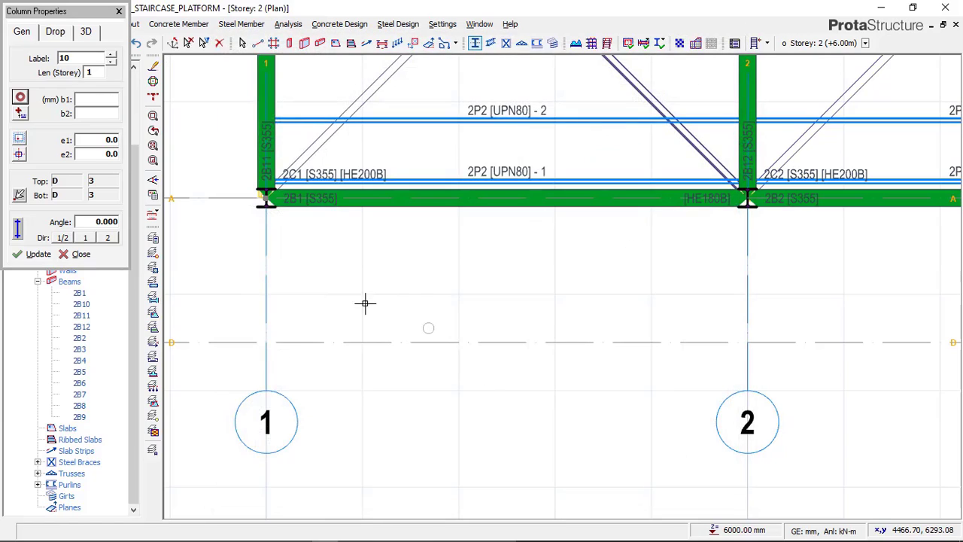
Place the tubular column at the intersection of axes D and 1, and show Storey 2 in 3D
left_click(257, 334)
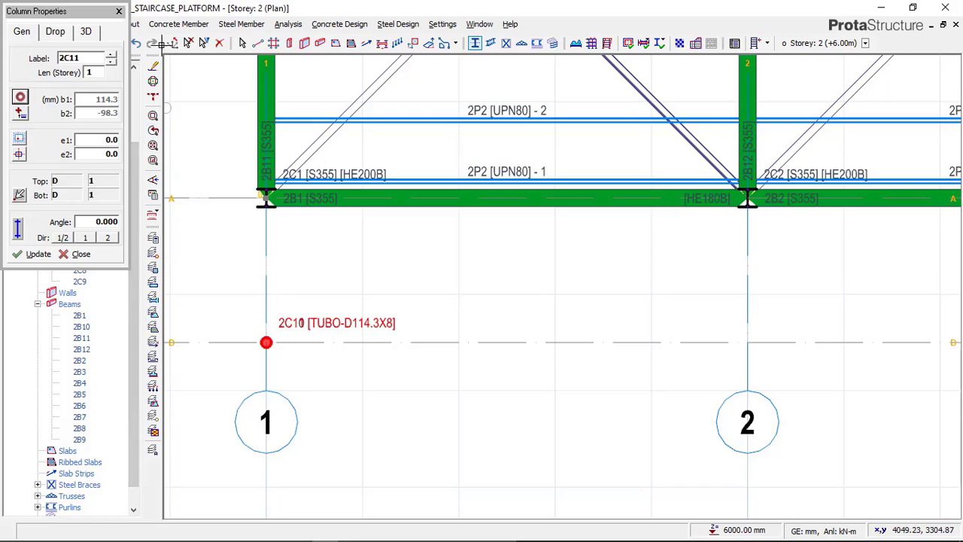
key("Escape")
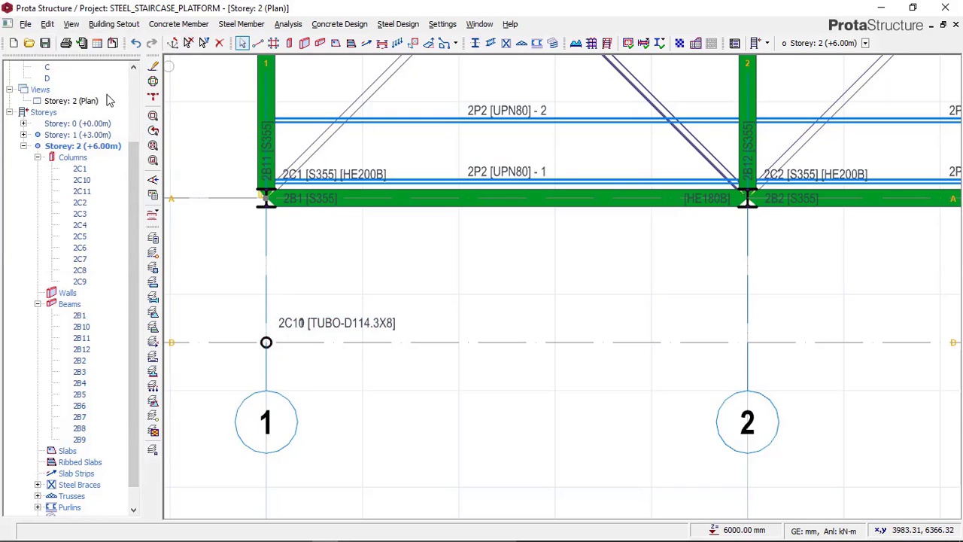
left_click(85, 104)
right_click(86, 104)
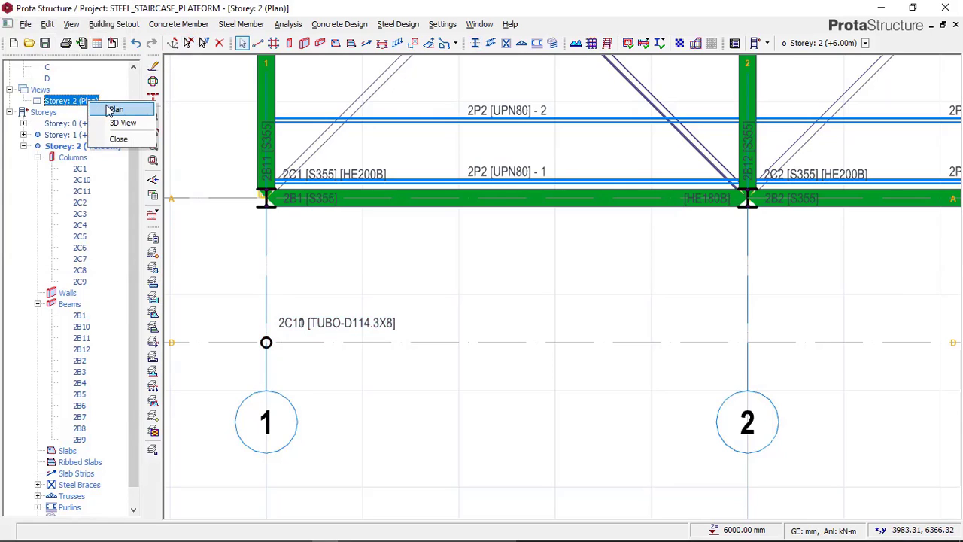
left_click(121, 123)
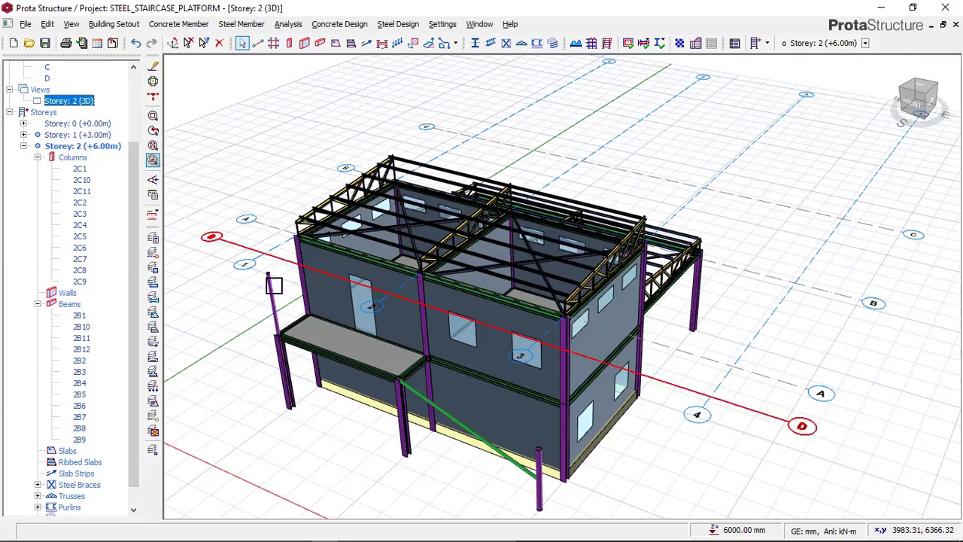
middle_click_drag(267, 370, 280, 325)
scroll(281, 325, "up", 3)
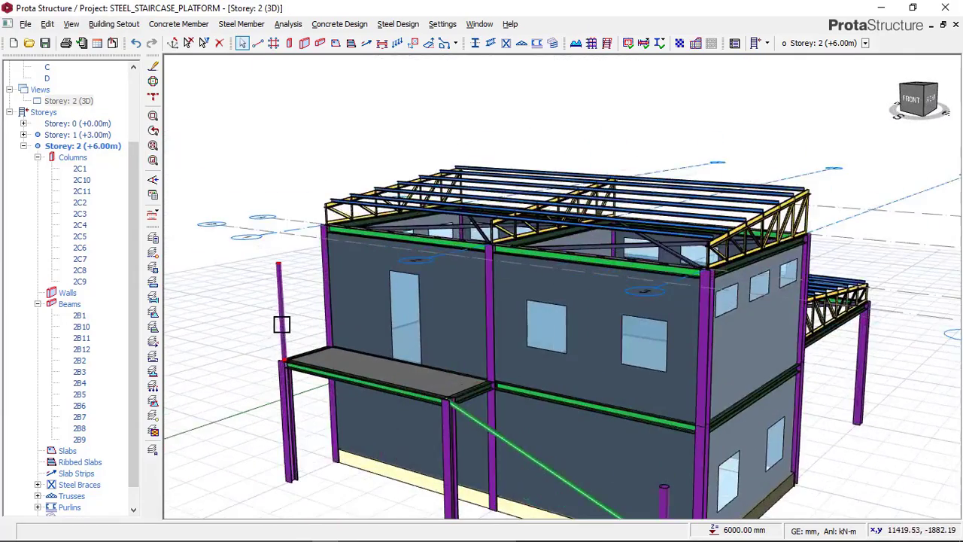
Compare the new post's height with the railing posts in the THUMBNAIL image in Paint, and return to ProtaStructure
mouse_move(275, 536)
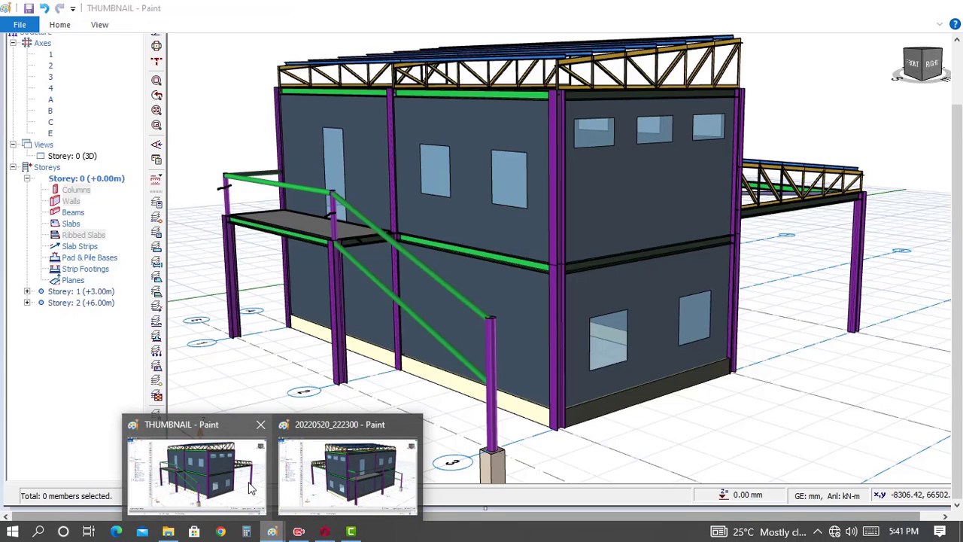
left_click(195, 463)
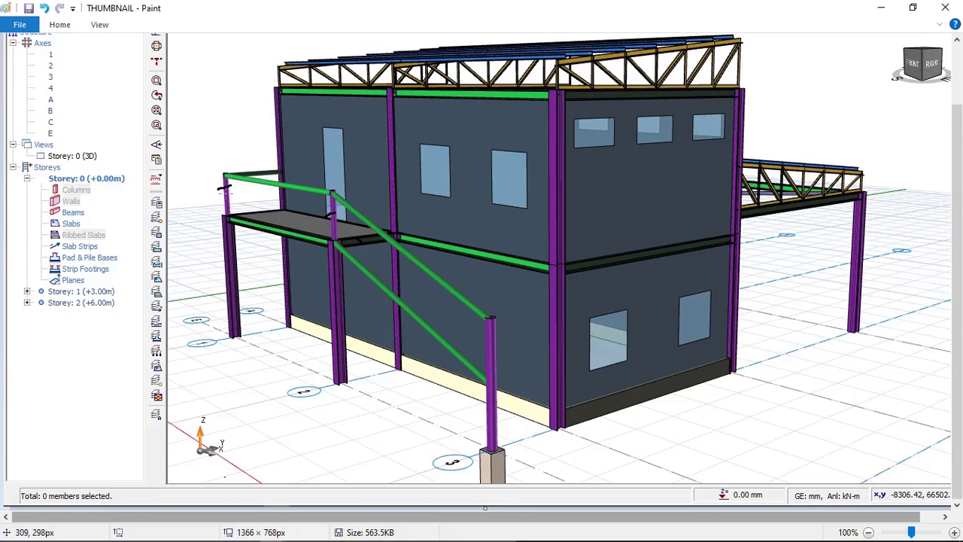
left_click(319, 531)
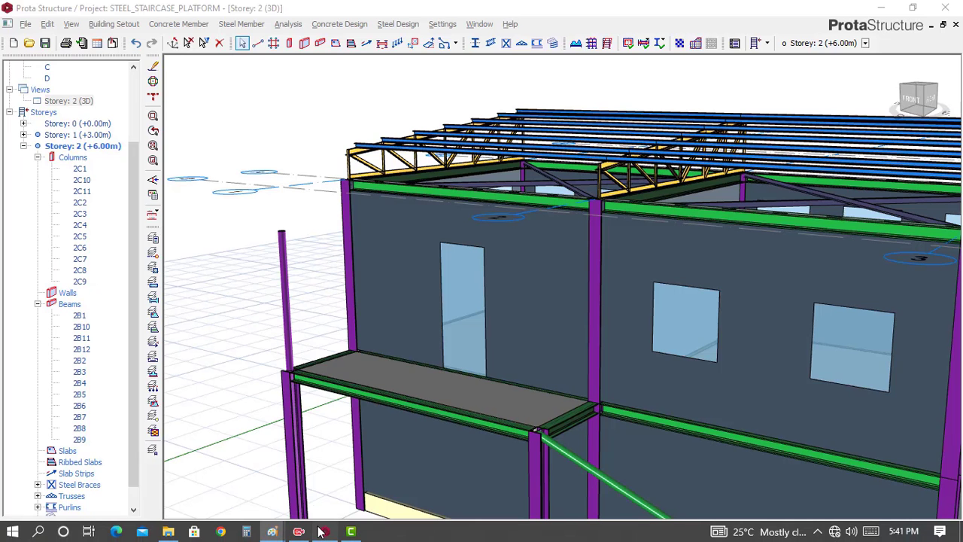
scroll(323, 272, "down", 3)
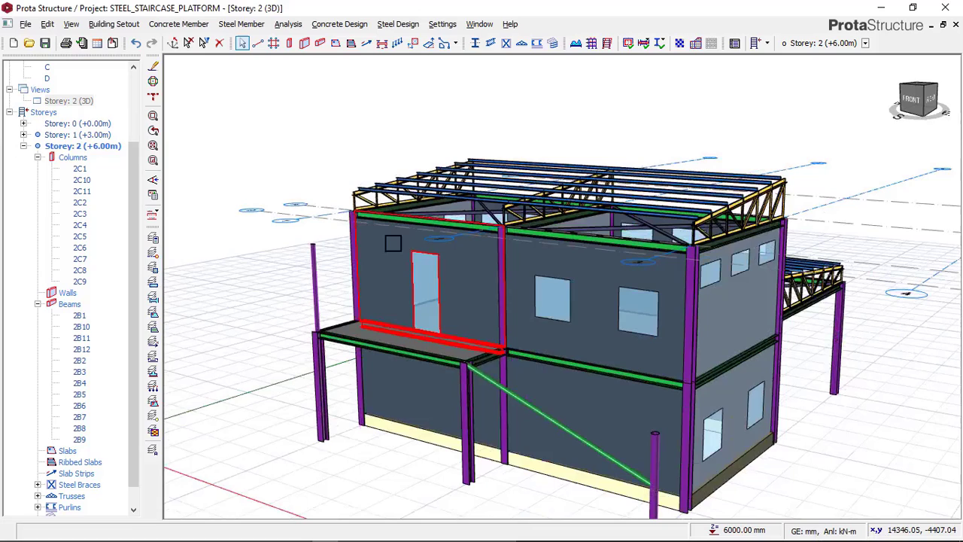
Shorten the tubular post at D/1 by setting its top del z offset to -2000 mm
left_click(315, 264)
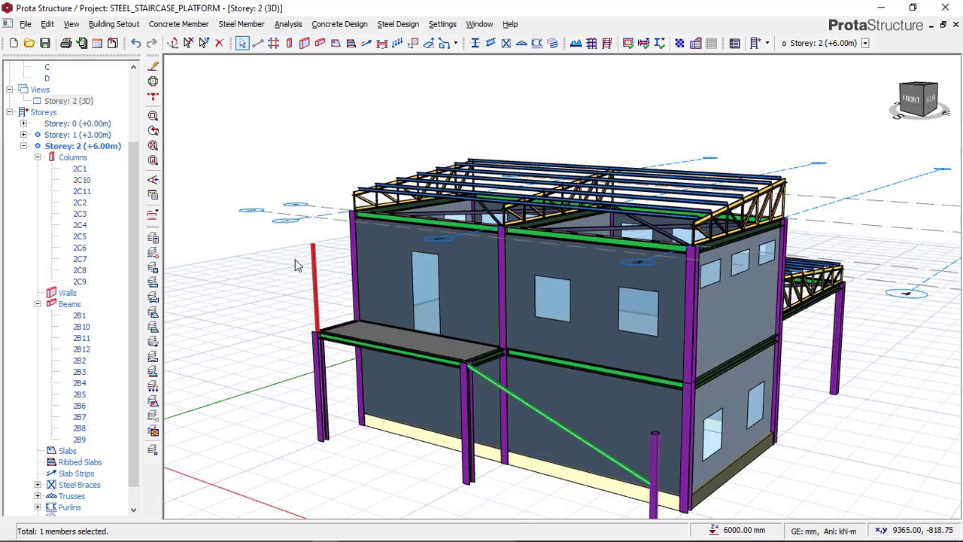
right_click(298, 264)
key("Escape")
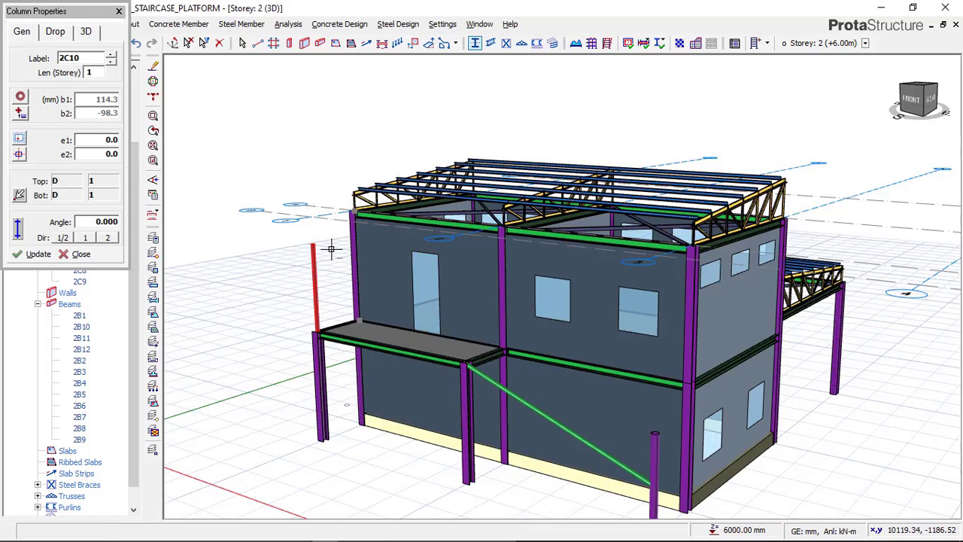
scroll(308, 256, "down", 2)
left_click(88, 32)
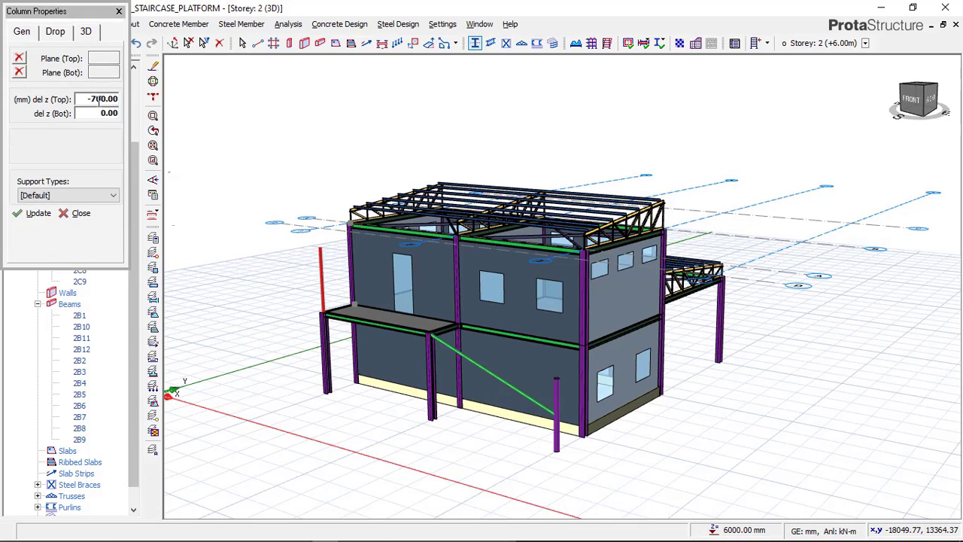
left_click(98, 99)
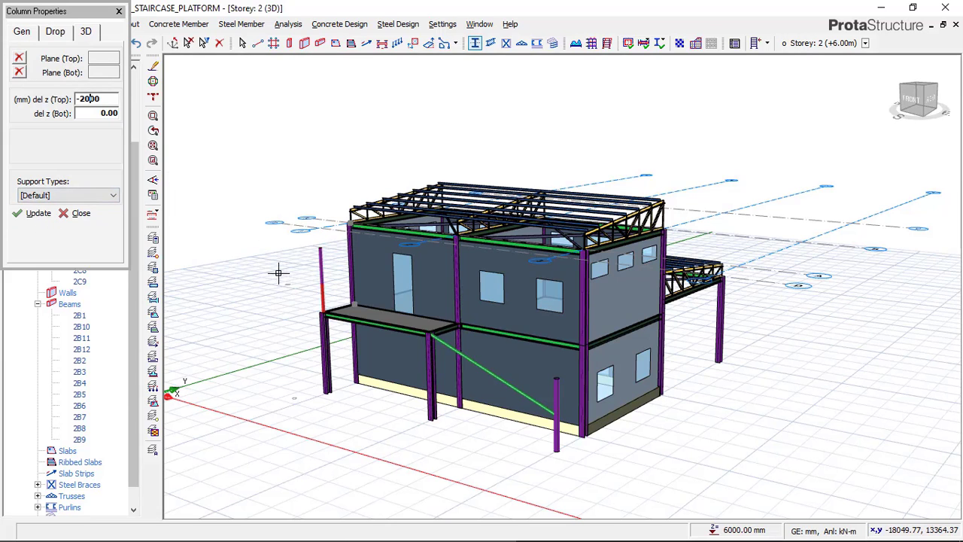
Clear the selection and delete the duplicate full-height tubular column overlapping the shortened post at D/1
scroll(279, 269, "up", 5)
left_click(195, 48)
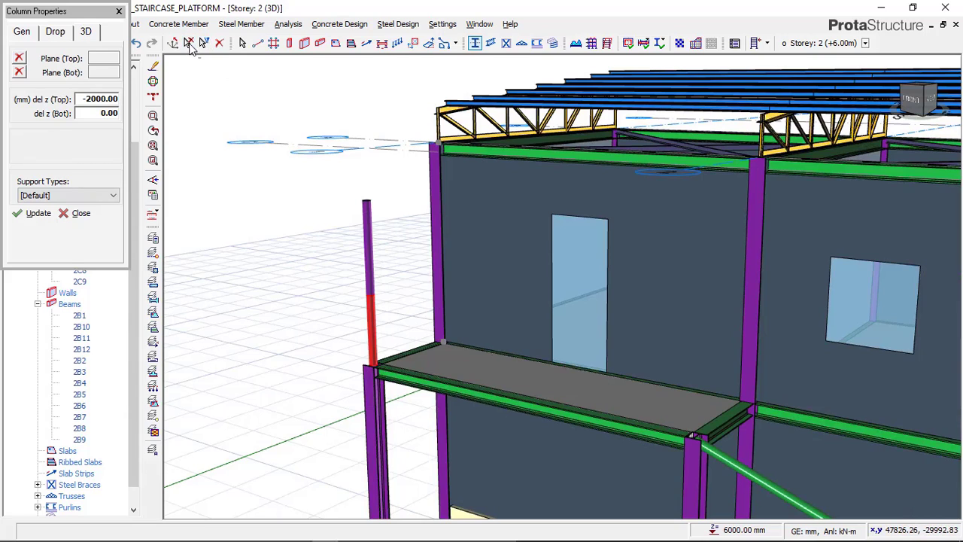
left_click(190, 44)
left_click(380, 204)
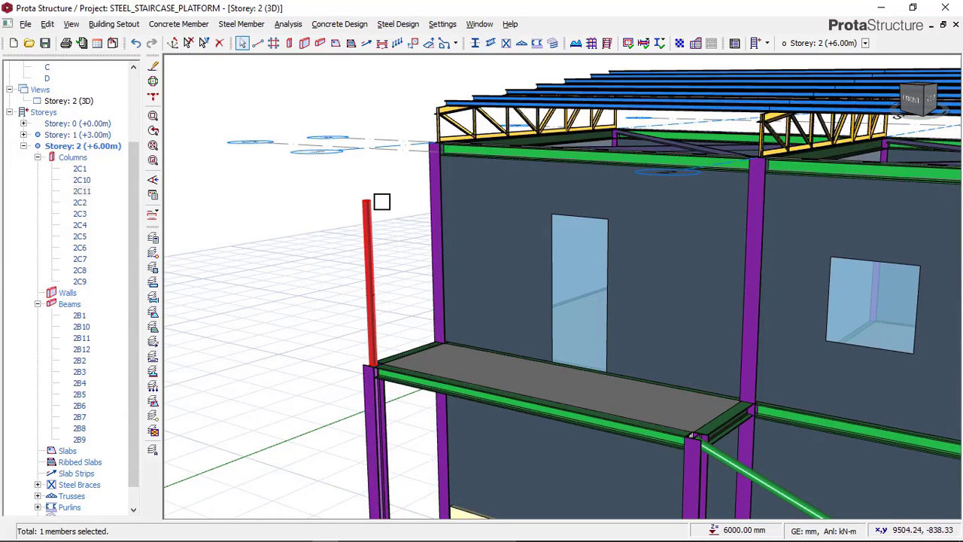
key("Delete")
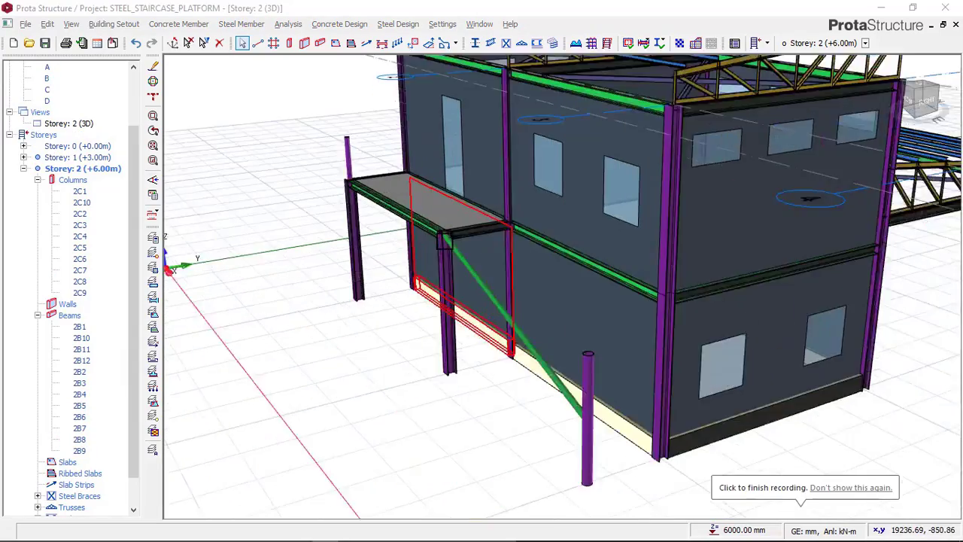
Examine the shortened railing post and the platform corner where the sloping beam starts in the 3D view
scroll(439, 229, "up", 3)
mouse_move(437, 236)
middle_mouse_down()
mouse_move(405, 239)
mouse_move(442, 240)
middle_mouse_up()
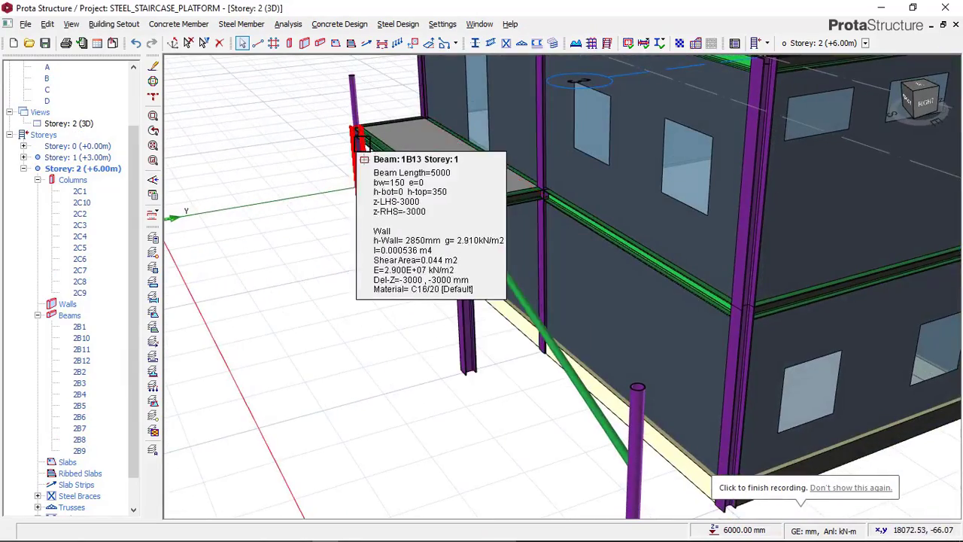
scroll(367, 102, "up", 3)
middle_click_drag(586, 325, 471, 324)
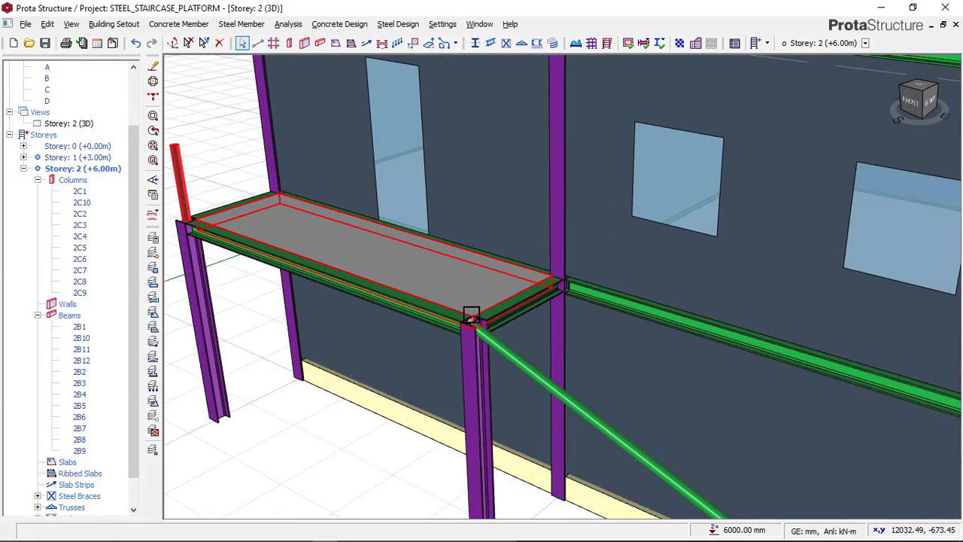
left_click(471, 316)
scroll(401, 331, "down", 3)
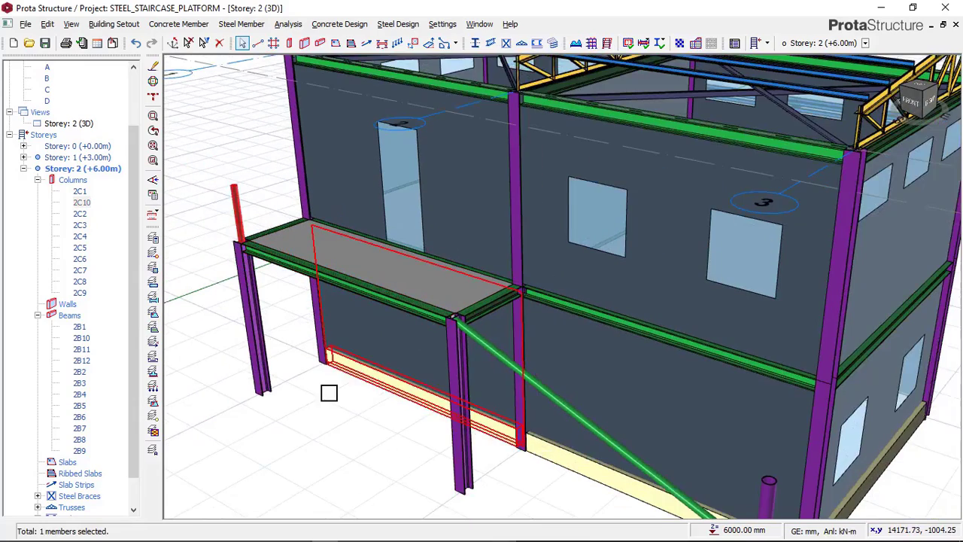
left_click(331, 413)
Compare the platform's railing posts with the 20220520_222300 image in Paint, and return to the 3D model in ProtaStructure
mouse_move(311, 528)
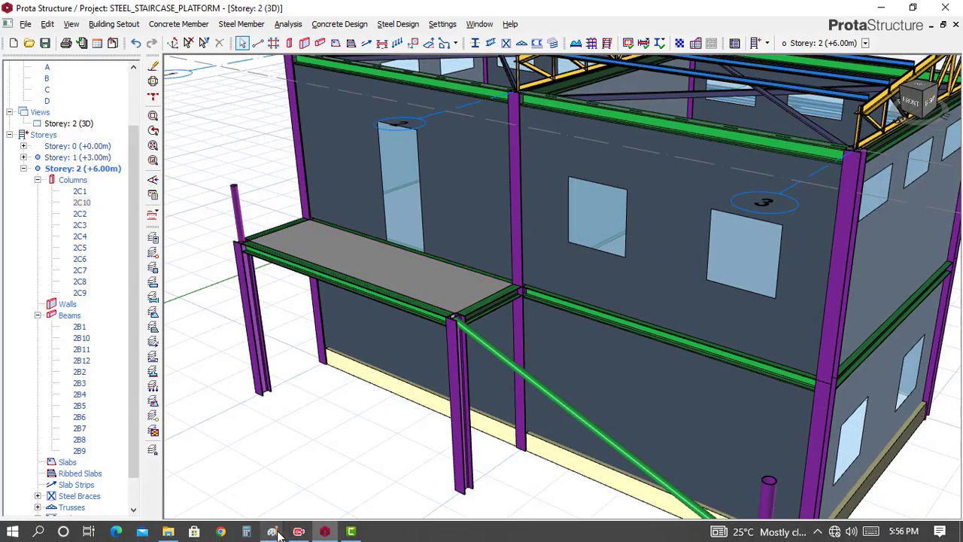
left_click(272, 531)
left_click(345, 479)
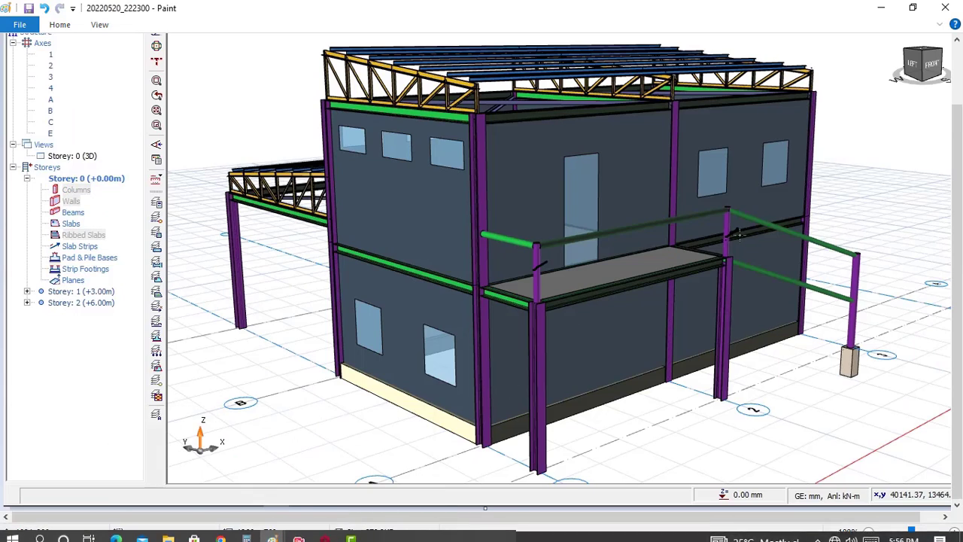
scroll(733, 291, "down", 2)
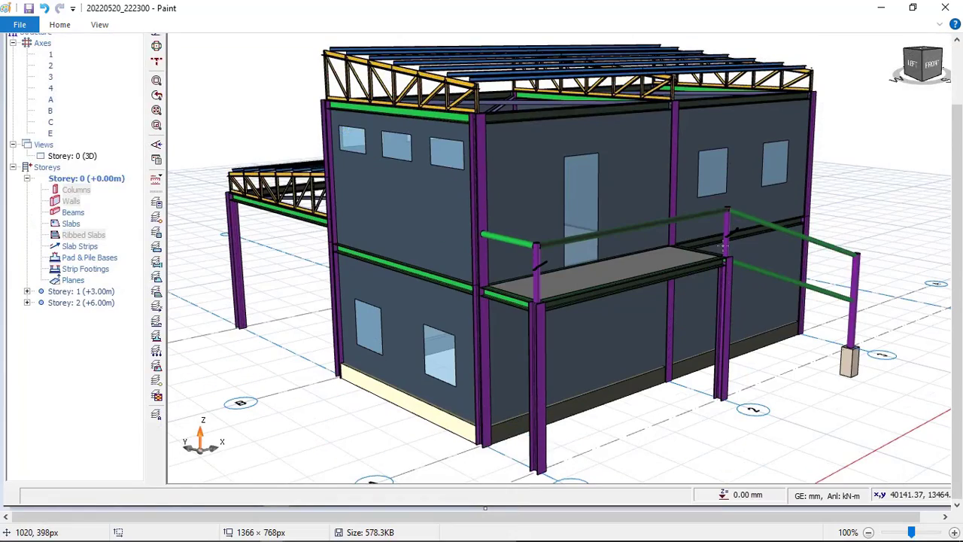
left_click(326, 535)
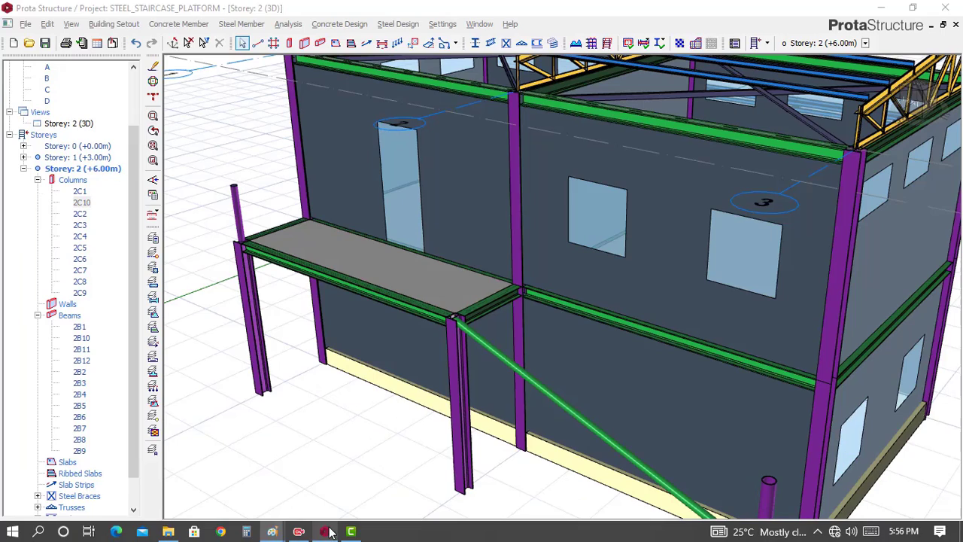
scroll(464, 239, "down", 5)
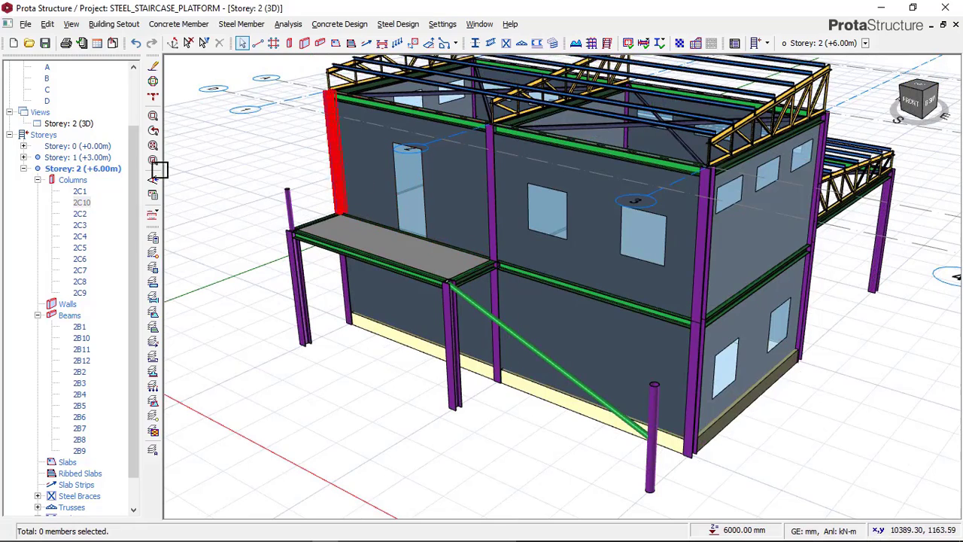
Display Storey 2 in plan view around the intersection of axes D and 2
left_click(86, 126)
right_click(91, 125)
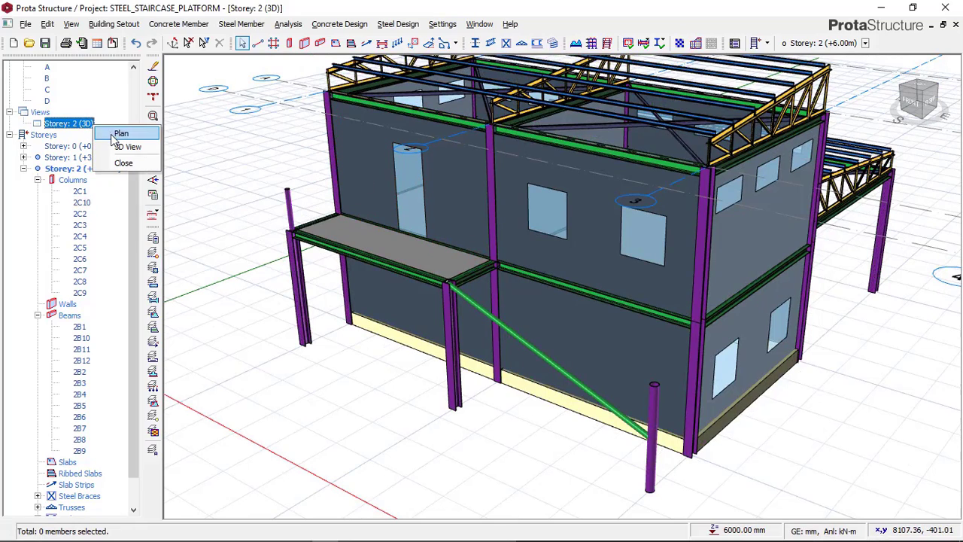
left_click(114, 134)
scroll(518, 350, "down", 2)
scroll(481, 363, "up", 8)
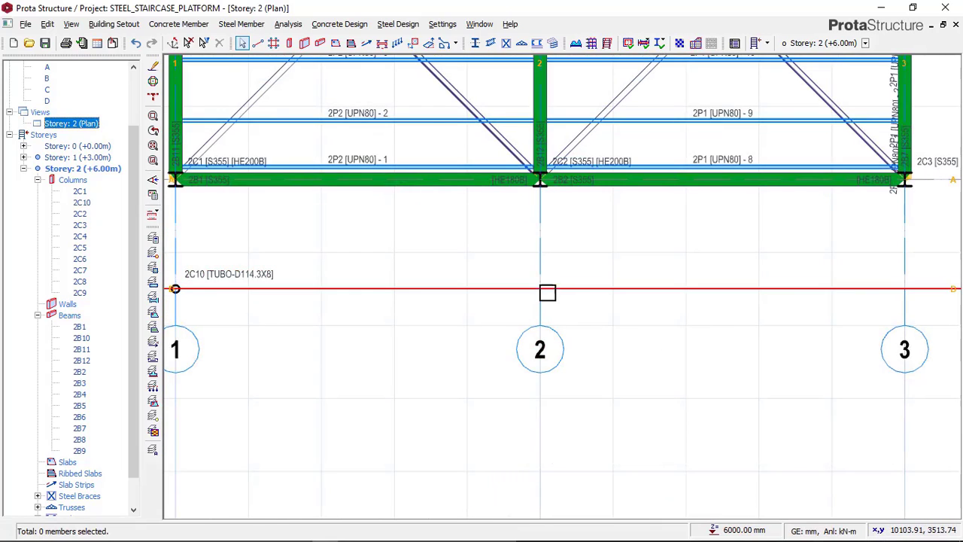
scroll(547, 292, "up", 1)
scroll(547, 292, "up", 1)
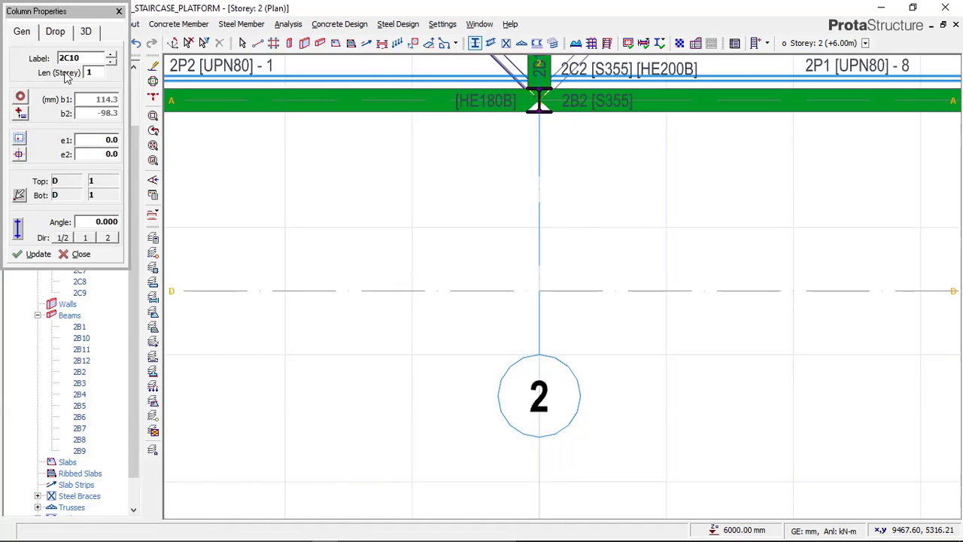
Insert a TUBO-D114.3X8 steel column at the intersection of axes D and 2
left_click(20, 98)
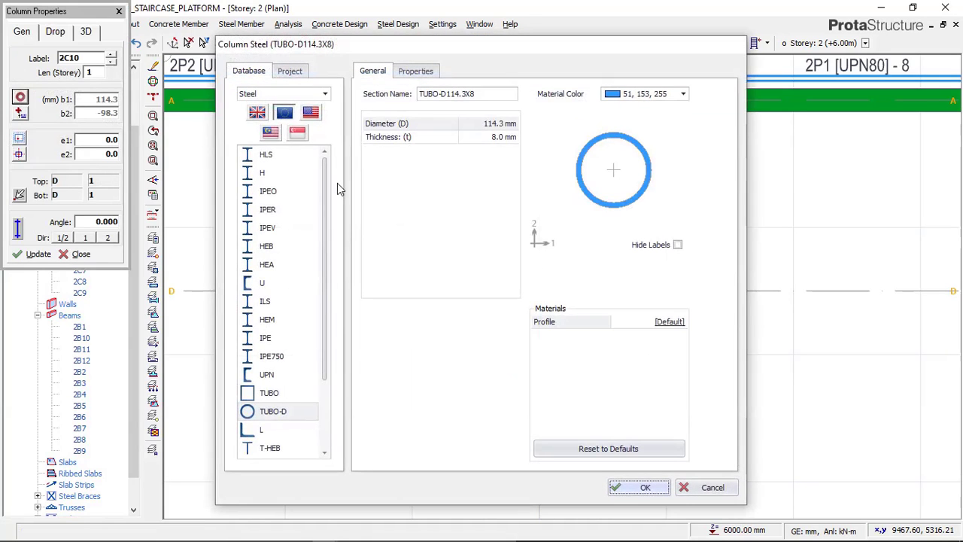
left_click(271, 412)
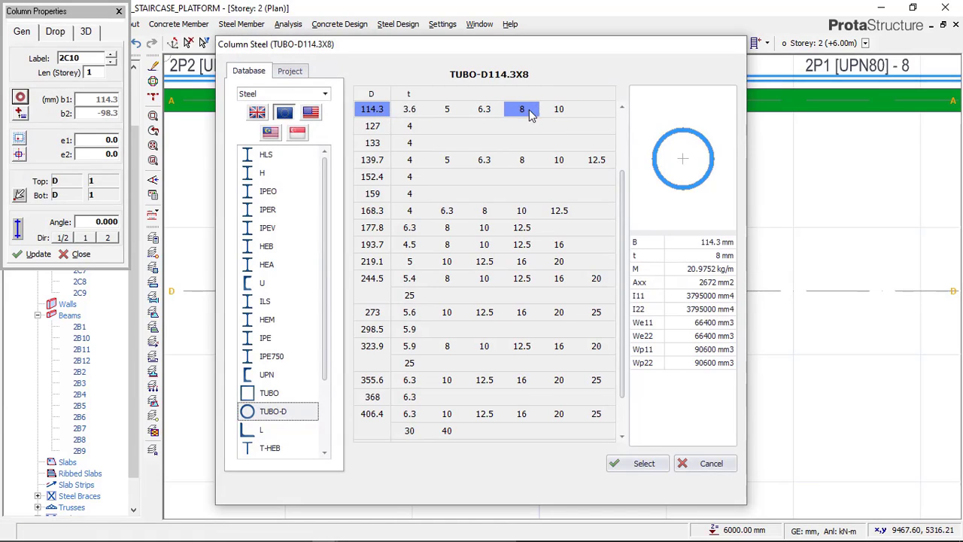
left_click(636, 463)
left_click(632, 487)
scroll(526, 264, "down", 2)
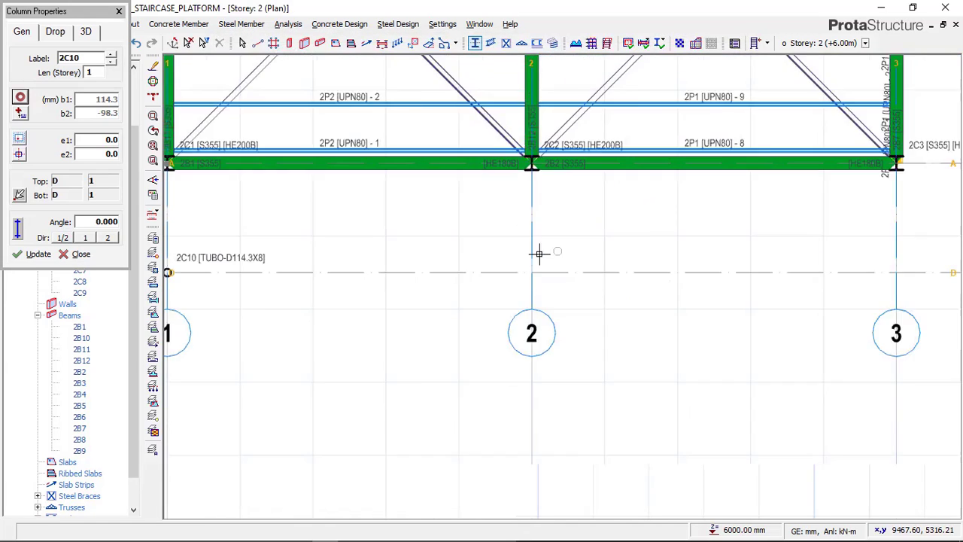
scroll(530, 260, "up", 1)
left_click(416, 235)
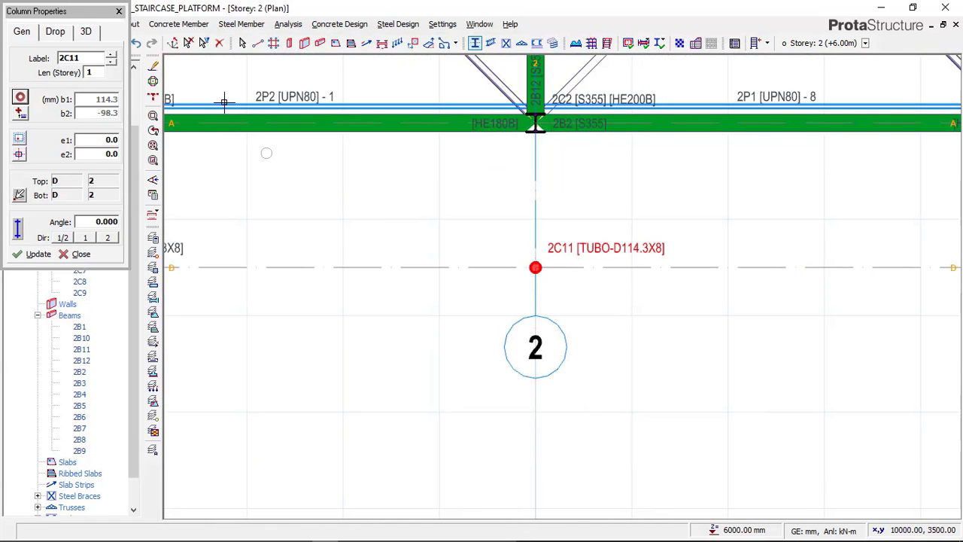
key("Escape")
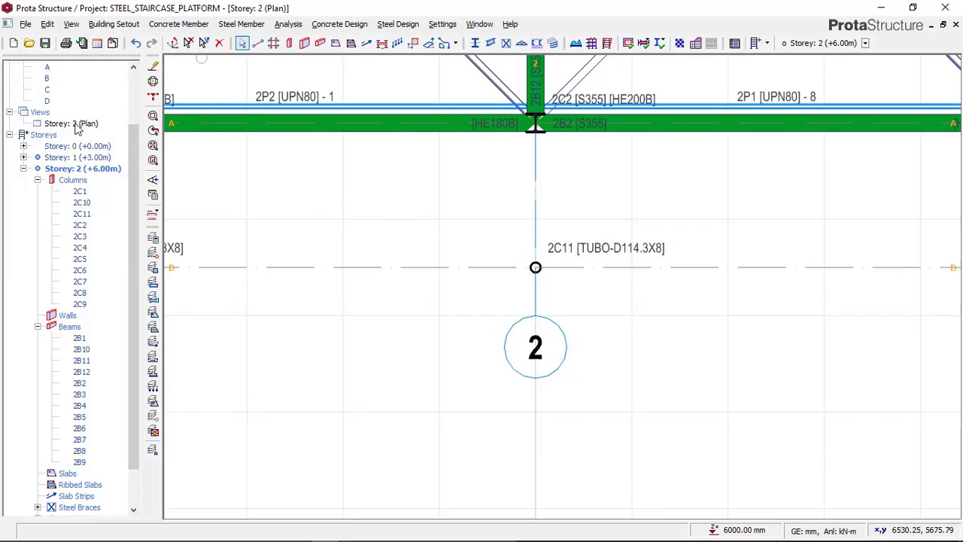
Return Storey 2 to the 3D view and examine the railing posts at both outer corners of the platform
left_click(71, 124)
right_click(79, 124)
left_click(114, 146)
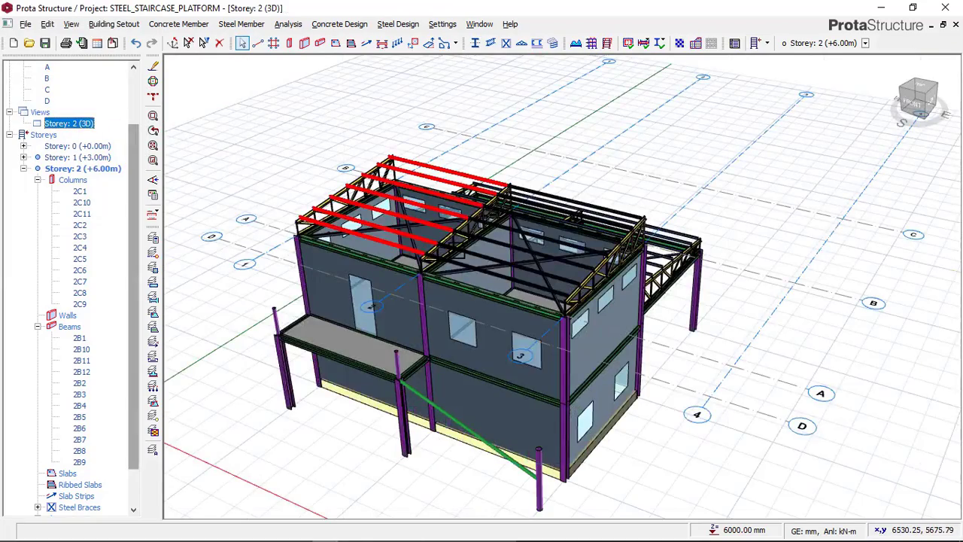
scroll(391, 345, "up", 2)
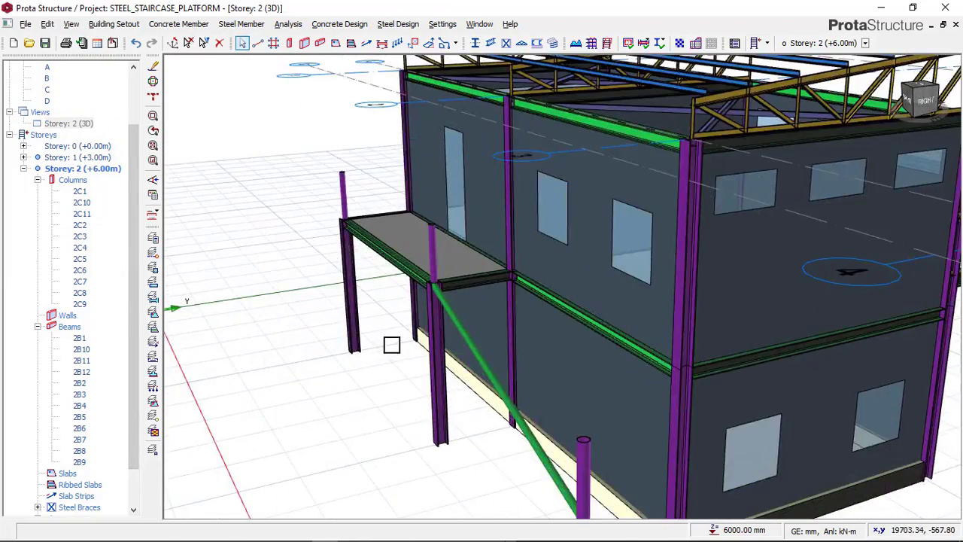
scroll(352, 342, "down", 1)
middle_click_drag(354, 342, 456, 326)
middle_click_drag(379, 363, 444, 314)
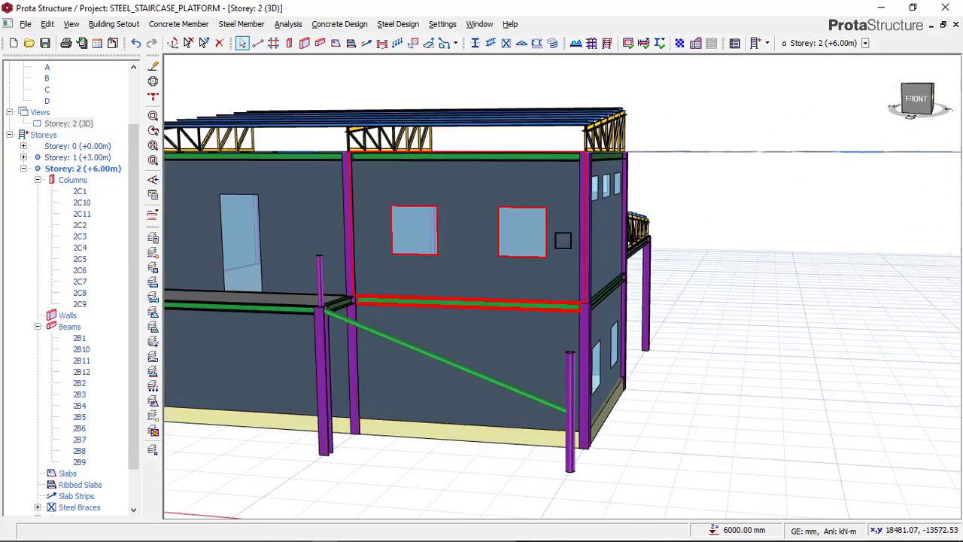
scroll(446, 322, "down", 2)
middle_click_drag(334, 339, 322, 297)
scroll(298, 266, "up", 1)
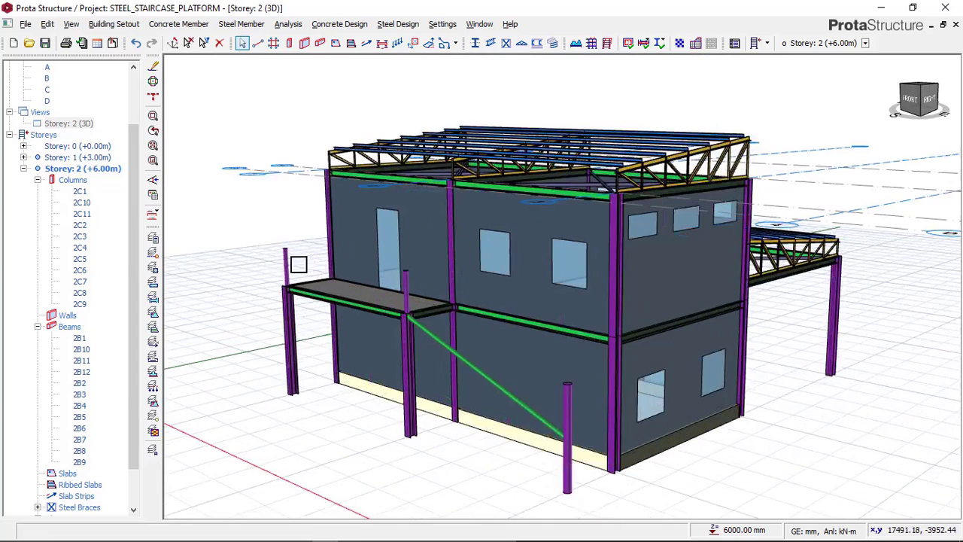
left_click(286, 259)
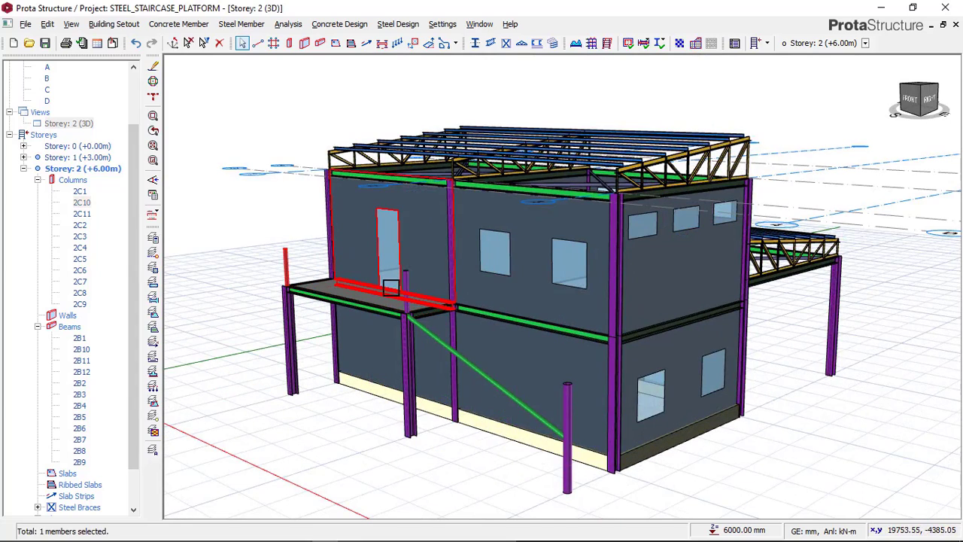
scroll(301, 251, "up", 2)
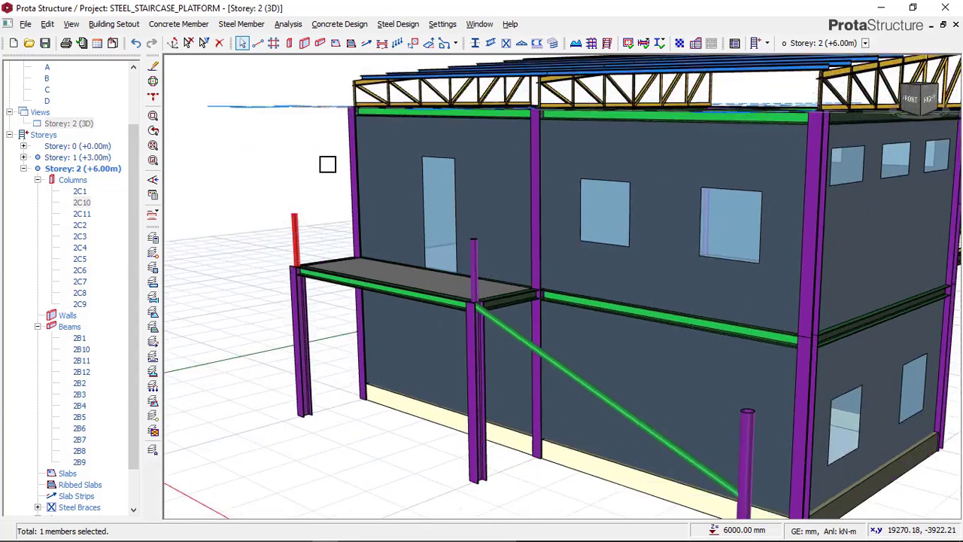
scroll(308, 195, "down", 2)
Check the railing layout in the THUMBNAIL image in Paint, and return to the model in ProtaStructure
mouse_move(399, 540)
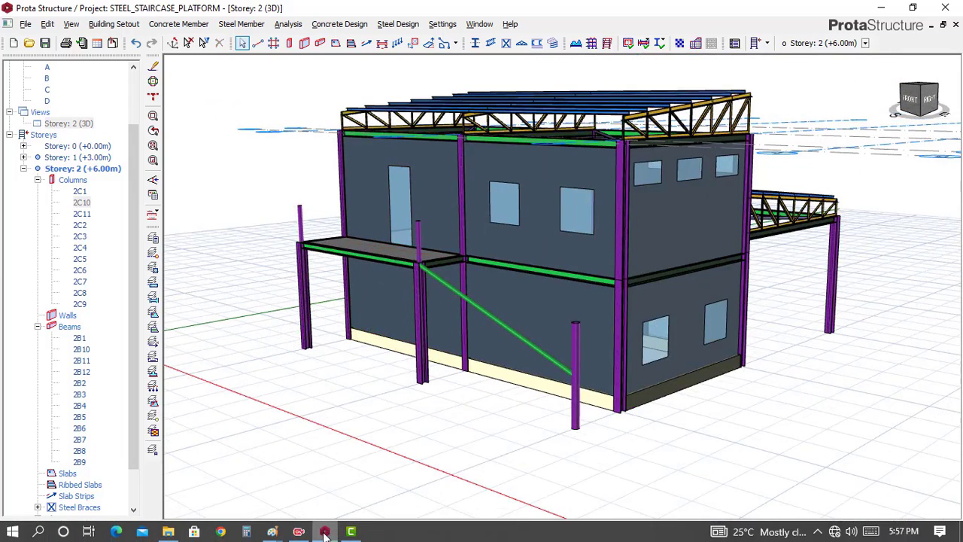
left_click(277, 535)
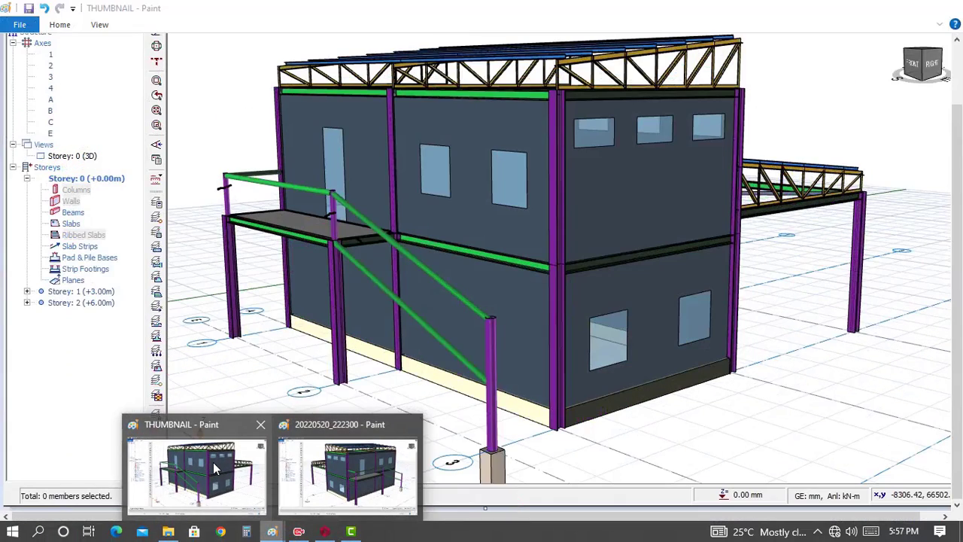
left_click(199, 463)
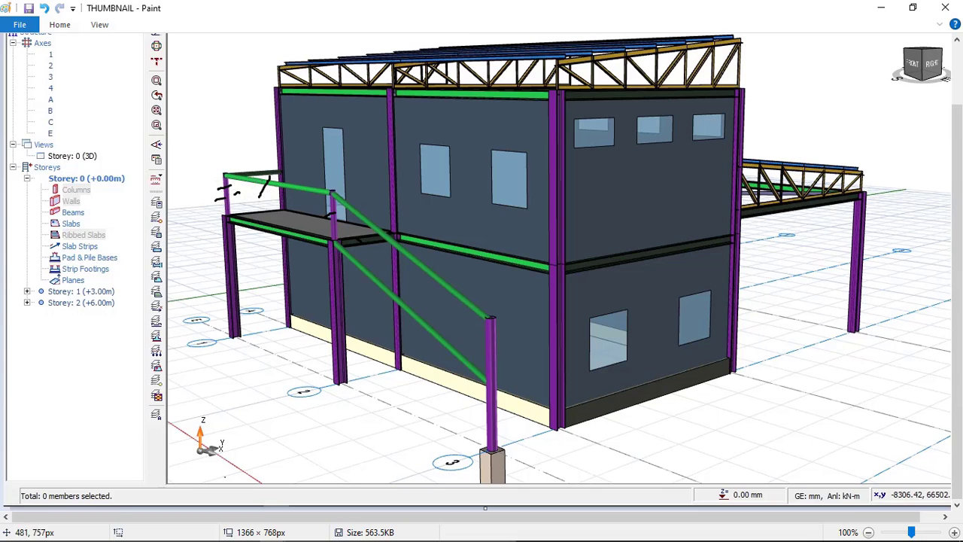
left_click(325, 531)
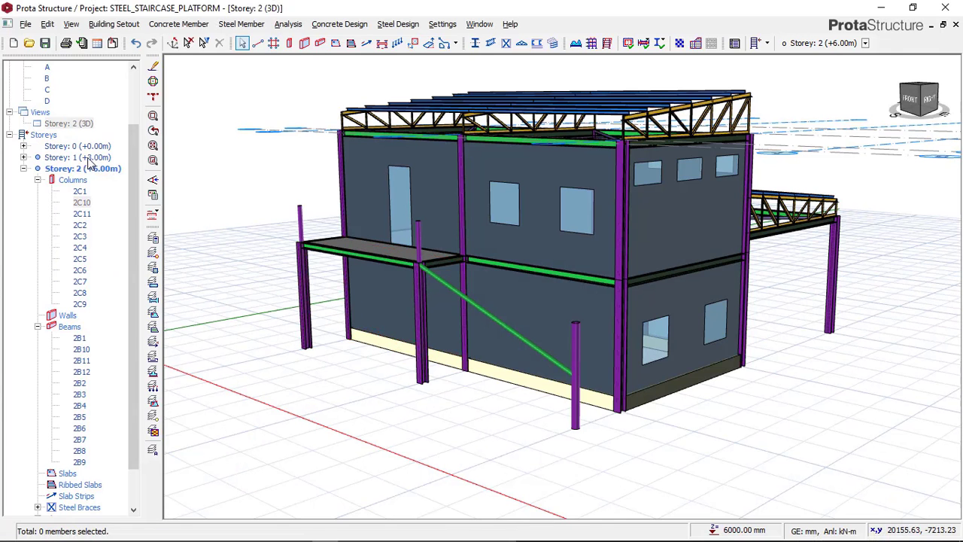
Show Storey 2 in plan view and open the section manager for a new steel beam
left_click(84, 123)
right_click(86, 124)
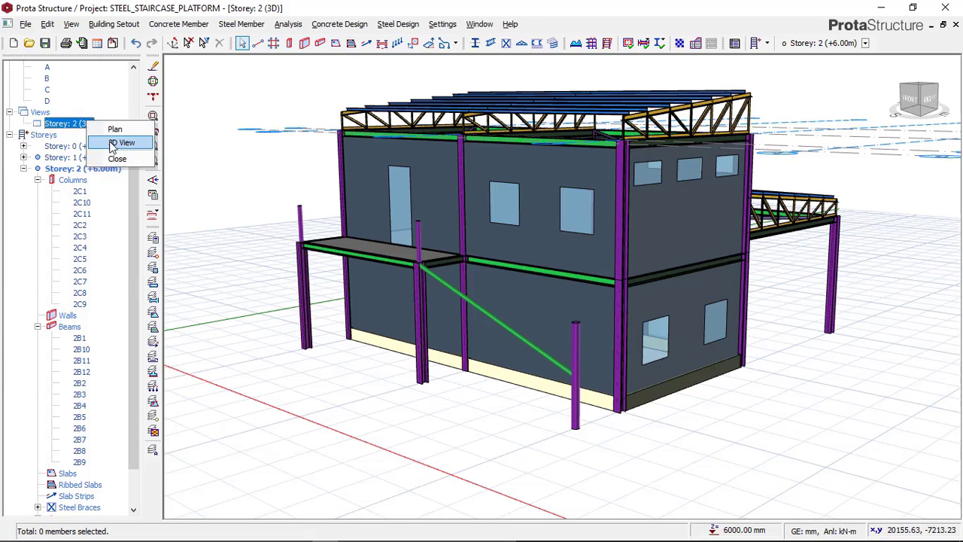
left_click(114, 130)
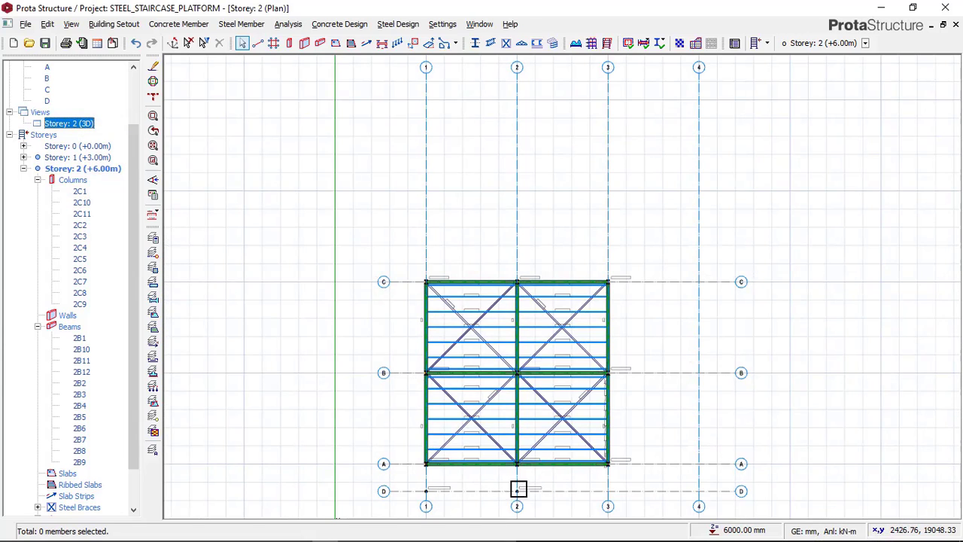
scroll(511, 492, "up", 4)
middle_click_drag(500, 496, 517, 370)
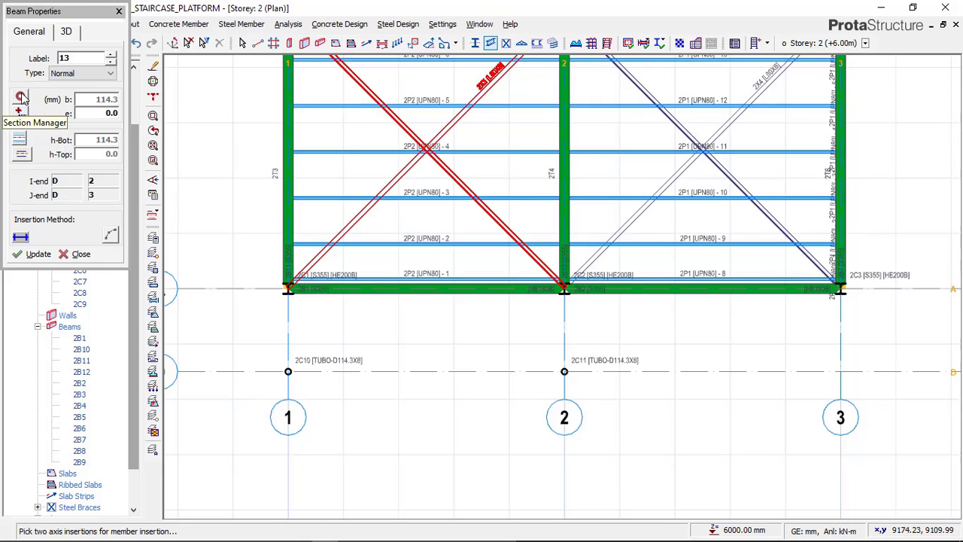
left_click(21, 97)
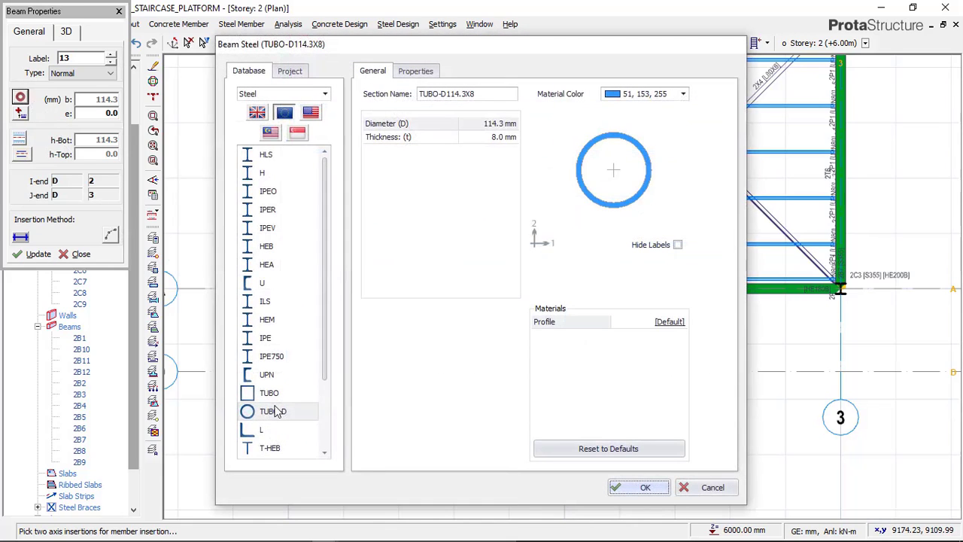
Compare the railing beams in the 20220520_222300 and THUMBNAIL images in Paint, and return to the beam section selection in ProtaStructure
mouse_move(273, 532)
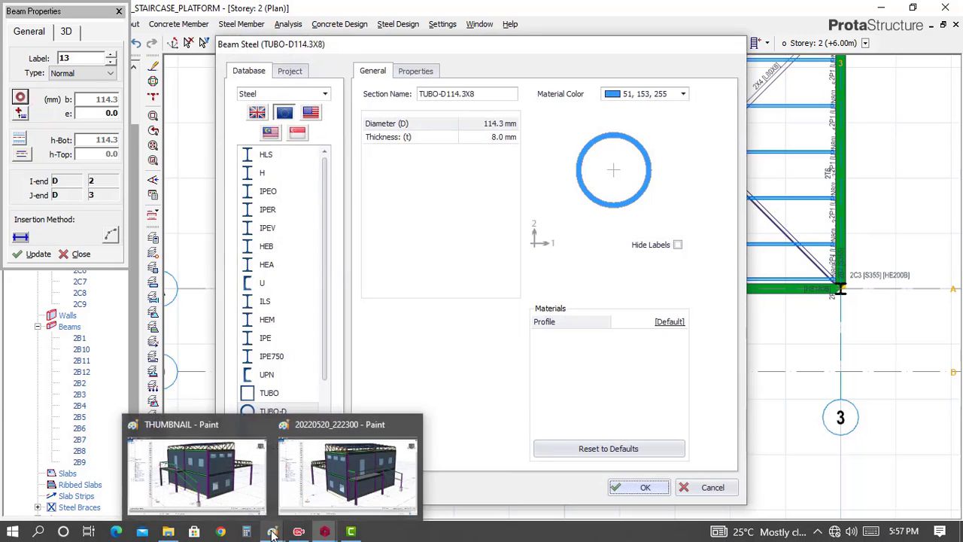
left_click(325, 485)
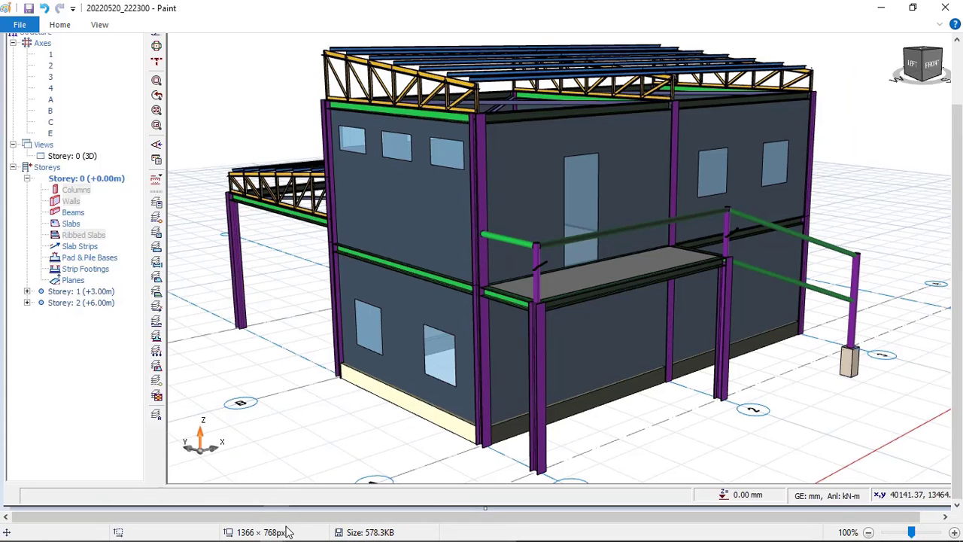
mouse_move(276, 535)
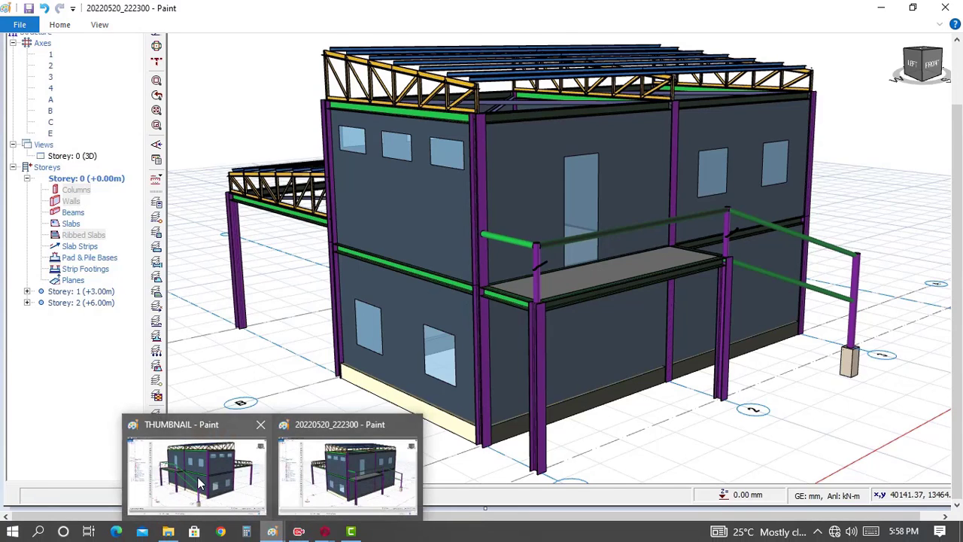
left_click(202, 480)
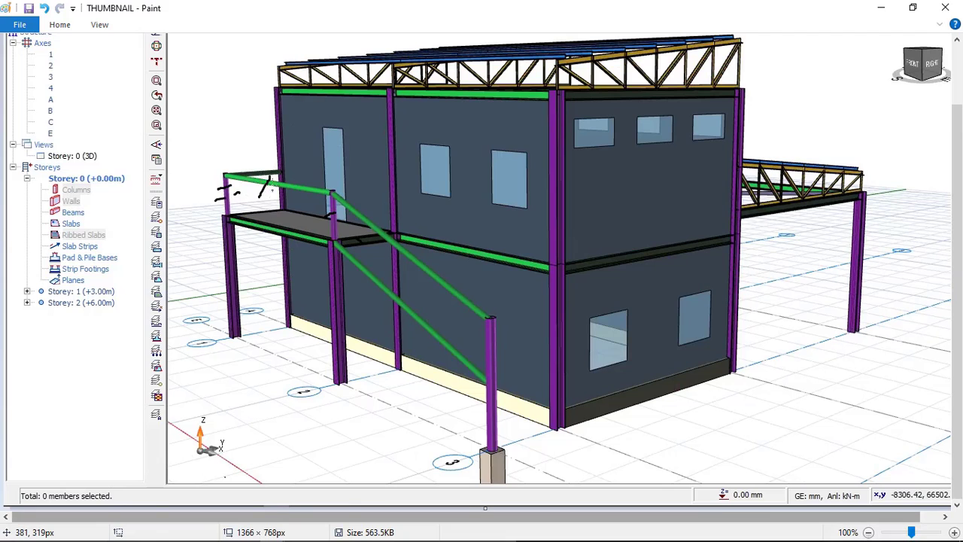
mouse_move(335, 538)
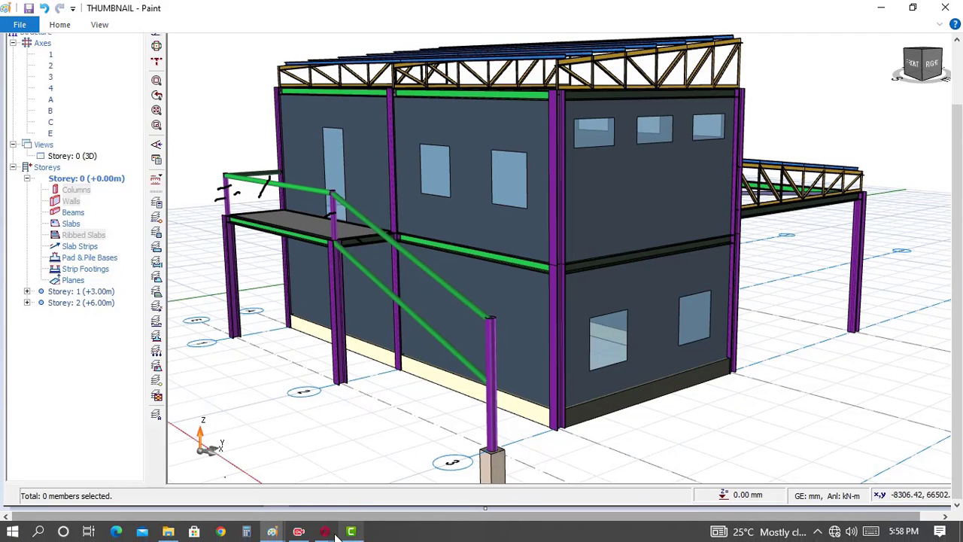
left_click(355, 467)
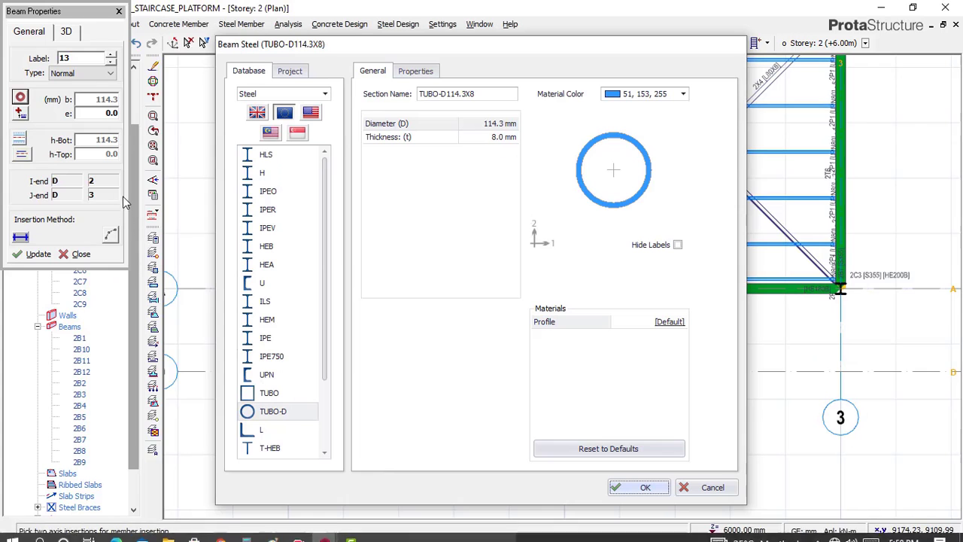
Set the new beam's steel section to TUBO-D114.3X8, with diameter 114.3 mm and thickness 8 mm
left_click(273, 412)
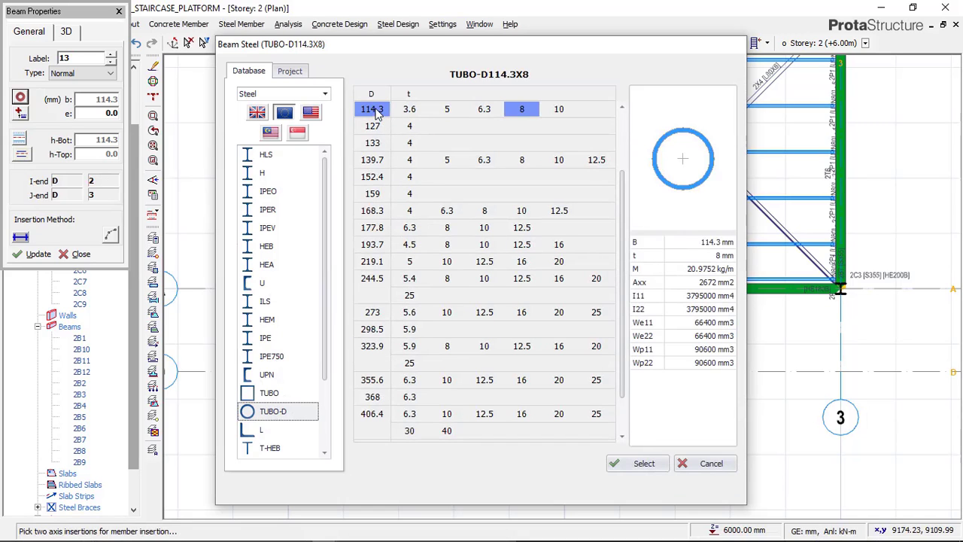
left_click(408, 109)
left_click(524, 109)
left_click(644, 464)
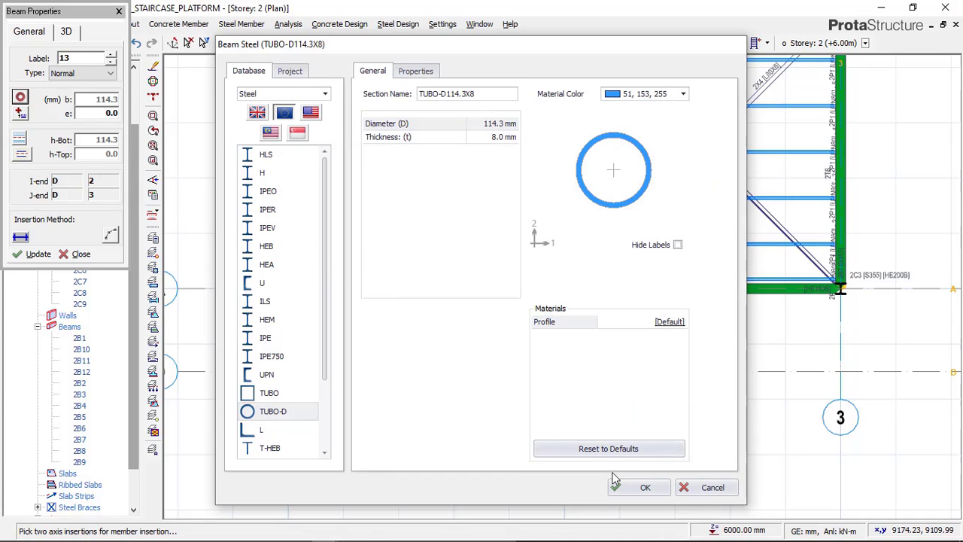
left_click(638, 487)
Set the beam's delZ-J to 0 and insert it along axis D from column 2C10 to column 2C11
left_click(67, 32)
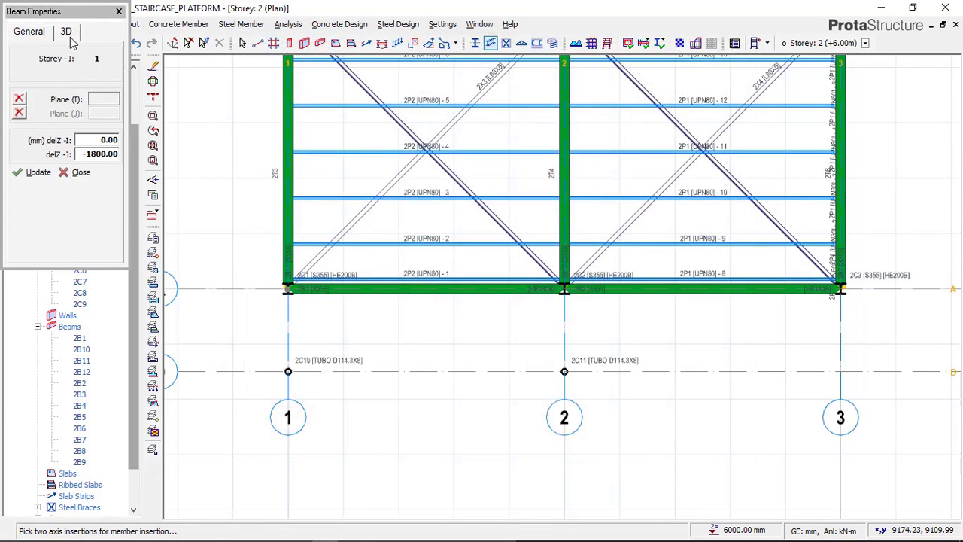
double_click(110, 154)
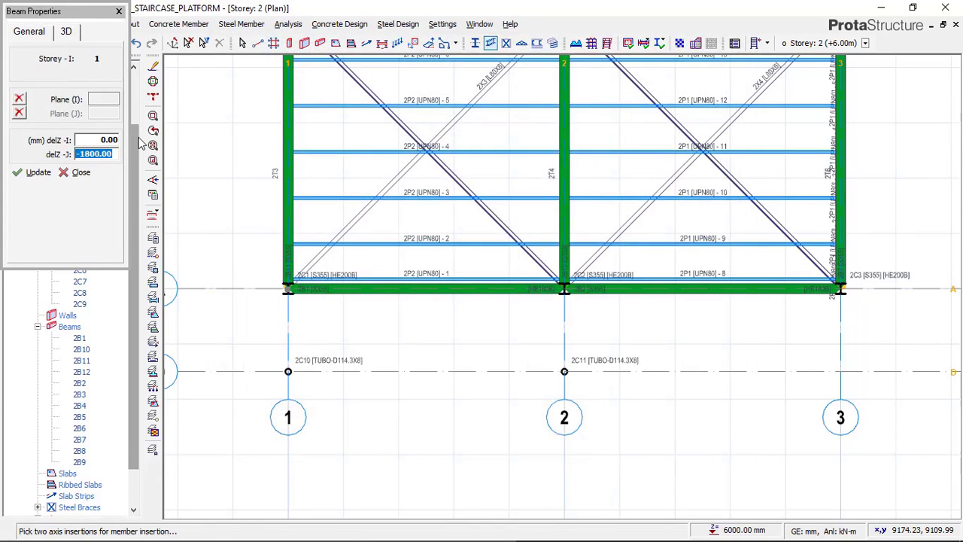
type("0")
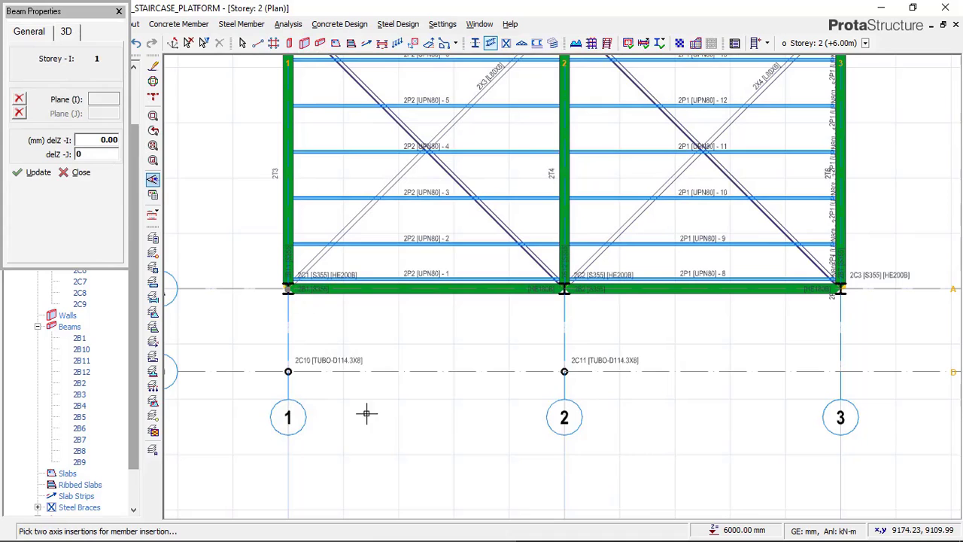
scroll(315, 398, "up", 3)
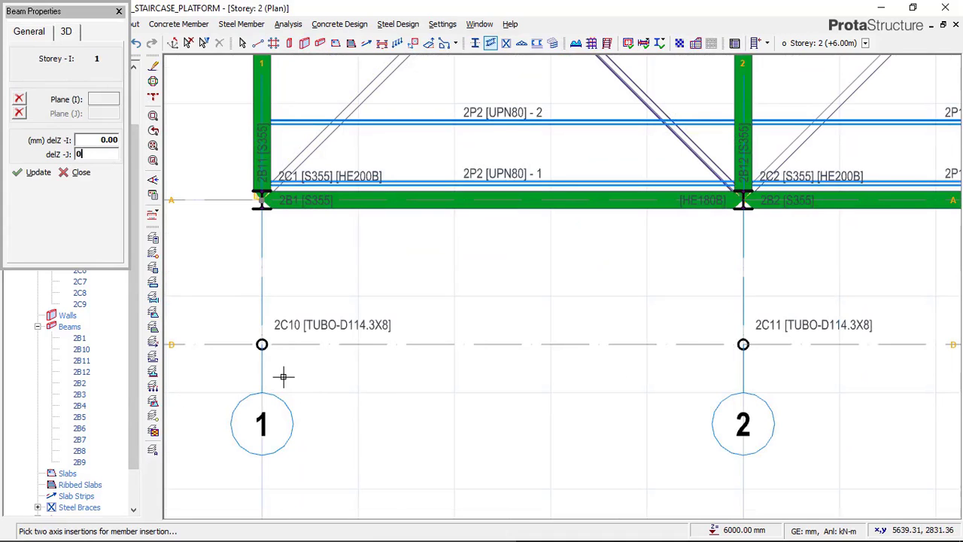
left_click(262, 343)
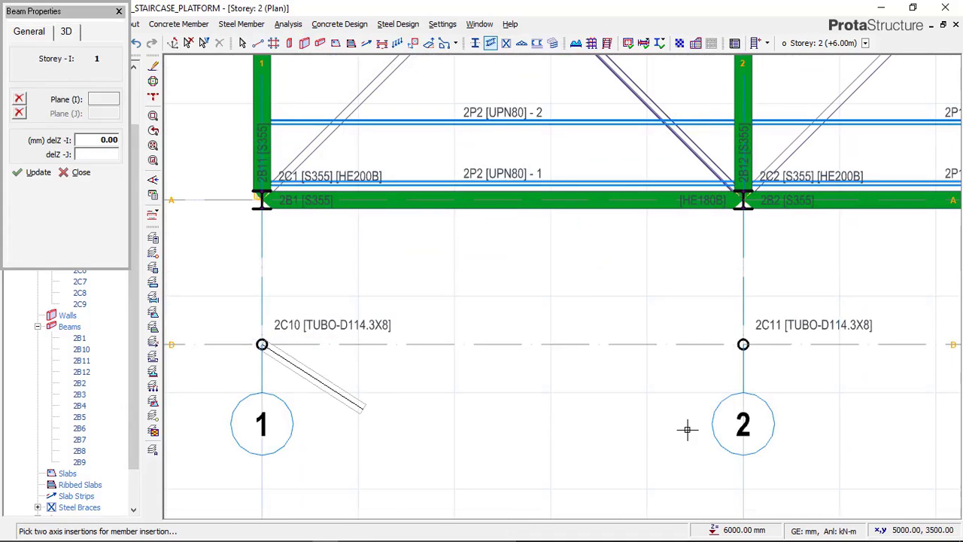
left_click(539, 319)
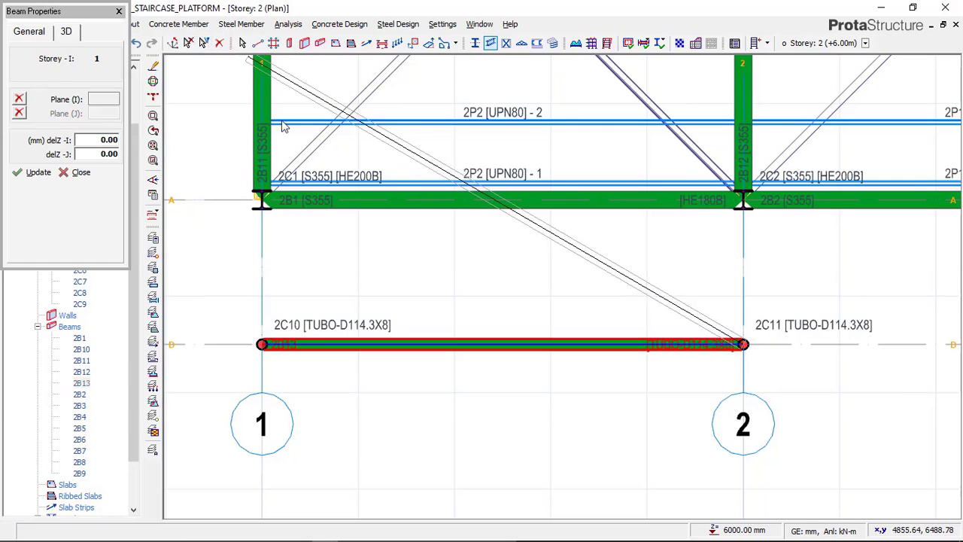
key("Escape")
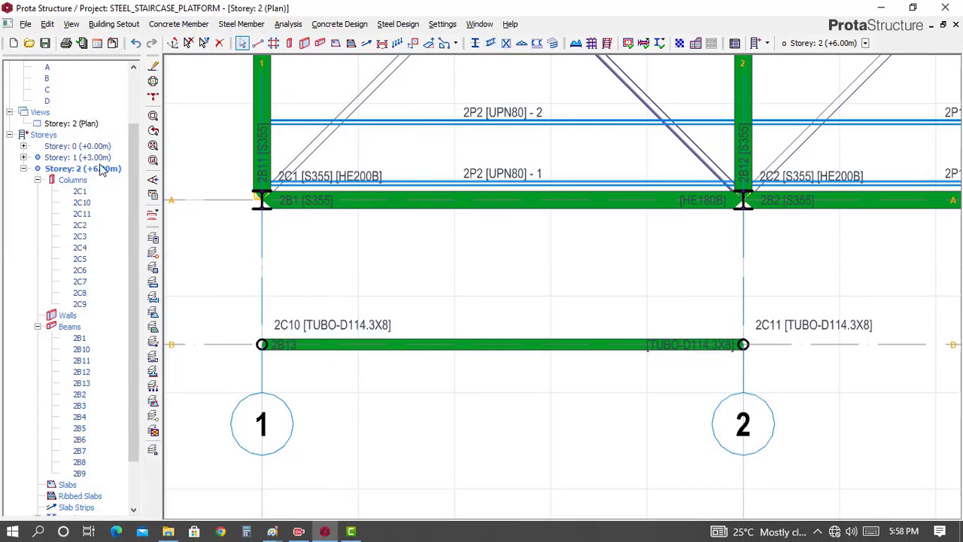
Show Storey 2 in 3D view and inspect the new tubular beam's position above the platform posts
left_click(86, 125)
left_click(117, 147)
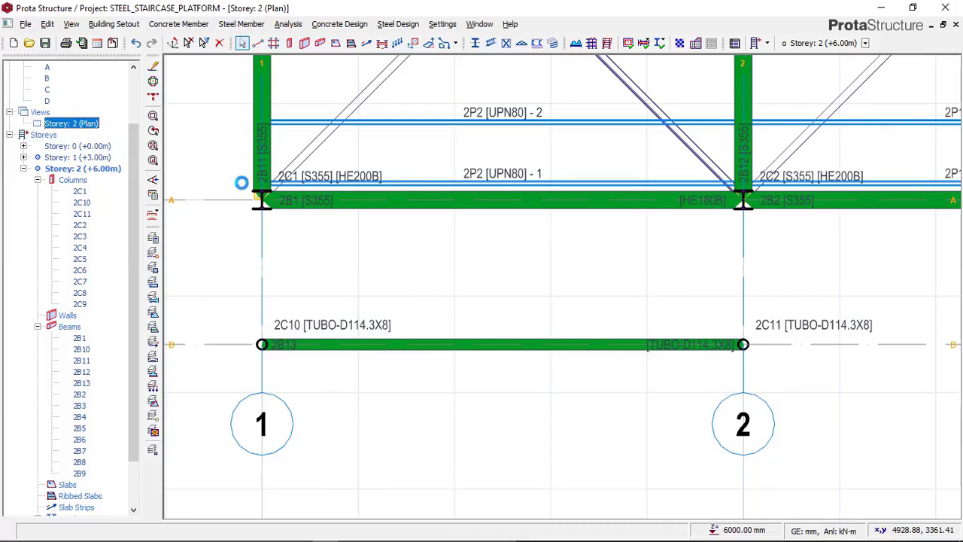
middle_click_drag(345, 347, 306, 313)
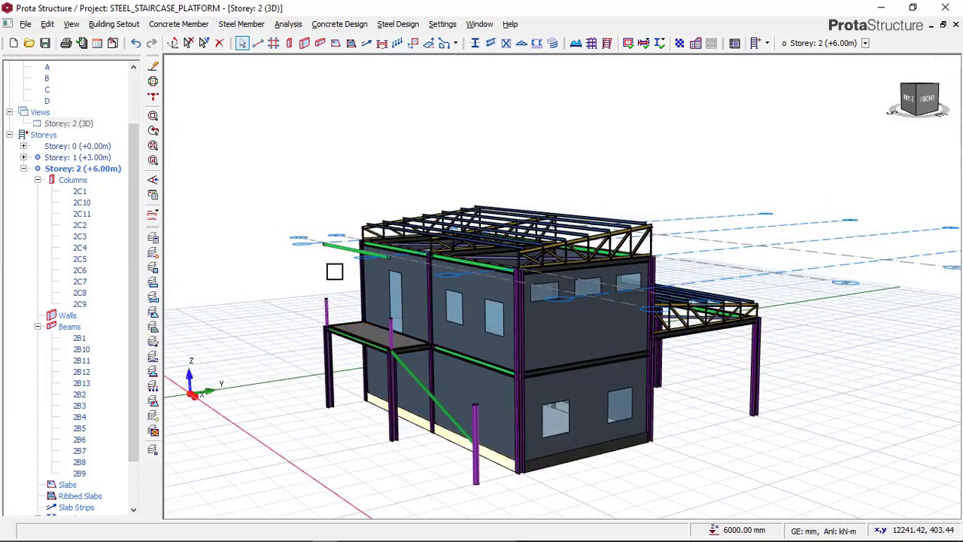
scroll(333, 271, "up", 6)
mouse_move(346, 224)
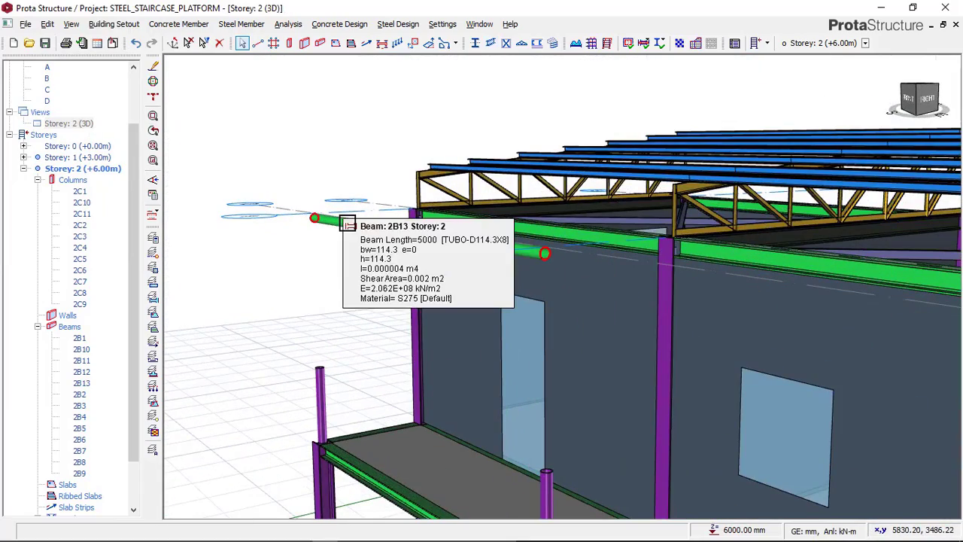
scroll(346, 223, "down", 3)
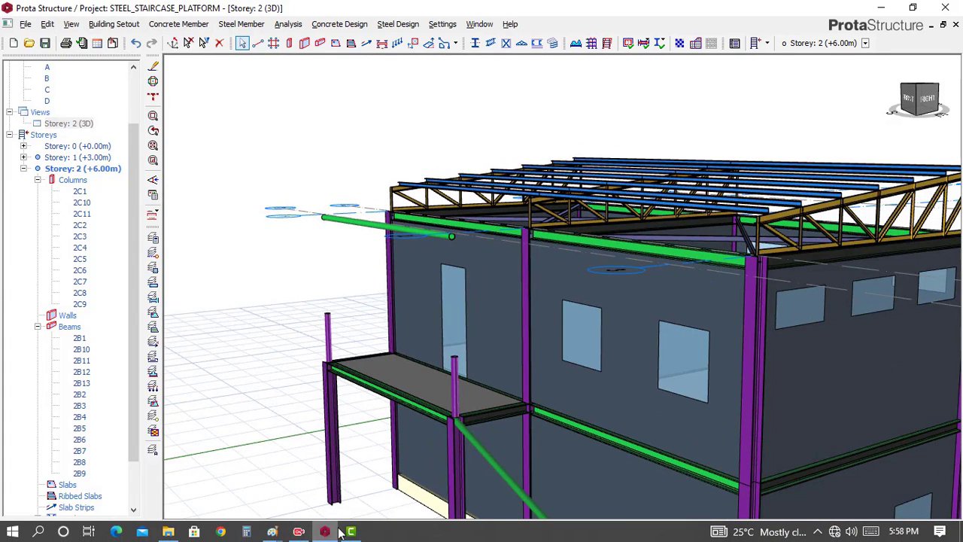
Check the platform railing beam's height in the THUMBNAIL image in Paint, and return to the model in ProtaStructure
mouse_move(272, 531)
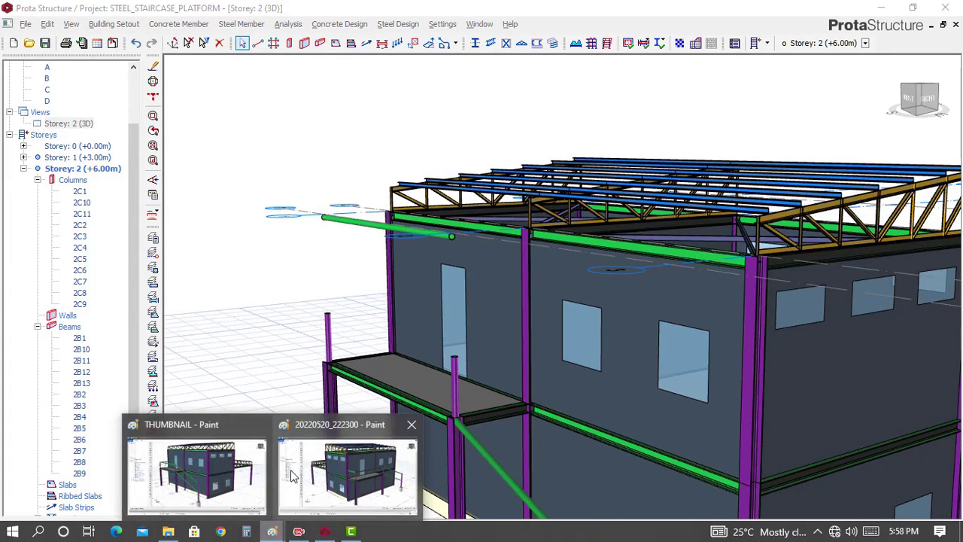
left_click(220, 468)
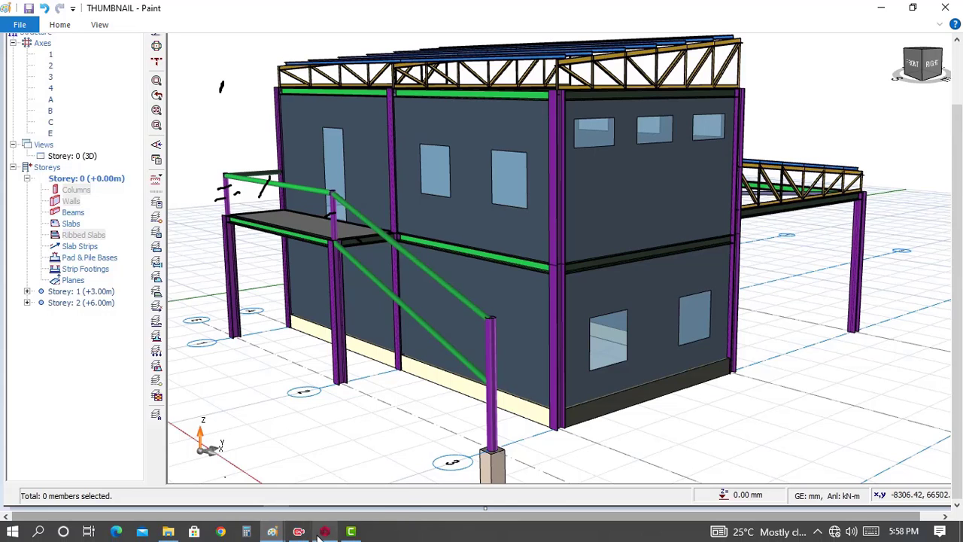
mouse_move(325, 532)
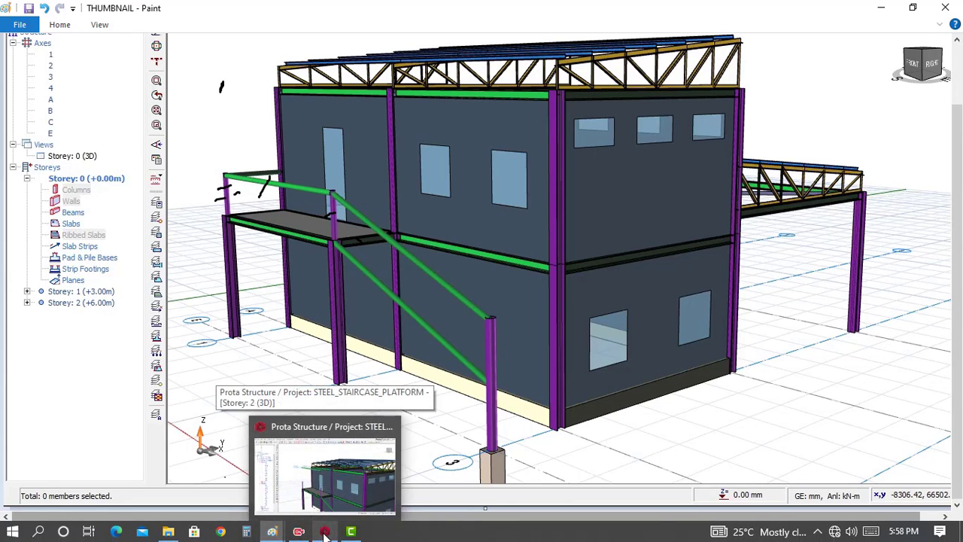
left_click(325, 531)
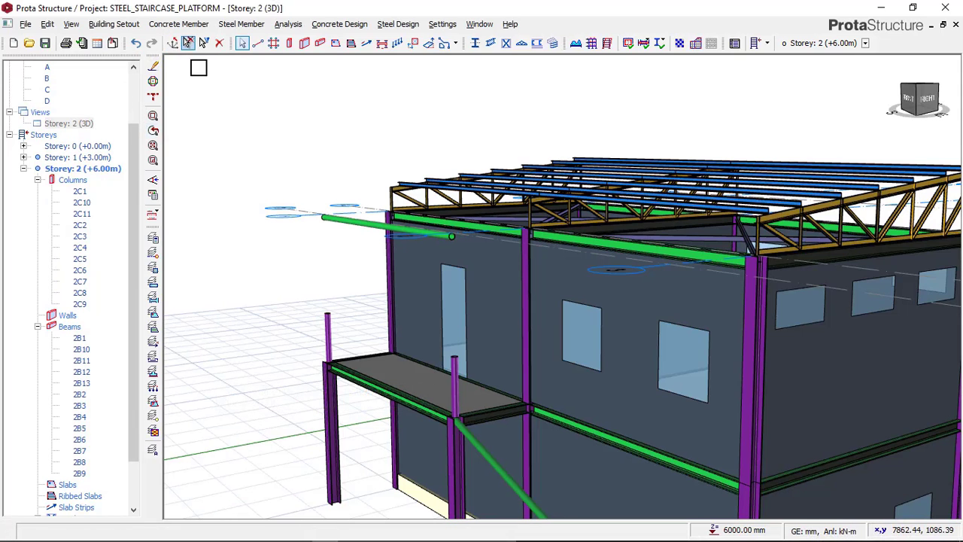
Lower the tubular beam on axis D onto the railing posts by setting delZ-I and delZ-J to -2000 mm
middle_click_drag(281, 200, 289, 210)
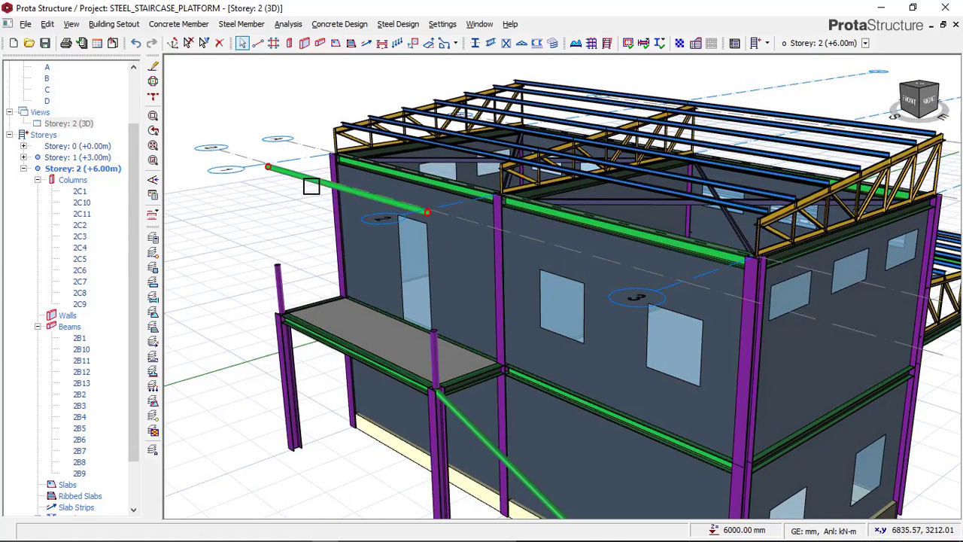
left_click(308, 187)
right_click(261, 120)
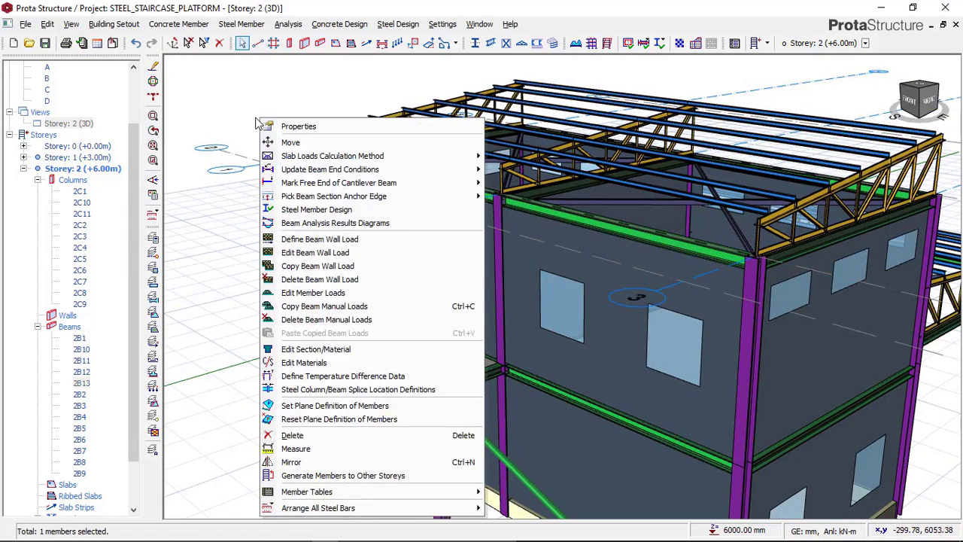
left_click(293, 127)
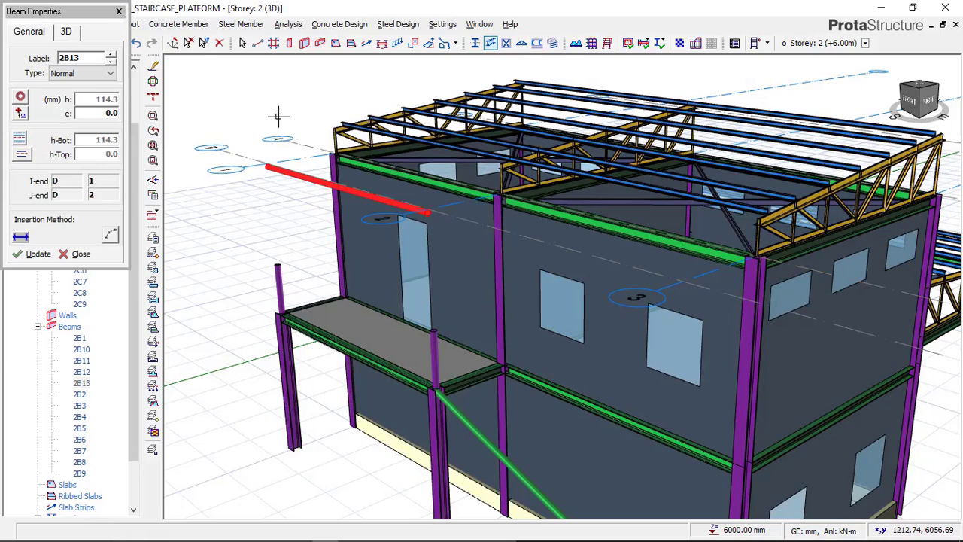
left_click(68, 31)
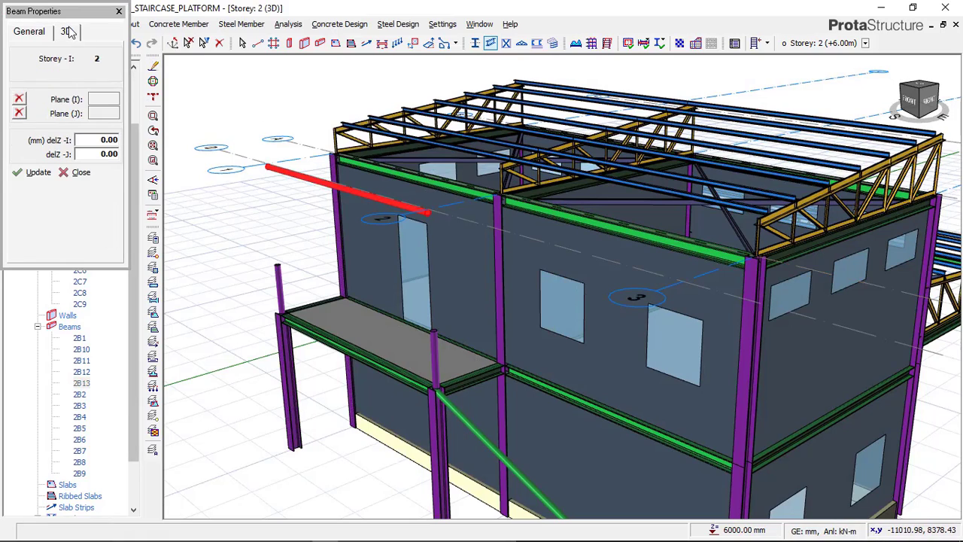
left_click(112, 139)
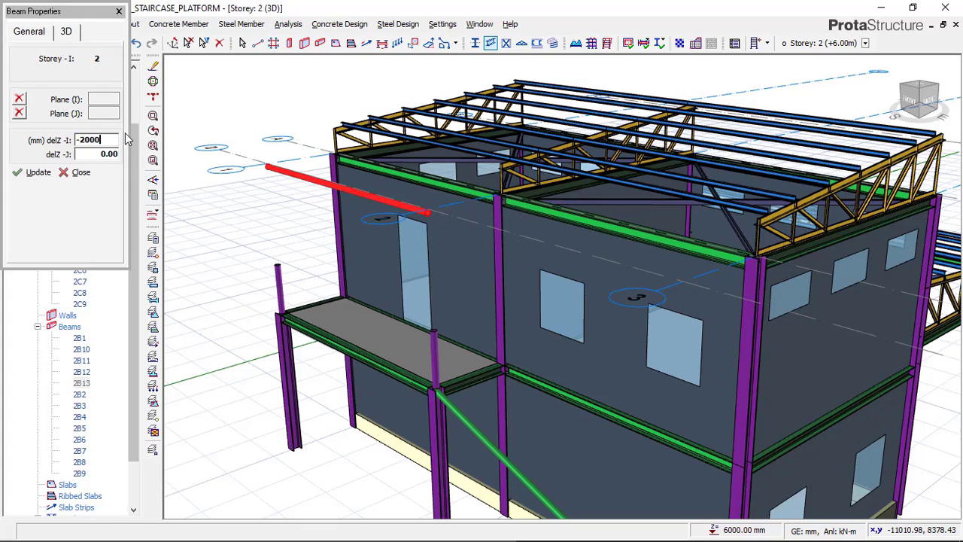
left_click(110, 153)
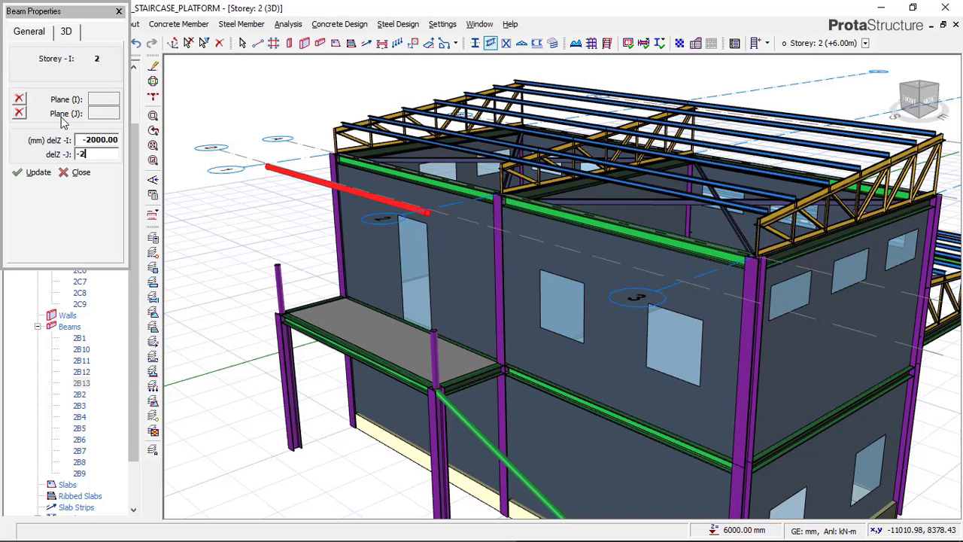
left_click(38, 172)
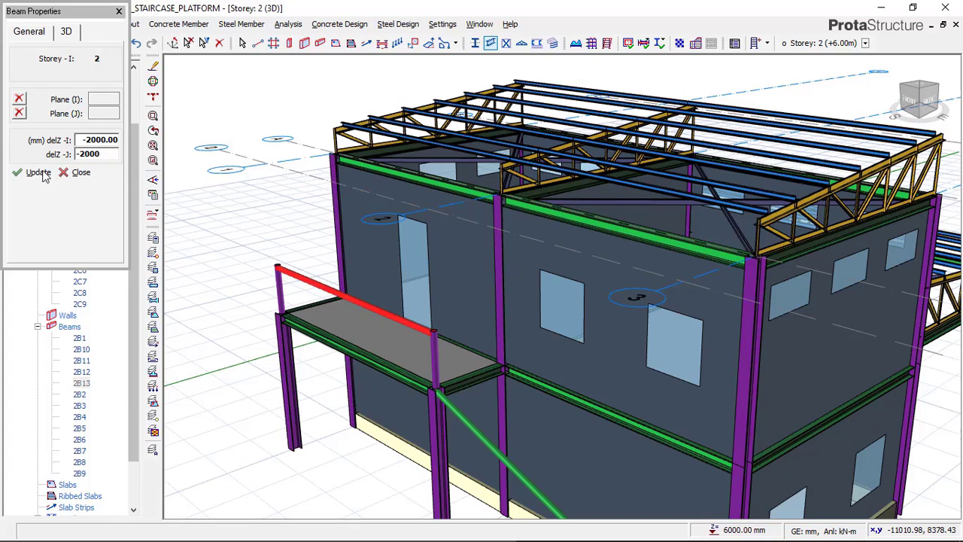
left_click(81, 173)
scroll(280, 272, "up", 2)
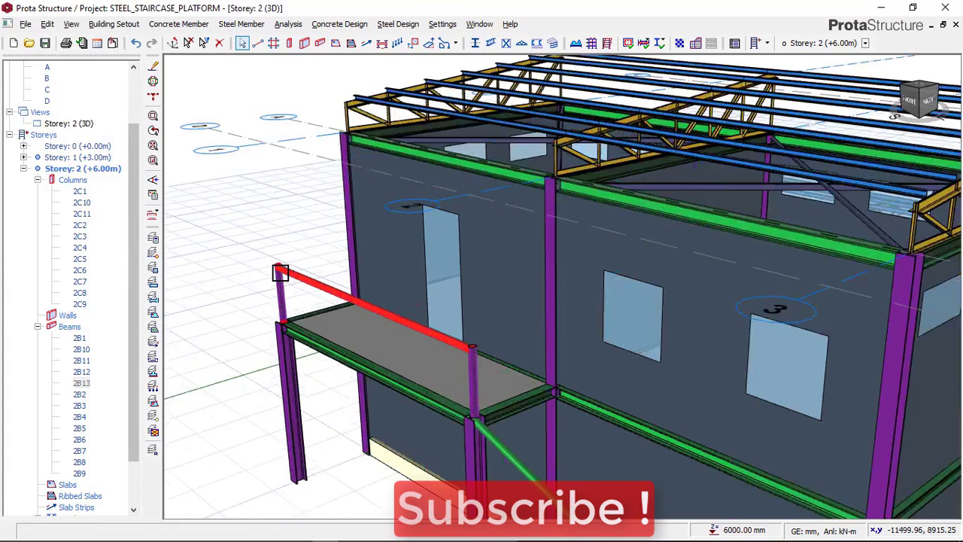
scroll(280, 272, "up", 4)
scroll(326, 164, "down", 2)
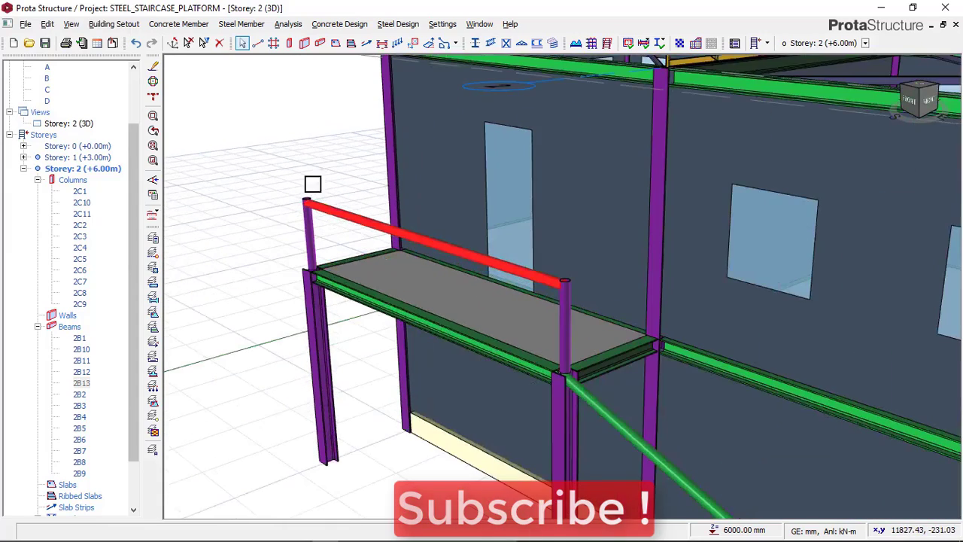
left_click(234, 204)
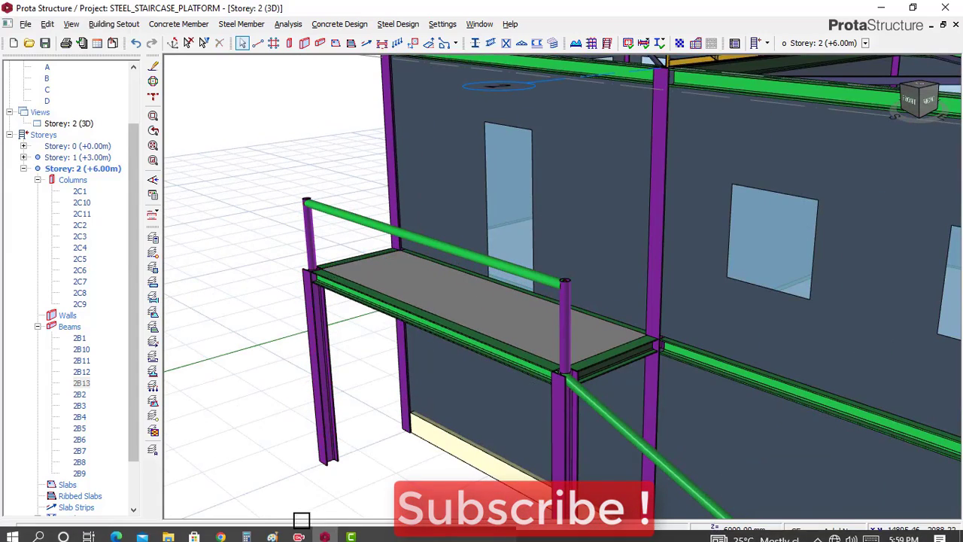
Compare the platform's side railing beam in the THUMBNAIL and 20220520_222300 images in Paint, and return to ProtaStructure
left_click(271, 531)
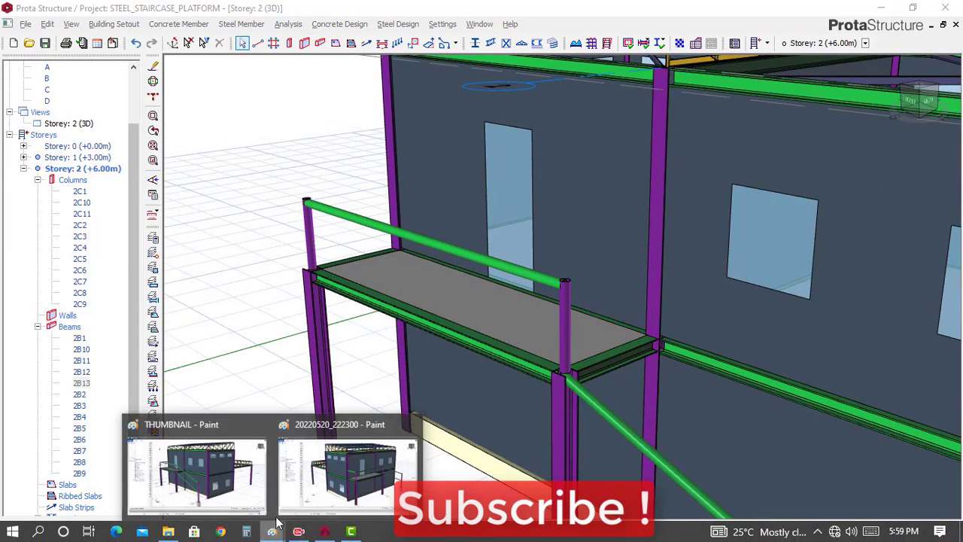
left_click(248, 467)
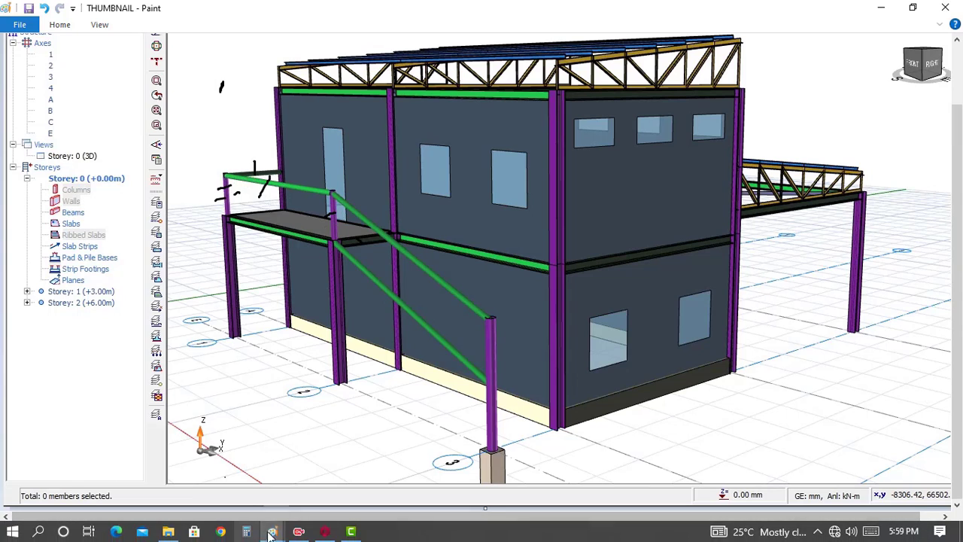
left_click(272, 531)
left_click(359, 472)
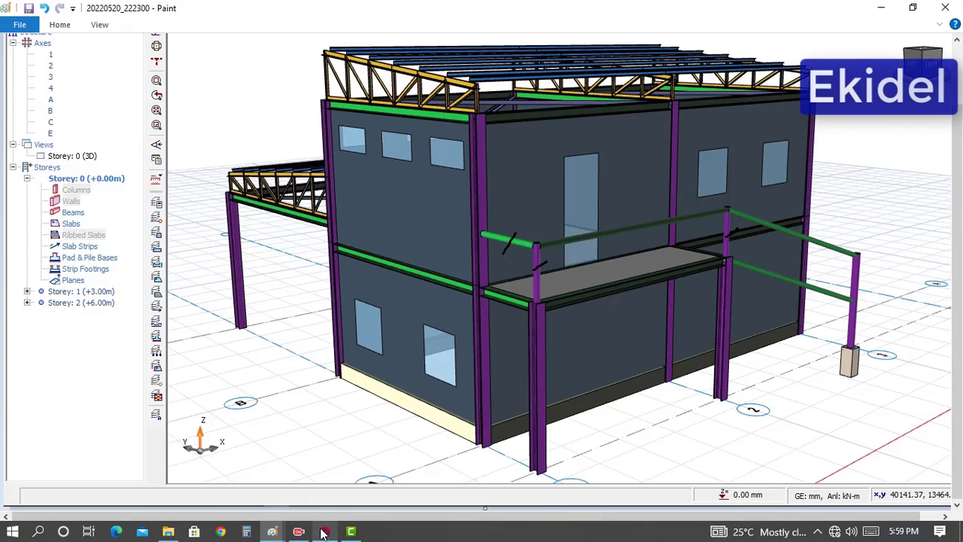
left_click(325, 531)
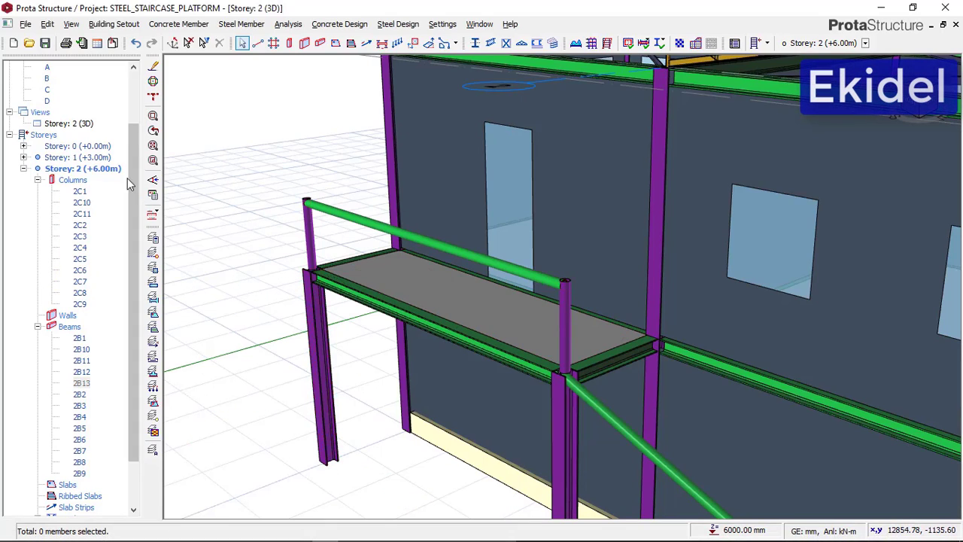
Show Storey 2 in plan view and insert a TUBO-D114.3X8 steel beam along axis 1 from axis D to axis A
right_click(88, 130)
left_click(103, 131)
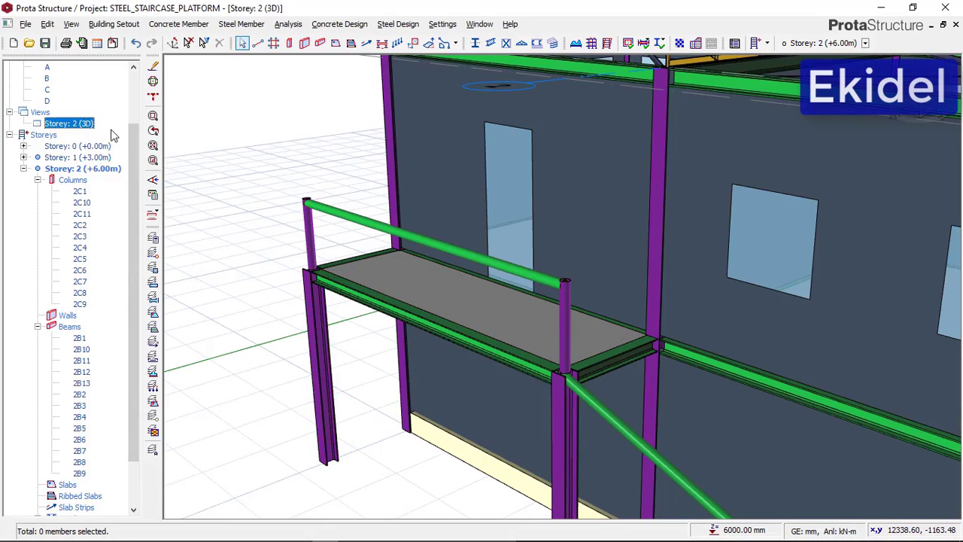
scroll(430, 496, "up", 6)
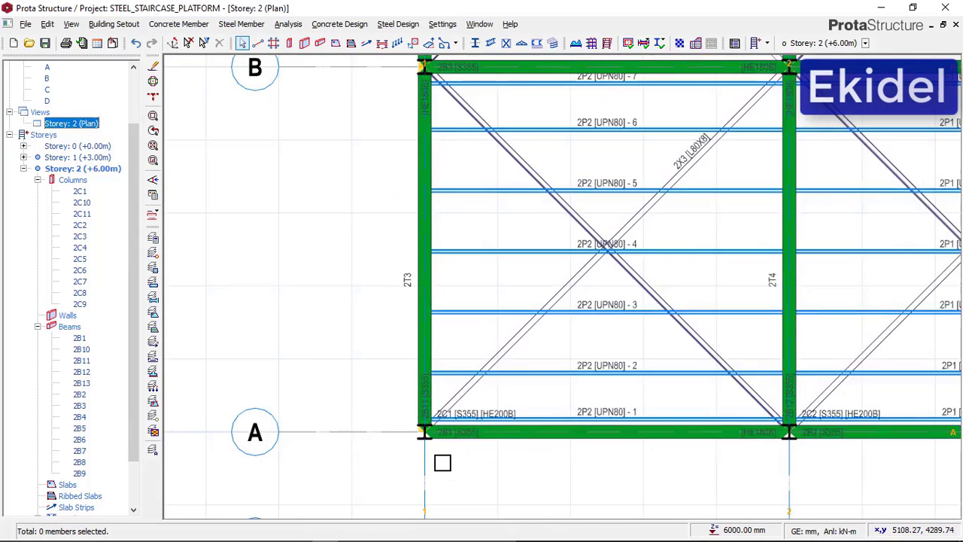
middle_click_drag(412, 205, 411, 179)
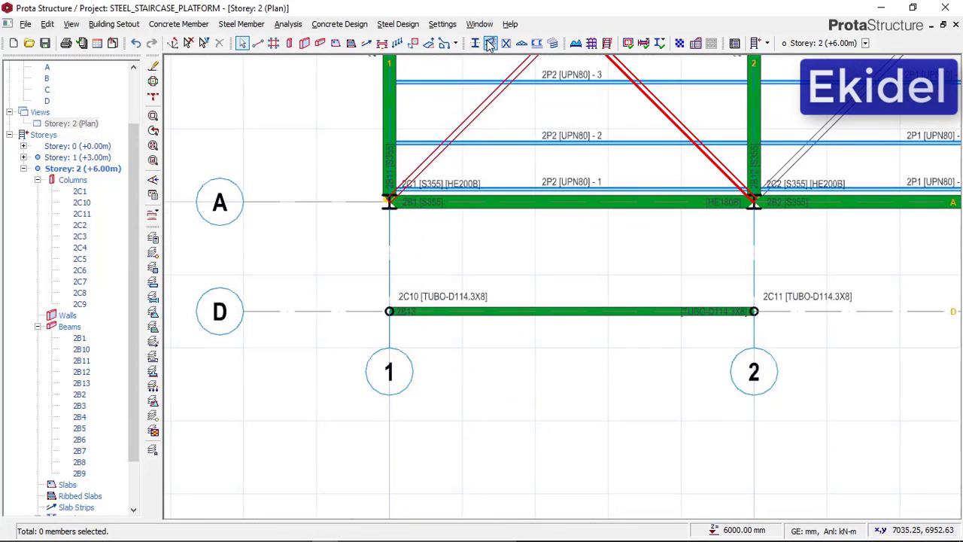
left_click(489, 43)
scroll(387, 192, "up", 5)
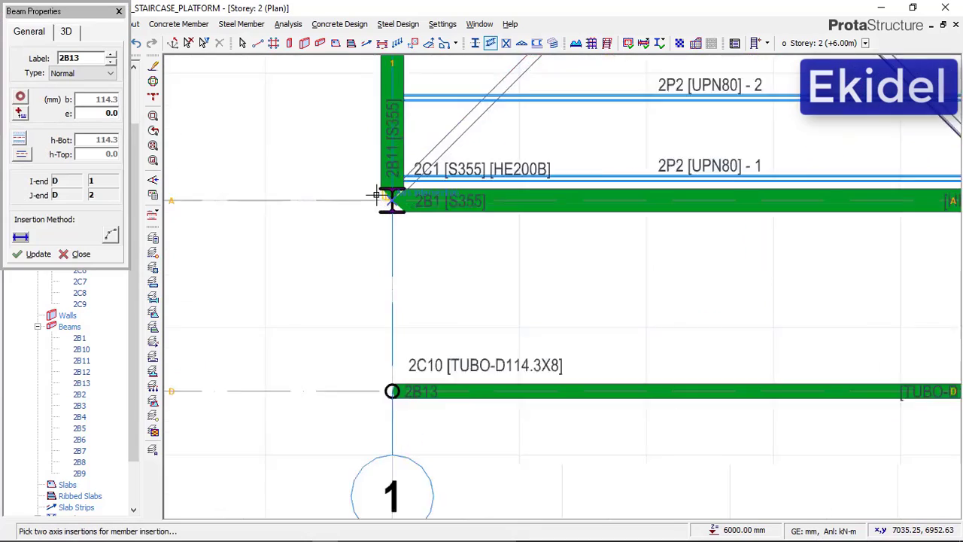
scroll(357, 134, "down", 3)
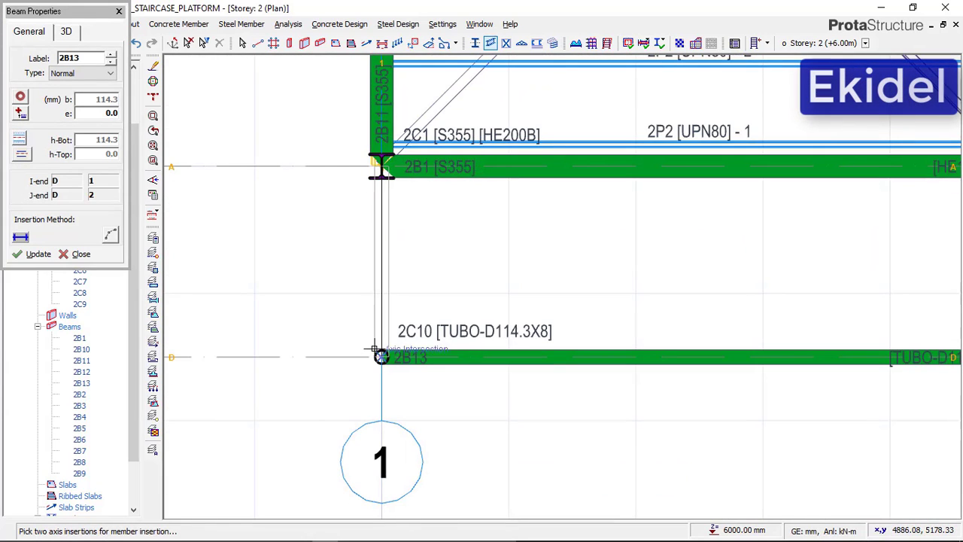
left_click(380, 355)
left_click(379, 166)
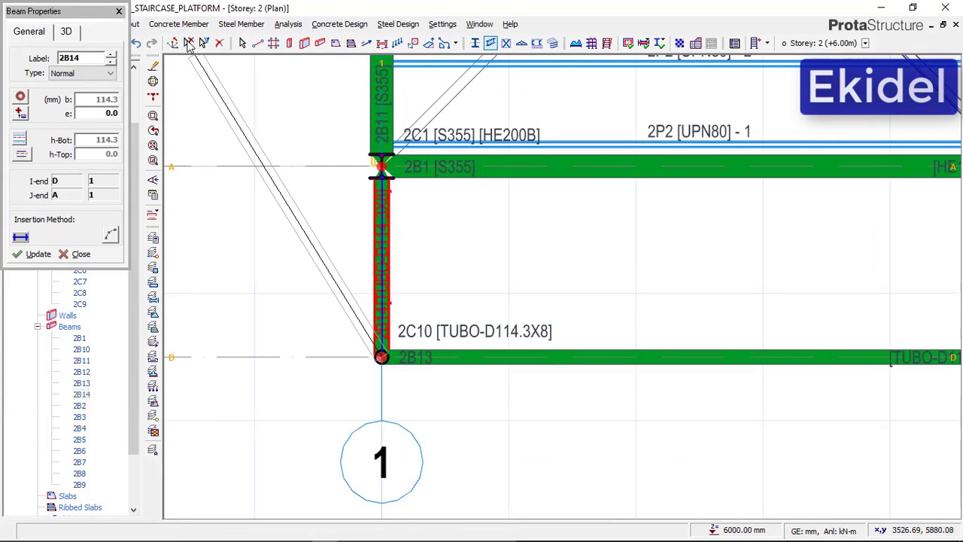
Show Storey 2 in 3D and examine the tubular railing beams and posts around the platform
key("Escape")
right_click(84, 127)
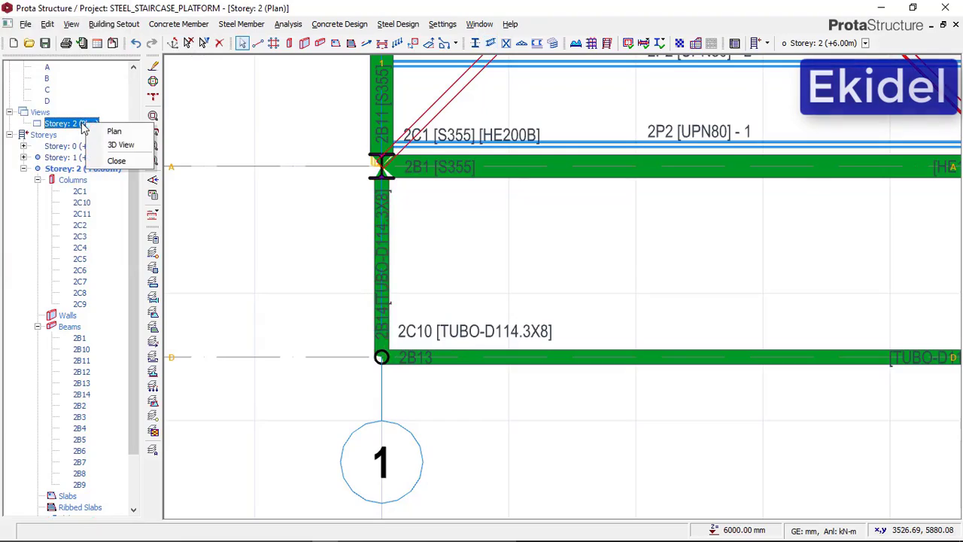
left_click(112, 145)
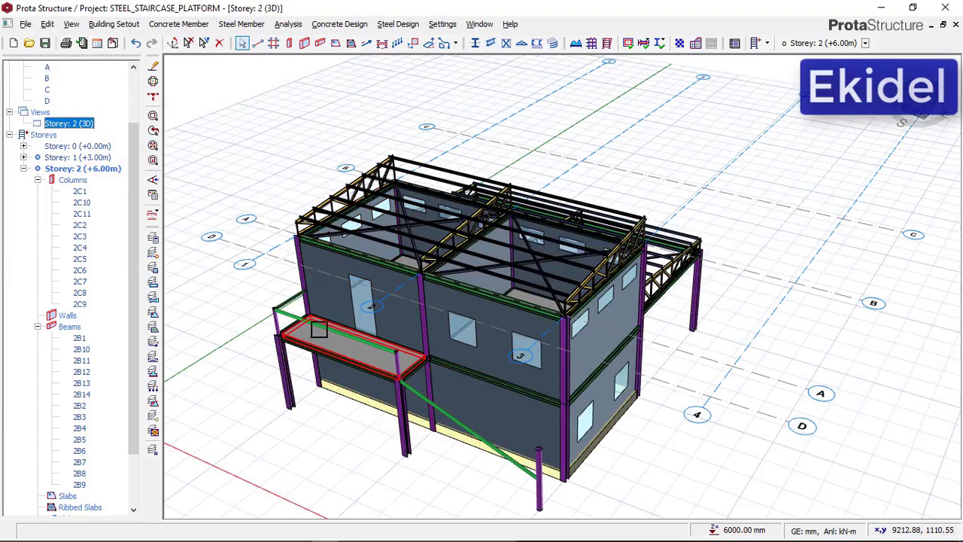
scroll(282, 386, "up", 4)
mouse_move(288, 367)
middle_mouse_down()
mouse_move(331, 342)
mouse_move(433, 383)
mouse_move(483, 124)
middle_mouse_up()
middle_click_drag(398, 261, 500, 263)
scroll(592, 150, "up", 4)
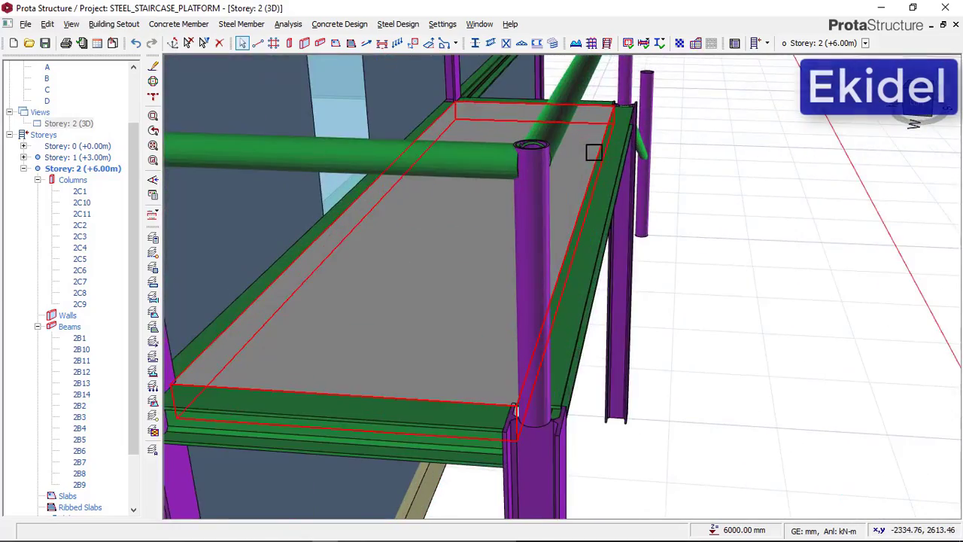
middle_click_drag(584, 206, 362, 215)
middle_click_drag(304, 217, 324, 404)
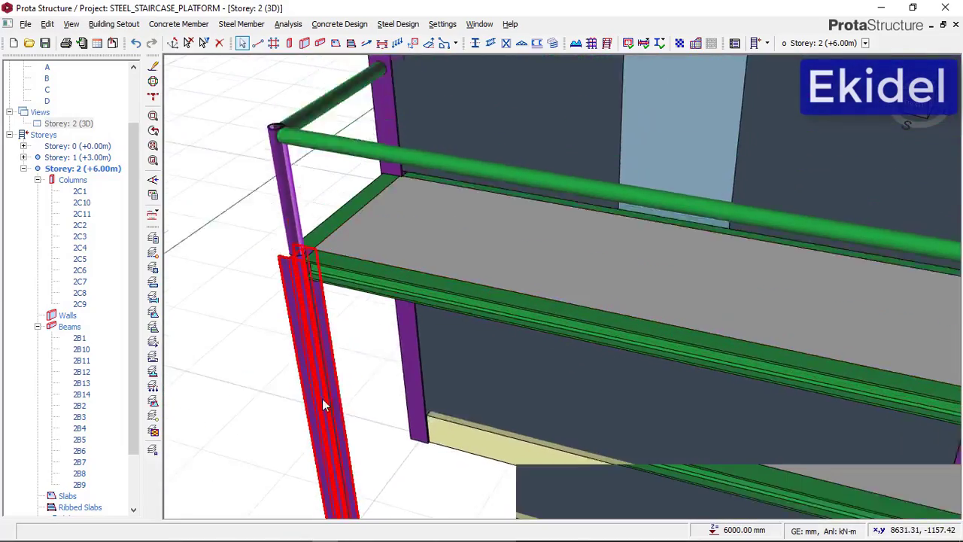
scroll(307, 283, "up", 4)
mouse_move(281, 288)
middle_mouse_down()
mouse_move(295, 280)
mouse_move(445, 284)
mouse_move(248, 257)
mouse_move(538, 304)
mouse_move(486, 303)
middle_mouse_up()
scroll(247, 258, "down", 5)
scroll(473, 258, "up", 2)
scroll(429, 163, "up", 2)
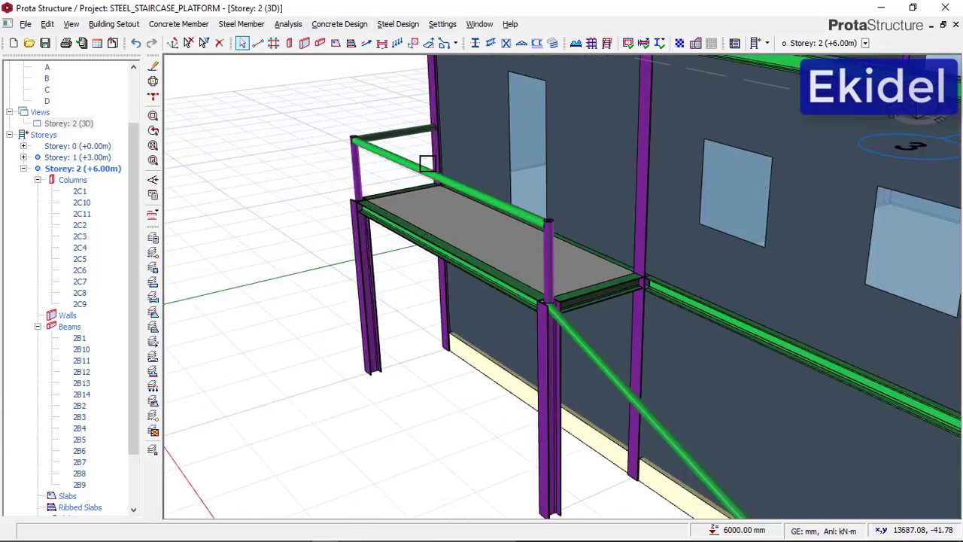
scroll(317, 211, "down", 2)
Check the staircase's upper railing beam in the THUMBNAIL image in Paint, and return to the model in ProtaStructure
left_click(286, 536)
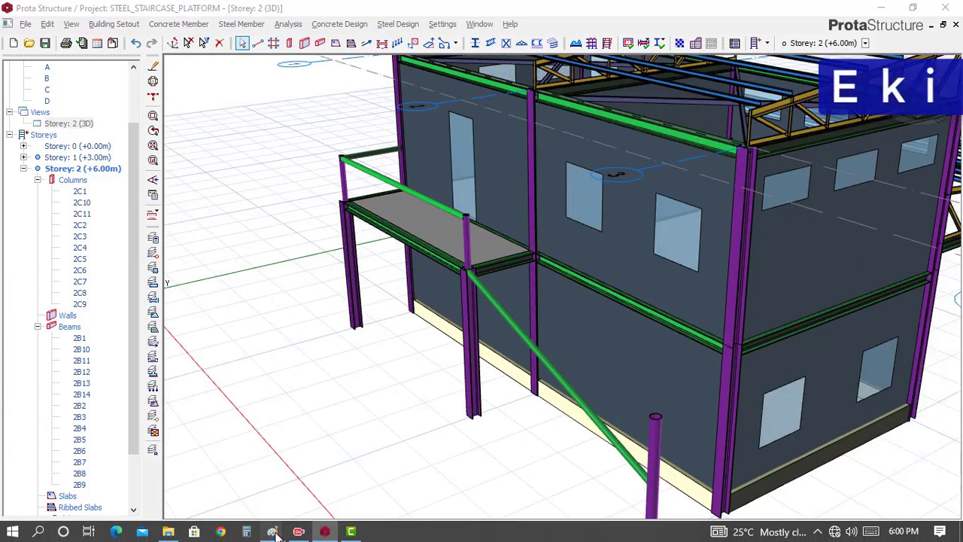
left_click(242, 478)
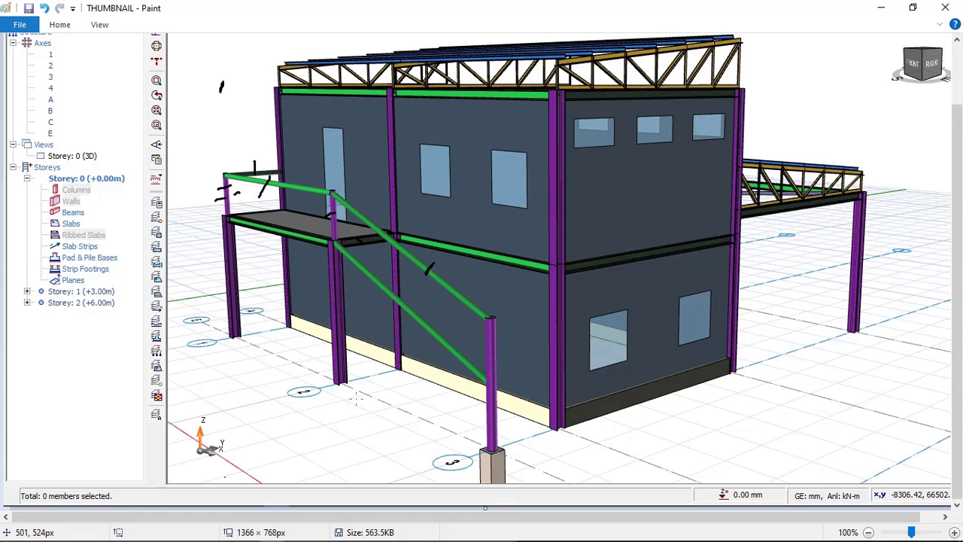
left_click(325, 532)
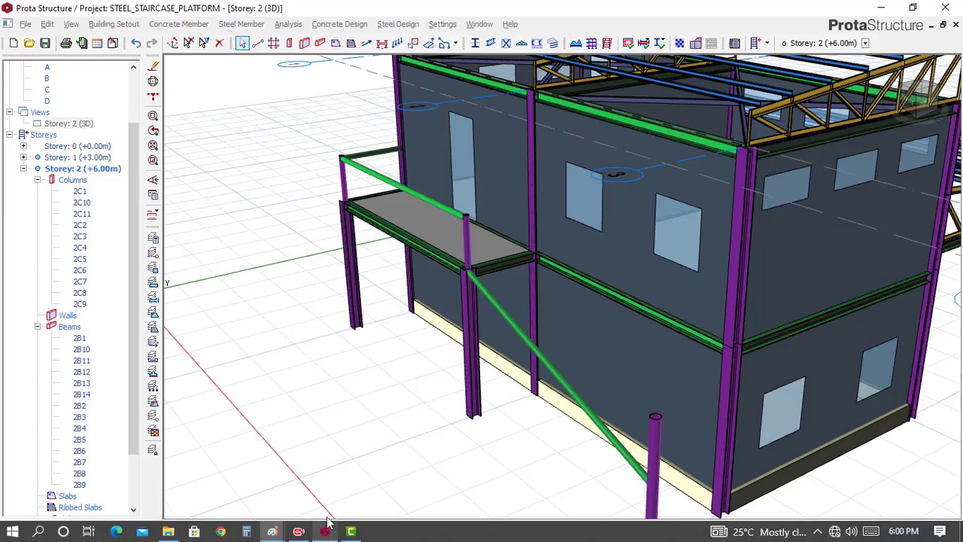
mouse_move(414, 327)
middle_mouse_down()
mouse_move(456, 334)
mouse_move(327, 281)
middle_mouse_up()
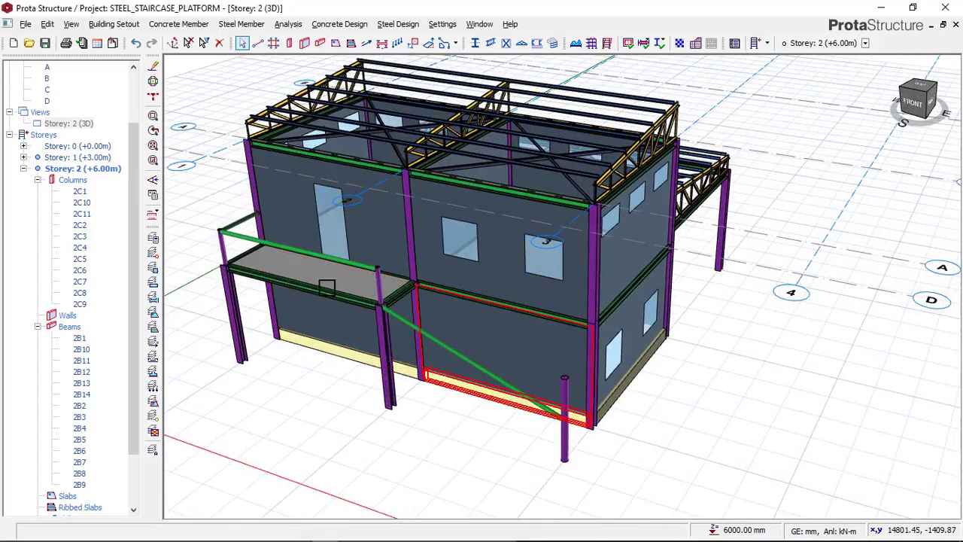
Show Storey 2 in plan view and choose the TUBO-D114.3X8 section for a new steel beam
left_click(83, 124)
right_click(84, 123)
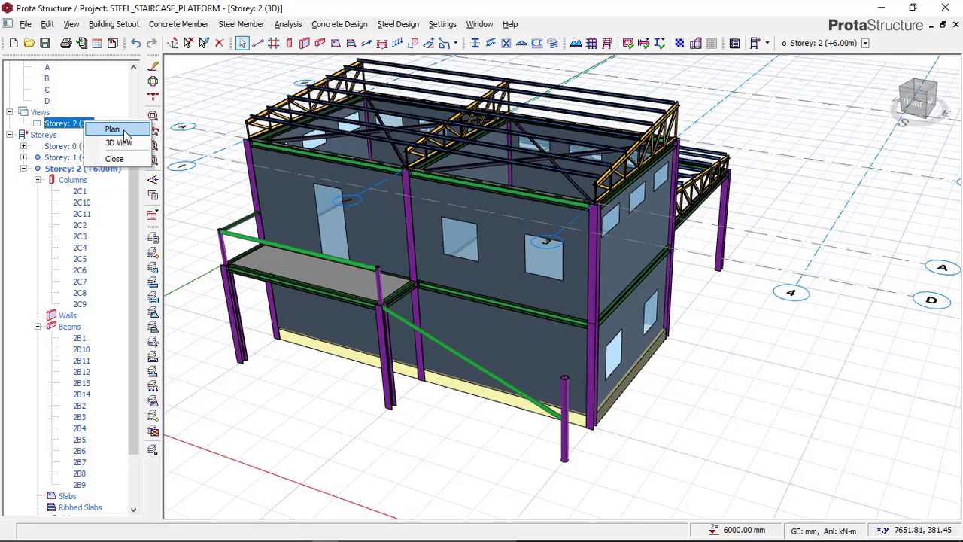
left_click(126, 133)
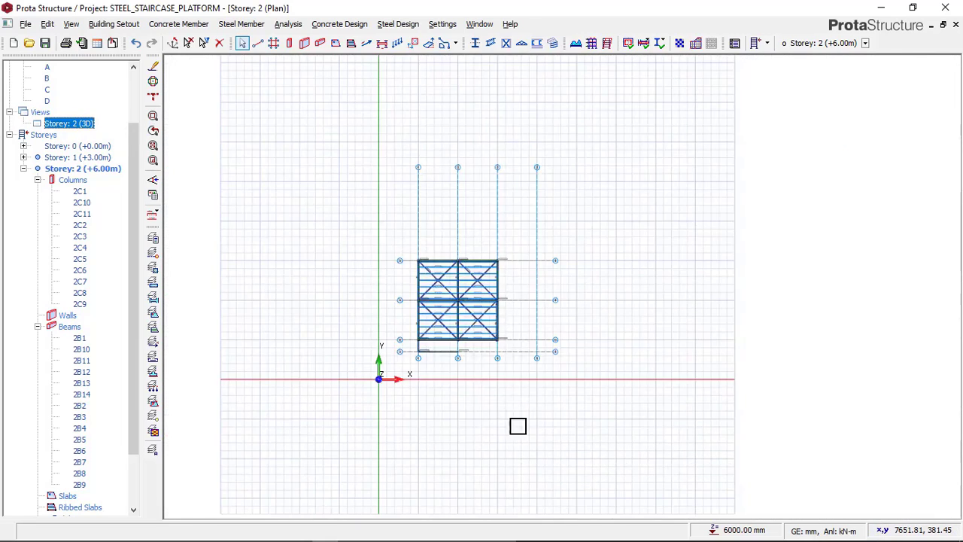
scroll(448, 305, "up", 5)
scroll(413, 305, "down", 3)
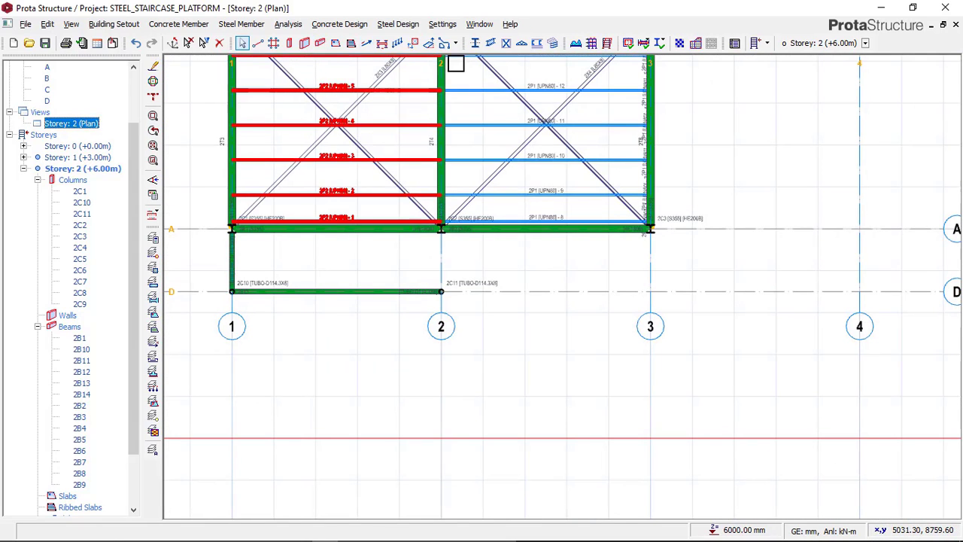
left_click(491, 43)
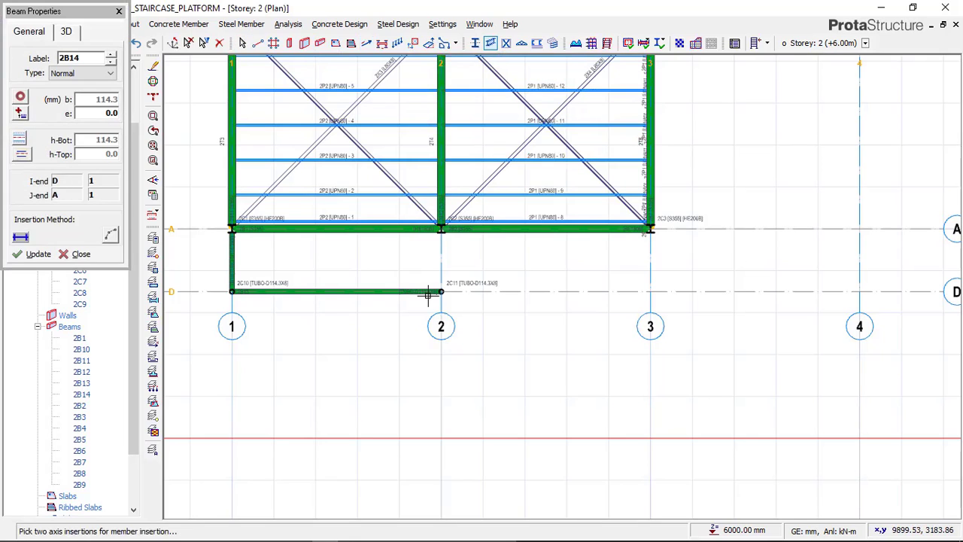
scroll(459, 263, "up", 2)
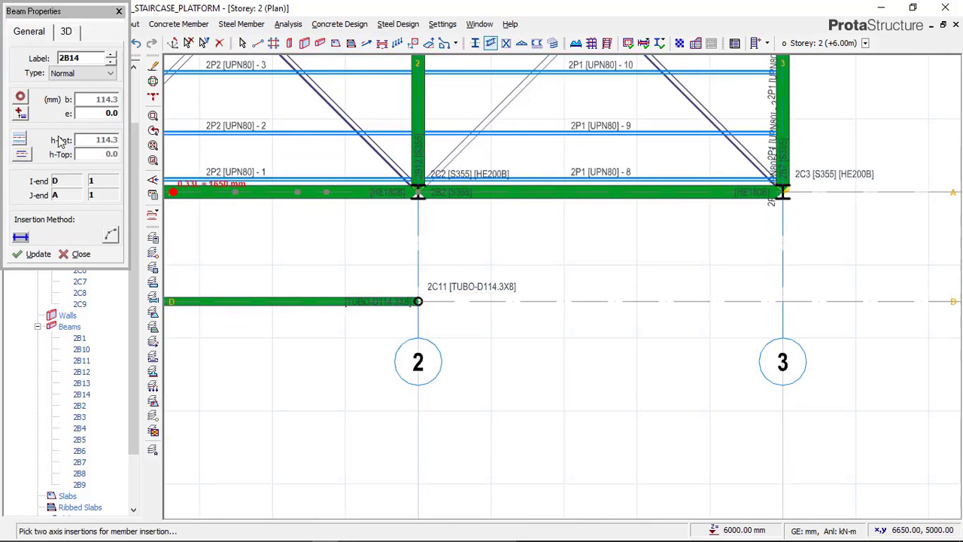
left_click(20, 97)
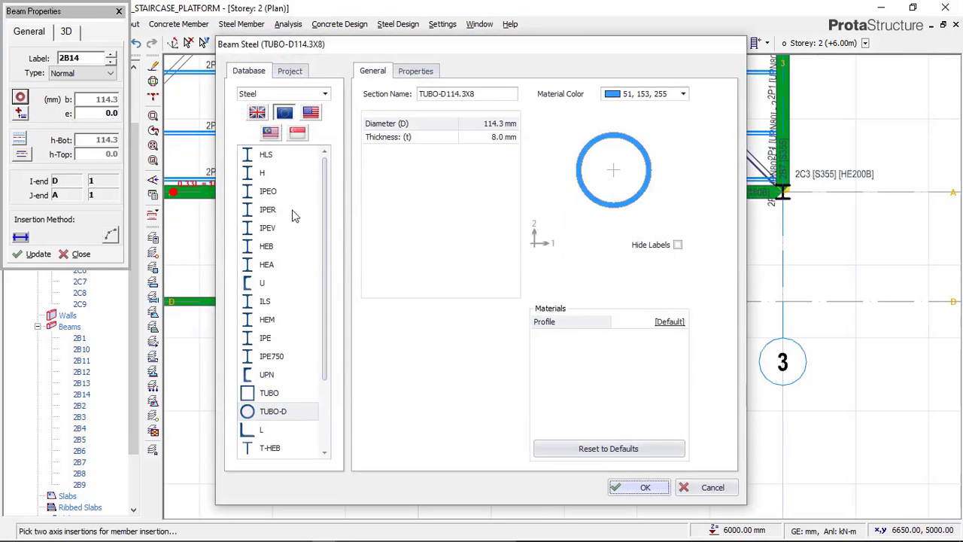
left_click(285, 416)
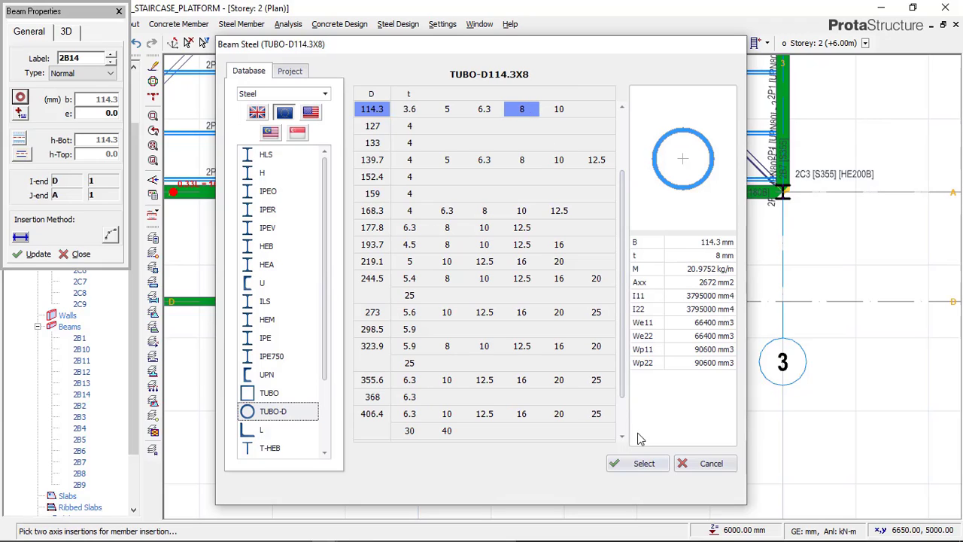
left_click(641, 463)
left_click(637, 487)
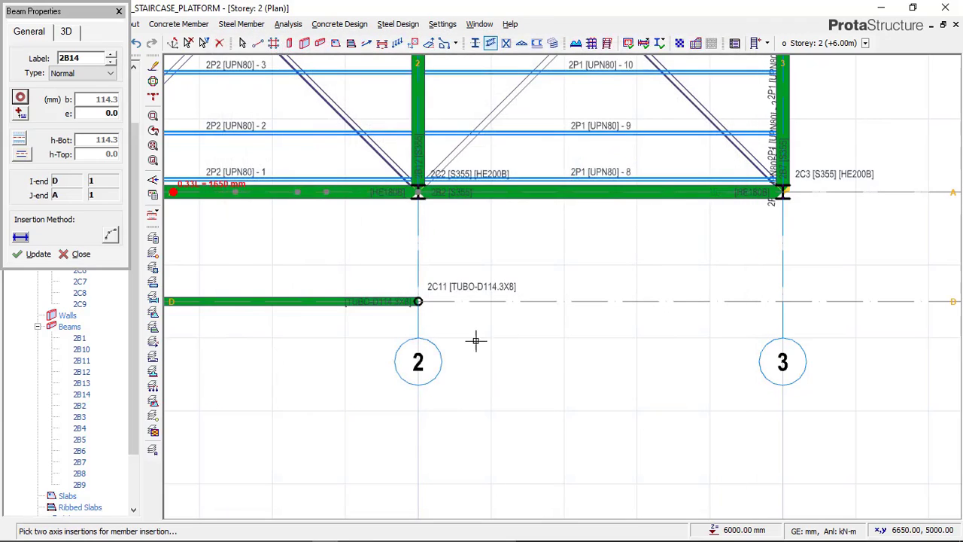
Place the tubular steel beam along axis D from axis 2 to axis 3
scroll(391, 290, "up", 5)
left_click(380, 287)
scroll(276, 230, "down", 5)
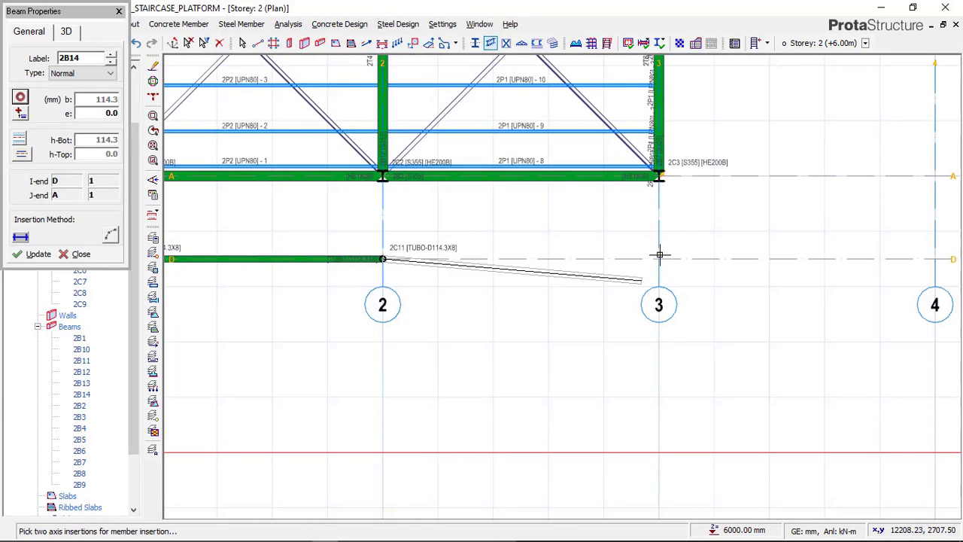
left_click(653, 248)
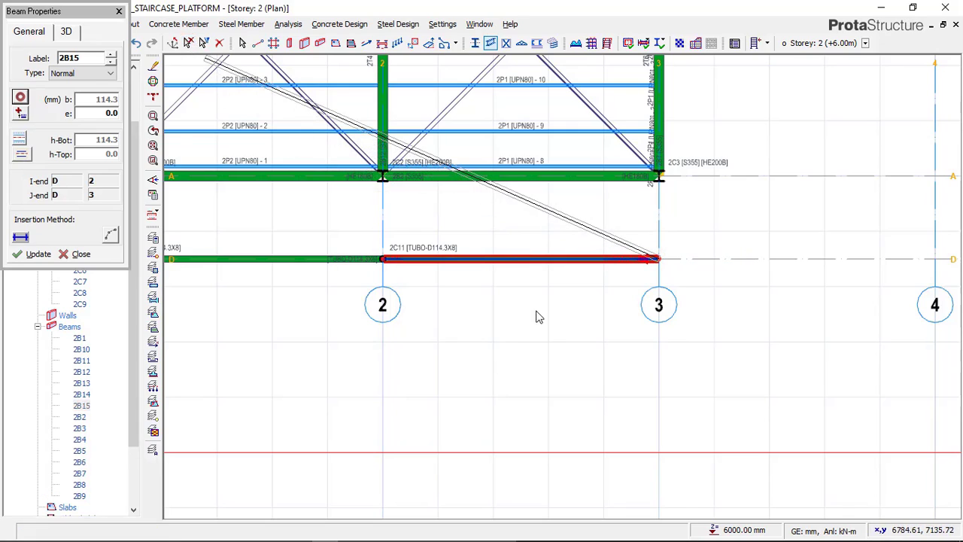
key("Escape")
Show Storey 2 in 3D and examine the new railing beam's end against the staircase's lower post
scroll(137, 130, "up", 1)
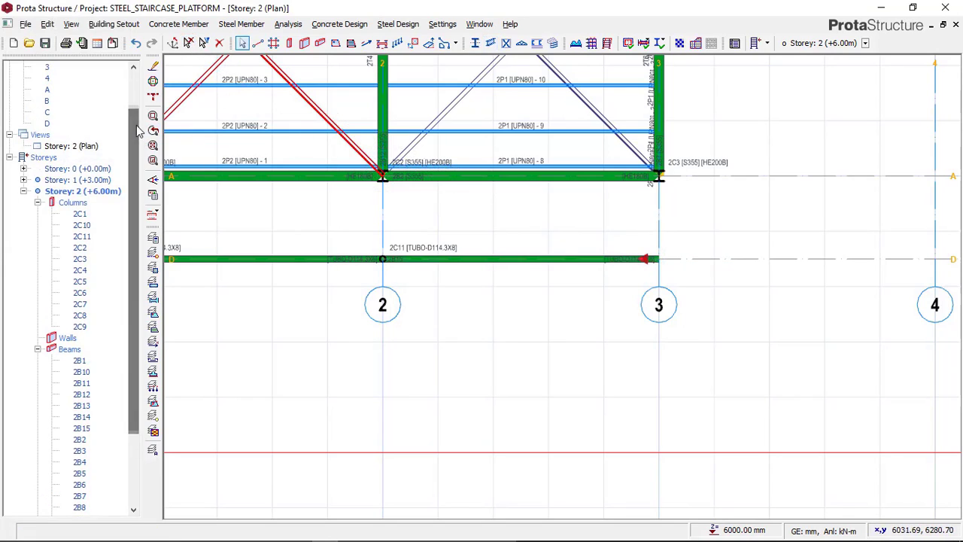
right_click(90, 147)
left_click(128, 164)
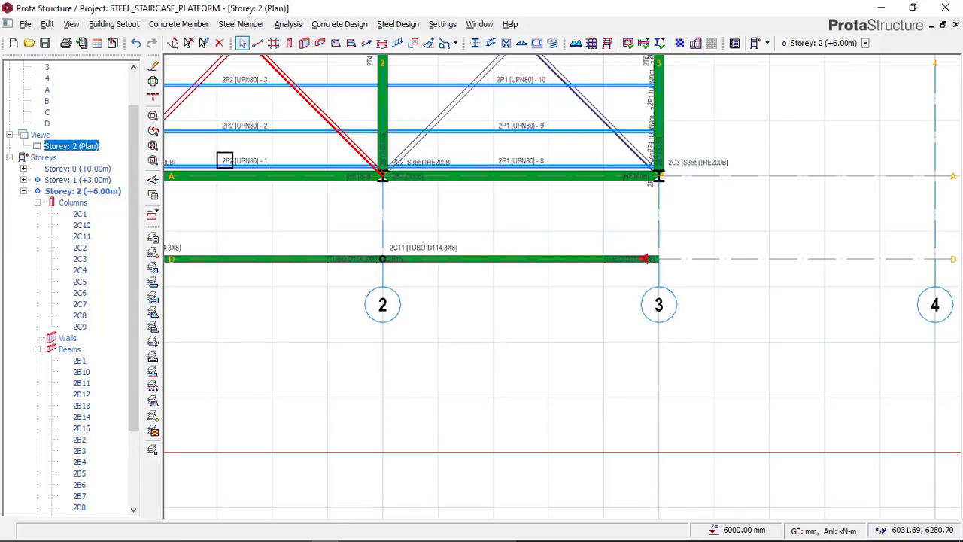
mouse_move(429, 374)
middle_mouse_down()
mouse_move(484, 301)
mouse_move(429, 258)
mouse_move(497, 290)
mouse_move(434, 290)
mouse_move(443, 279)
mouse_move(464, 301)
middle_mouse_up()
mouse_move(298, 532)
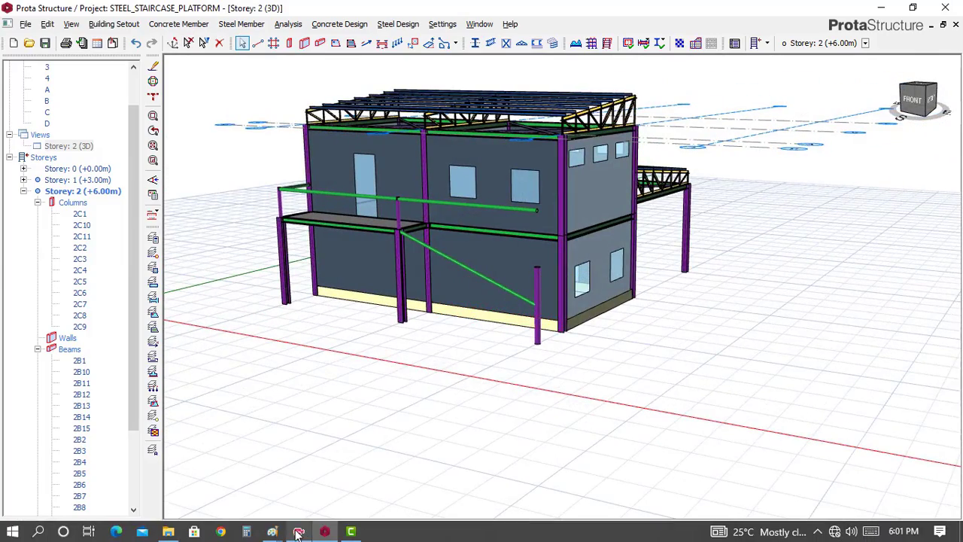
scroll(527, 273, "up", 3)
mouse_move(527, 273)
middle_mouse_down()
mouse_move(499, 267)
mouse_move(470, 277)
mouse_move(444, 264)
middle_mouse_up()
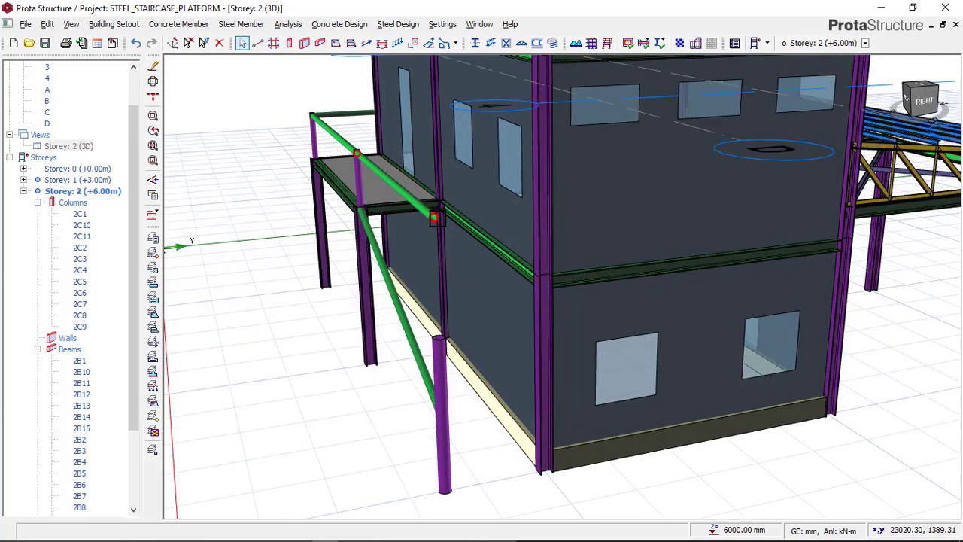
mouse_move(308, 534)
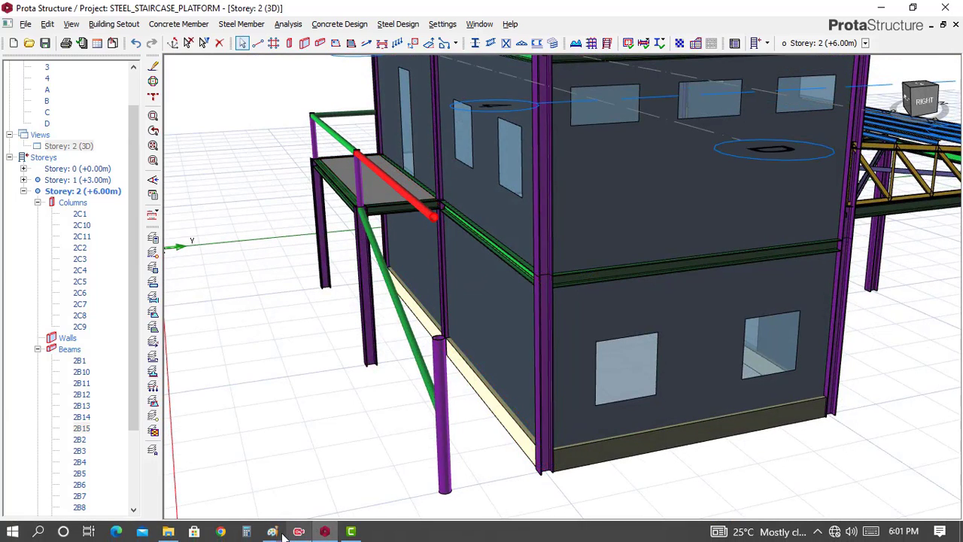
Compare the sloping staircase railing in the 20220520_222300 and THUMBNAIL images in Paint, and return to ProtaStructure
left_click(279, 529)
mouse_move(336, 468)
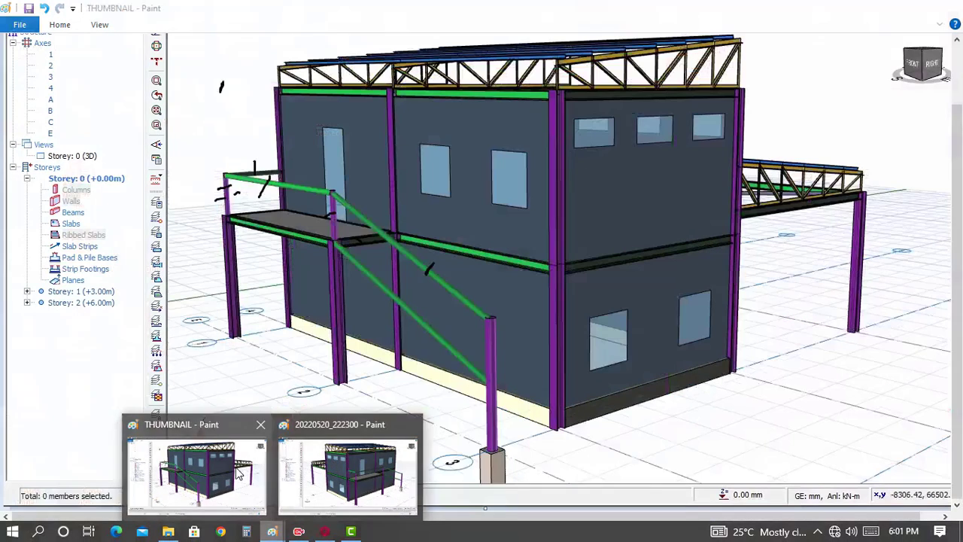
left_click(198, 470)
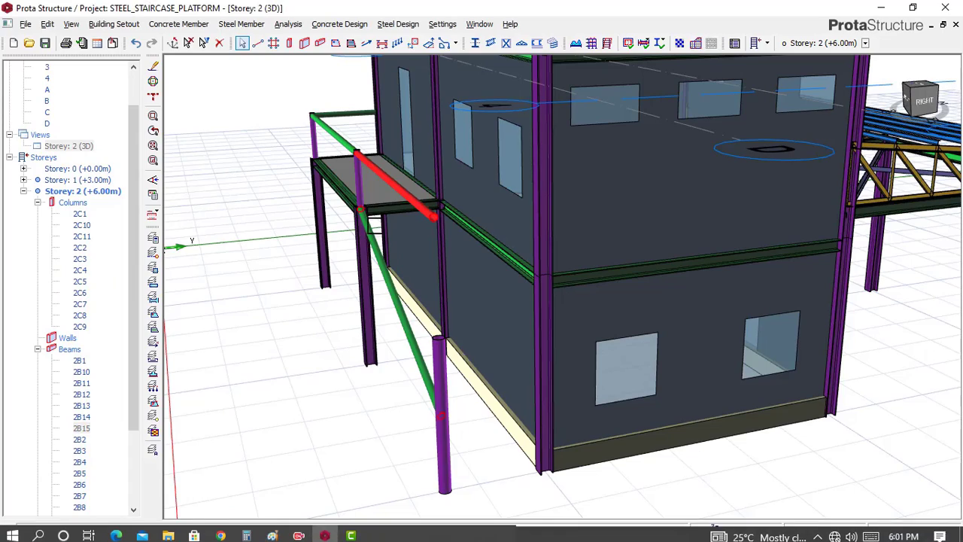
middle_click_drag(400, 229, 279, 449)
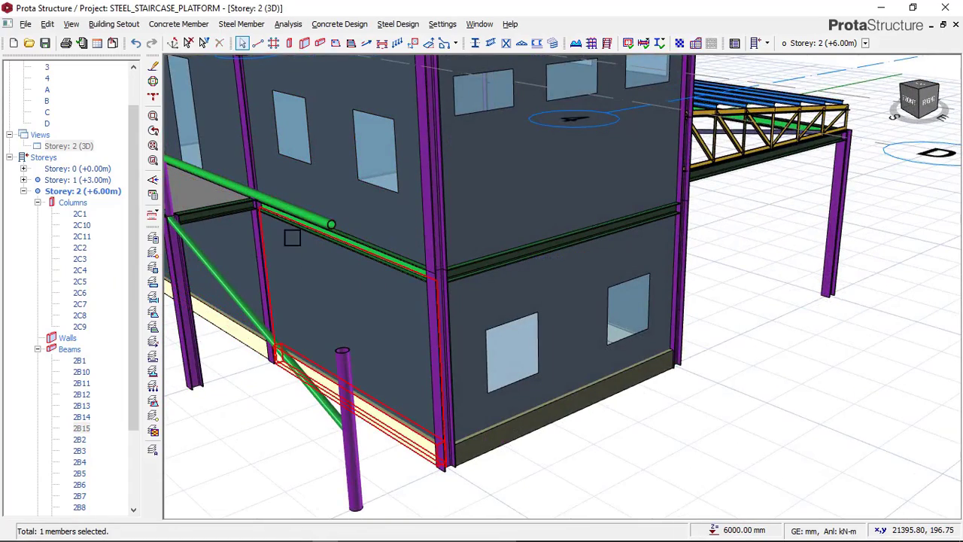
scroll(416, 162, "down", 2)
middle_click_drag(238, 201, 217, 194)
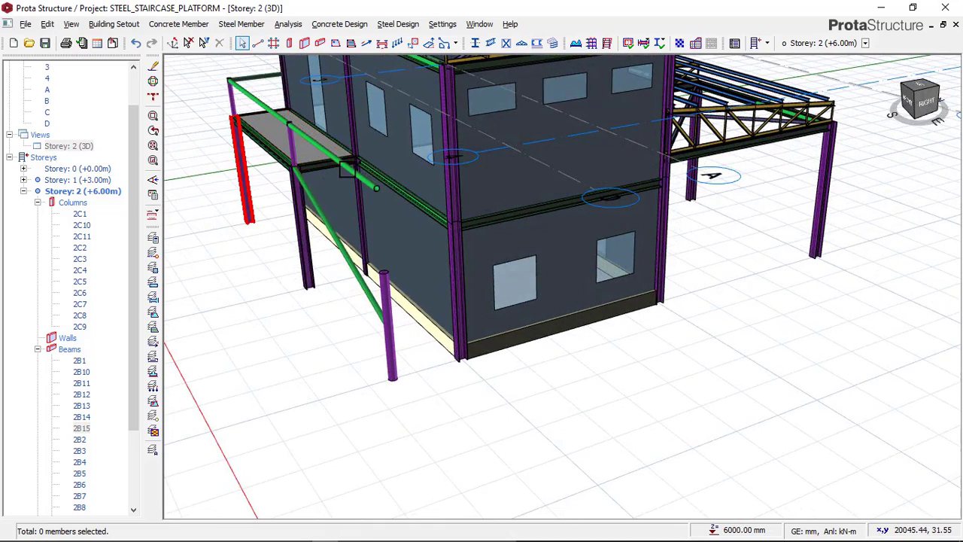
left_click(352, 170)
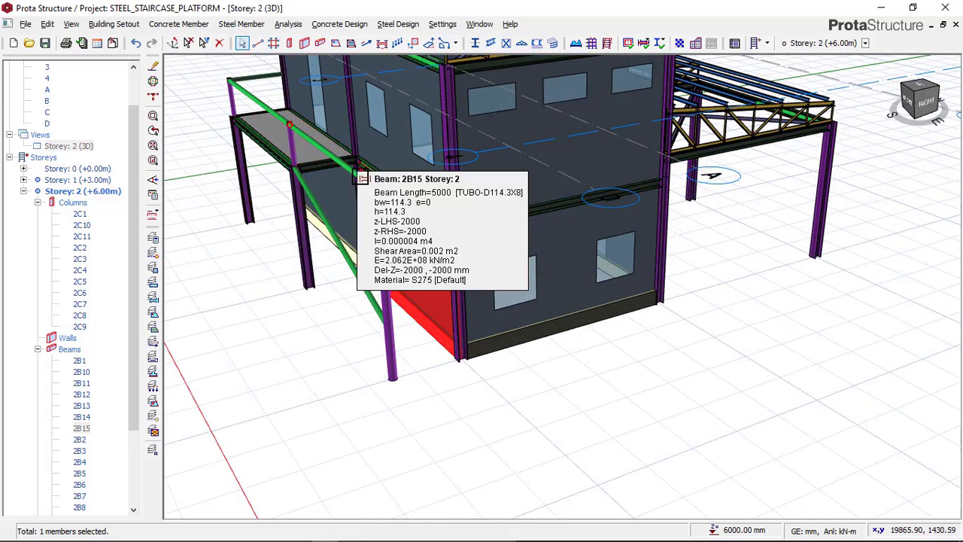
right_click(256, 209)
left_click(285, 218)
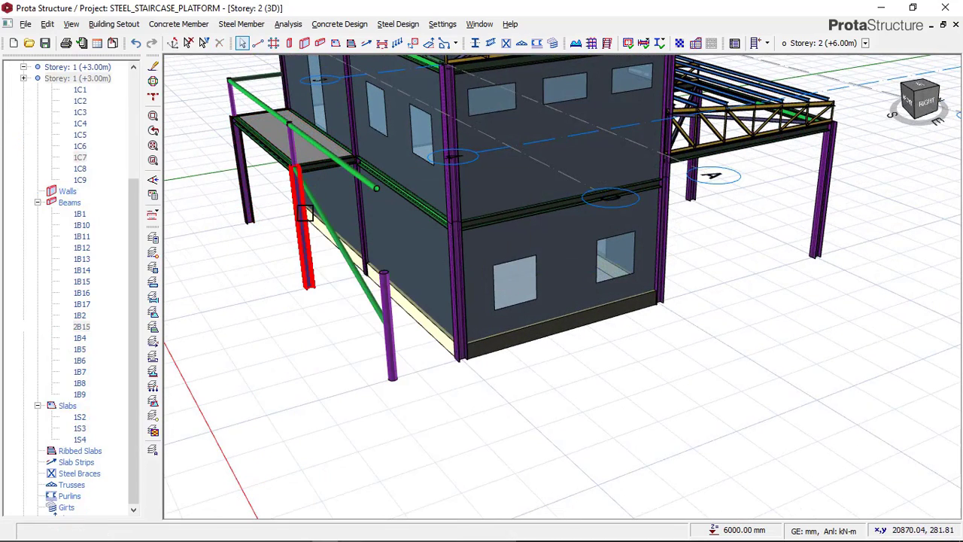
scroll(373, 188, "up", 3)
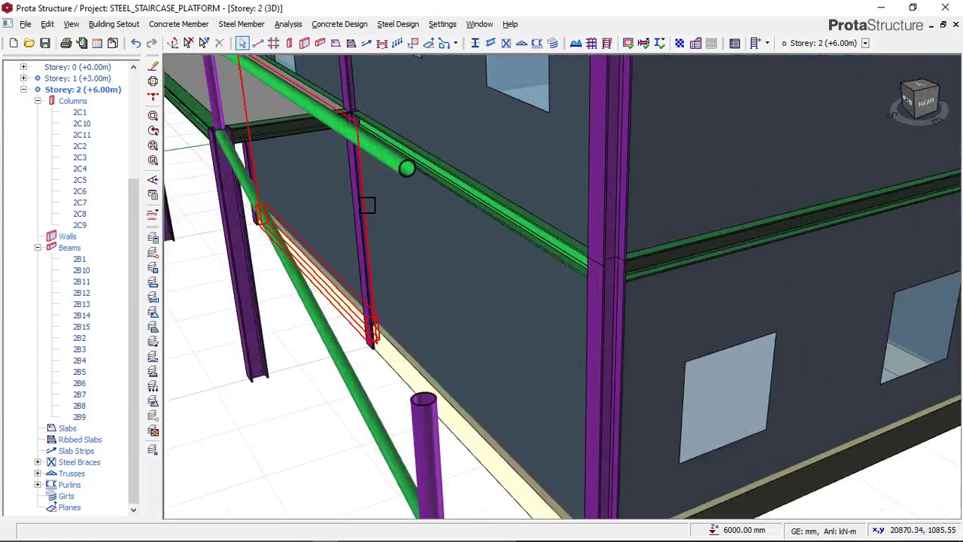
Slope the upper railing beam on axis D between axes 2 and 3 with delZ -I at -2000 mm and delZ -J at -3700 mm
left_click(404, 171)
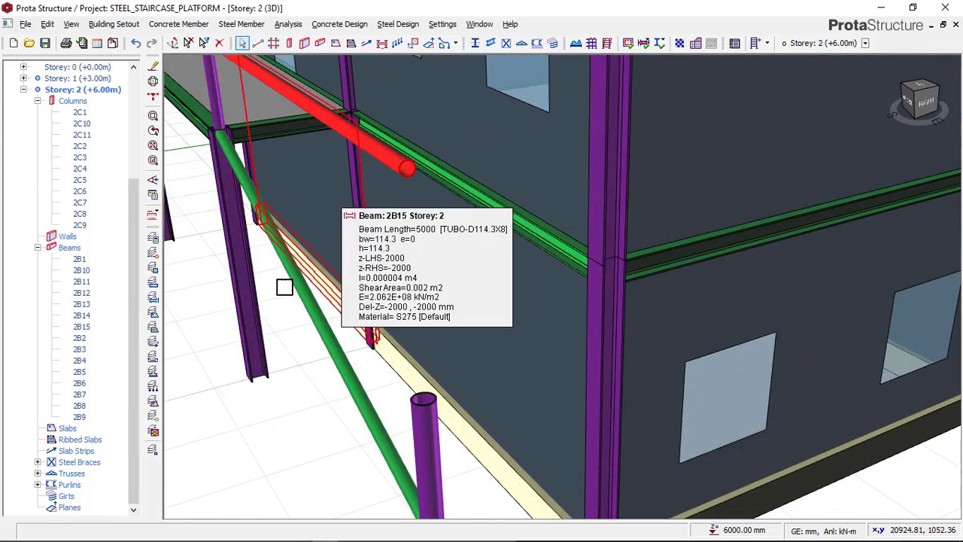
right_click(196, 311)
left_click(270, 9)
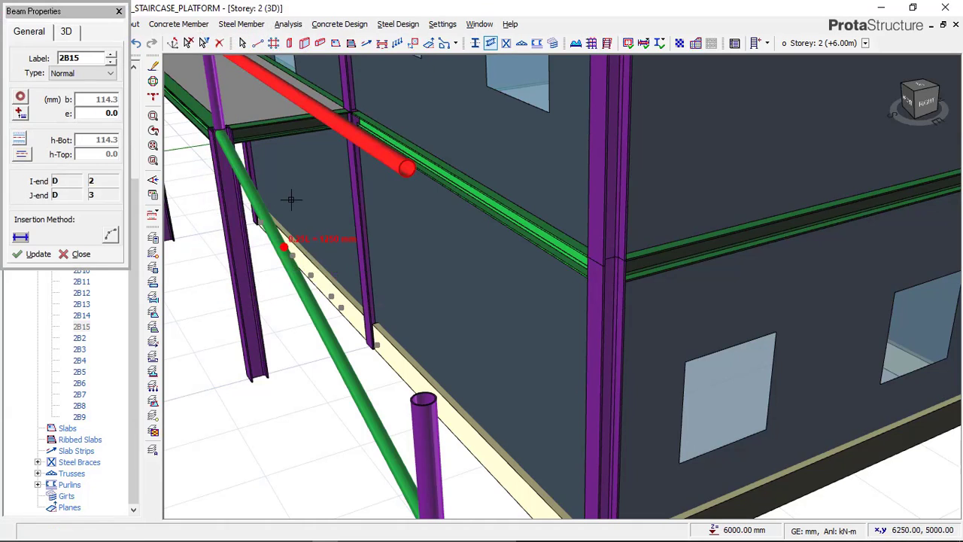
scroll(474, 203, "down", 1)
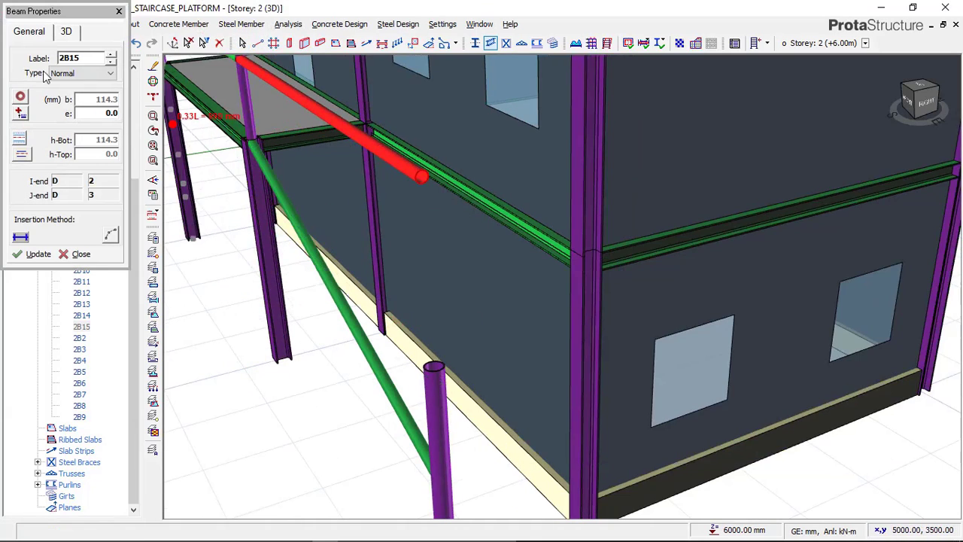
left_click(67, 34)
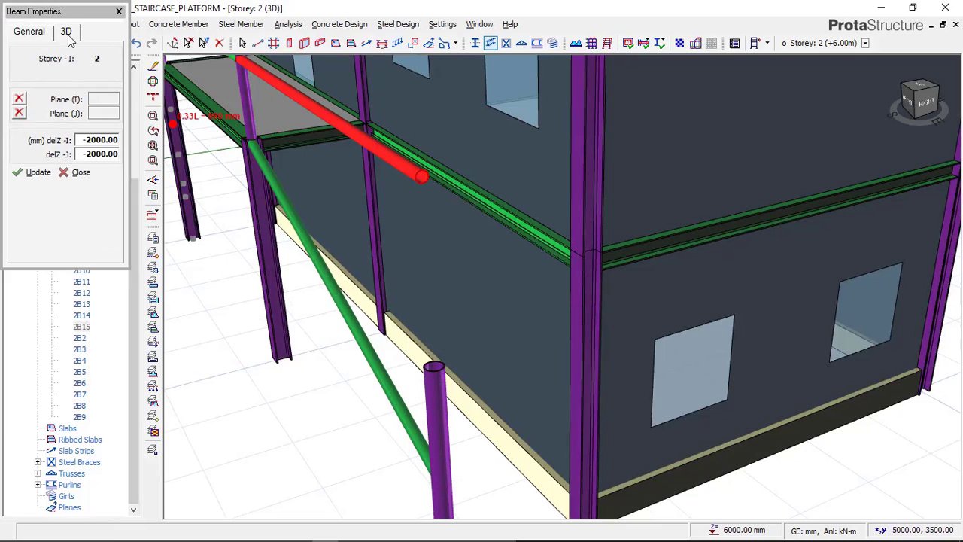
double_click(111, 141)
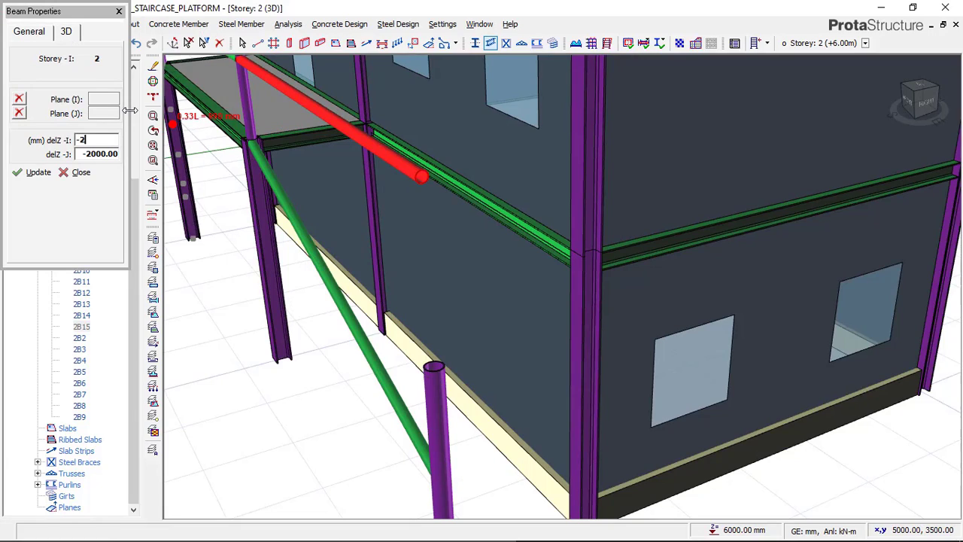
double_click(112, 154)
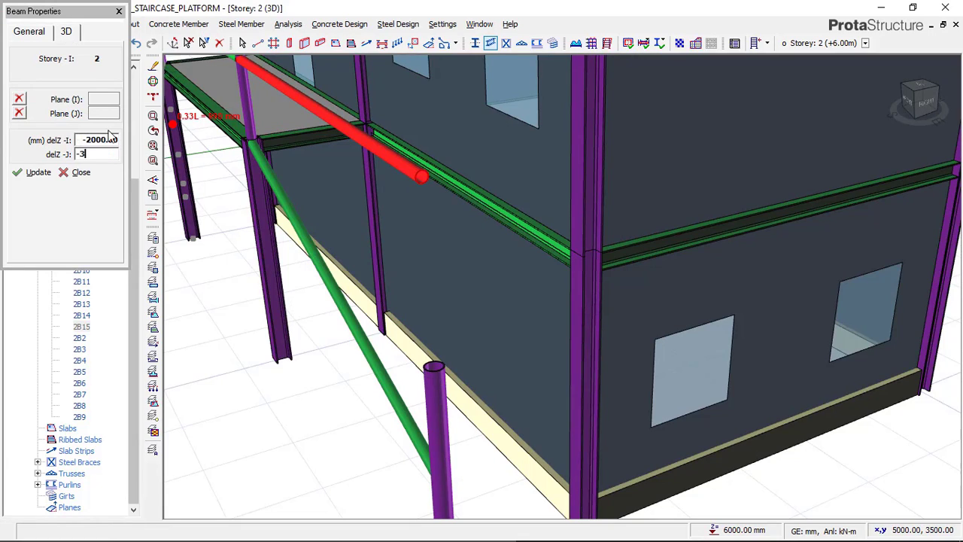
left_click(36, 172)
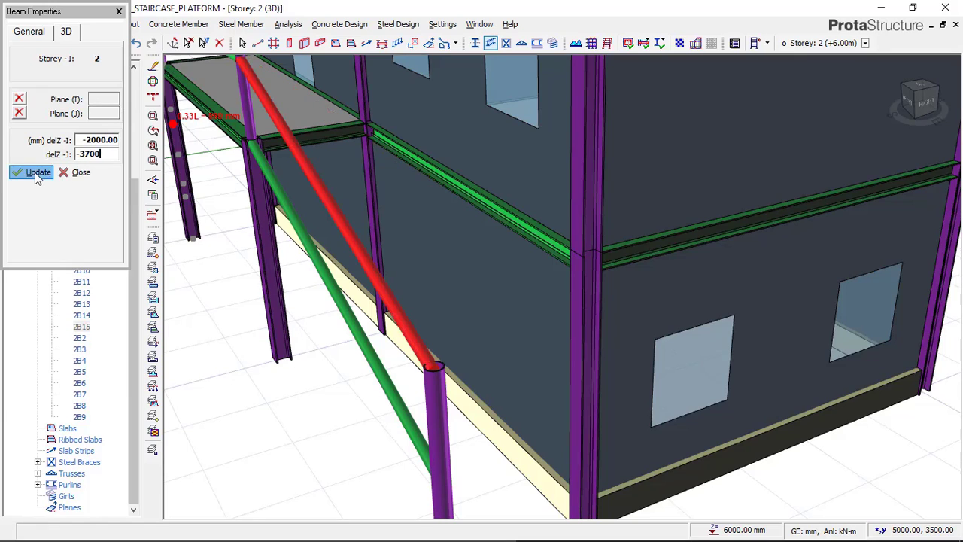
left_click(81, 173)
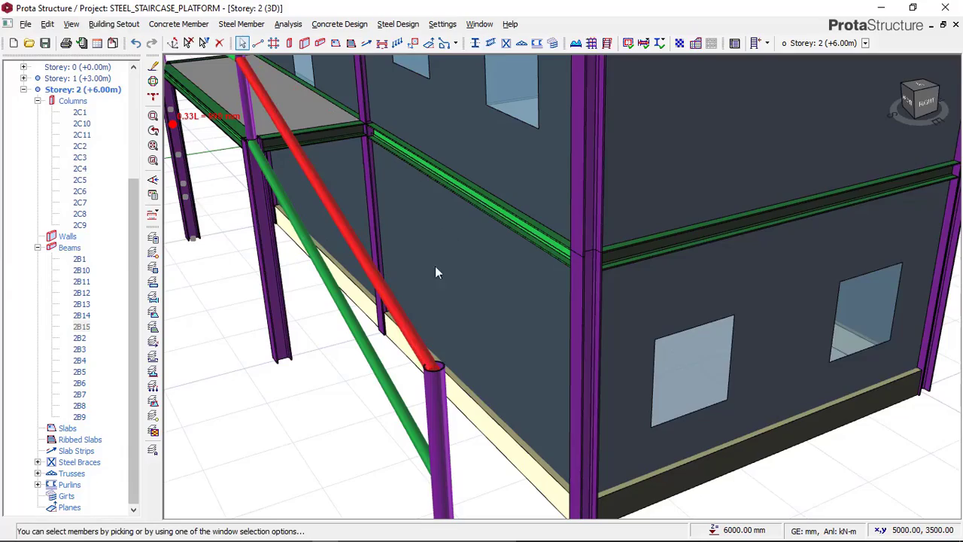
scroll(452, 307, "down", 2)
key("Escape")
Examine the sloping stair railing in 3D, compare it with the THUMBNAIL and 20220520_222300 images in Paint, and return to ProtaStructure
middle_click_drag(417, 399, 463, 385, "shift")
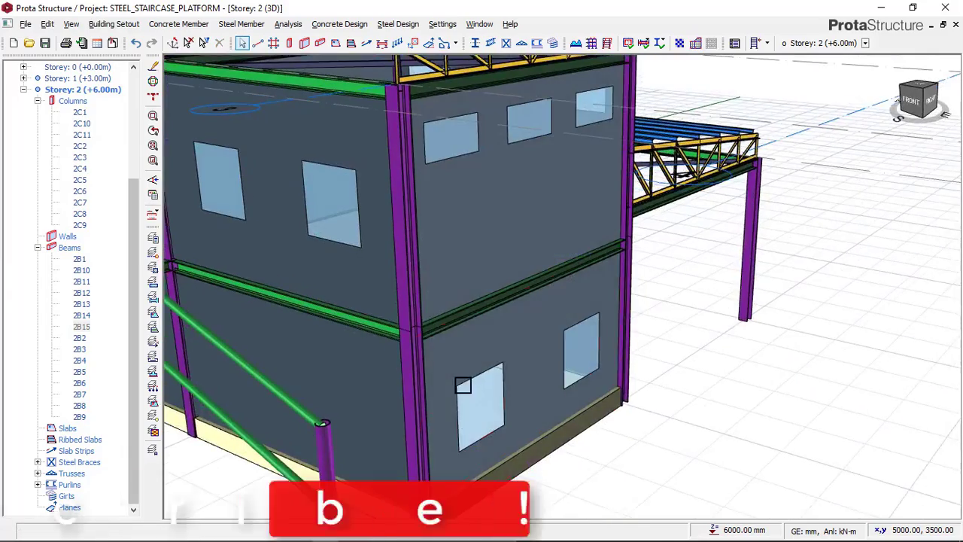
middle_click_drag(415, 354, 581, 169)
scroll(581, 168, "down", 3)
mouse_move(563, 287)
middle_mouse_down("shift")
mouse_move(421, 291)
mouse_move(430, 348)
mouse_move(385, 343)
middle_mouse_up("shift")
scroll(439, 277, "down", 2)
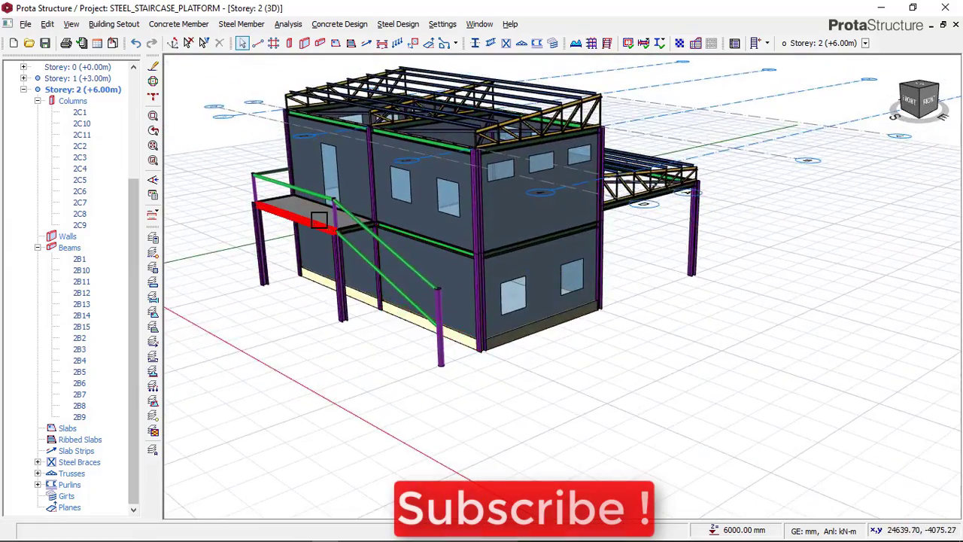
scroll(323, 271, "up", 3)
mouse_move(278, 534)
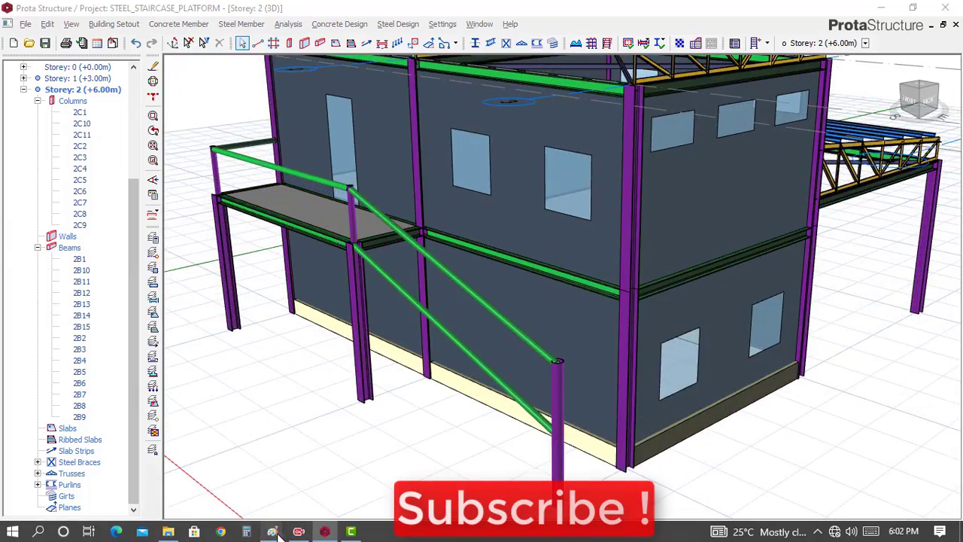
left_click(256, 474)
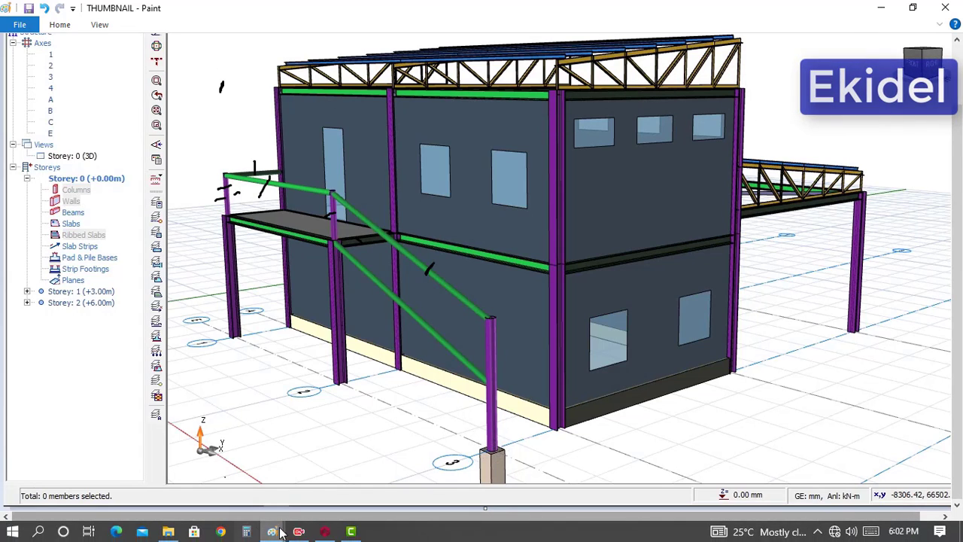
mouse_move(278, 534)
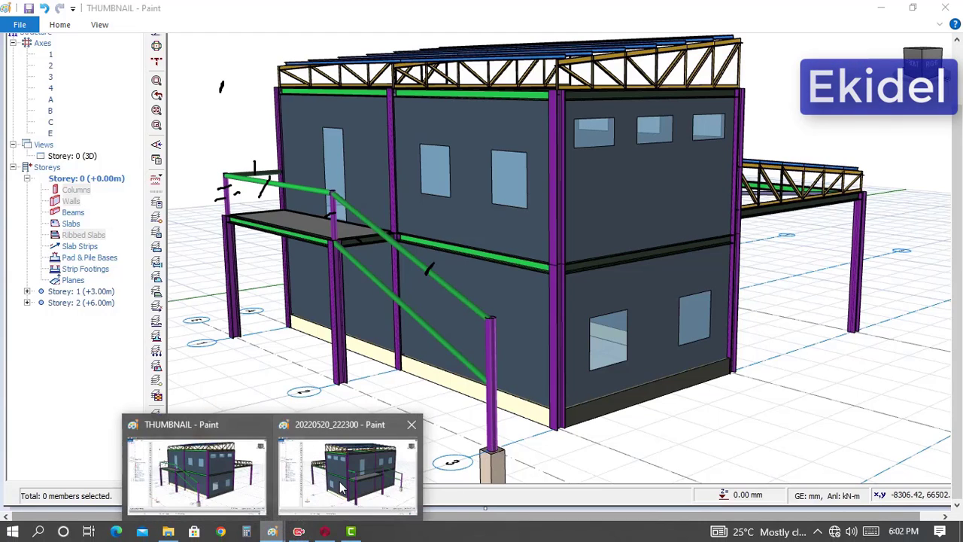
left_click(343, 481)
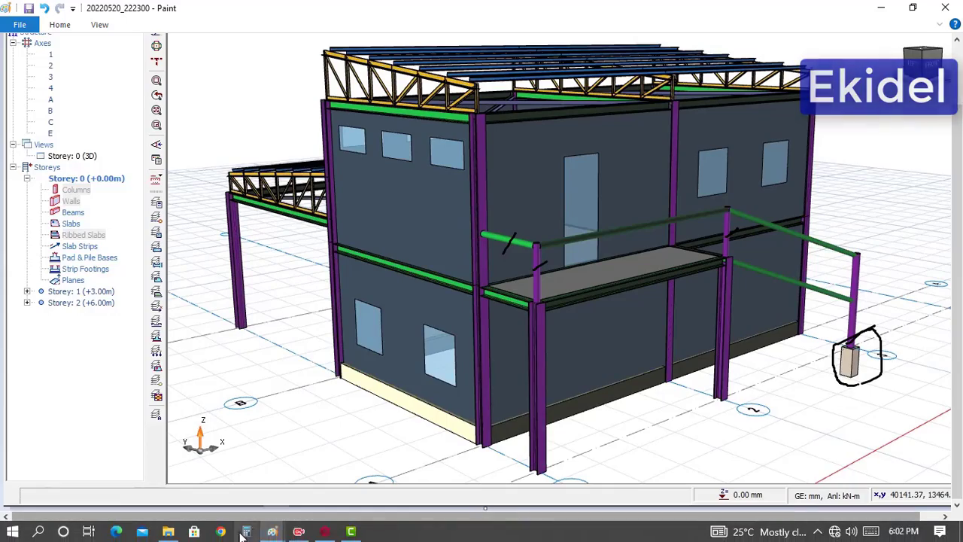
left_click(325, 532)
Make Storey 1 the active storey and show it in plan view
mouse_move(452, 241)
middle_mouse_down()
mouse_move(424, 279)
mouse_move(391, 365)
mouse_move(318, 348)
mouse_move(411, 349)
mouse_move(393, 371)
middle_mouse_up()
middle_click_drag(473, 311, 486, 300)
scroll(625, 408, "down", 1)
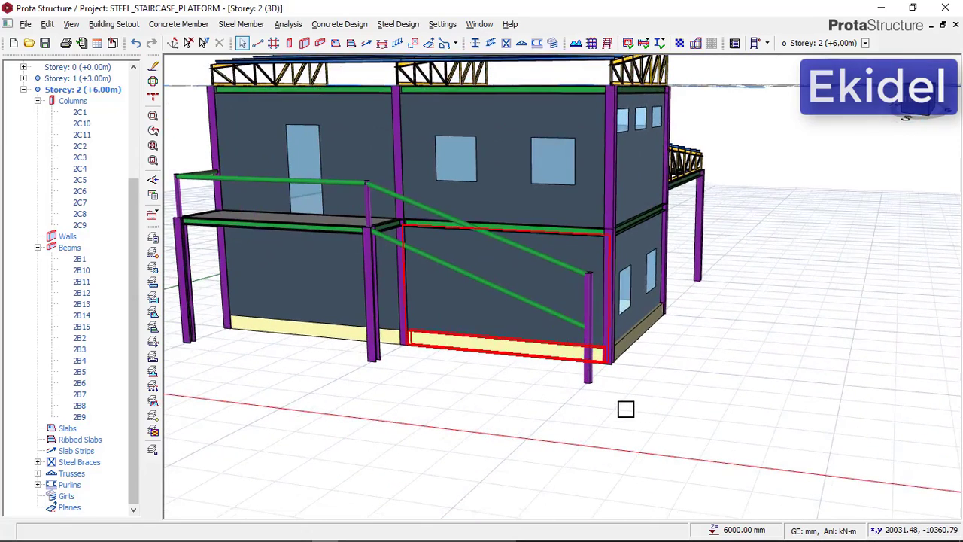
scroll(598, 382, "up", 3)
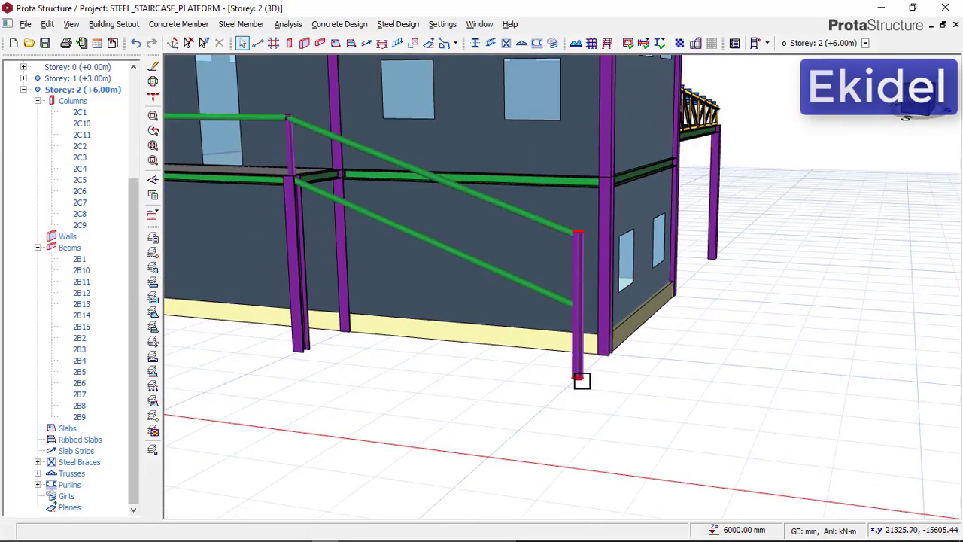
left_click(80, 80)
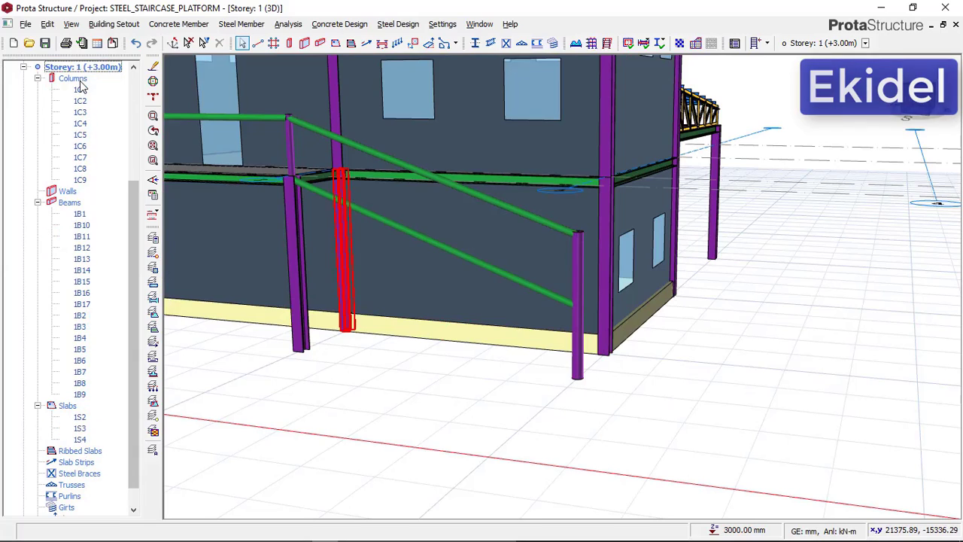
left_click_drag(136, 217, 131, 185)
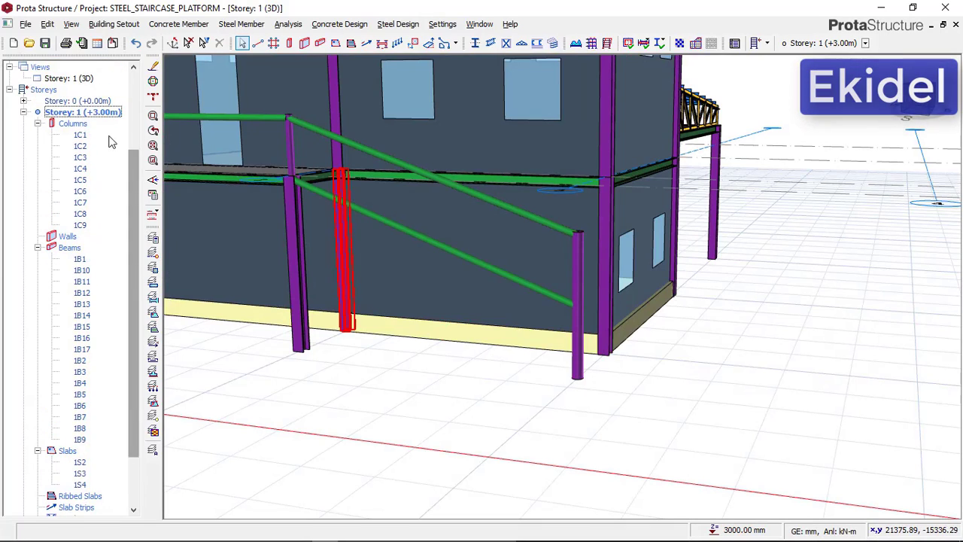
left_click(93, 114)
double_click(93, 112)
left_click(84, 193)
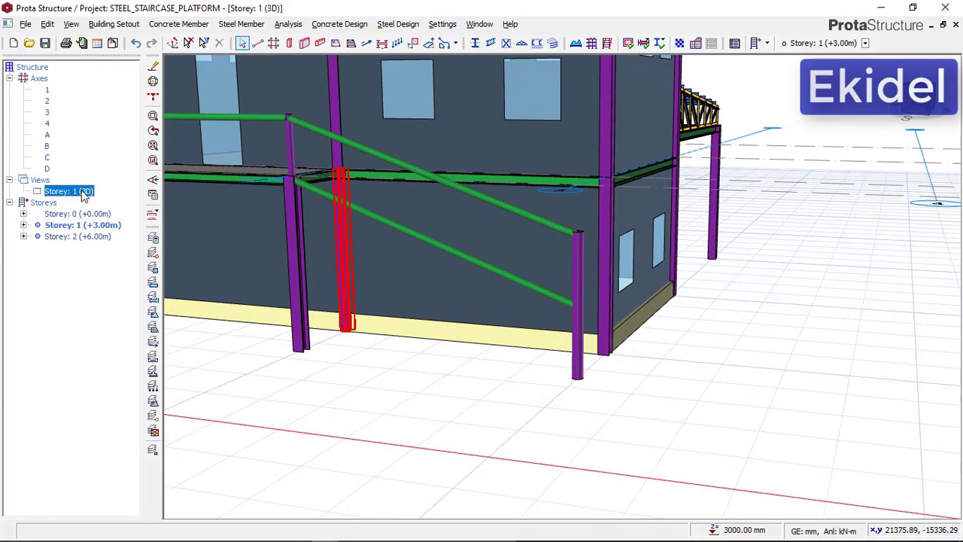
right_click(86, 193)
left_click(118, 201)
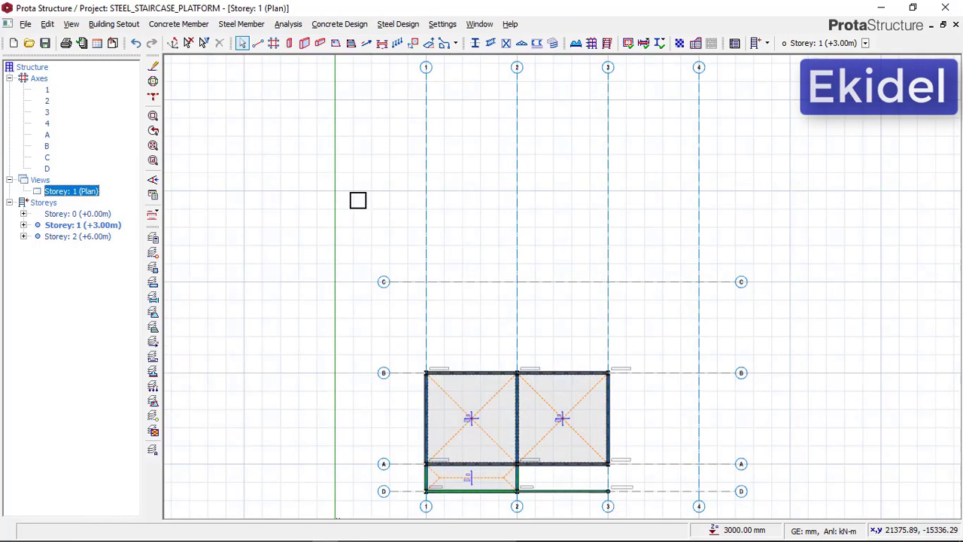
Place a 300 by 300 mm concrete column at the intersection of axes D and 3, over the tubular stair post
scroll(410, 153, "down", 2)
scroll(508, 336, "up", 4)
scroll(555, 353, "up", 5)
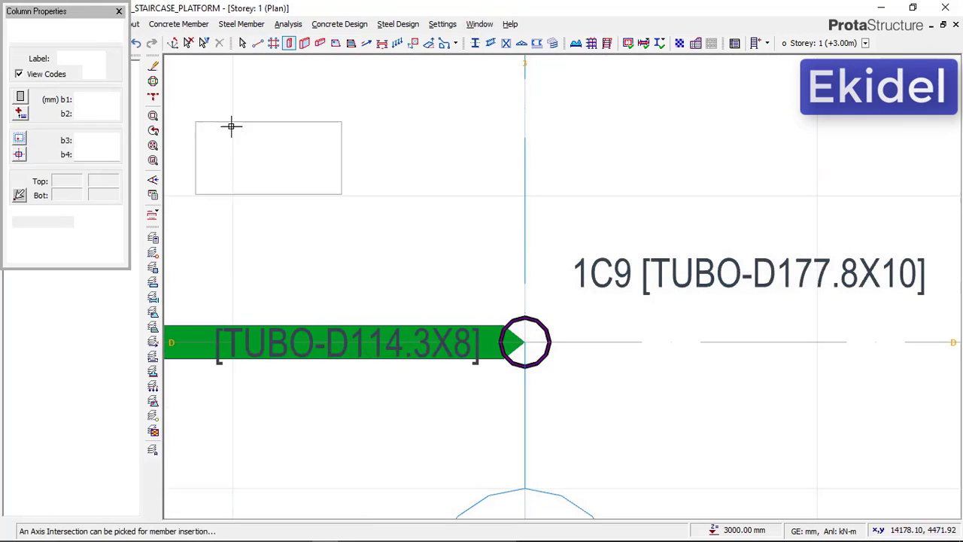
double_click(115, 99)
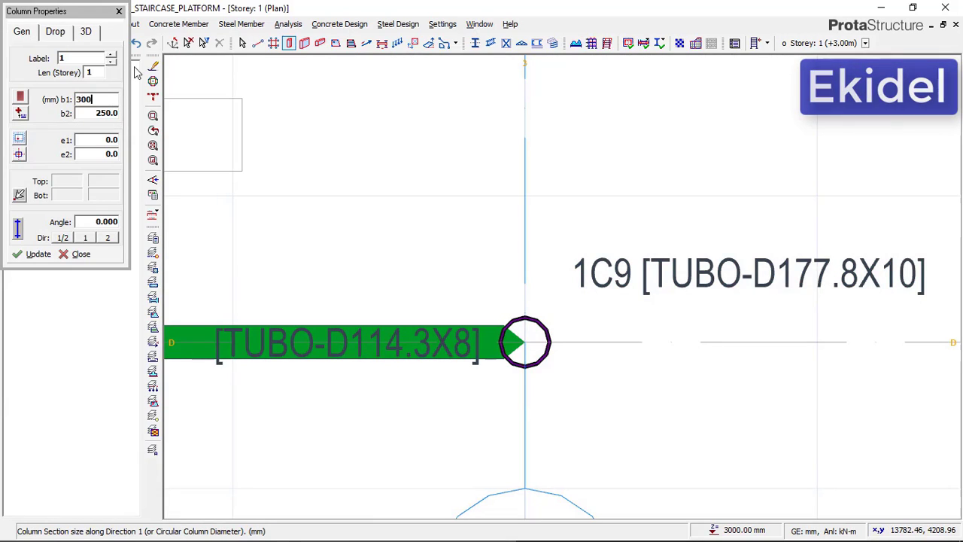
double_click(113, 112)
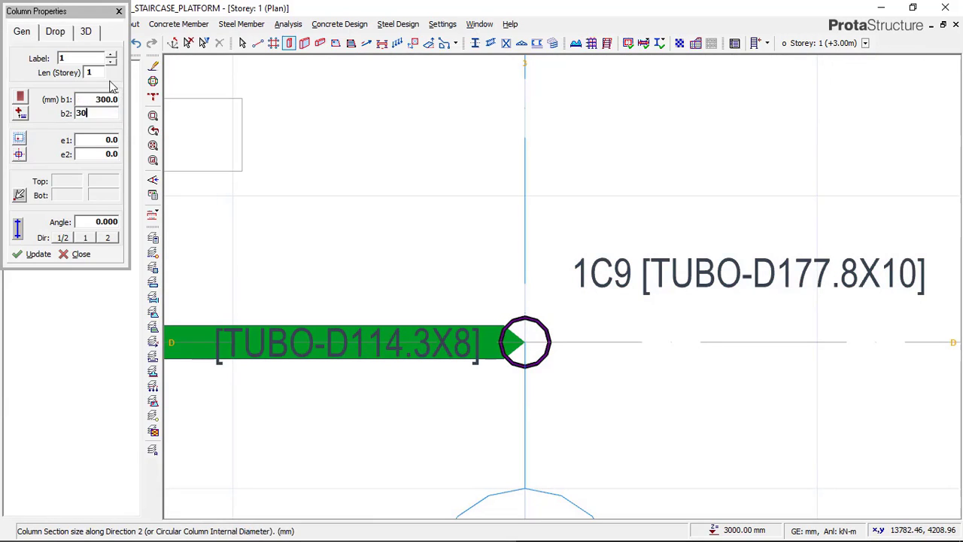
scroll(384, 87, "down", 3)
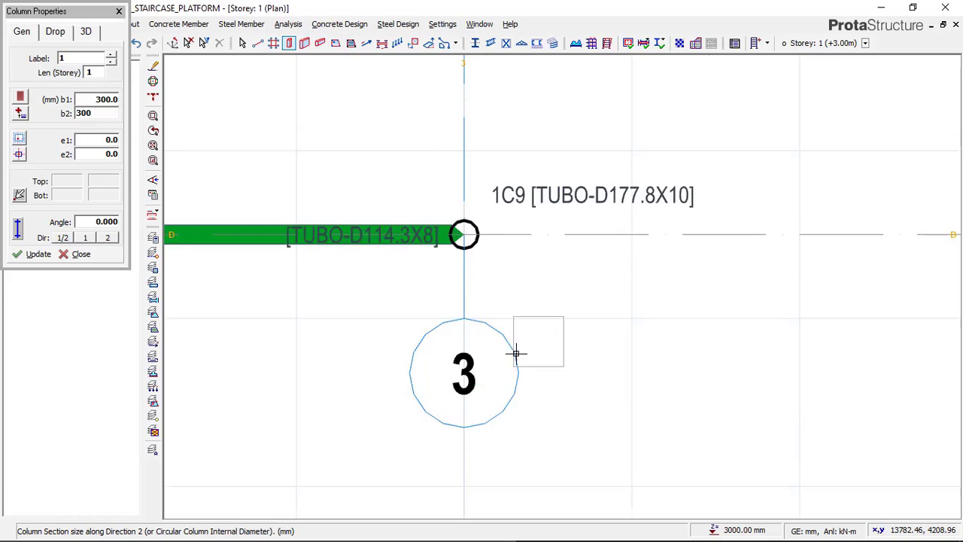
scroll(460, 210, "up", 2)
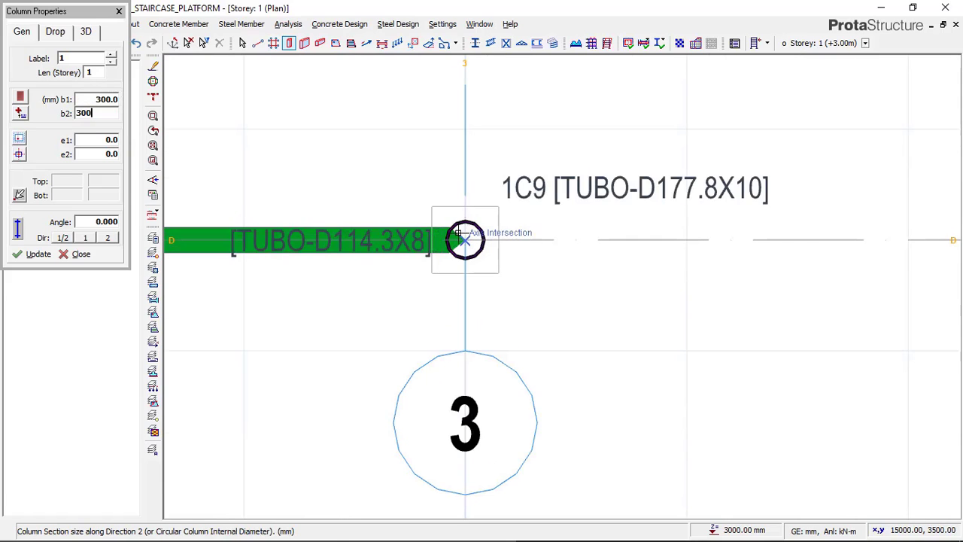
left_click(461, 211)
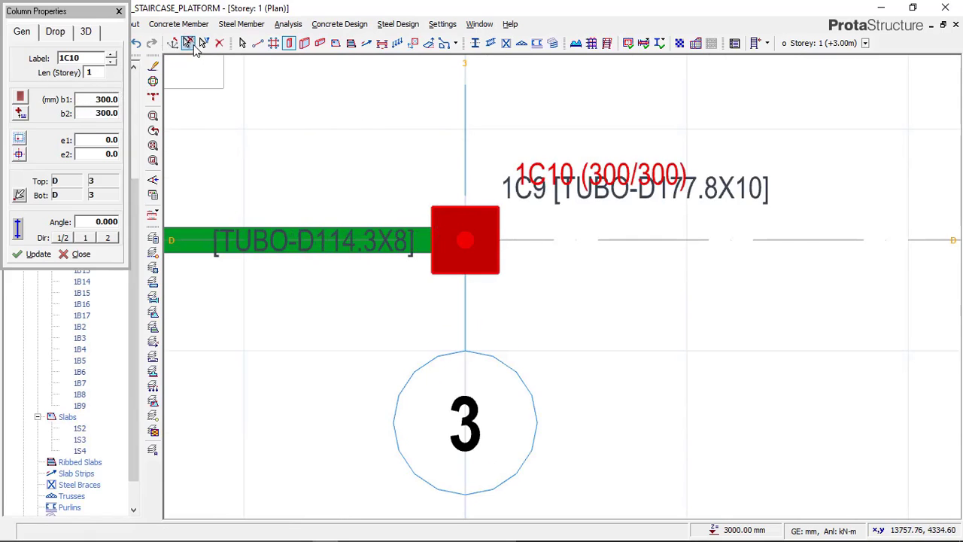
key("Escape")
Show Storey 1 in 3D and examine the new concrete column at the foot of the stair railing
scroll(579, 241, "down", 3)
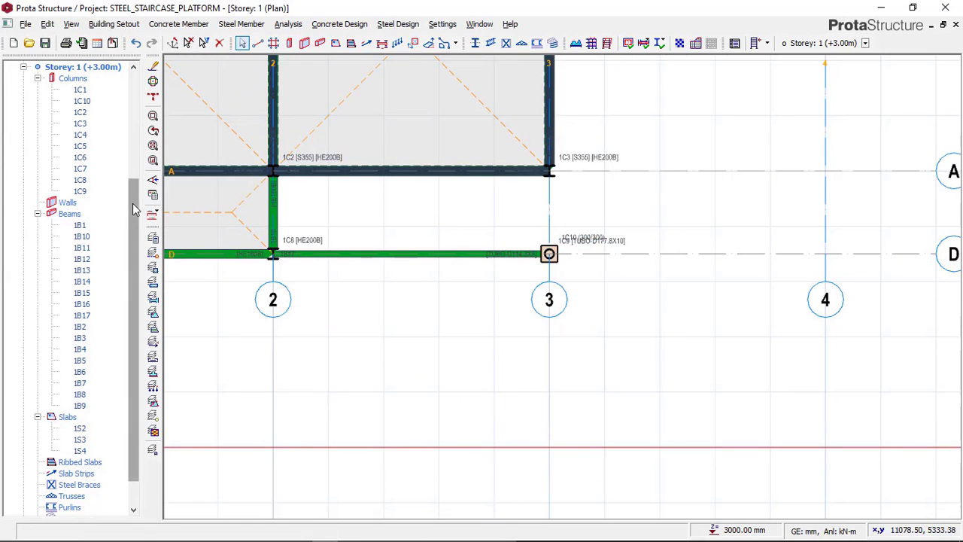
left_click_drag(133, 214, 133, 184)
right_click(89, 113)
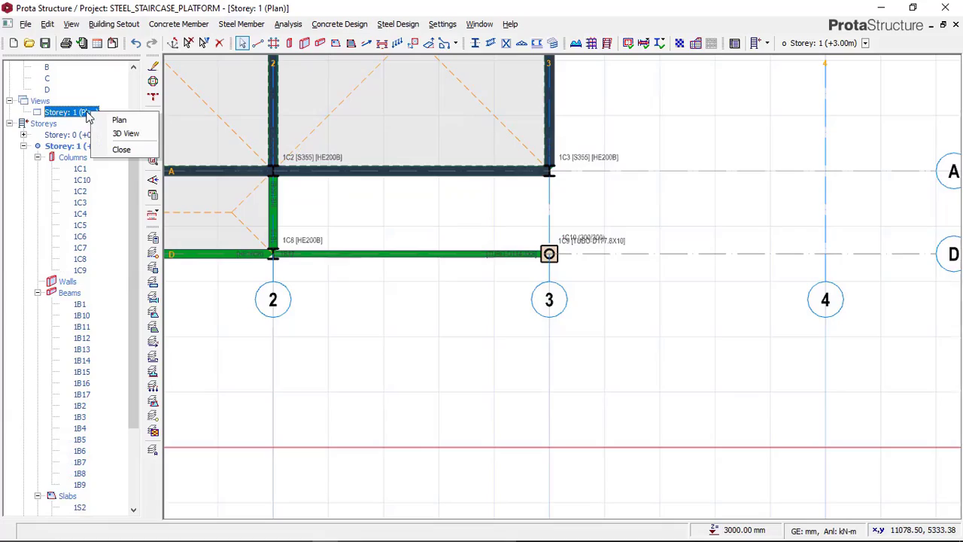
left_click(126, 133)
scroll(526, 346, "up", 10)
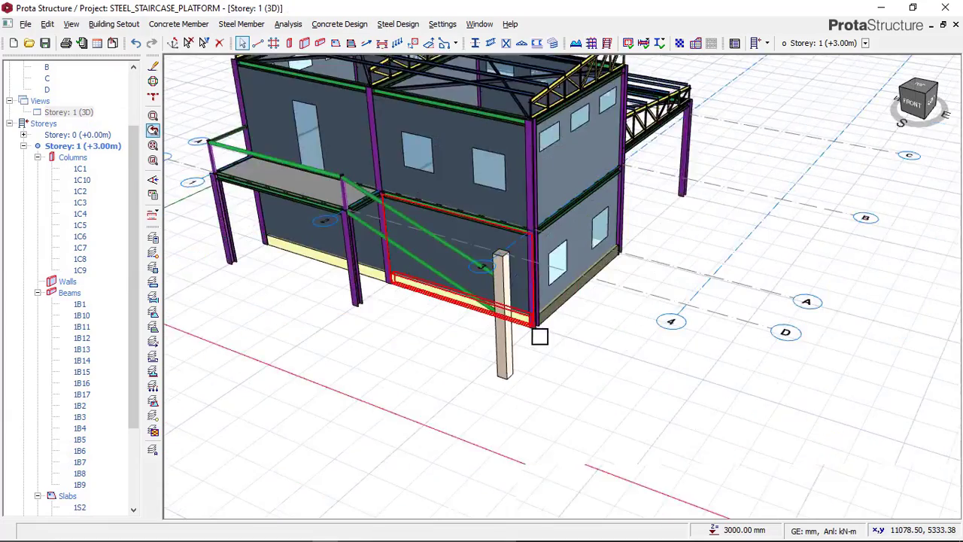
middle_click_drag(495, 349, 489, 320)
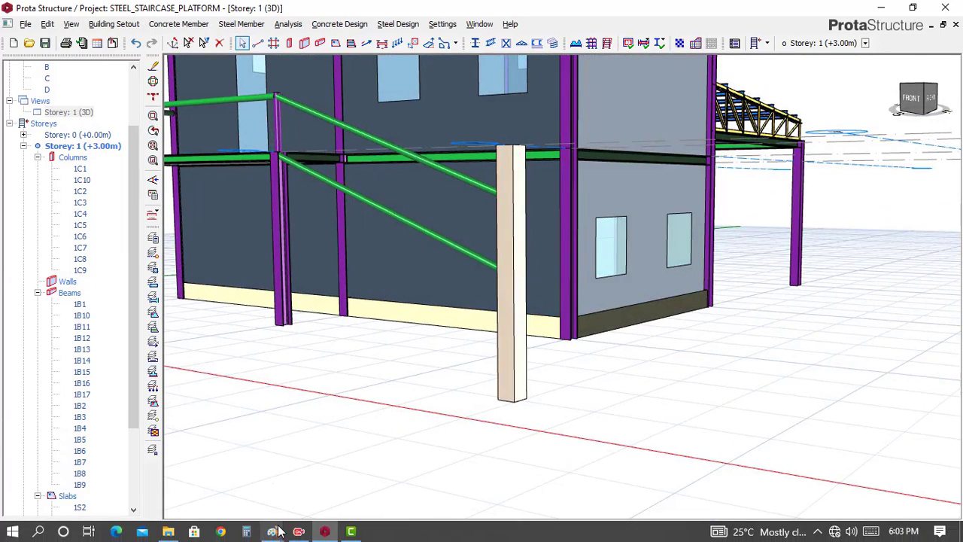
Check the pedestal under the lower stair post in the THUMBNAIL image in Paint, and return to ProtaStructure
mouse_move(272, 531)
left_click(197, 470)
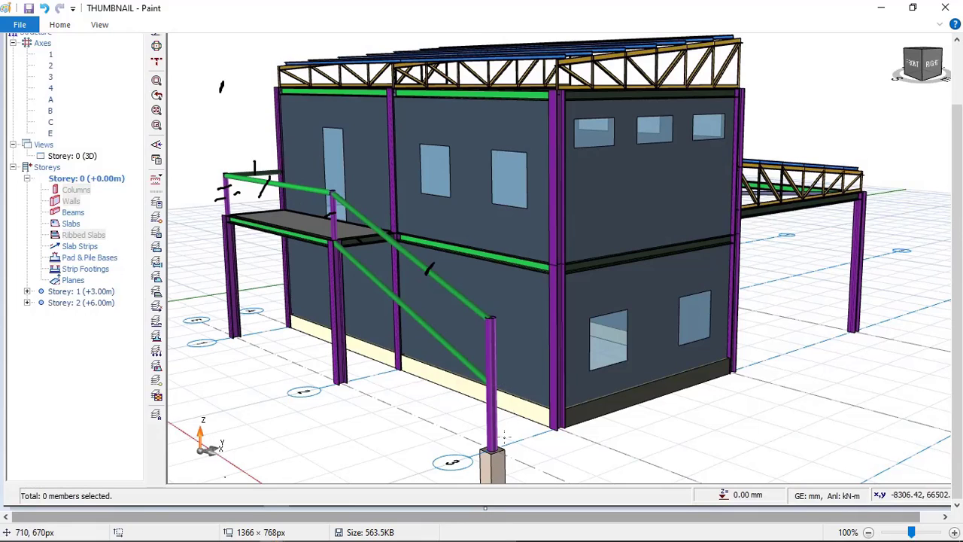
mouse_move(286, 533)
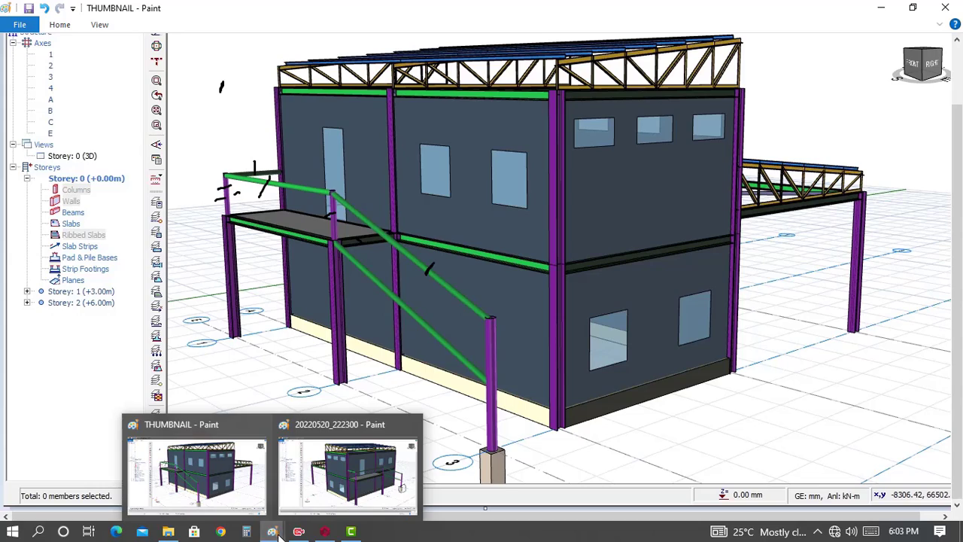
left_click(324, 481)
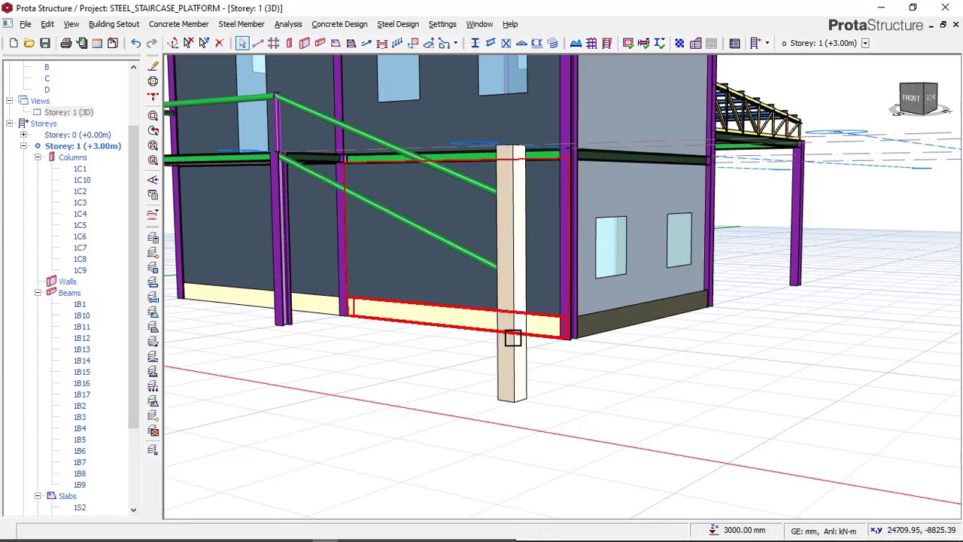
Lower the top of the concrete column at axes D and 3 by setting its top del z to -3000 mm
scroll(550, 372, "down", 3)
middle_click_drag(567, 374, 522, 386)
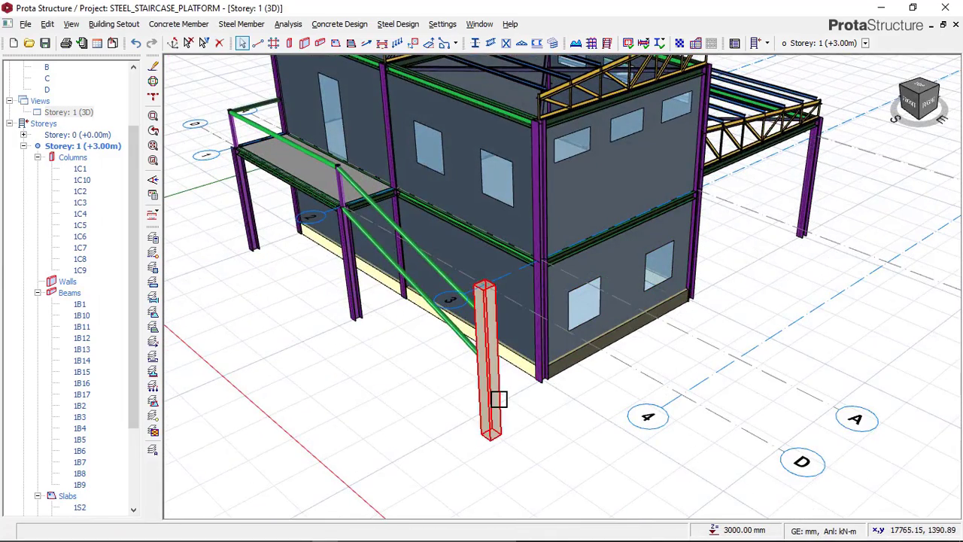
left_click(499, 398)
right_click(434, 385)
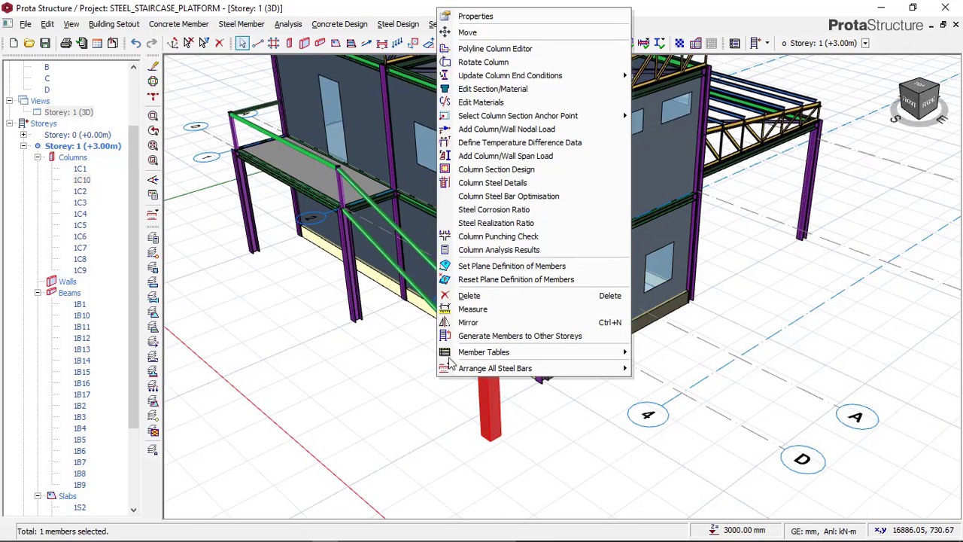
left_click(493, 17)
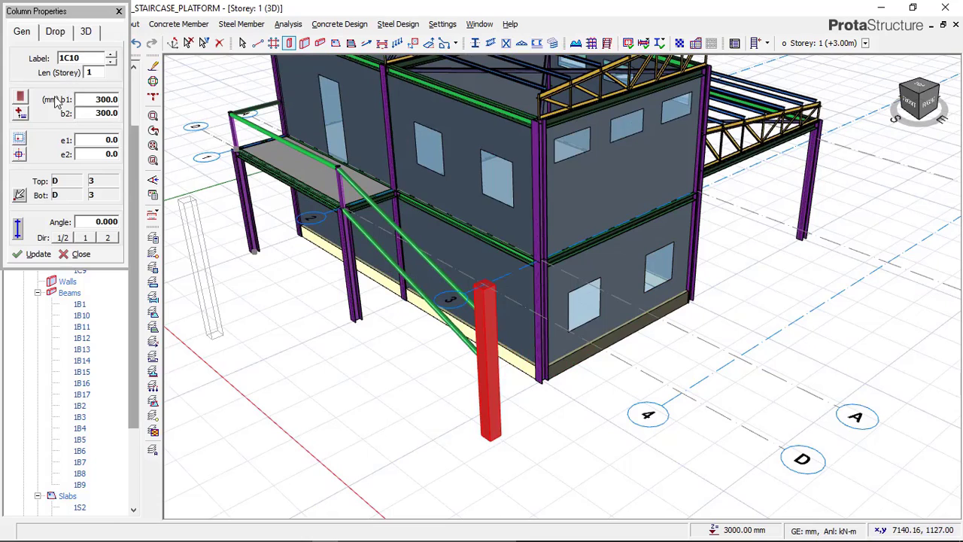
left_click(86, 32)
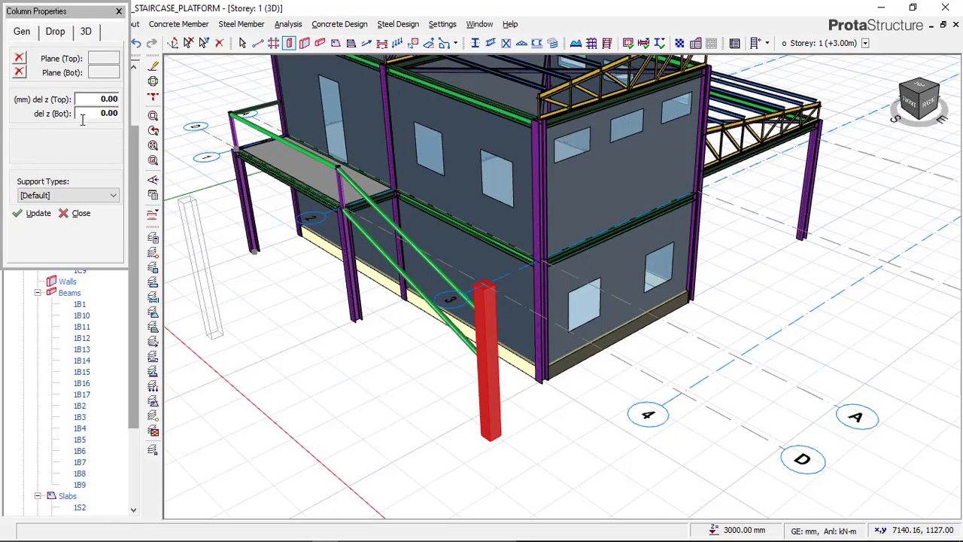
left_click(102, 99)
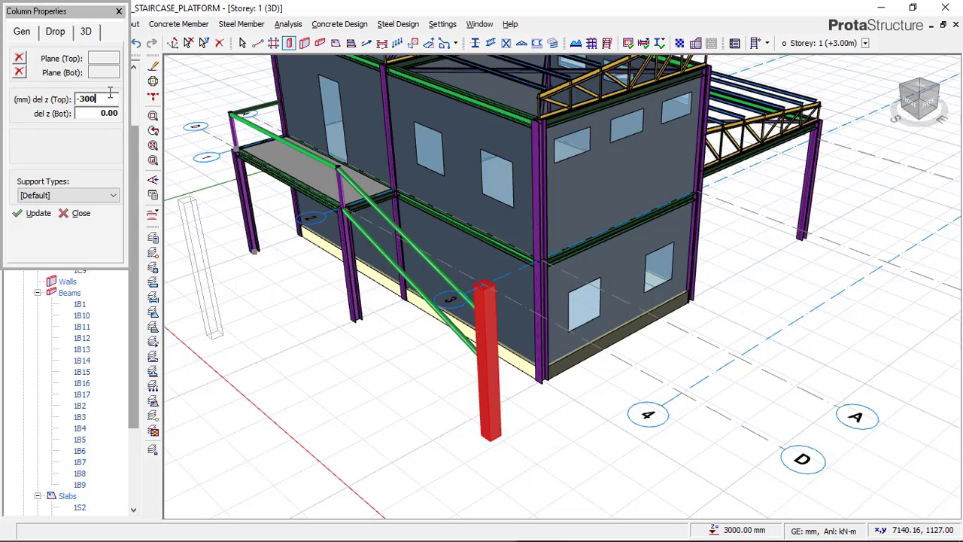
left_click(39, 214)
left_click(78, 213)
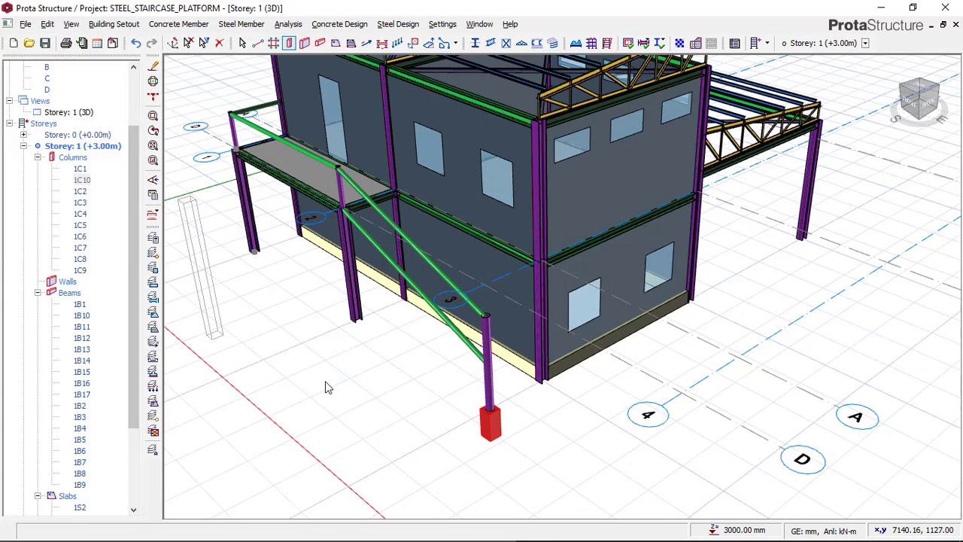
Examine the shortened concrete pedestal and the stair railing from several sides in the 3D view
scroll(412, 402, "down", 1)
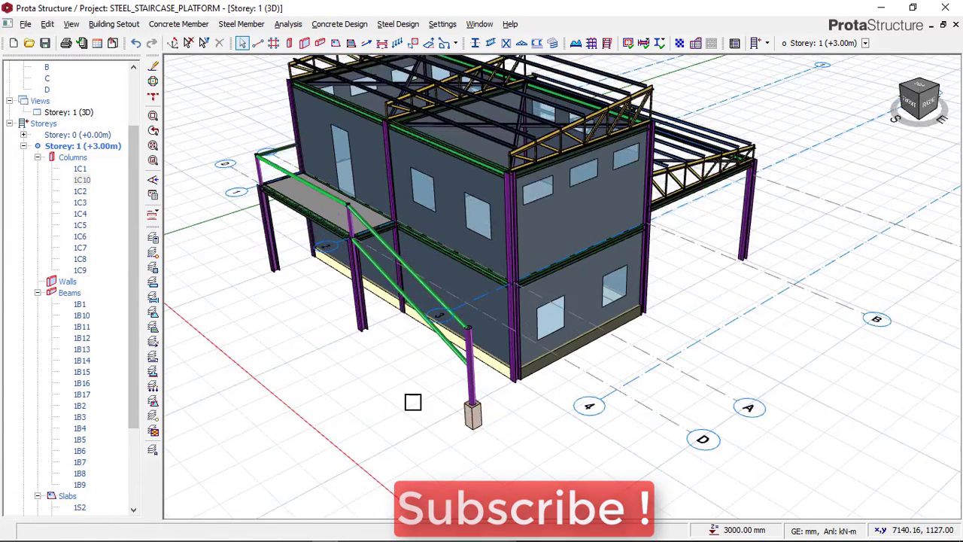
scroll(412, 402, "down", 1)
middle_click_drag(447, 365, 406, 340)
scroll(410, 279, "up", 2)
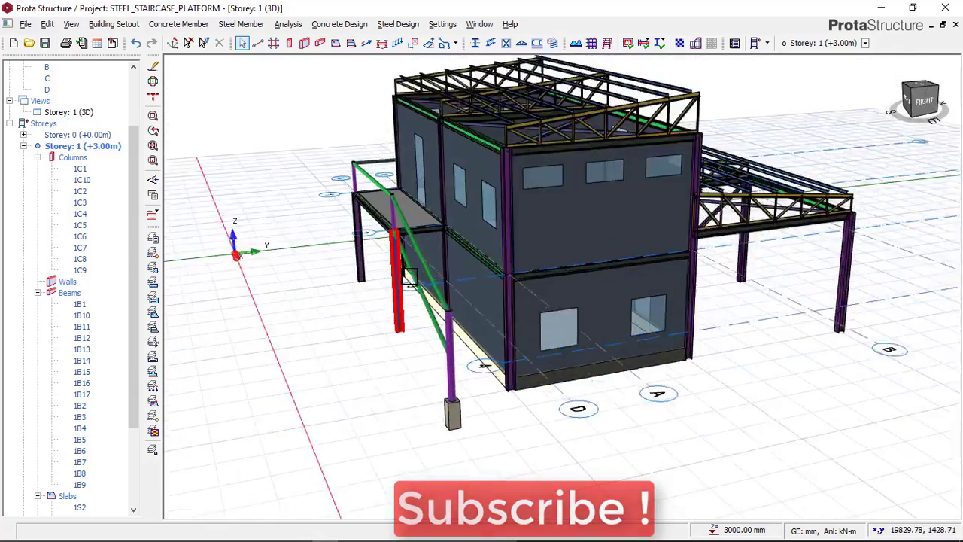
scroll(410, 277, "up", 2)
scroll(407, 290, "down", 1)
middle_click_drag(320, 310, 418, 319)
scroll(407, 320, "down", 2)
right_click(650, 400)
left_click(642, 395)
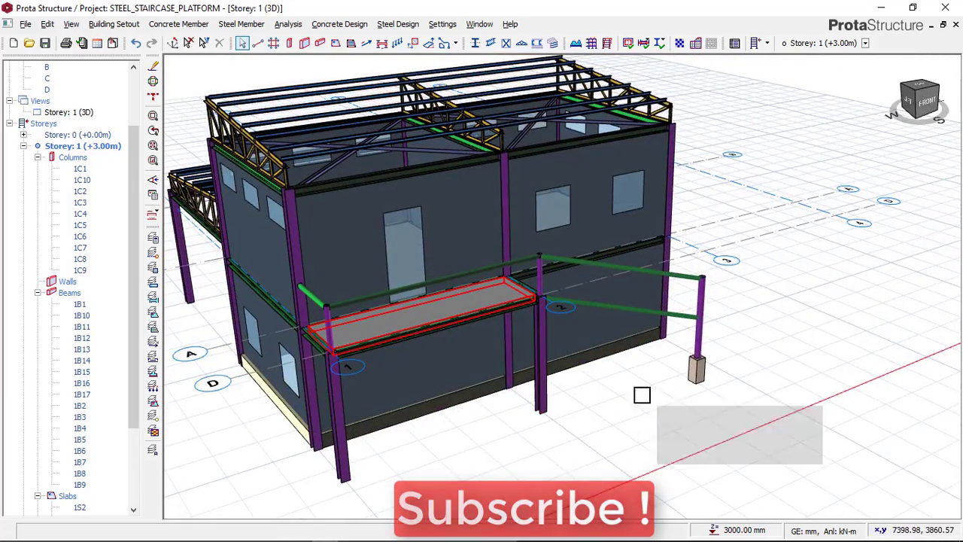
middle_click_drag(641, 395, 521, 254)
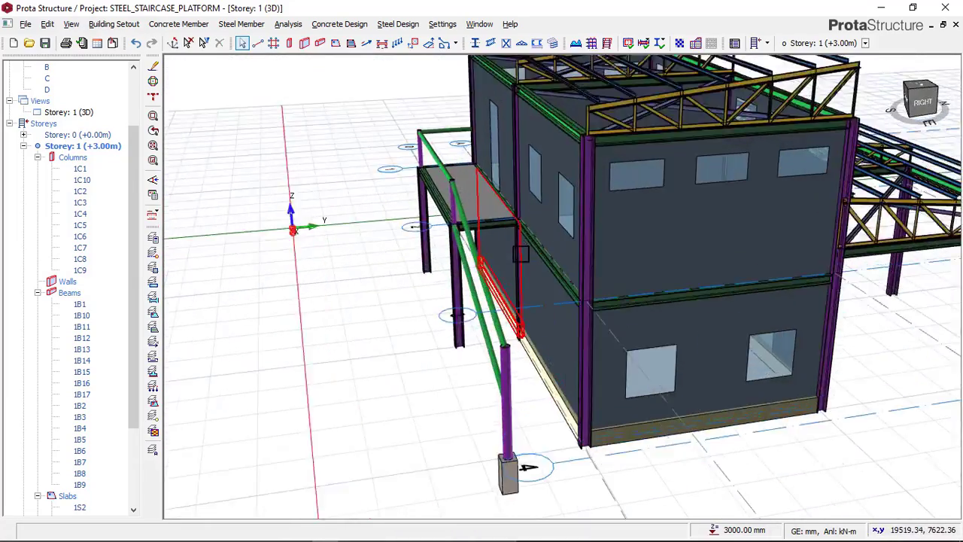
scroll(520, 254, "up", 3)
scroll(438, 161, "down", 3)
scroll(385, 266, "down", 1)
middle_click_drag(369, 275, 391, 283)
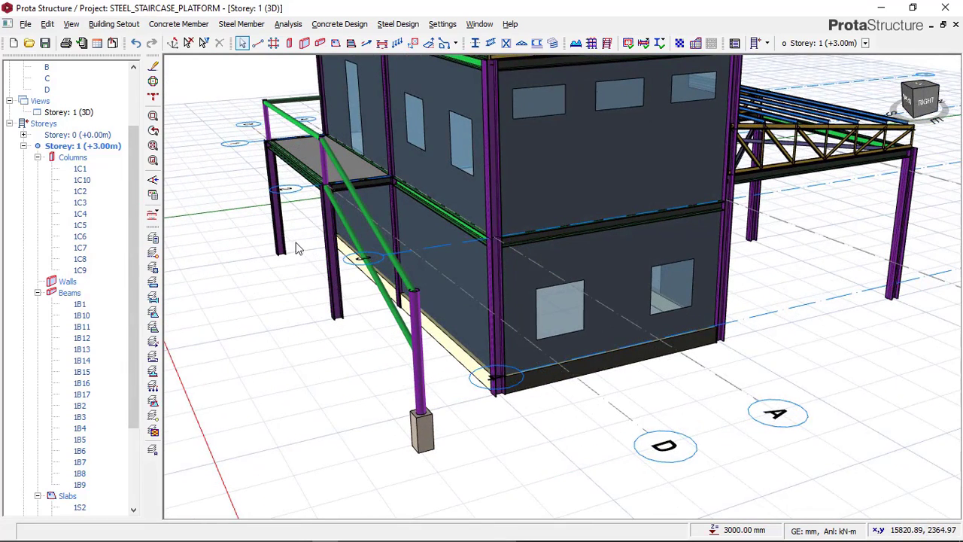
Hide the axes in the 3D view and inspect the building from the platform and stair ends
left_click(152, 252)
scroll(332, 297, "down", 3)
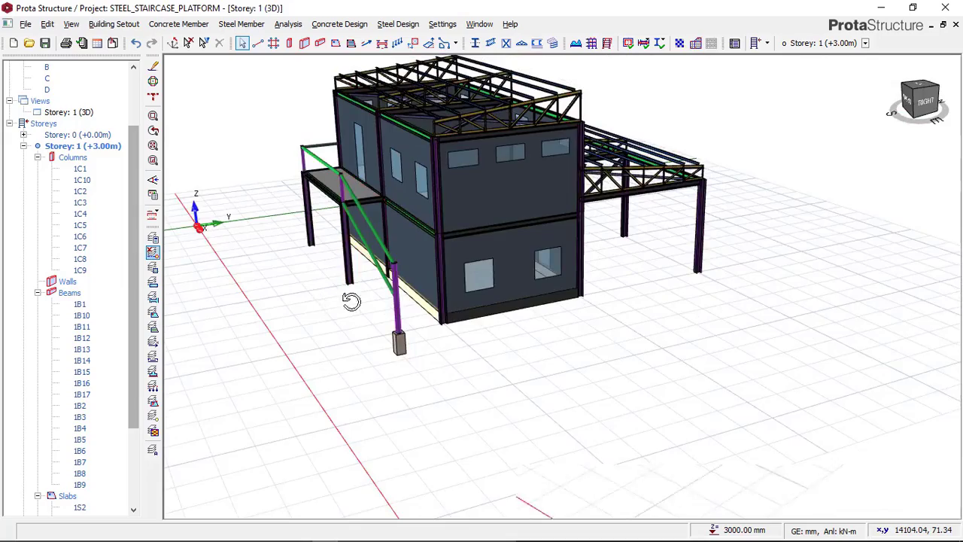
middle_click_drag(351, 301, 576, 346)
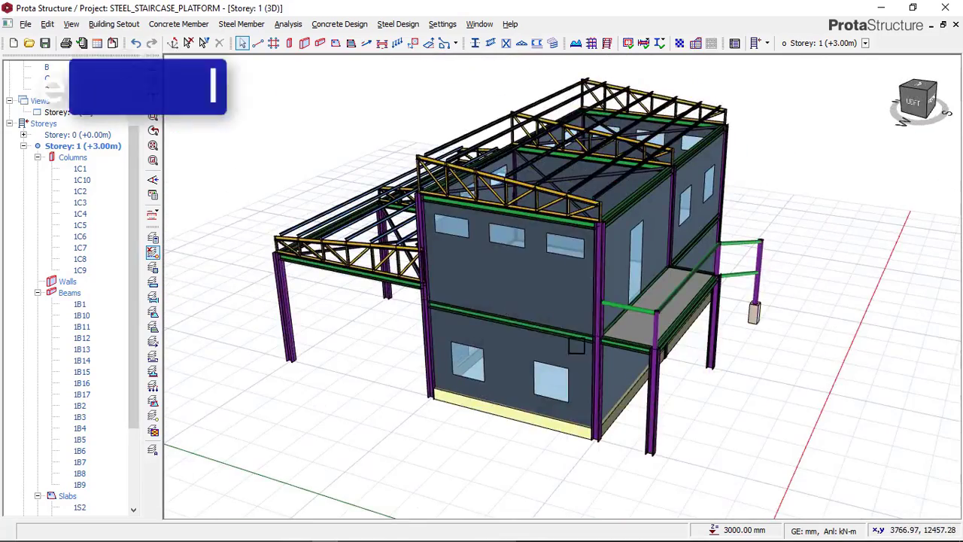
scroll(642, 372, "up", 3)
mouse_move(761, 380)
middle_mouse_down()
mouse_move(666, 381)
mouse_move(462, 275)
mouse_move(752, 340)
mouse_move(682, 352)
mouse_move(627, 346)
mouse_move(703, 337)
middle_mouse_up()
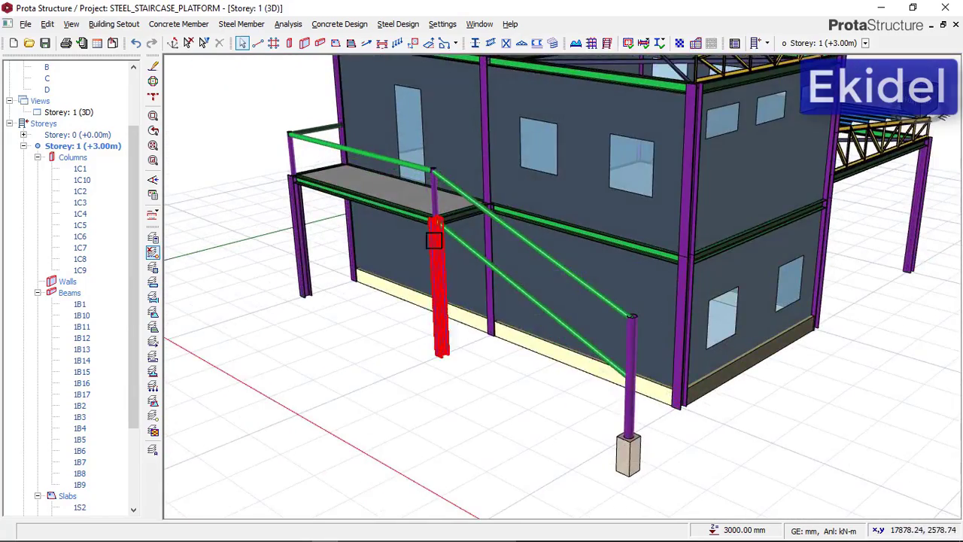
mouse_move(434, 239)
middle_mouse_down()
mouse_move(346, 155)
mouse_move(305, 215)
mouse_move(329, 232)
mouse_move(458, 228)
mouse_move(371, 228)
mouse_move(292, 243)
mouse_move(325, 236)
middle_mouse_up()
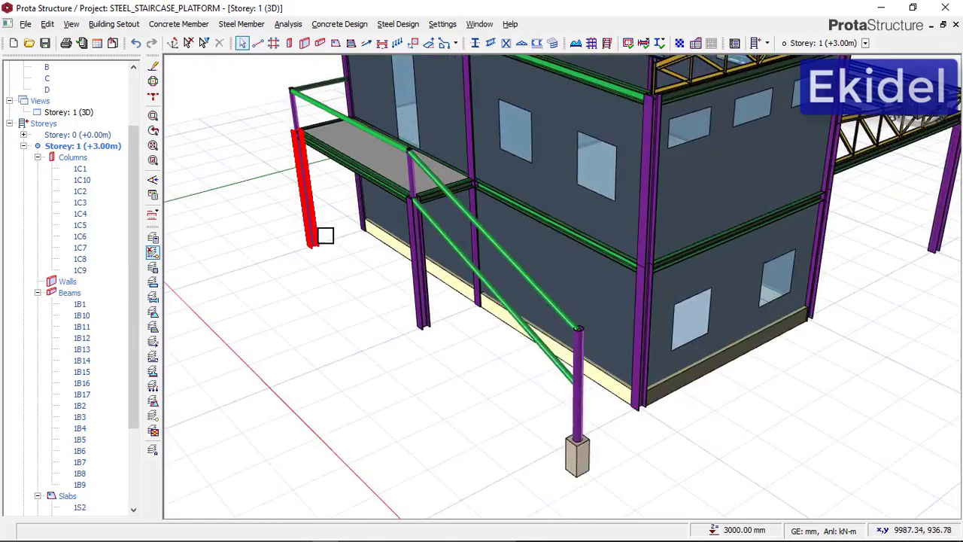
Examine the tubular posts and handrails around the platform up close, including their corner joints and connection to the building column
scroll(325, 236, "down", 3)
middle_click_drag(440, 343, 423, 145)
scroll(422, 145, "up", 5)
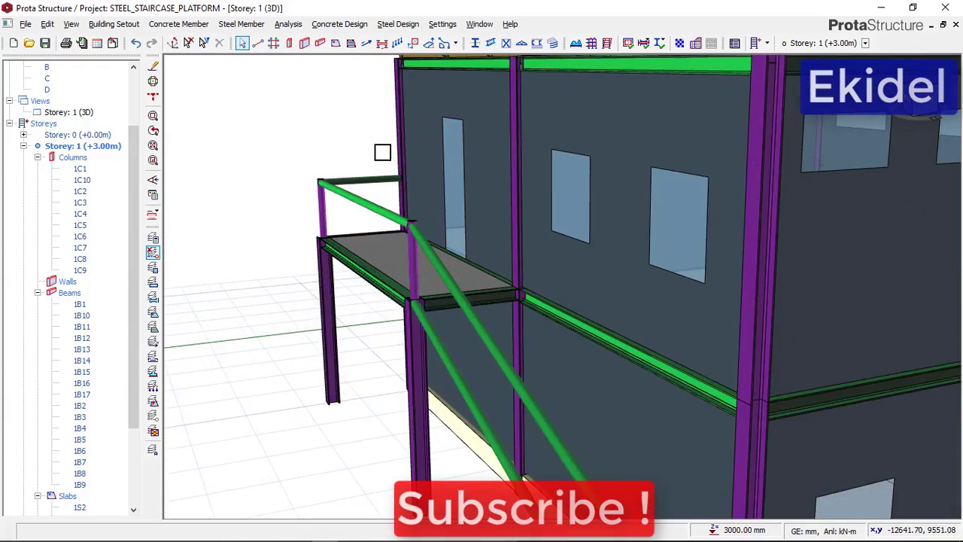
scroll(328, 155, "down", 4)
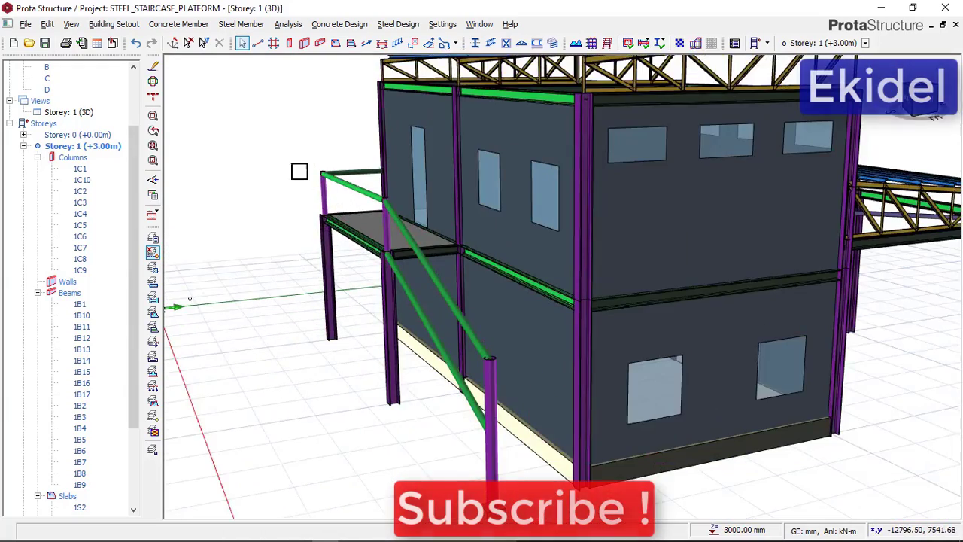
scroll(343, 182, "up", 7)
scroll(343, 182, "up", 2)
scroll(325, 177, "down", 3)
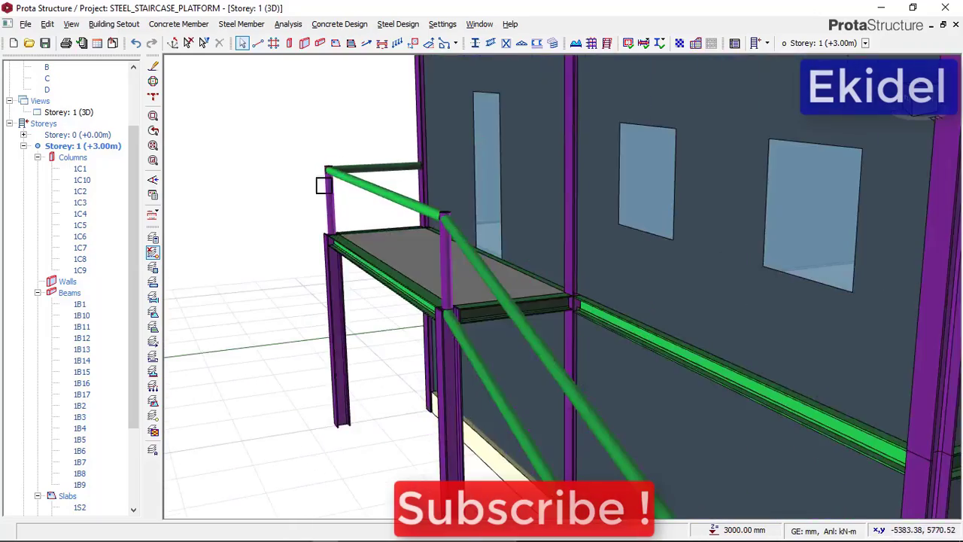
mouse_move(314, 237)
middle_mouse_down()
mouse_move(383, 241)
mouse_move(355, 318)
mouse_move(422, 289)
mouse_move(452, 291)
mouse_move(411, 301)
mouse_move(454, 316)
mouse_move(491, 313)
mouse_move(455, 319)
middle_mouse_up()
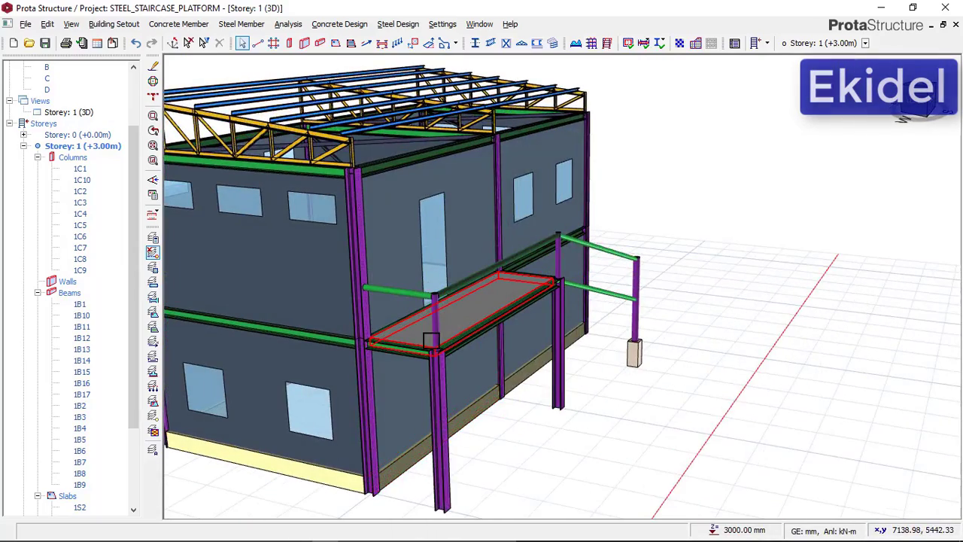
scroll(430, 340, "up", 5)
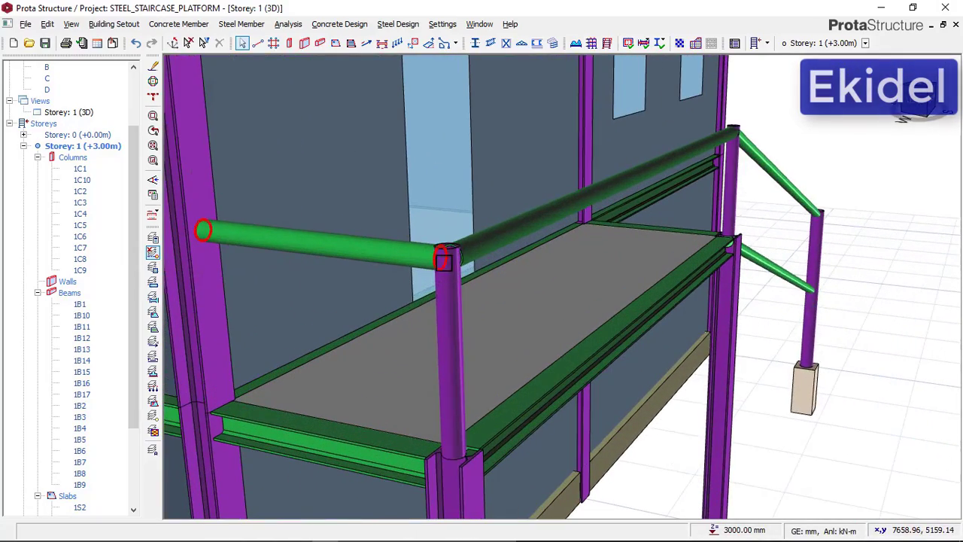
scroll(444, 261, "up", 2)
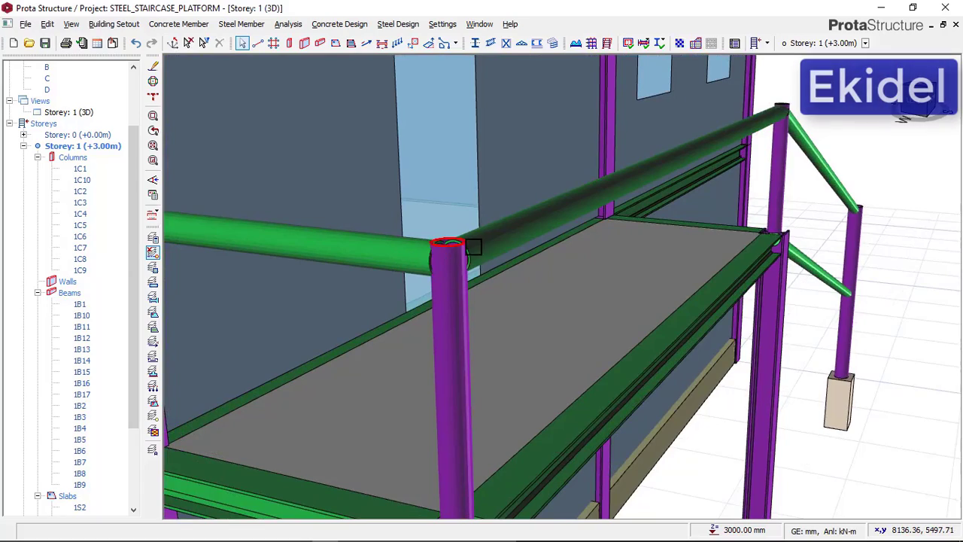
scroll(467, 252, "down", 4)
scroll(791, 230, "down", 2)
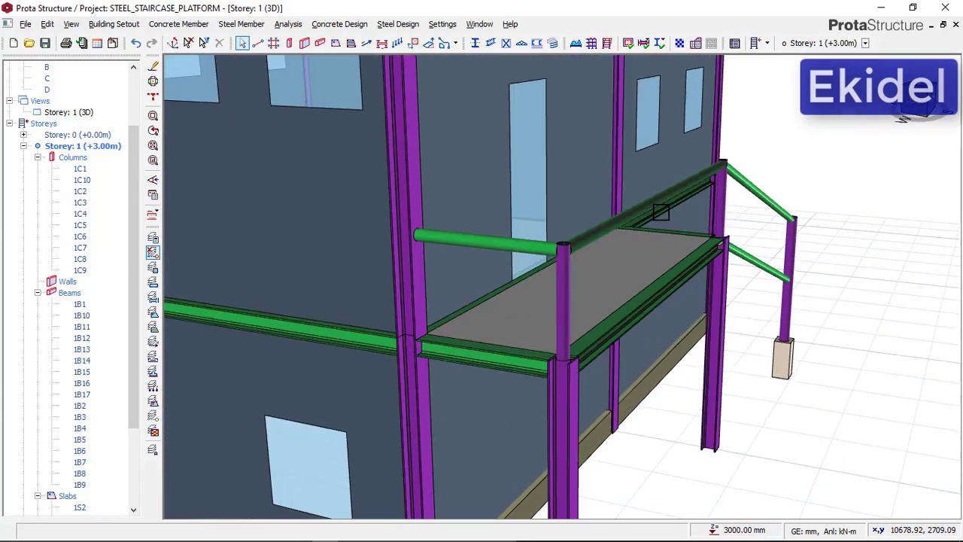
scroll(543, 255, "up", 2)
scroll(543, 255, "up", 2)
scroll(572, 271, "down", 3)
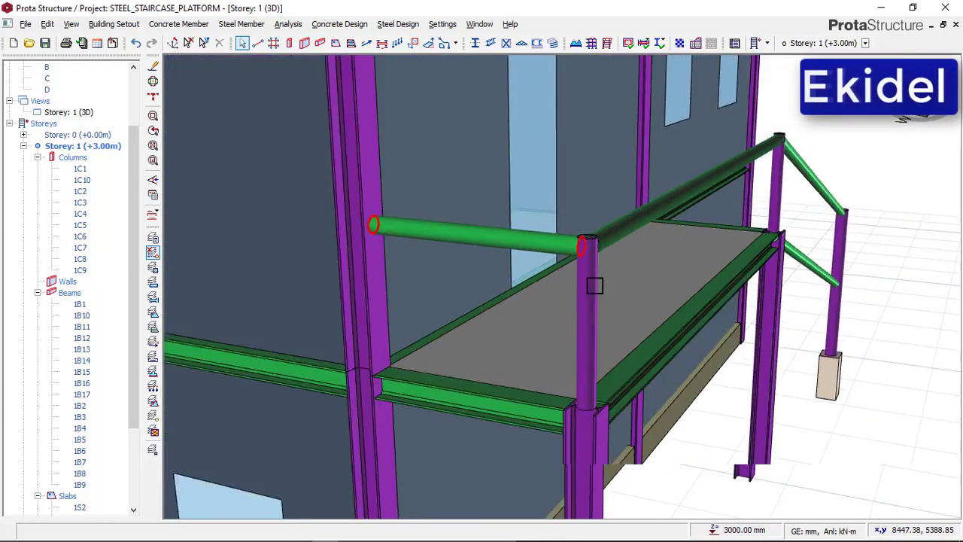
scroll(580, 394, "up", 1)
scroll(535, 298, "down", 4)
mouse_move(774, 301)
middle_mouse_down()
mouse_move(638, 313)
mouse_move(447, 258)
middle_mouse_up()
scroll(379, 208, "up", 5)
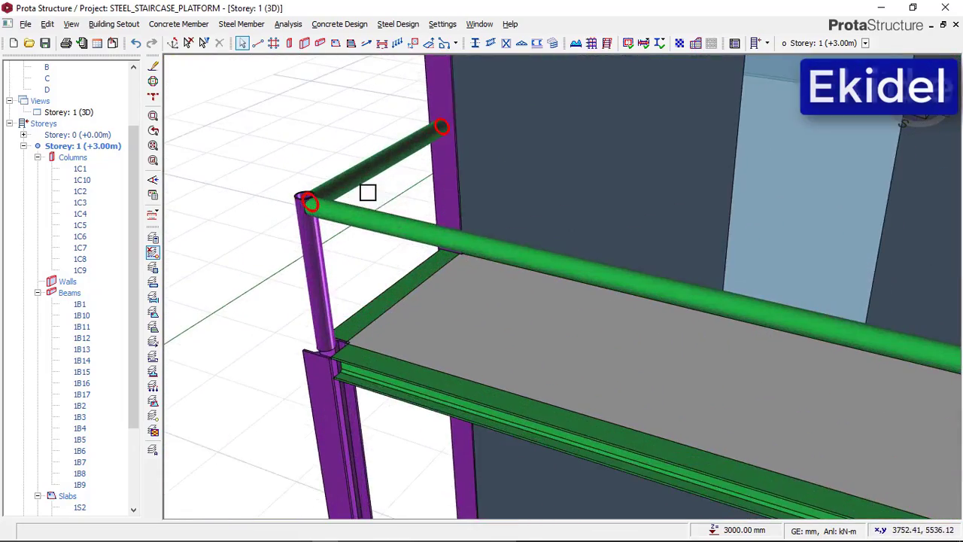
scroll(314, 147, "down", 3)
scroll(312, 155, "up", 3)
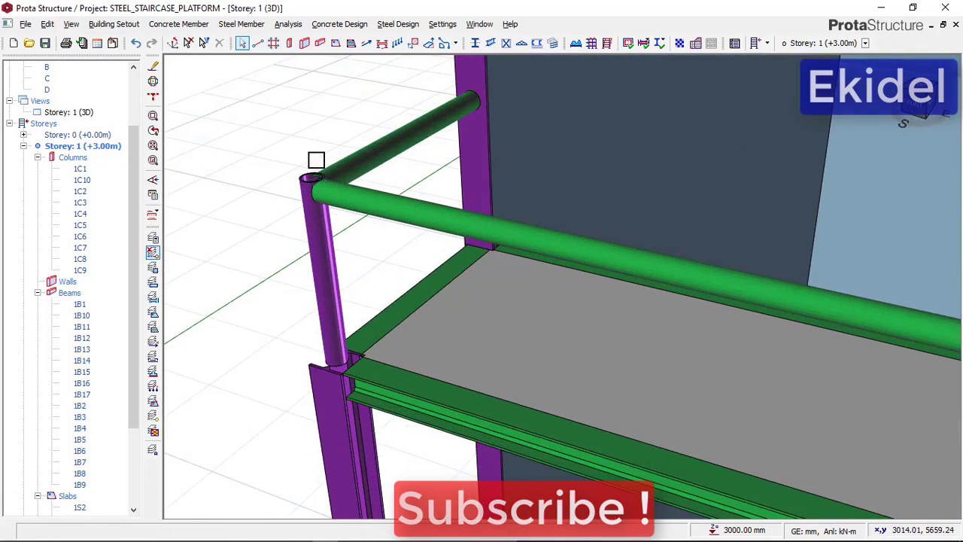
scroll(316, 160, "down", 1)
middle_click_drag(344, 234, 393, 234)
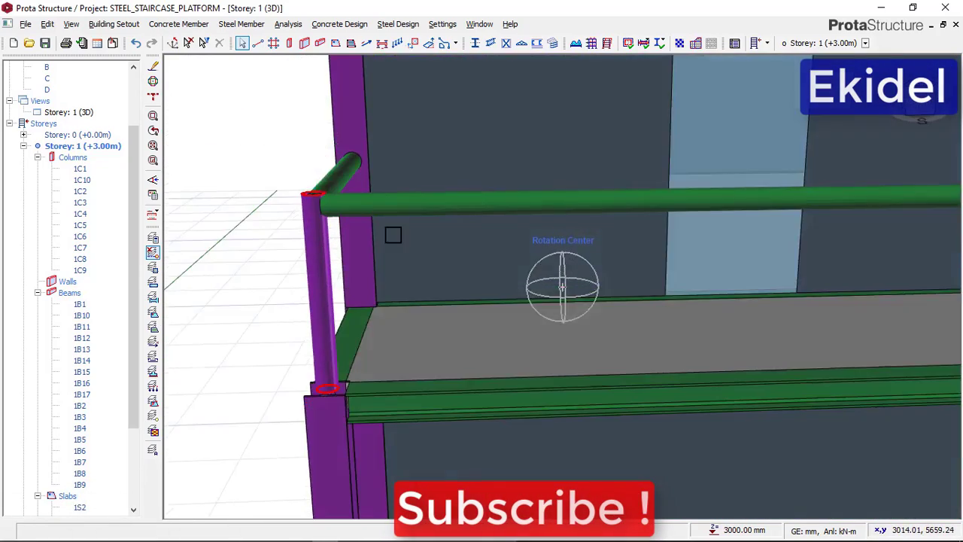
scroll(353, 249, "down", 4)
middle_click_drag(300, 299, 491, 259)
scroll(731, 295, "down", 3)
mouse_move(731, 294)
middle_mouse_down()
mouse_move(602, 298)
mouse_move(645, 336)
mouse_move(528, 334)
mouse_move(256, 244)
middle_mouse_up()
scroll(597, 298, "up", 3)
middle_click_drag(307, 310, 398, 308, "shift")
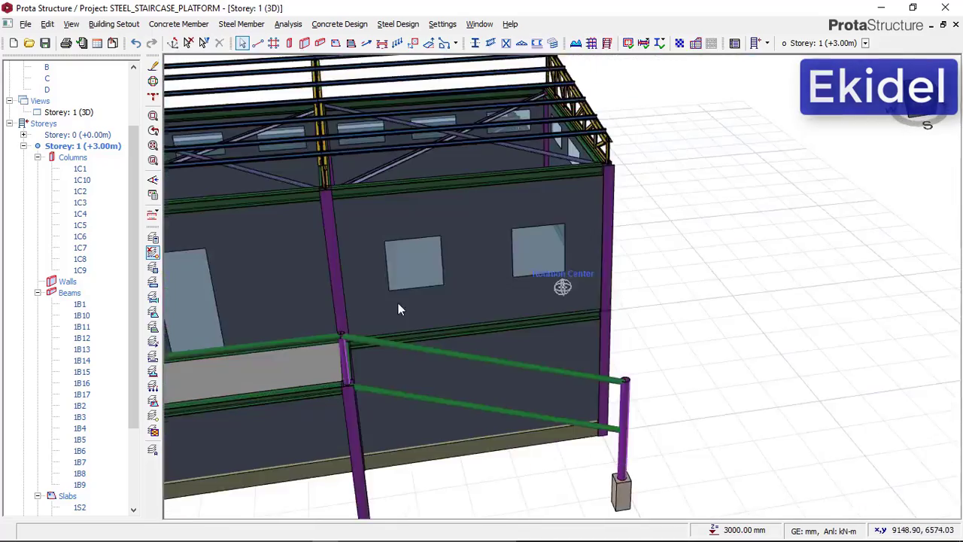
Review the complete exterior staircase, from platform railing to concrete pedestal, by viewing the model from all around
middle_click_drag(466, 225, 583, 112)
scroll(517, 241, "down", 3)
middle_click_drag(432, 245, 556, 243, "shift")
scroll(547, 261, "up", 3)
scroll(602, 230, "down", 3)
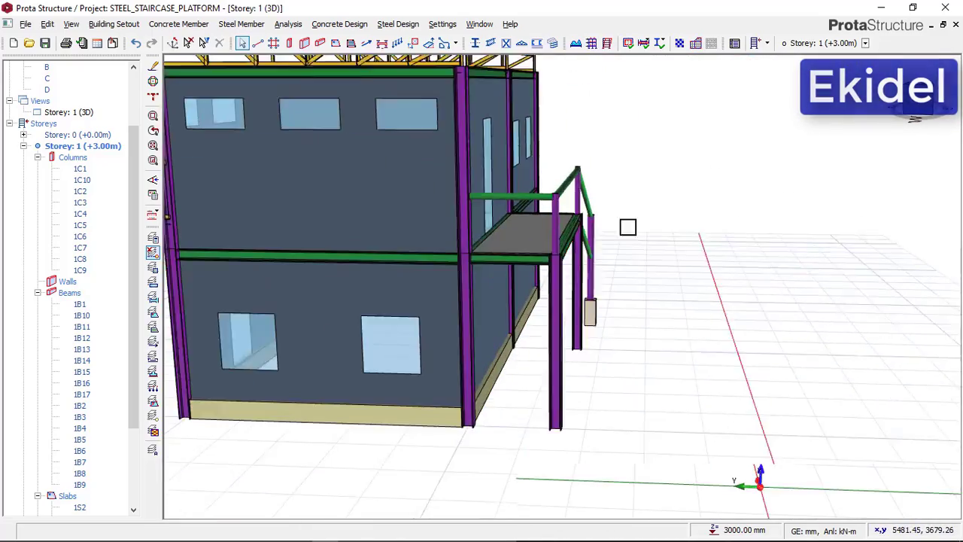
middle_click_drag(627, 226, 549, 235, "shift")
scroll(828, 235, "up", 2)
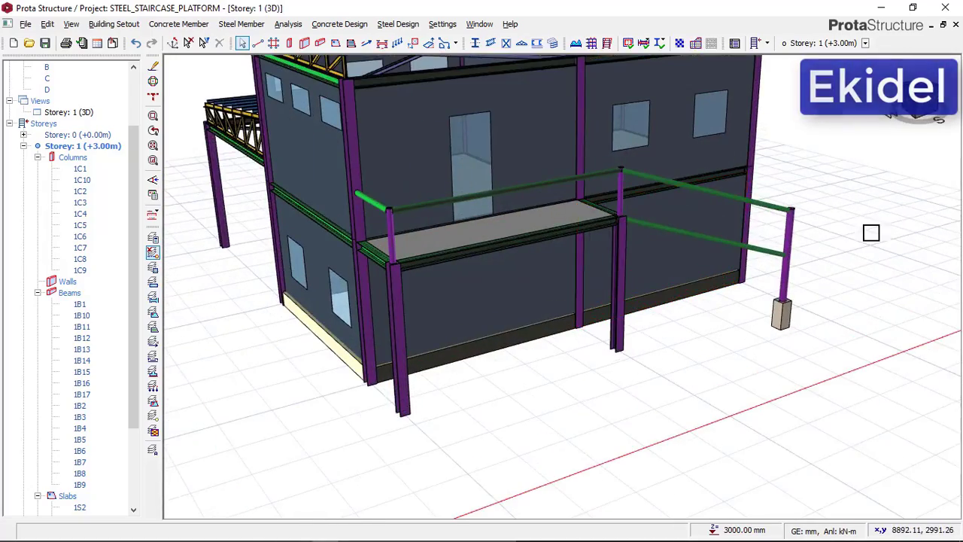
middle_click_drag(871, 232, 739, 223, "shift")
scroll(559, 192, "up", 1)
scroll(521, 159, "down", 3)
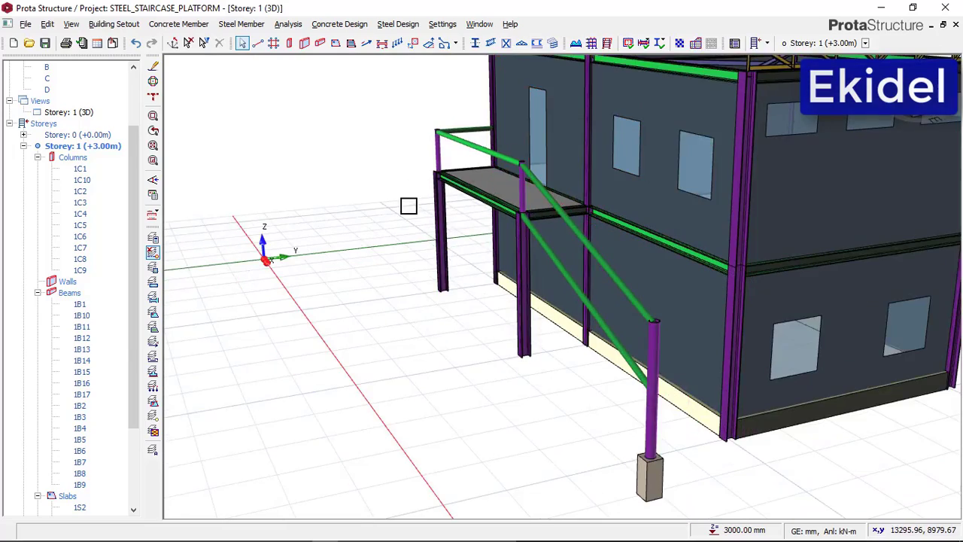
middle_click_drag(409, 206, 449, 247, "shift")
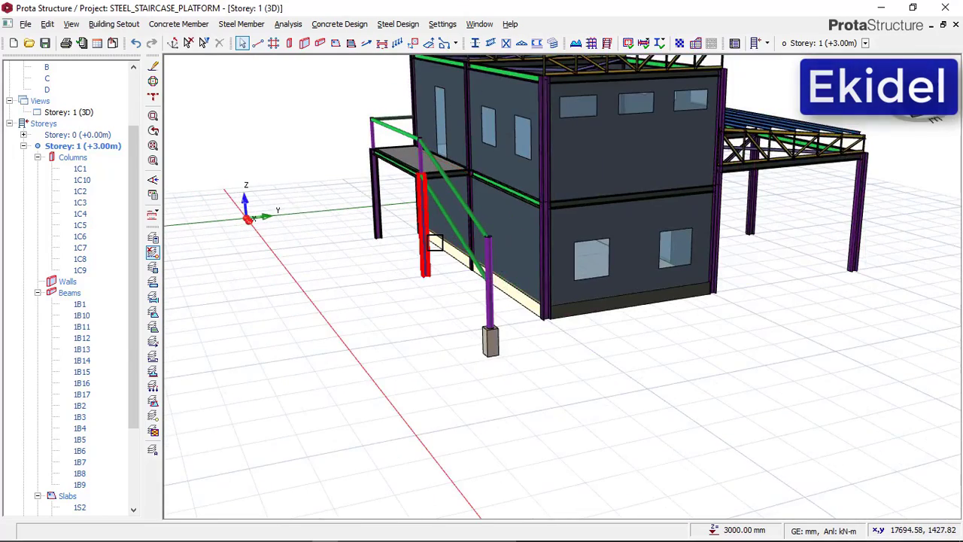
scroll(434, 242, "up", 3)
scroll(427, 196, "down", 1)
scroll(448, 309, "down", 2)
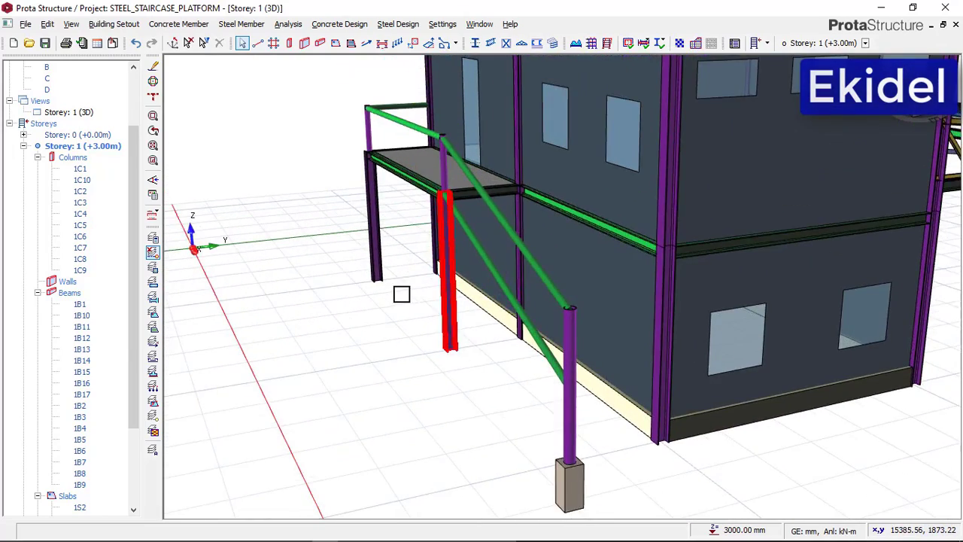
Inspect the platform columns, sloping railings and lower post on its concrete pedestal from the stair side in the 3D view
middle_click_drag(400, 293, 424, 291, "shift")
scroll(275, 174, "up", 3)
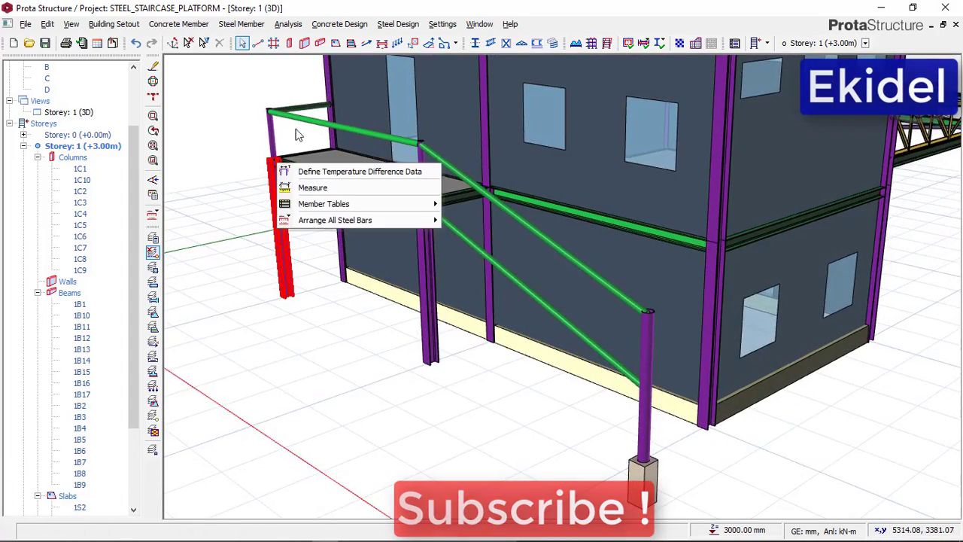
scroll(297, 133, "up", 2)
scroll(362, 215, "down", 2)
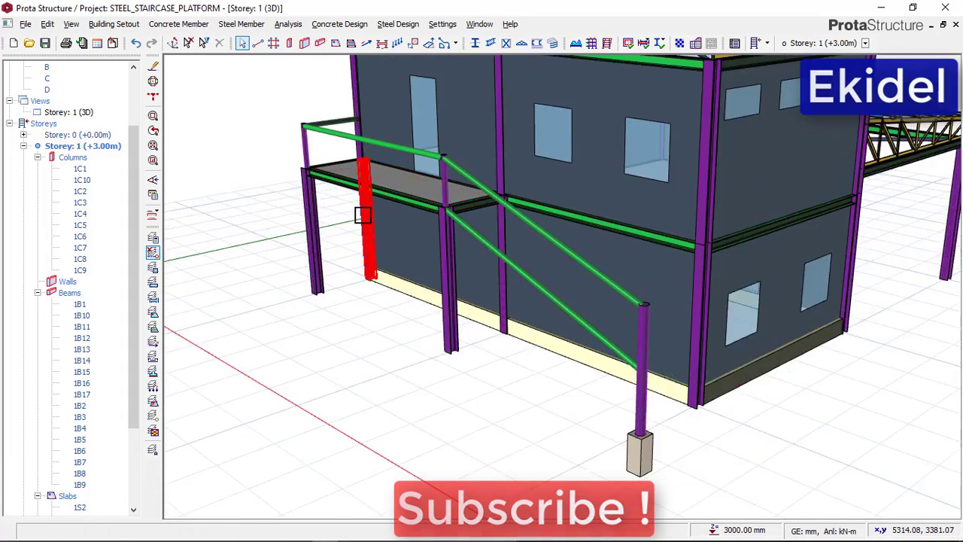
middle_click_drag(343, 217, 329, 218, "shift")
scroll(421, 243, "down", 2)
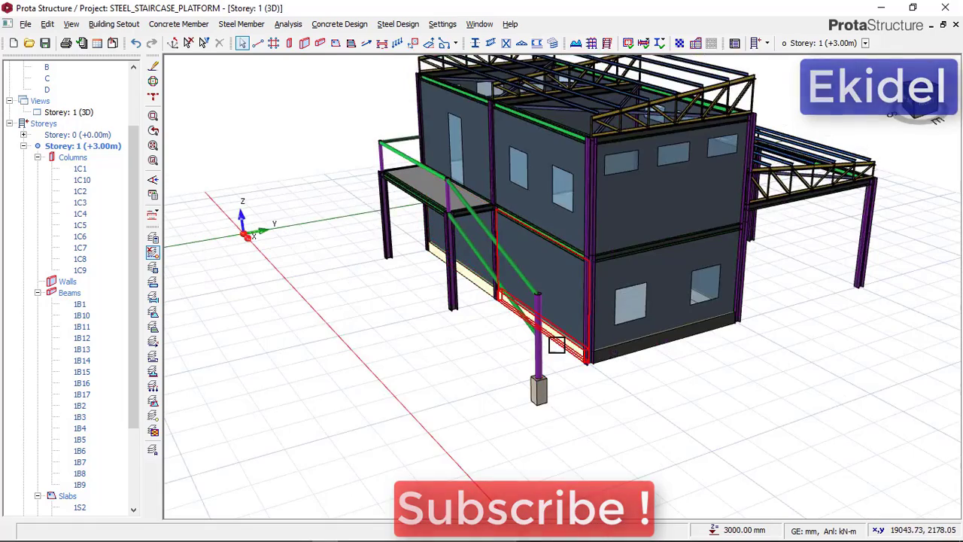
scroll(557, 345, "up", 4)
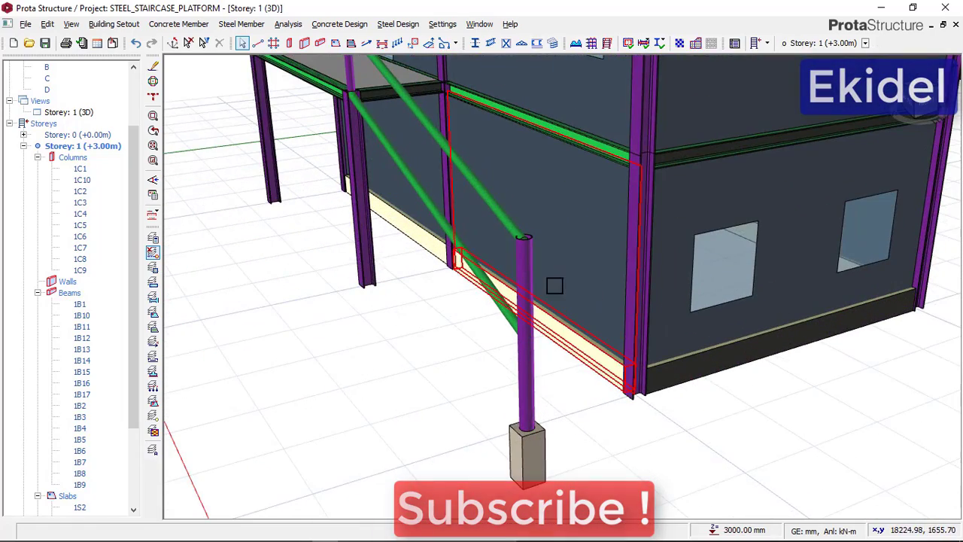
Examine the finished staircase against the whole building from the front, including the lower post beside the ground-level wall beam
mouse_move(518, 166)
middle_mouse_down("shift")
mouse_move(447, 278)
mouse_move(396, 286)
mouse_move(506, 298)
middle_mouse_up("shift")
scroll(411, 264, "down", 3)
middle_click_drag(463, 249, 568, 238)
scroll(527, 248, "down", 1)
scroll(382, 275, "down", 1)
middle_click_drag(382, 275, 354, 274, "shift")
scroll(626, 303, "up", 1)
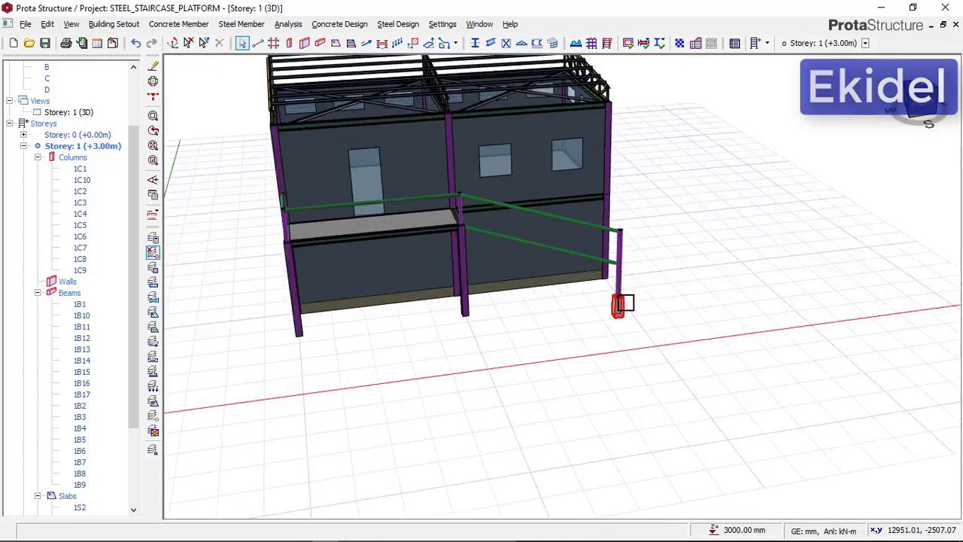
middle_click_drag(647, 298, 601, 285, "shift")
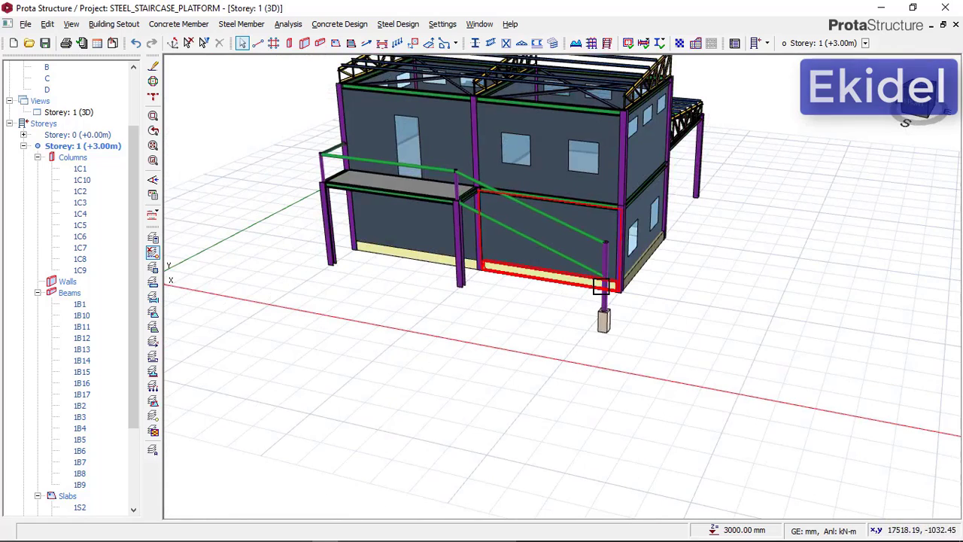
mouse_move(604, 283)
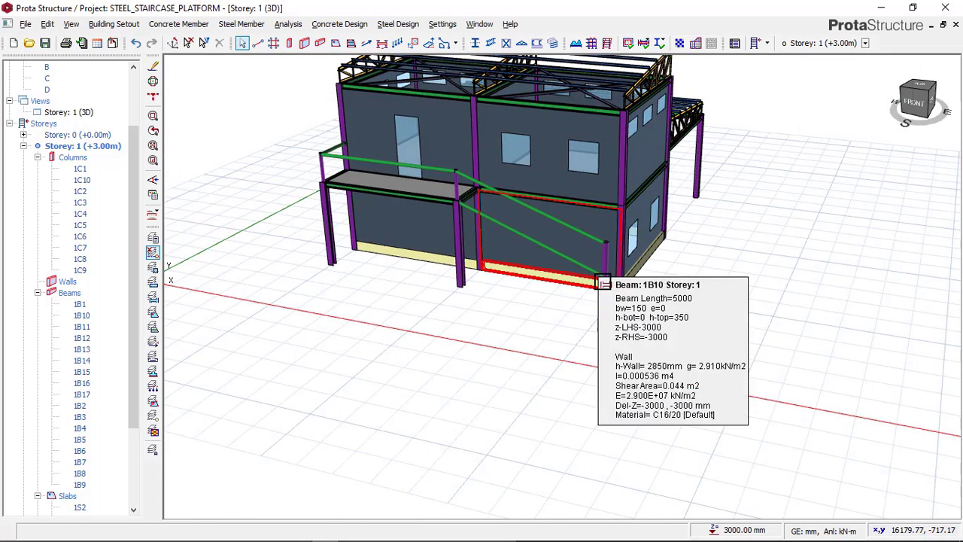